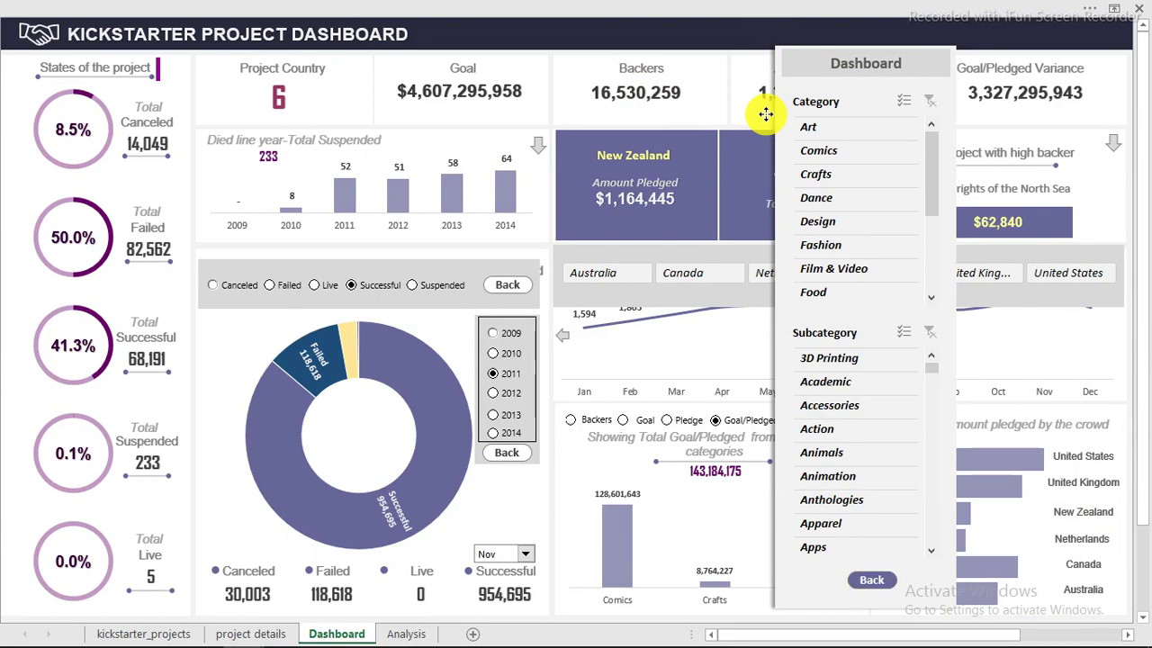
# Step: Move the category filter panel further over the dashboard's edge and shift the project-status option panel up onto the suspended-projects chart's lower edge
pyautogui.moveTo(764, 113); pyautogui.dragTo(908, 103)
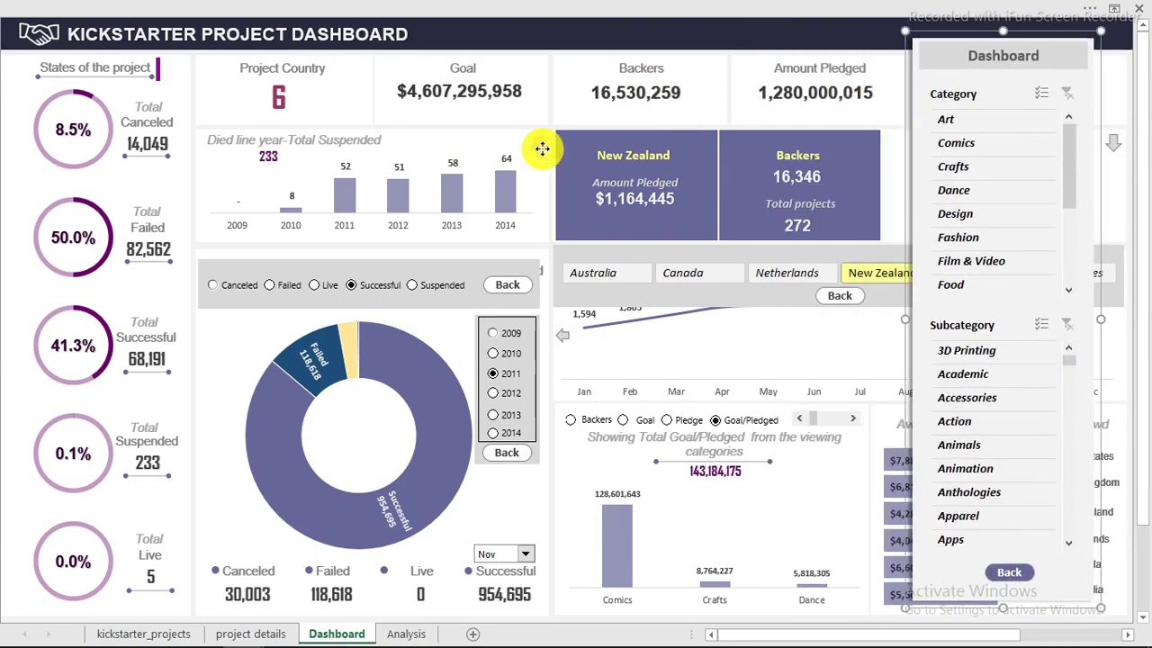
pyautogui.click(394, 263)
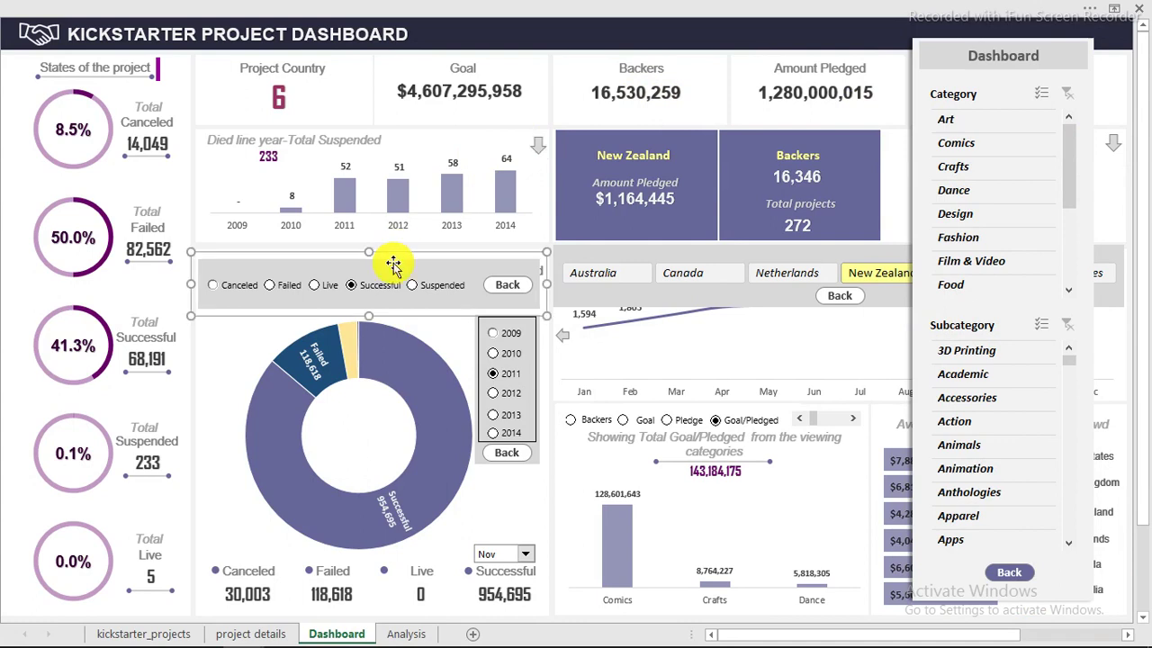
pyautogui.moveTo(411, 254); pyautogui.dragTo(404, 230)
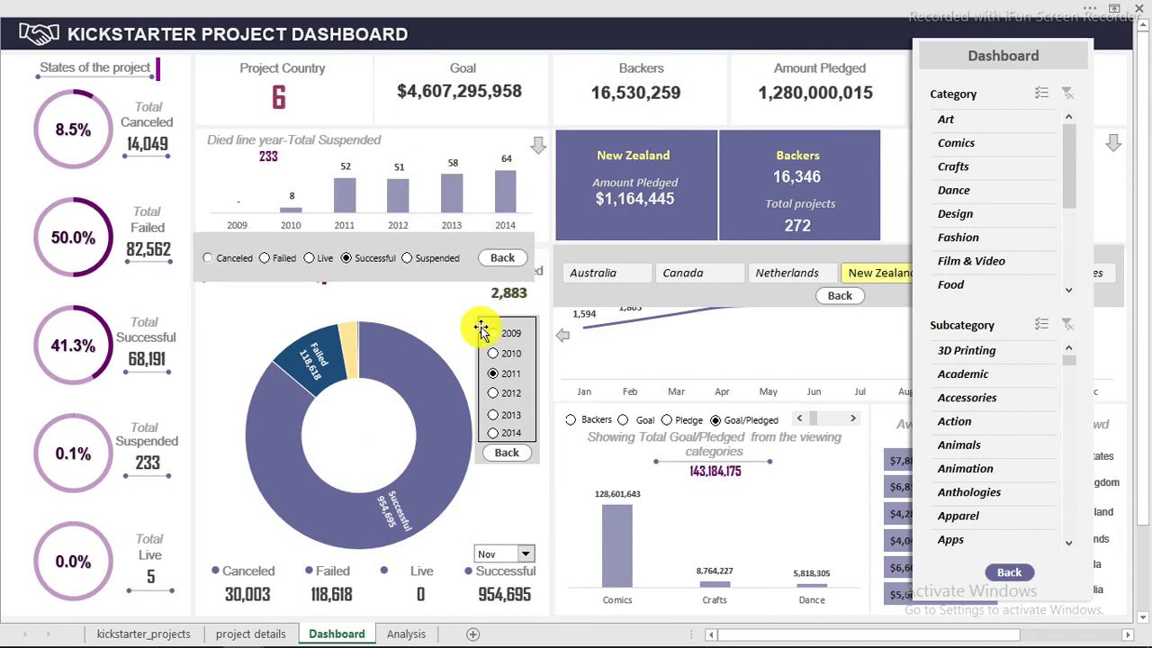
pyautogui.click(514, 453)
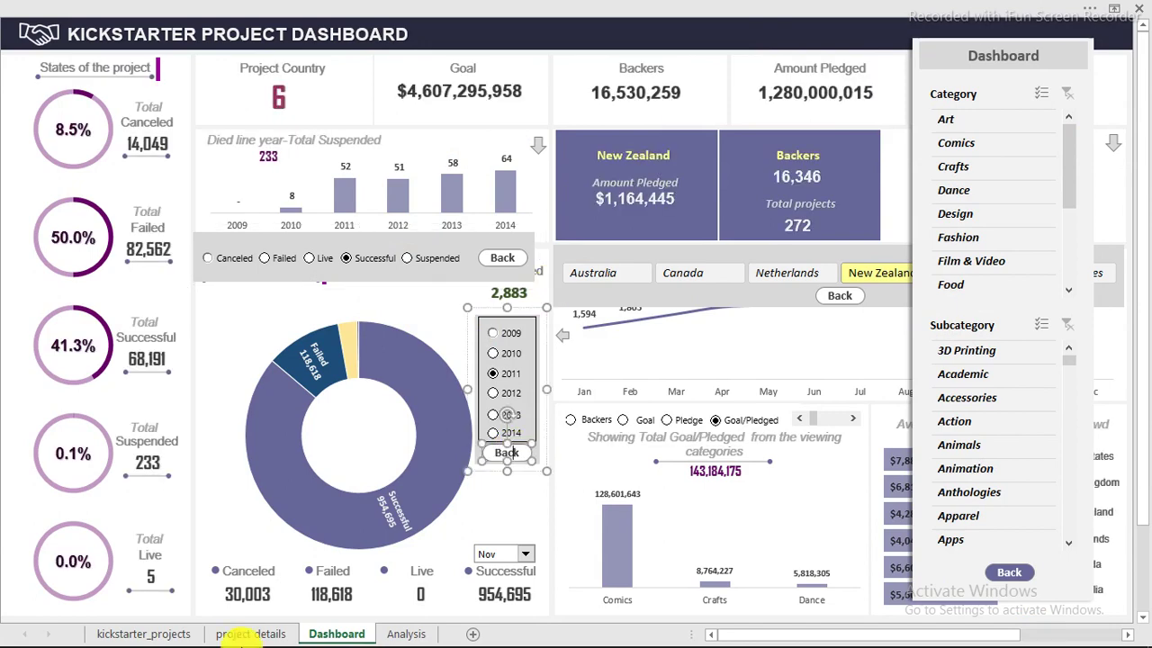
# Step: Switch to the kickstarter_projects dashboard workbook, show and hide the project-status option panel, and hide the category filter panel
pyautogui.moveTo(257, 642)
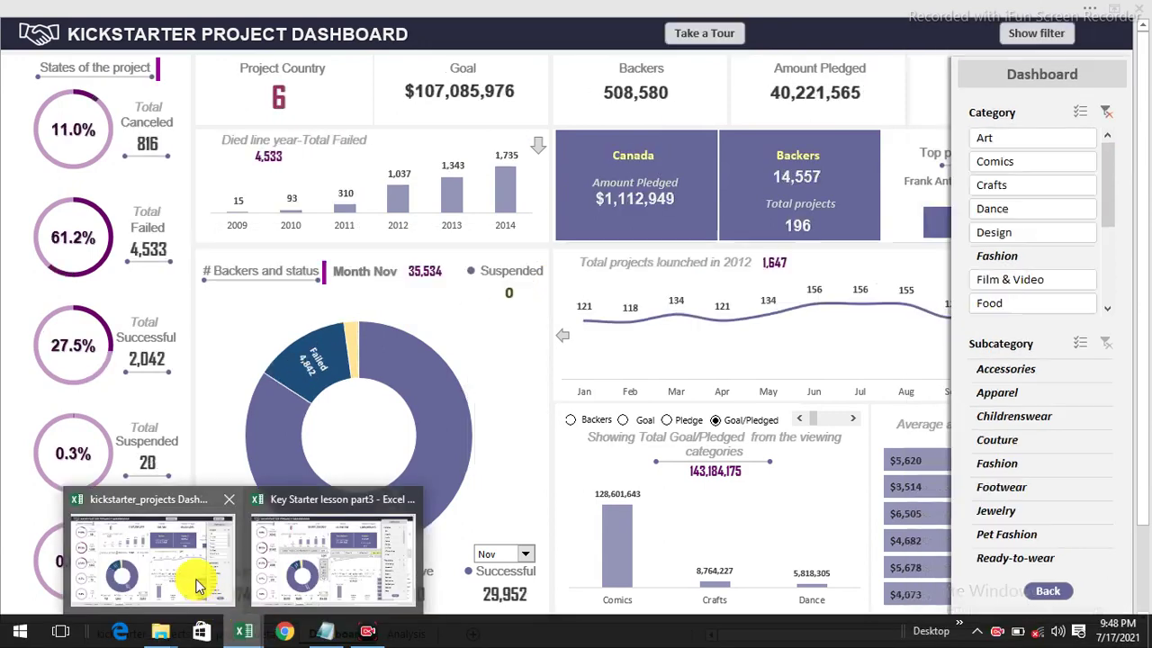
pyautogui.click(198, 586)
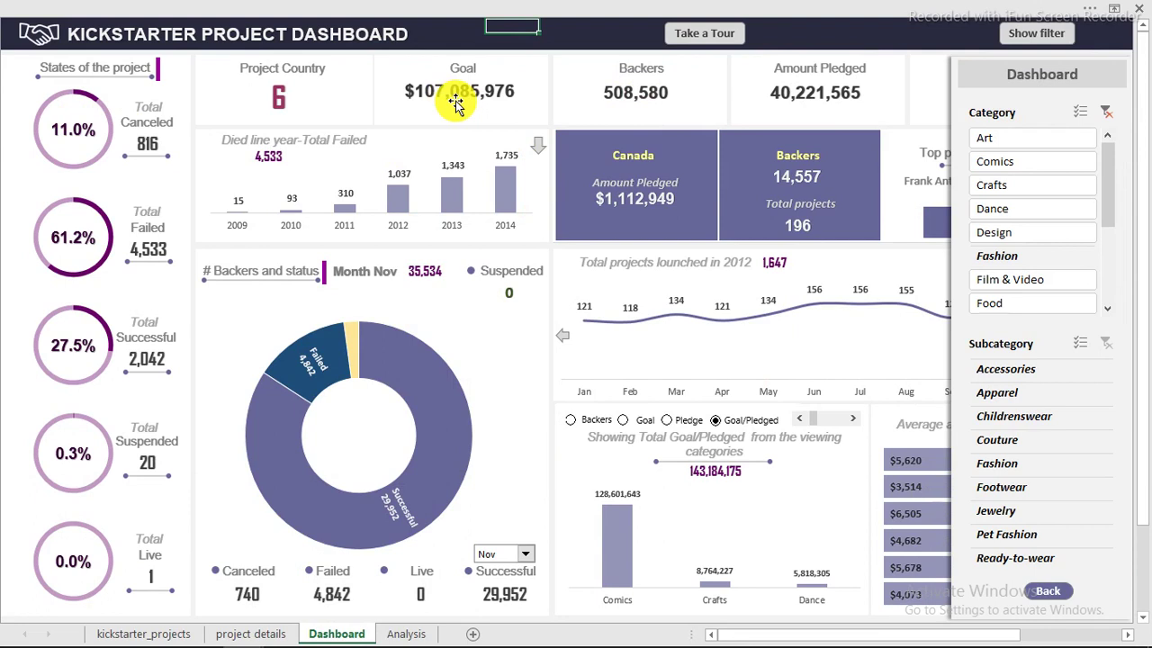
pyautogui.click(538, 151)
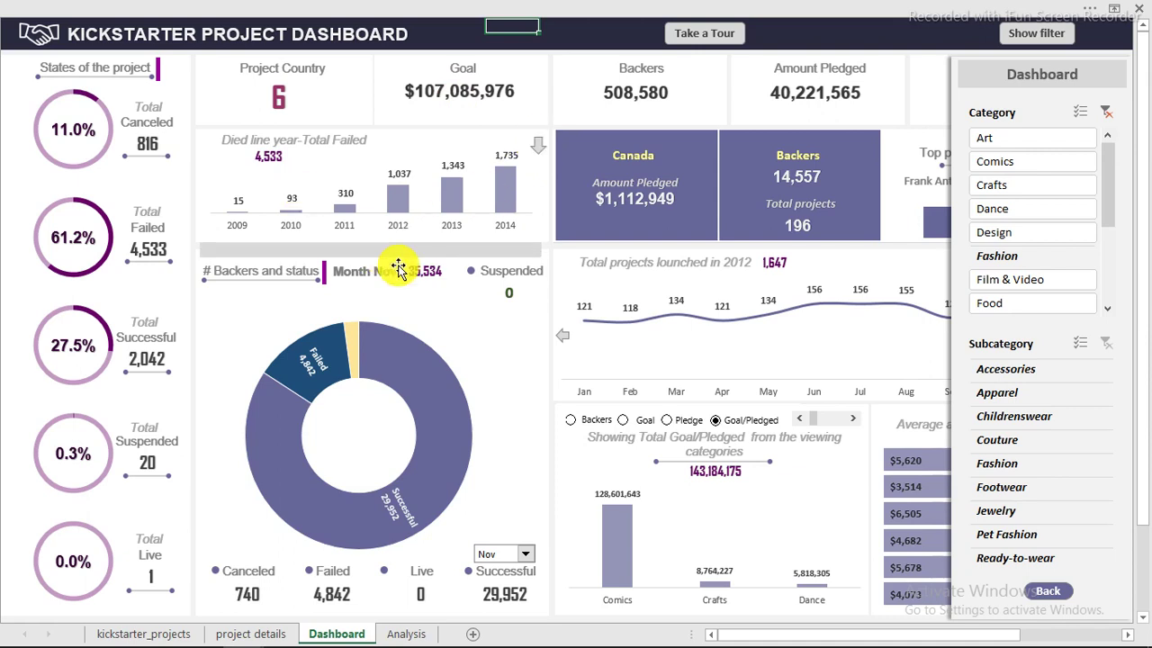
pyautogui.click(1055, 598)
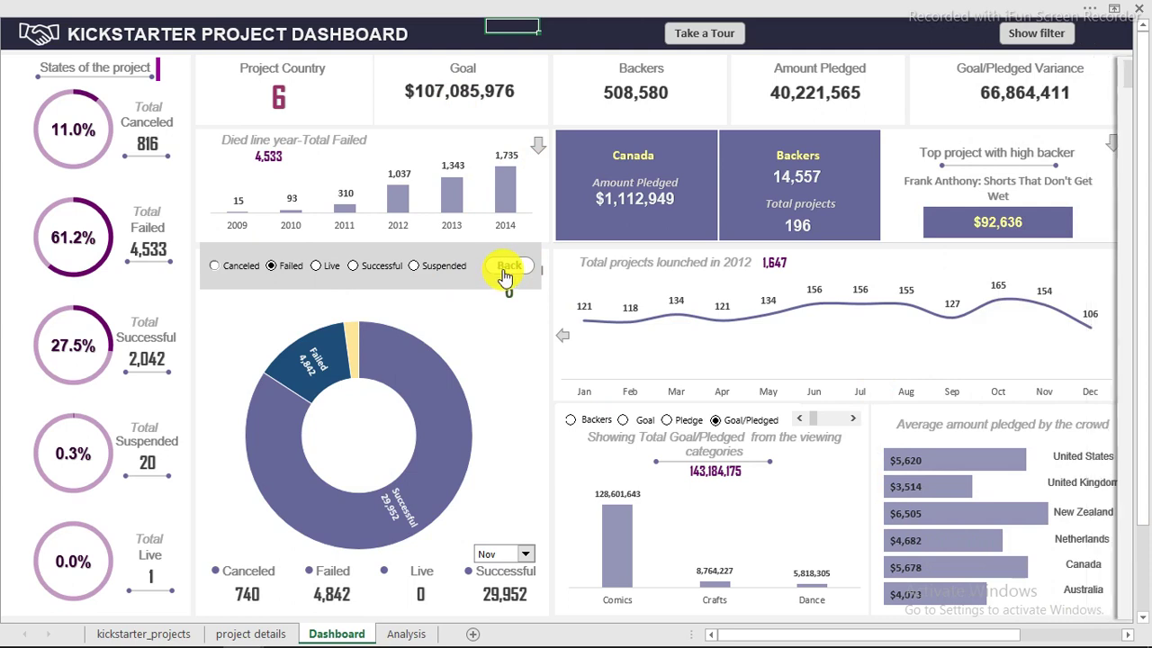
pyautogui.click(516, 269)
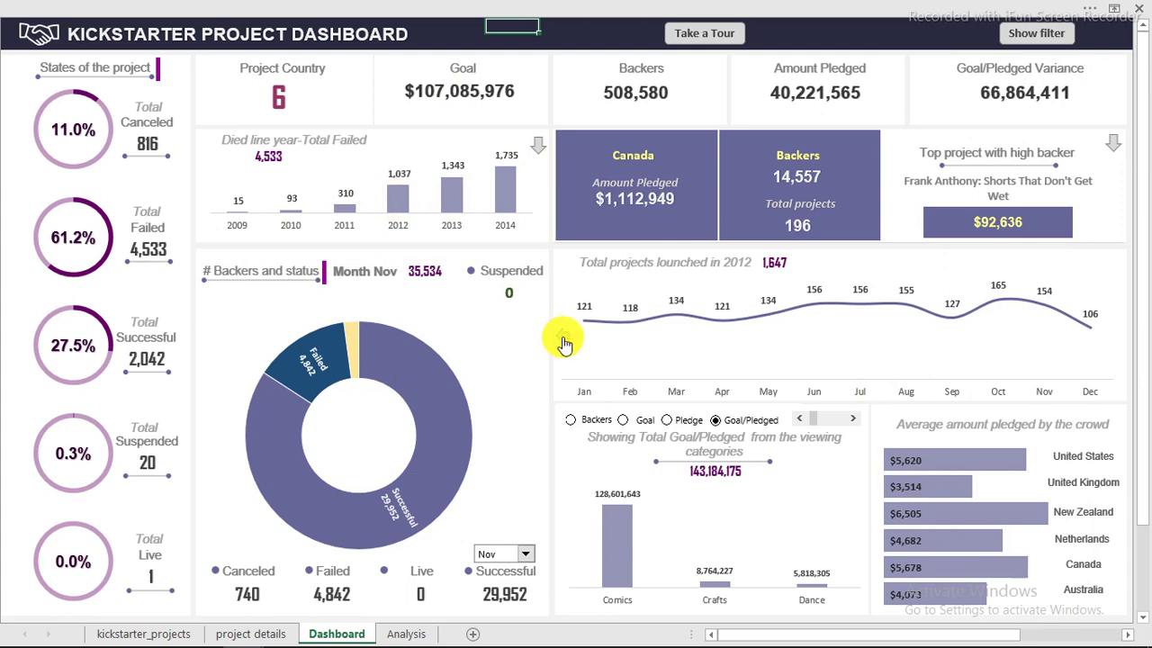
# Step: Show the year selector for the launched-projects chart, choose 2011 and hide the selector again
pyautogui.click(564, 339)
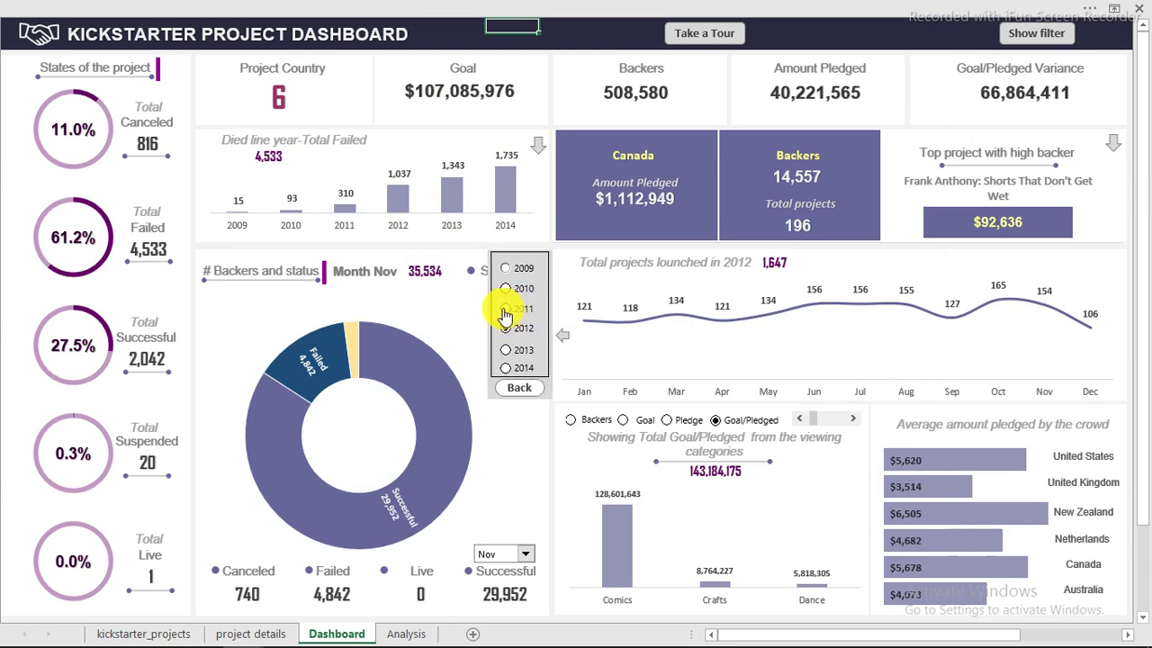
pyautogui.click(506, 310)
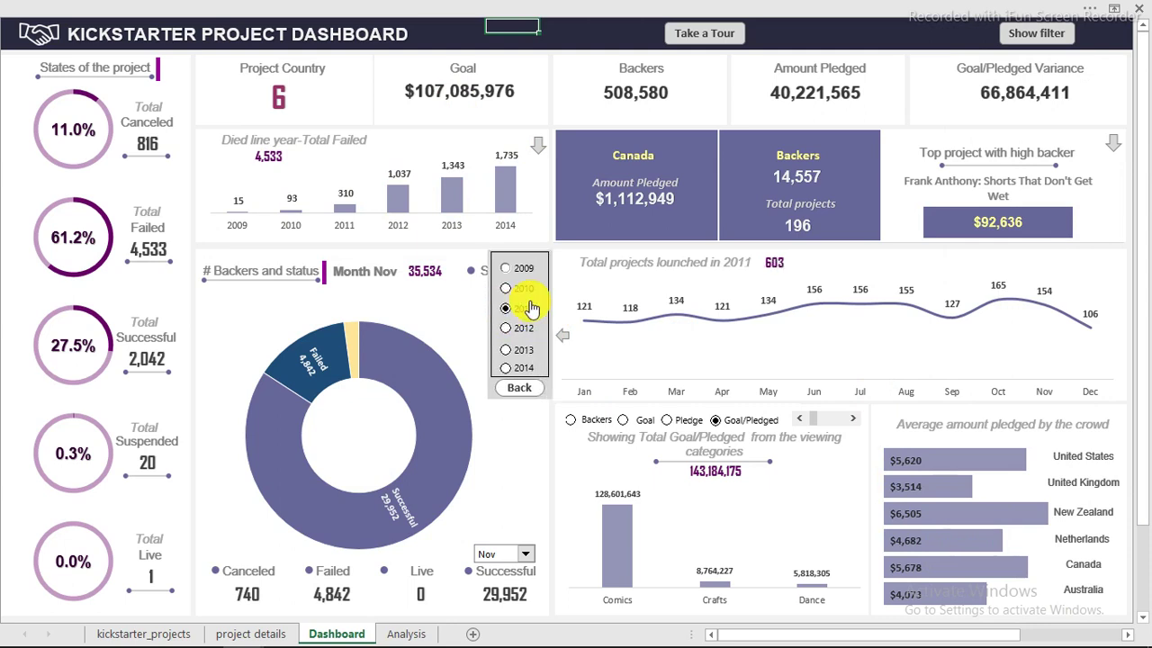
pyautogui.click(524, 382)
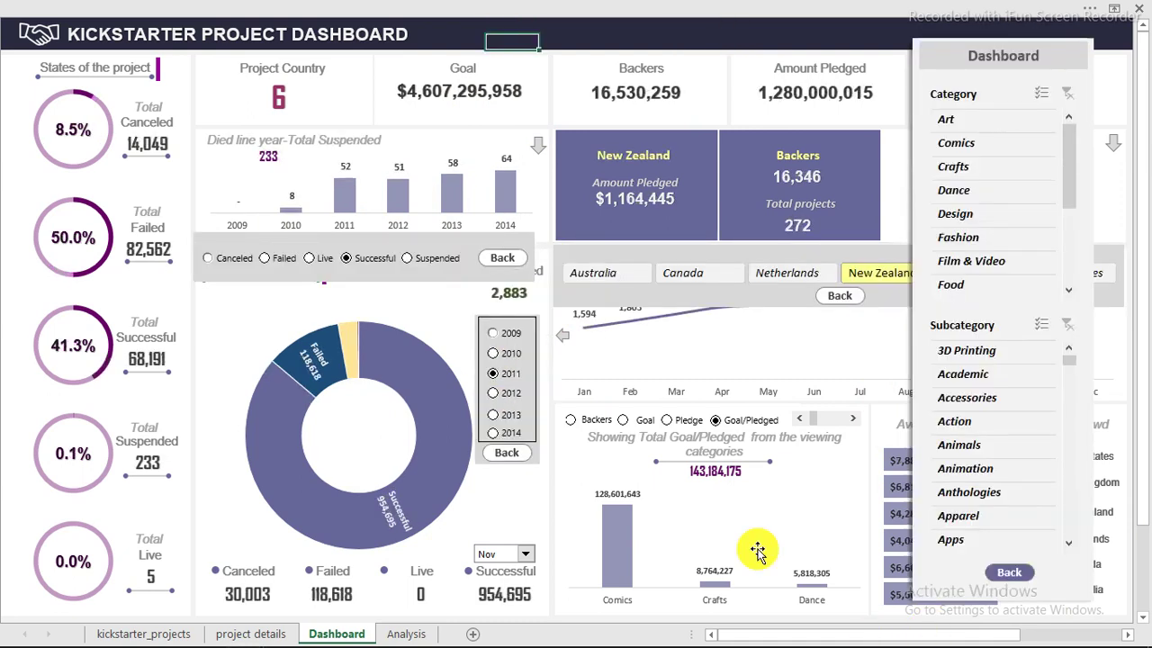
# Step: In the Key Starter lesson part3 workbook, nudge the project-status option panel down and display the Selection pane
pyautogui.click(375, 227)
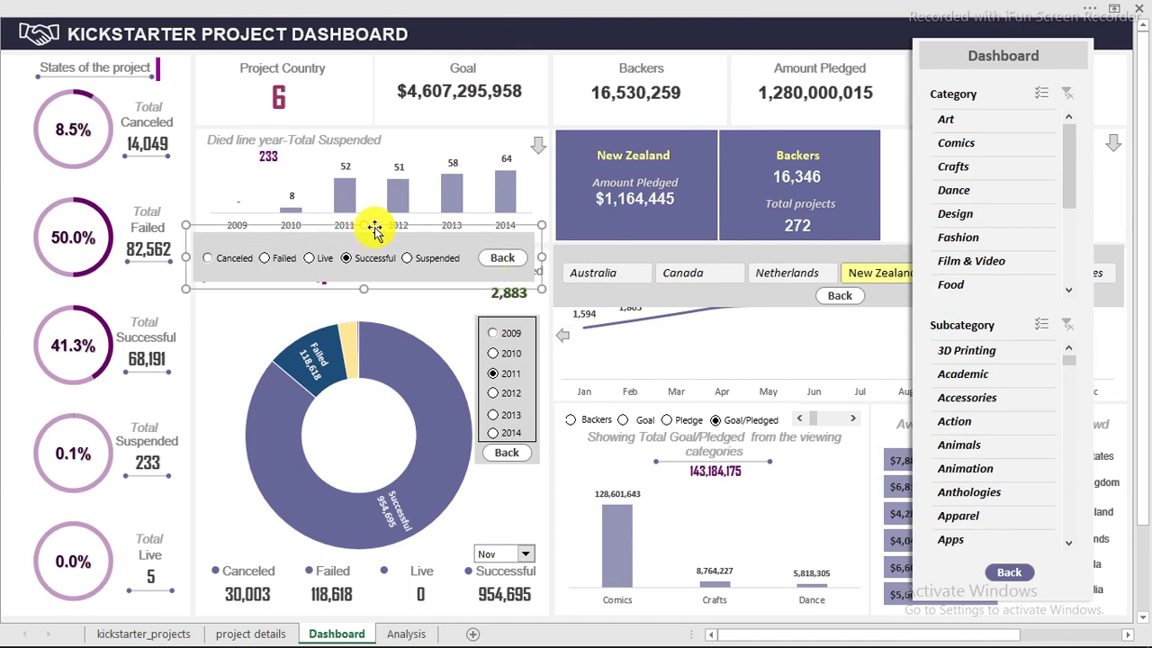
pyautogui.moveTo(378, 227)
pyautogui.mouseDown()
pyautogui.moveTo(439, 152)
pyautogui.moveTo(274, 156)
pyautogui.moveTo(450, 118)
pyautogui.moveTo(351, 257)
pyautogui.moveTo(371, 173)
pyautogui.moveTo(410, 159)
pyautogui.moveTo(360, 201)
pyautogui.moveTo(360, 216)
pyautogui.moveTo(368, 175)
pyautogui.moveTo(345, 237)
pyautogui.moveTo(306, 246)
pyautogui.moveTo(347, 226)
pyautogui.moveTo(368, 237)
pyautogui.mouseUp()
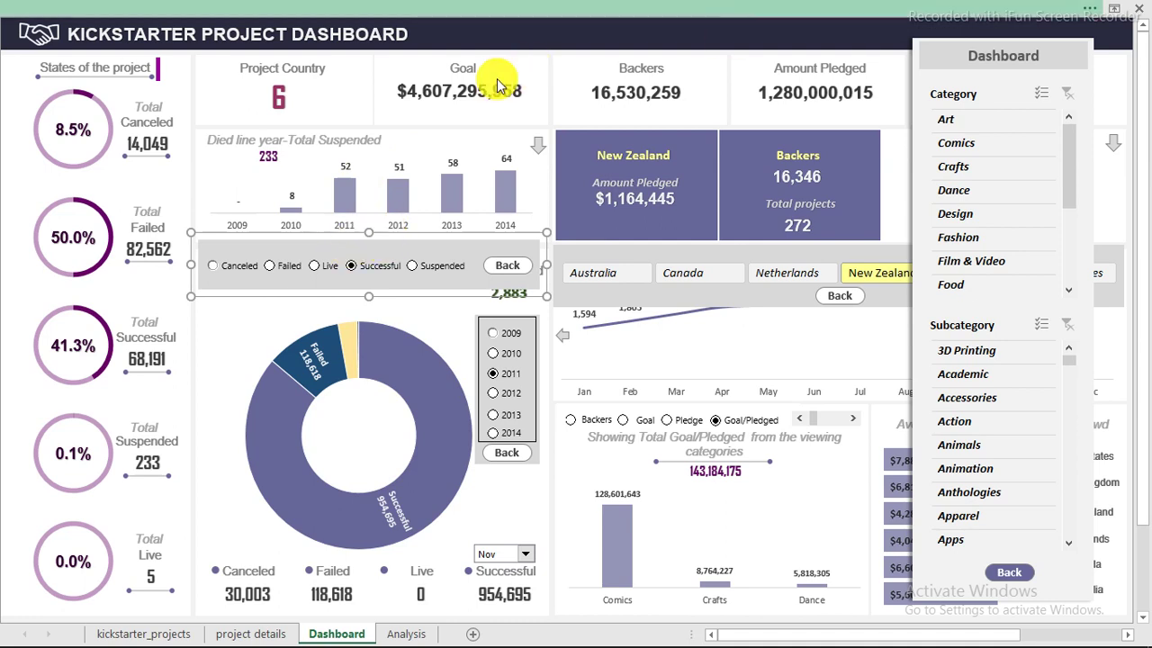
pyautogui.click(728, 8)
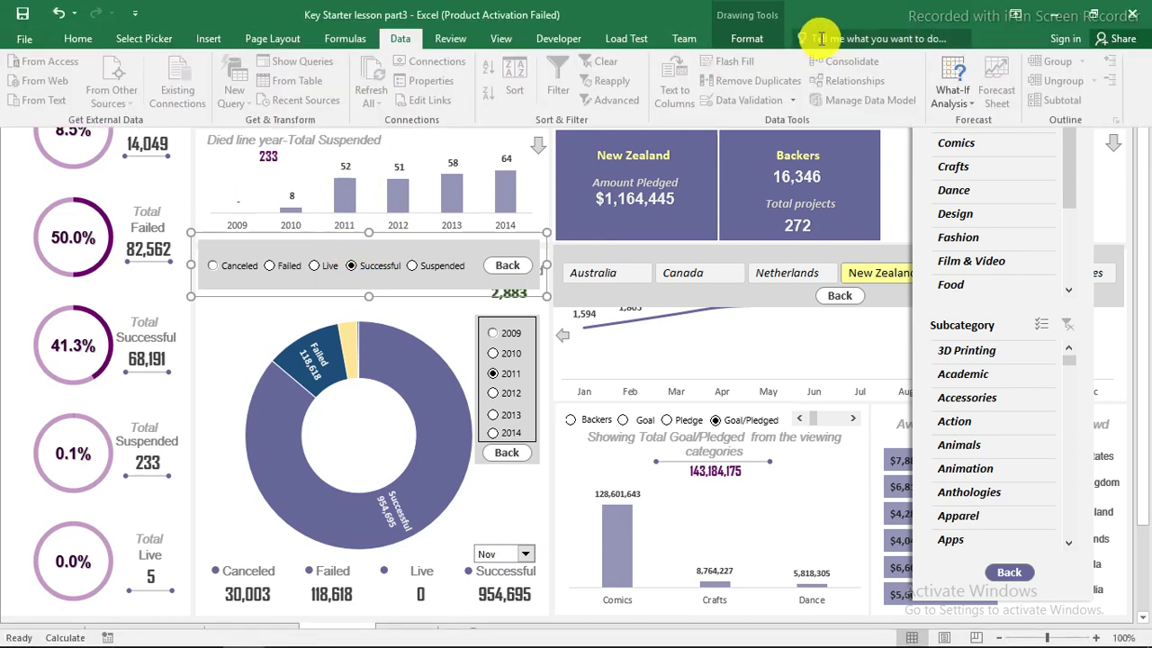
pyautogui.click(876, 37)
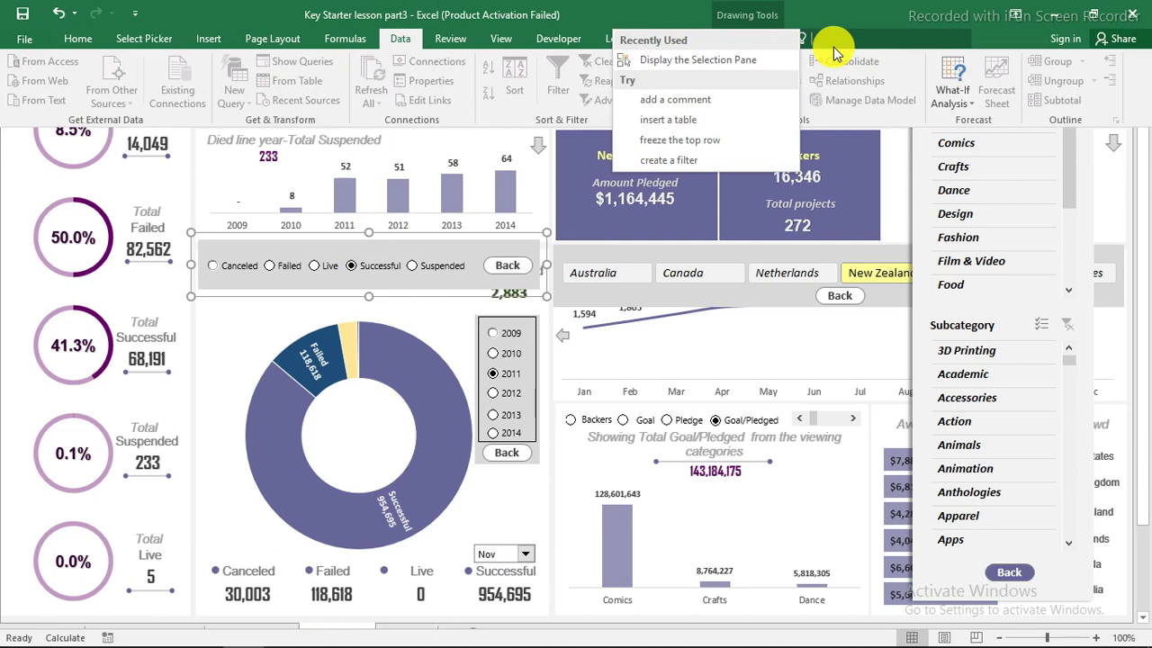
pyautogui.write('selec')
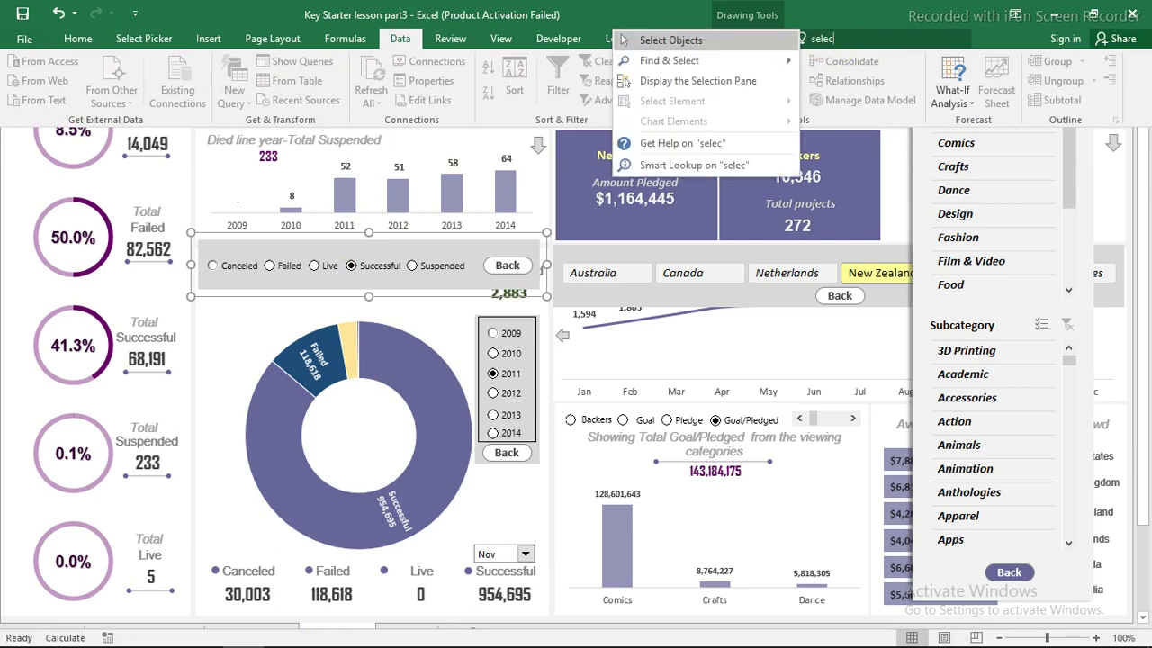
pyautogui.write('tion pane')
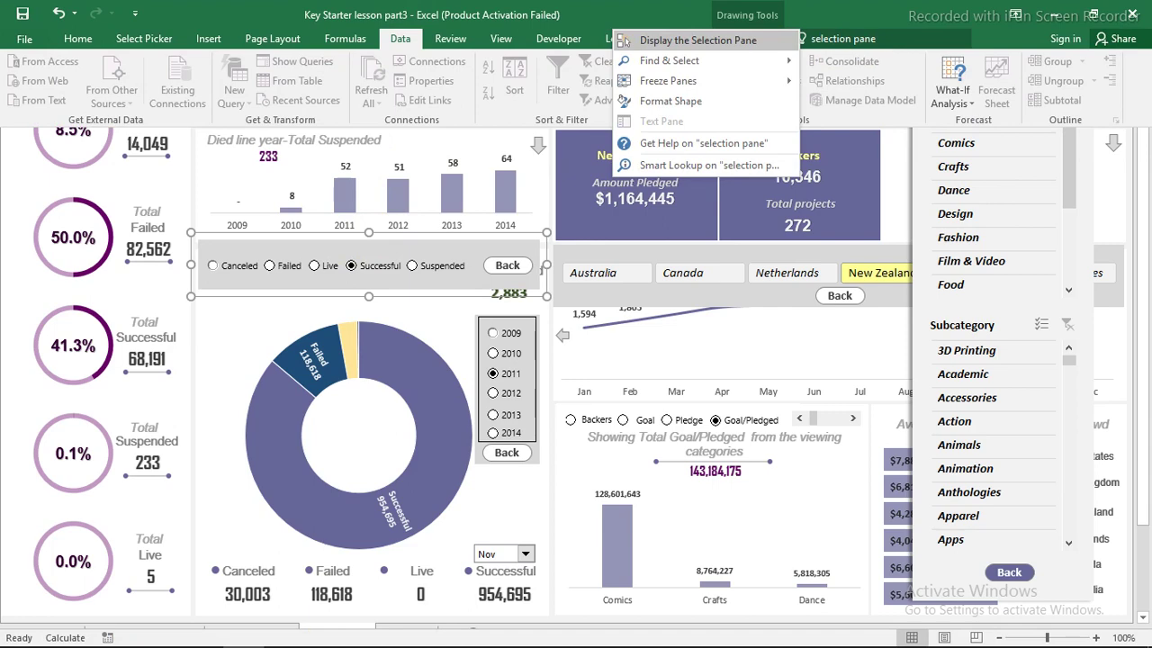
pyautogui.click(684, 40)
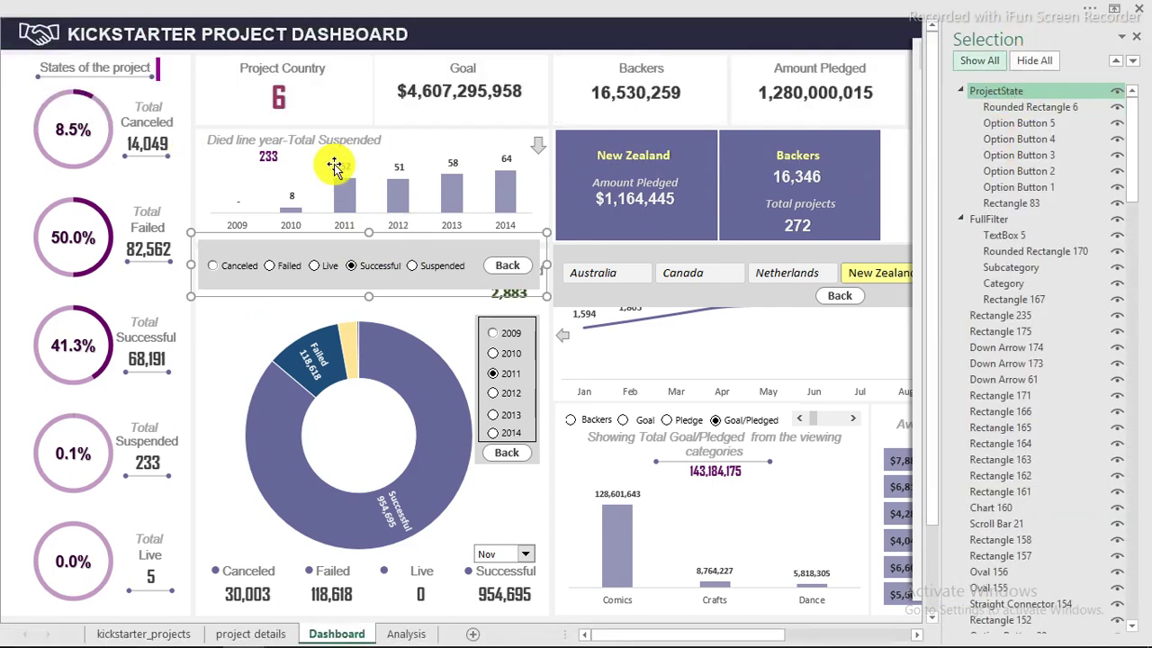
# Step: Hide and reshow the ProjectState group and its Option Buttons 4 and 5 in the Selection pane, and collapse the group
pyautogui.moveTo(339, 233); pyautogui.dragTo(344, 225)
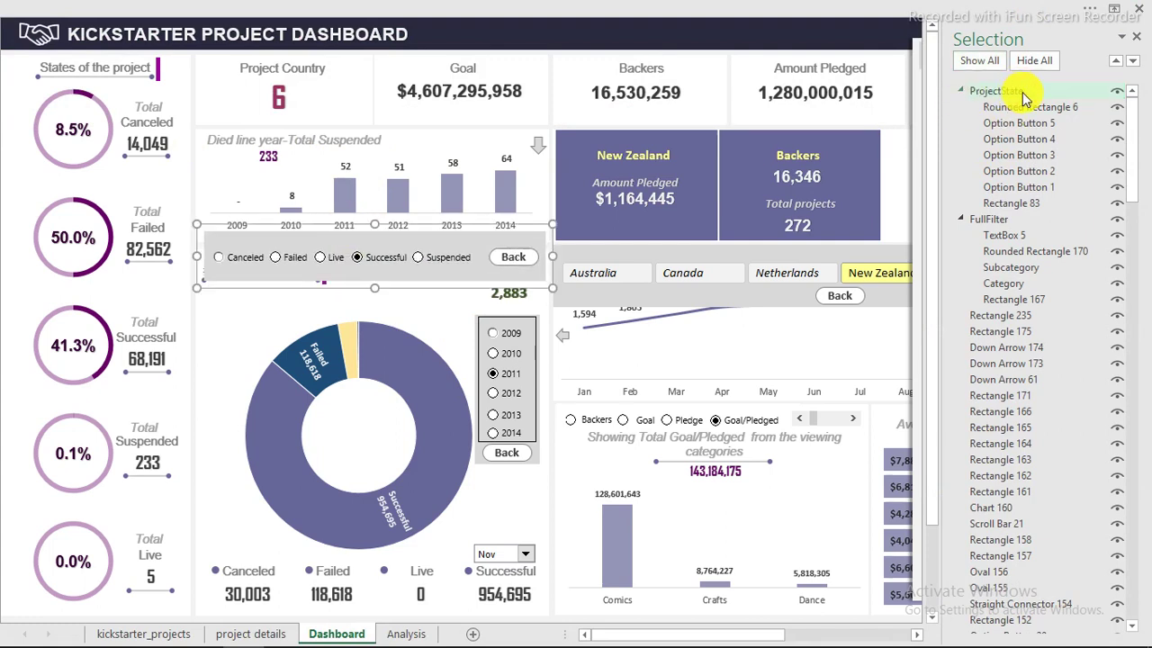
pyautogui.click(1118, 94)
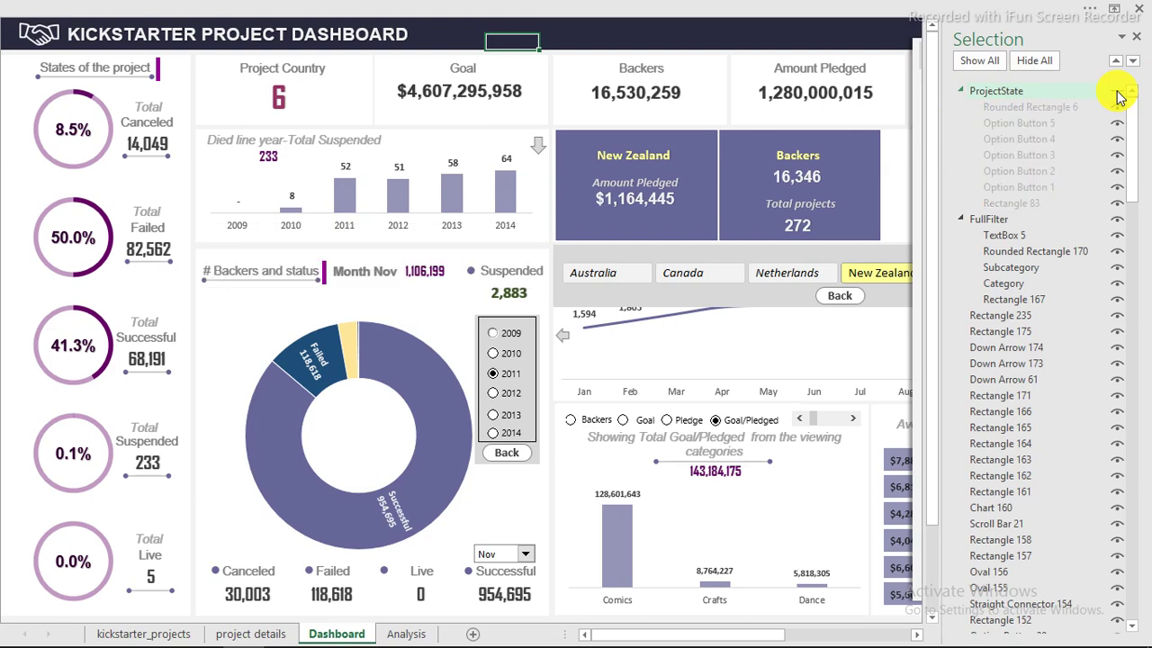
pyautogui.click(1118, 94)
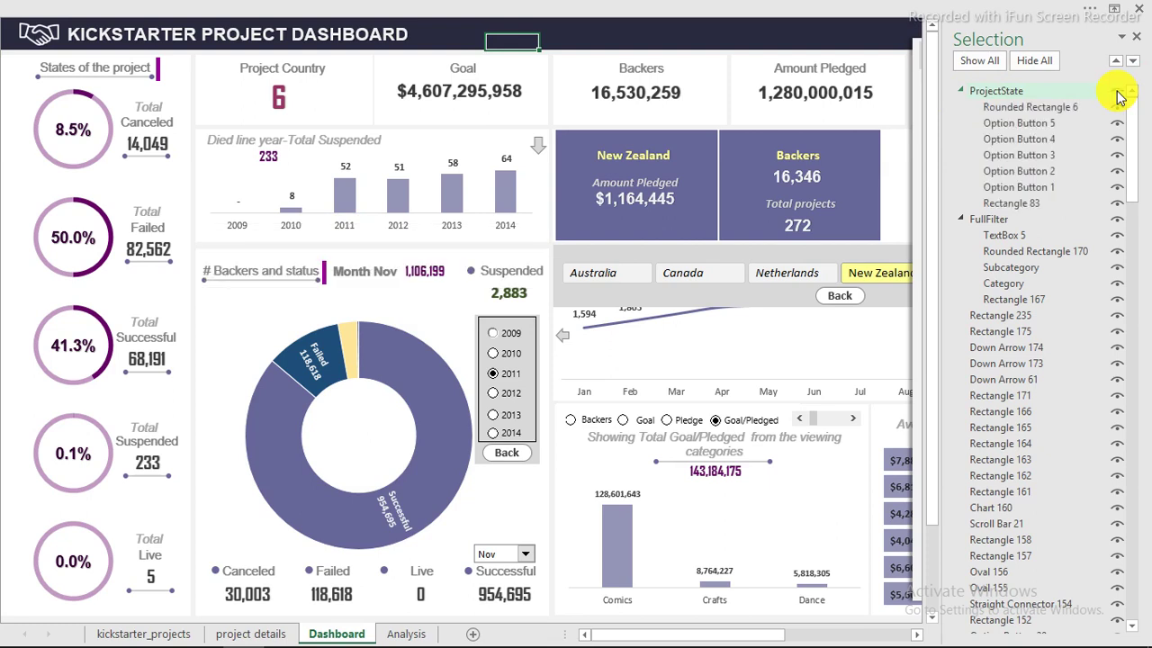
pyautogui.click(1117, 142)
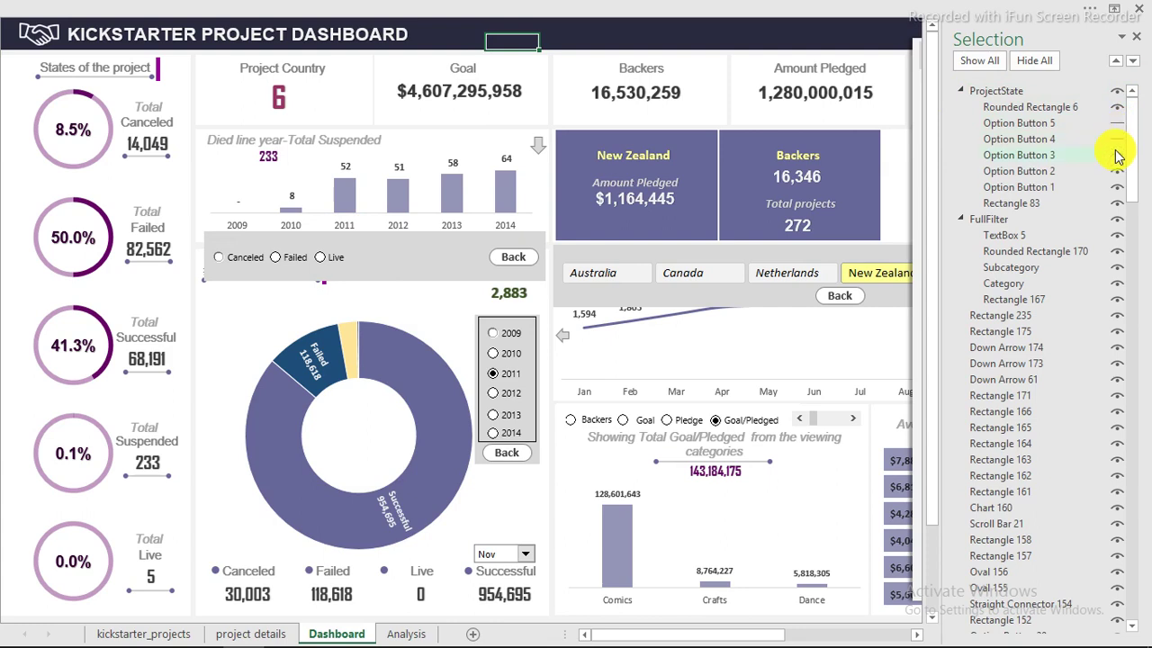
pyautogui.click(1117, 140)
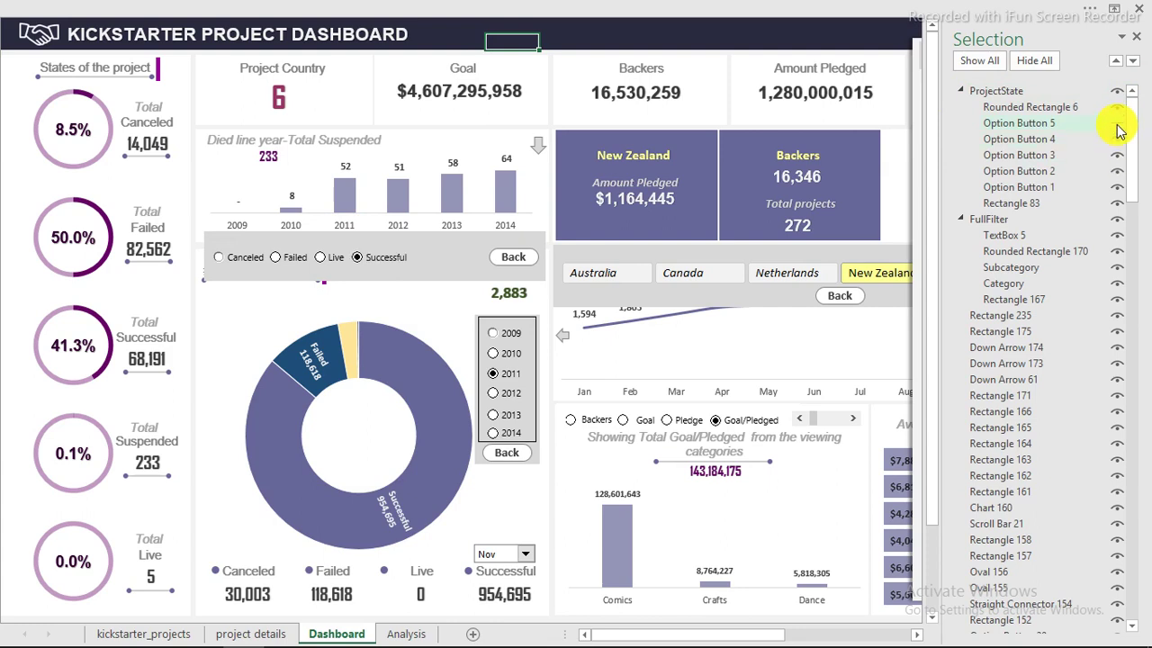
pyautogui.click(960, 91)
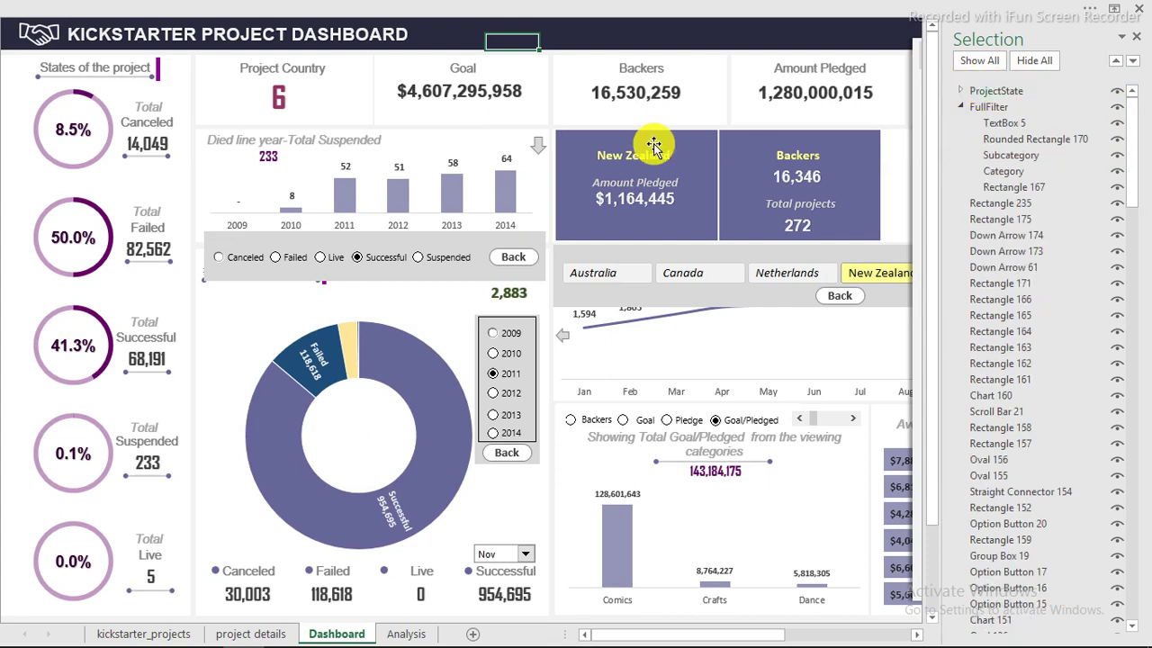
# Step: Nudge the project-status option panel slightly down and open the ProjectState group's name for editing in the Selection pane
pyautogui.click(422, 231)
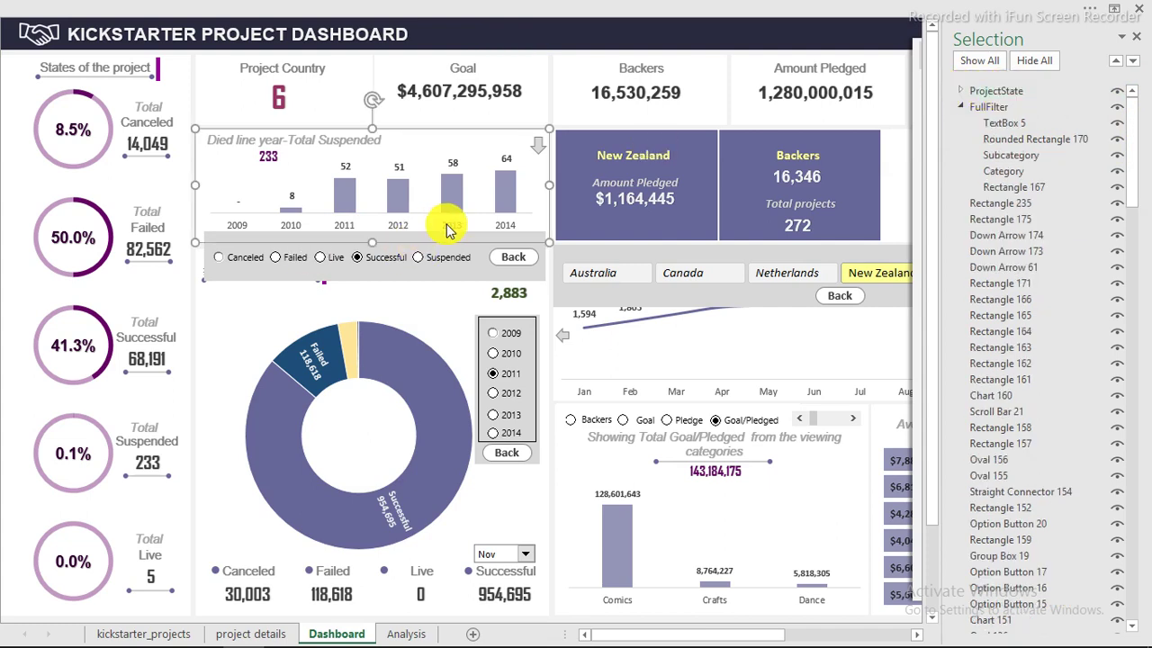
pyautogui.click(398, 270)
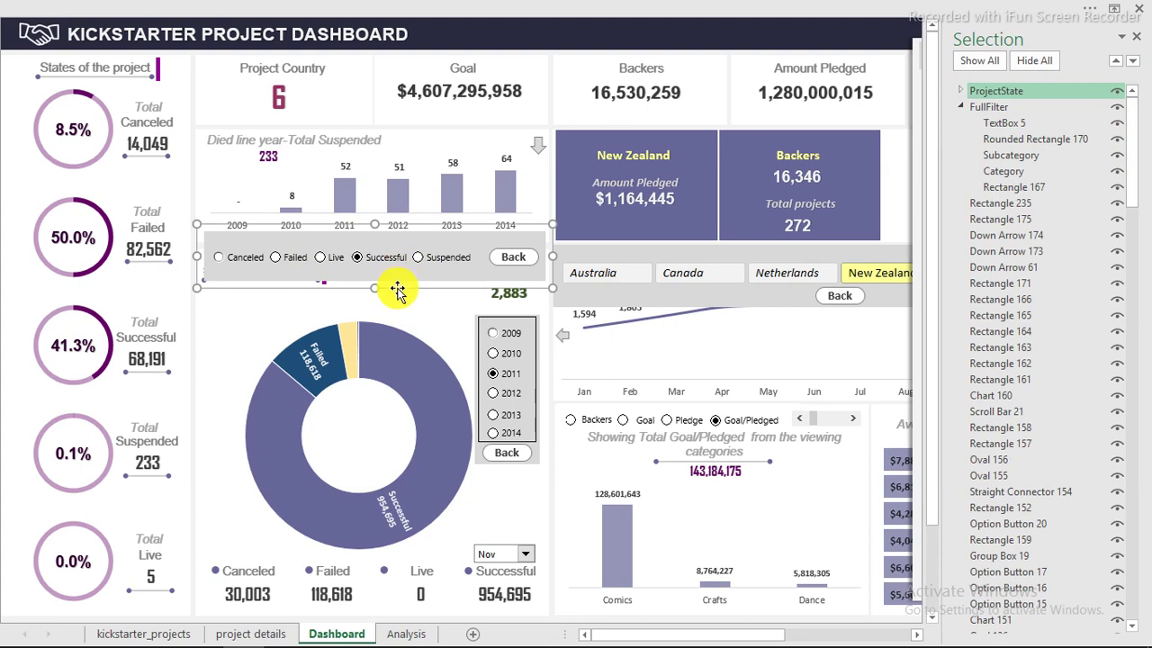
pyautogui.moveTo(398, 290); pyautogui.dragTo(401, 291)
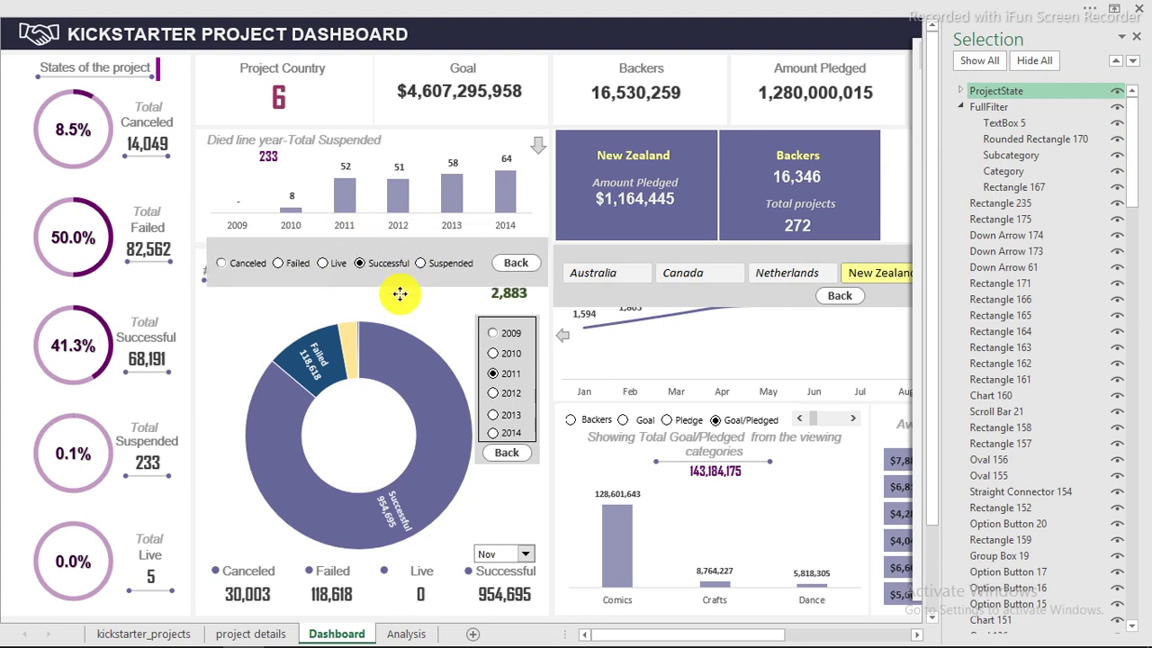
pyautogui.click(1038, 98)
pyautogui.moveTo(1036, 94); pyautogui.dragTo(903, 99)
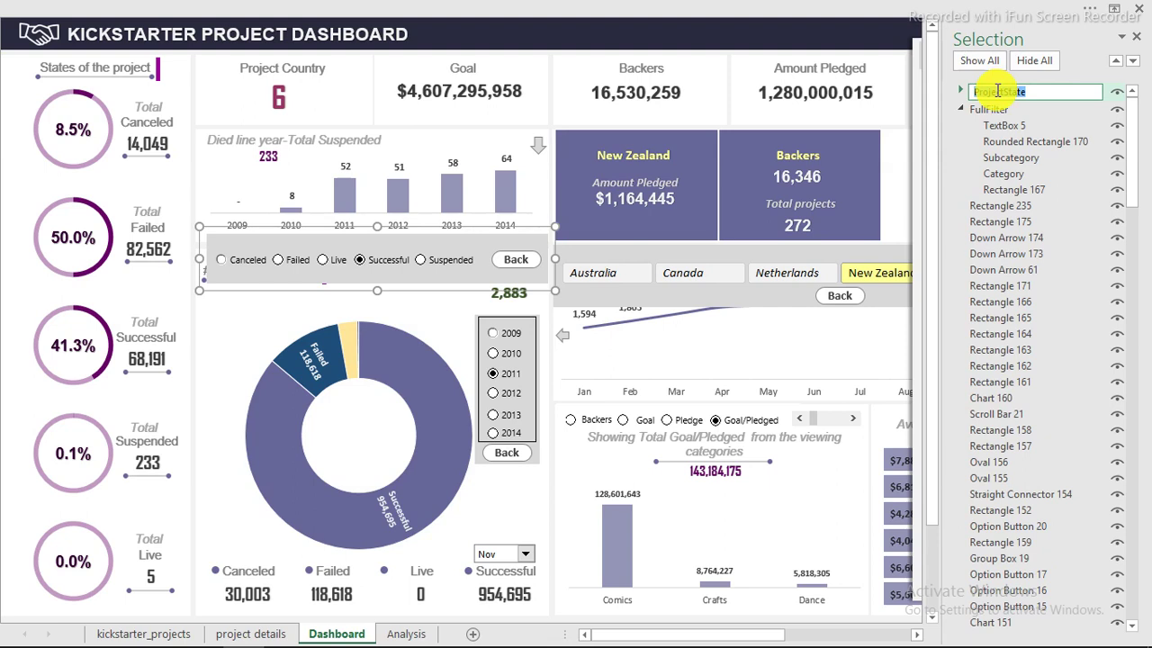
# Step: Close the Selection pane and move the project-status option panel to just below the suspended-projects chart
pyautogui.click(1141, 43)
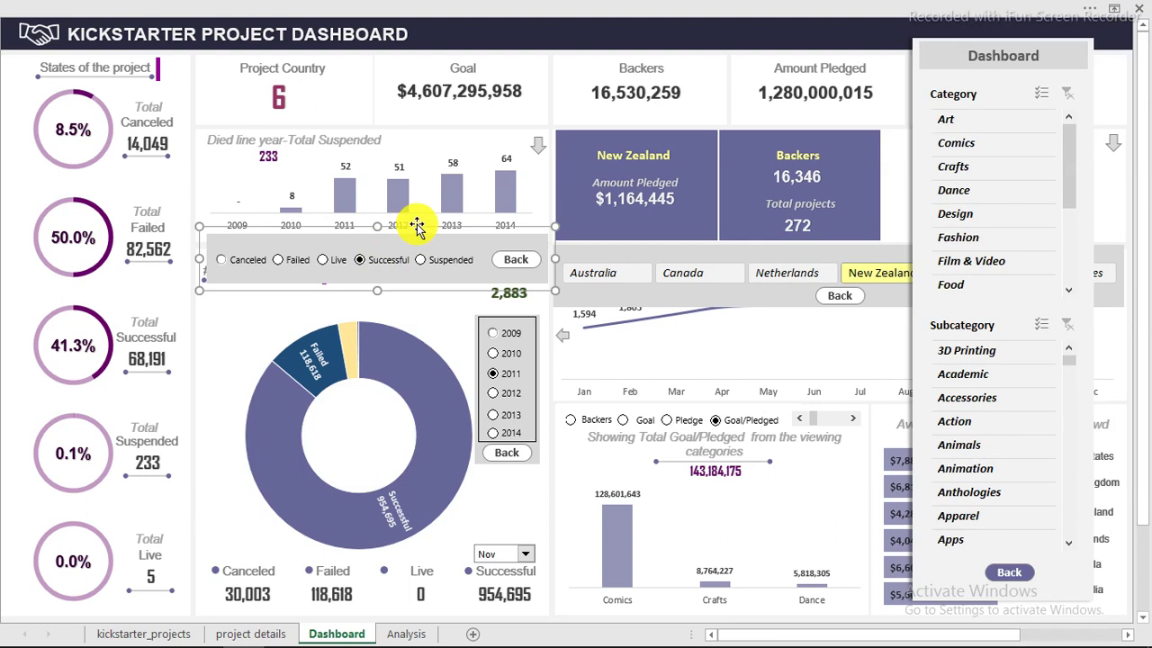
pyautogui.moveTo(416, 225); pyautogui.dragTo(411, 244)
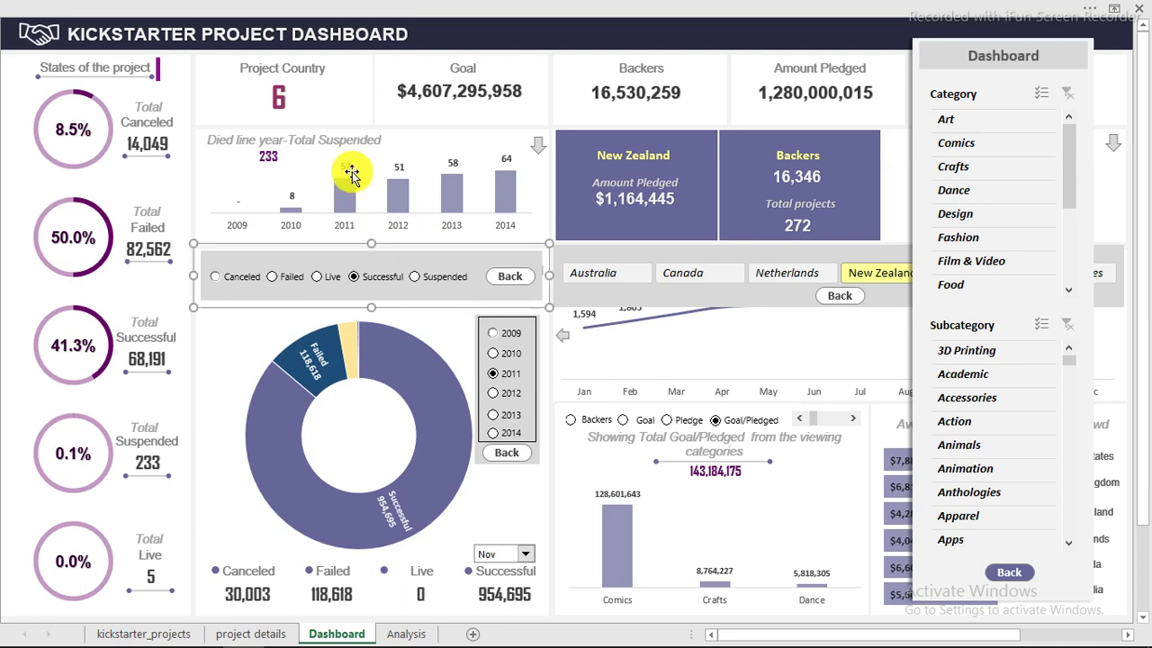
# Step: Group the suspended-projects chart with its title, total value, down arrow and background rectangle
pyautogui.rightClick(267, 157)
pyautogui.press('Escape')
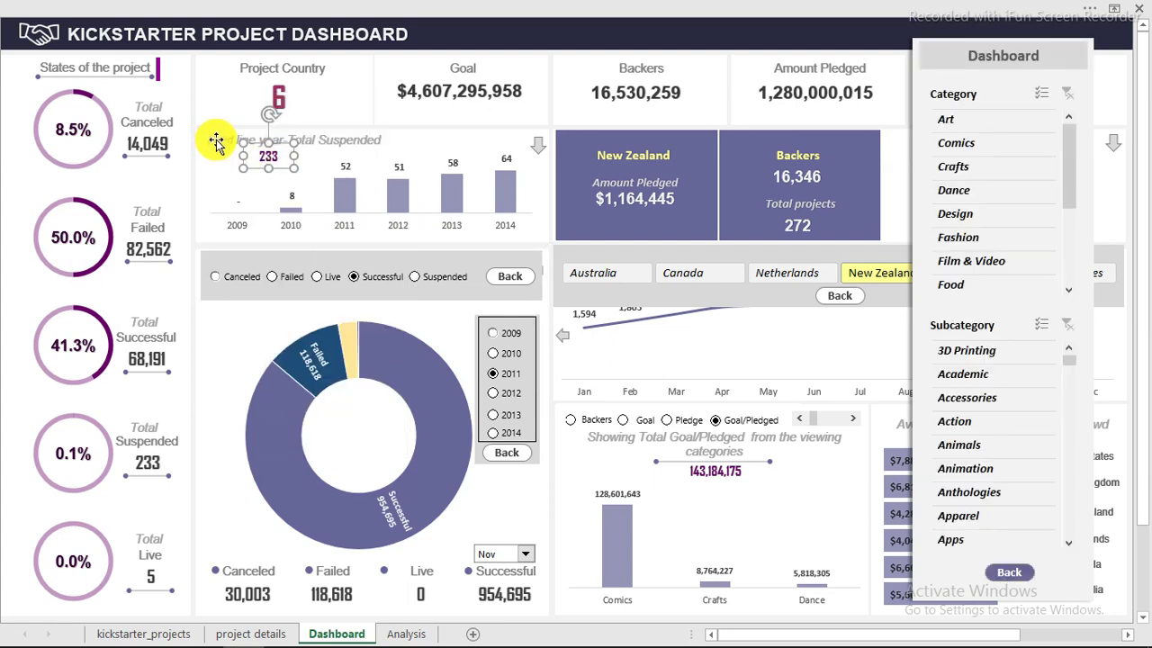
pyautogui.keyDown('shift'); pyautogui.click(216, 140); pyautogui.keyUp('shift')
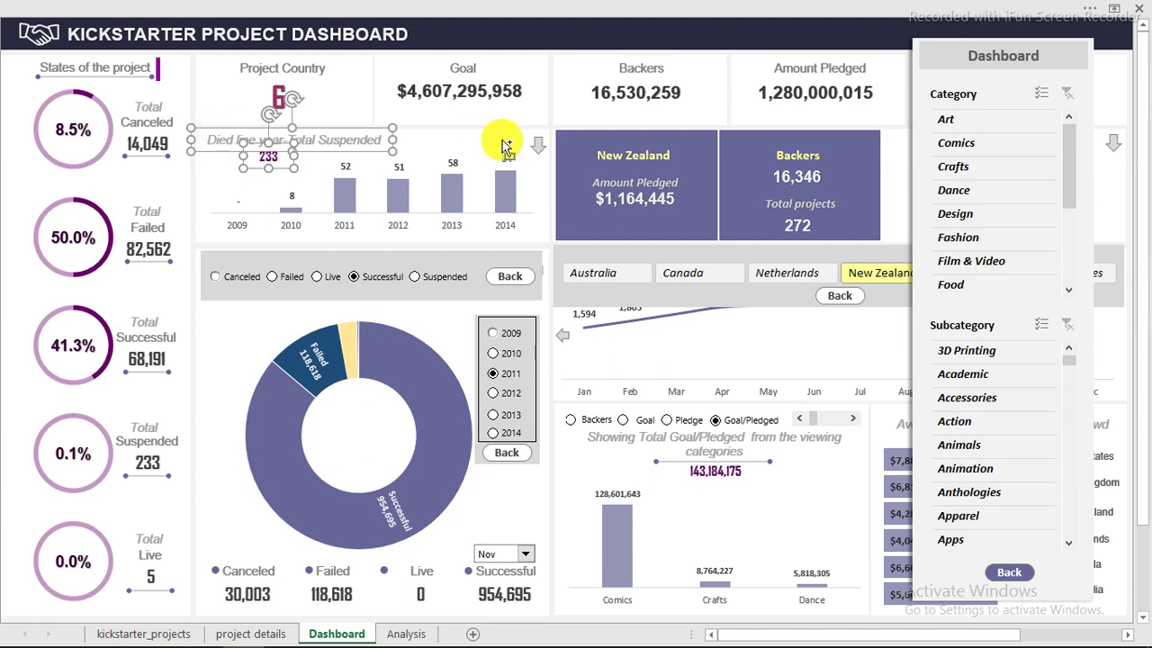
pyautogui.keyDown('shift'); pyautogui.click(536, 149); pyautogui.keyUp('shift')
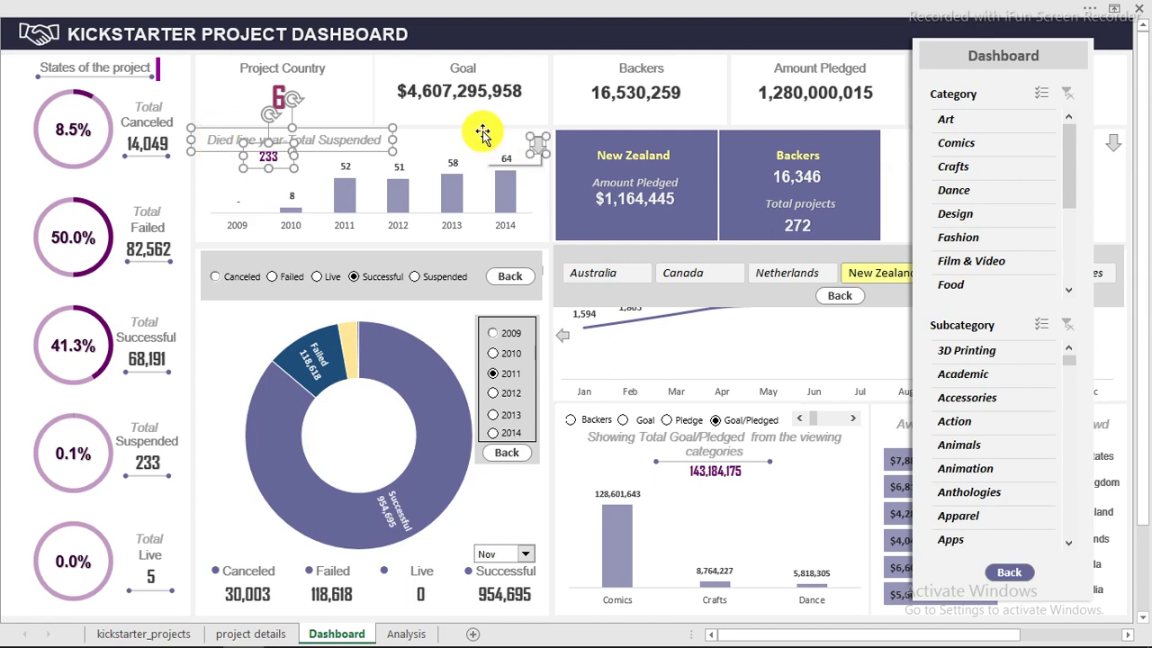
pyautogui.keyDown('shift'); pyautogui.click(509, 184); pyautogui.keyUp('shift')
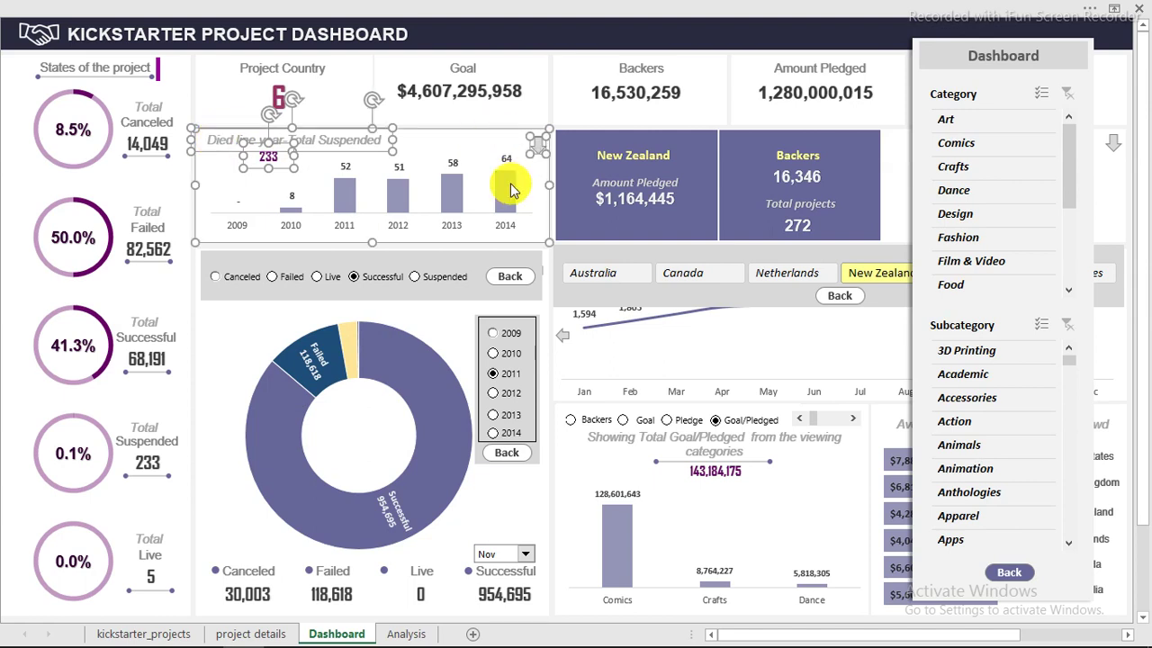
pyautogui.keyDown('shift'); pyautogui.click(510, 183); pyautogui.keyUp('shift')
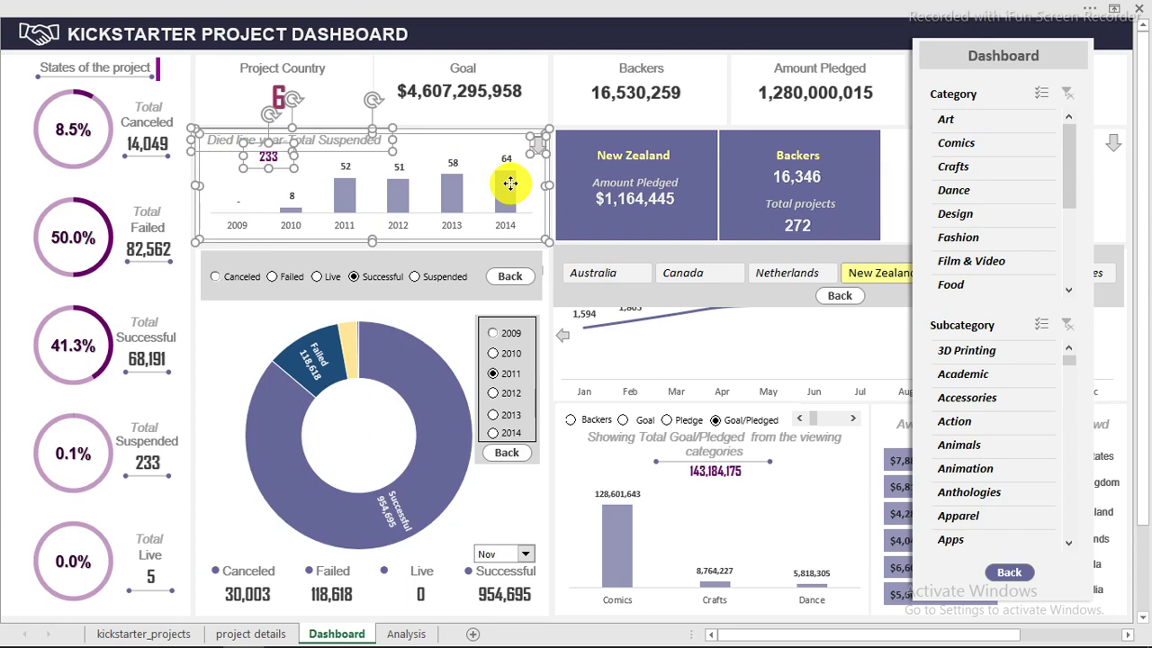
pyautogui.rightClick(448, 132)
pyautogui.moveTo(508, 230)
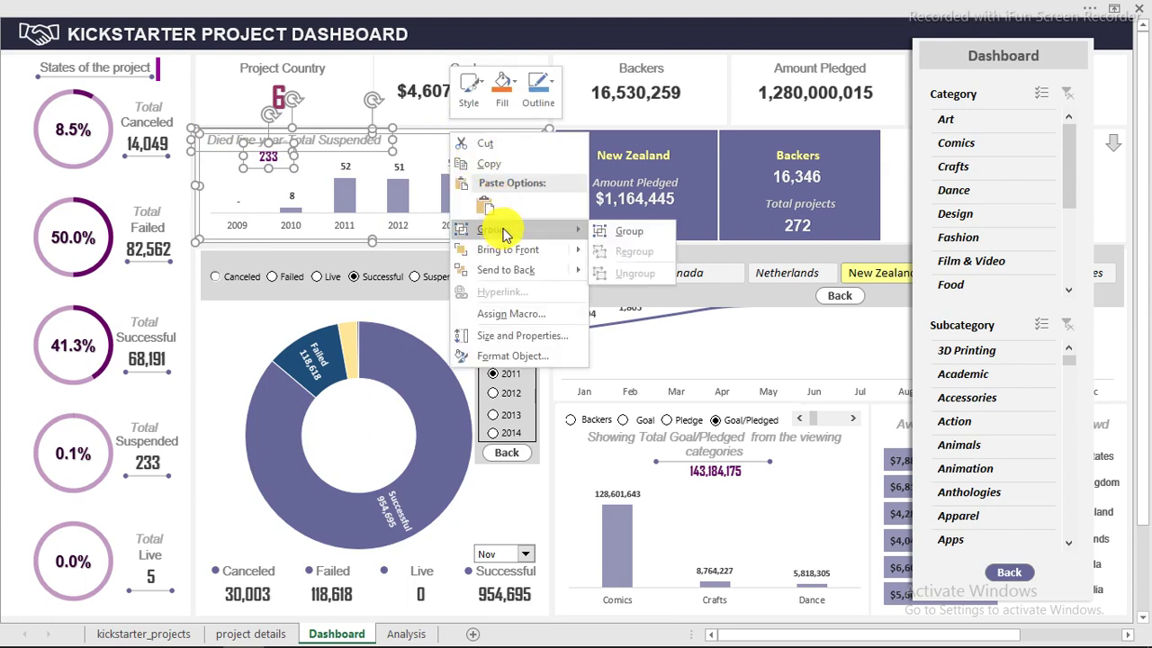
pyautogui.click(625, 230)
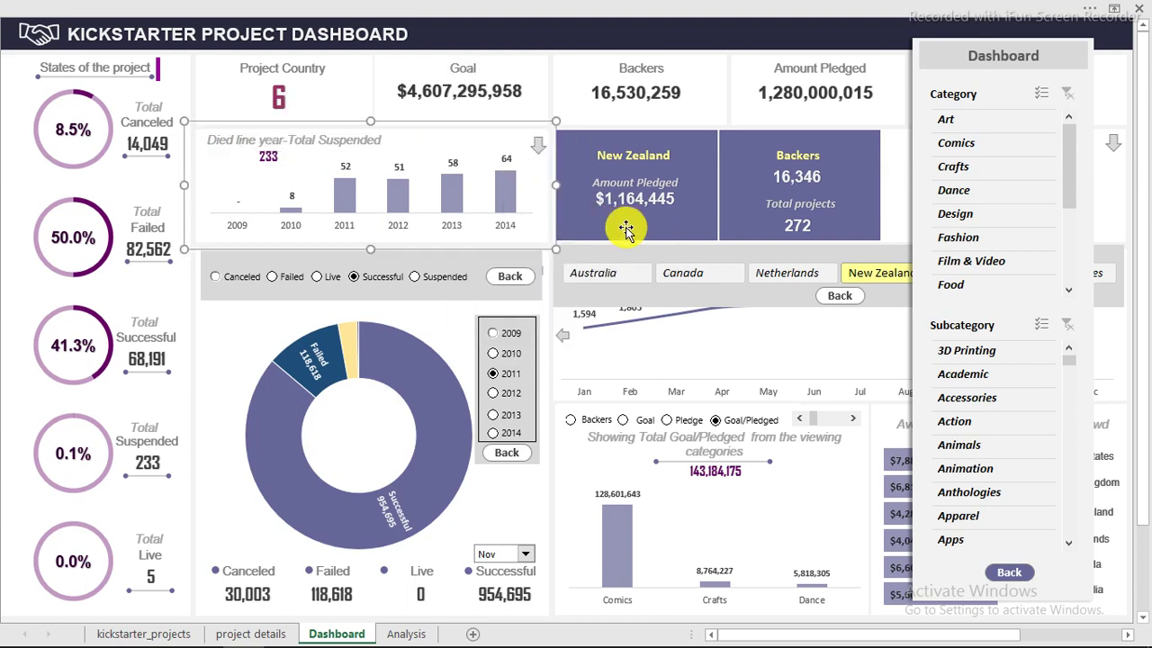
# Step: Shift the project-status option panel slightly up and to the left, towards the suspended-projects chart
pyautogui.rightClick(270, 258)
pyautogui.press('Escape')
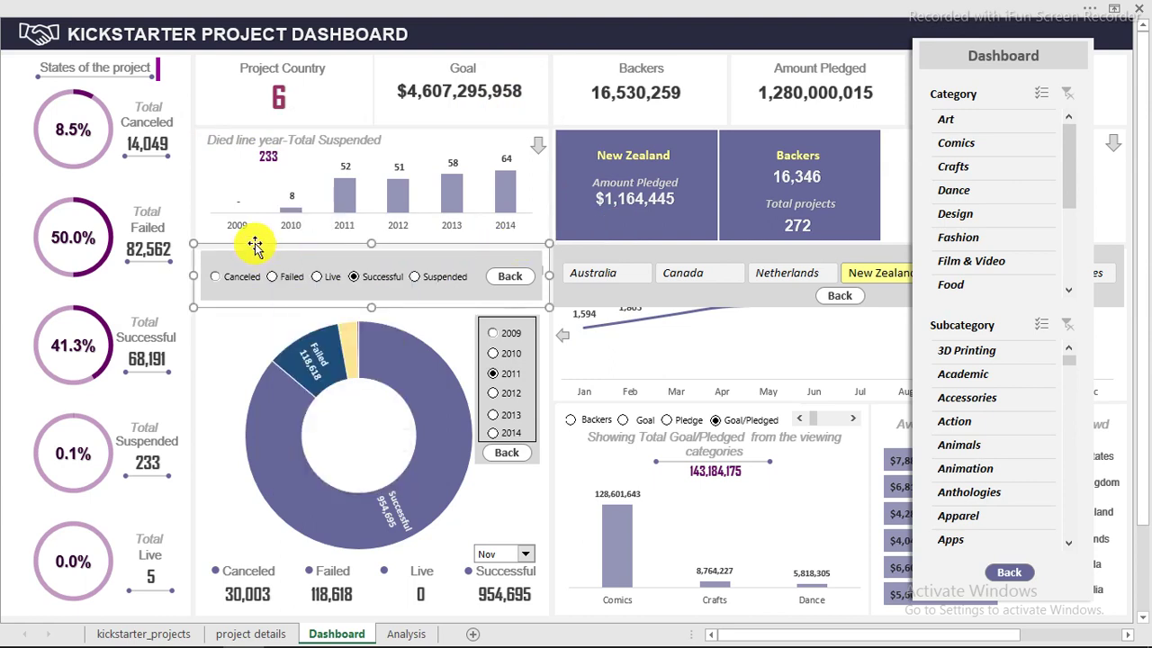
pyautogui.moveTo(256, 244)
pyautogui.mouseDown()
pyautogui.moveTo(257, 175)
pyautogui.moveTo(250, 249)
pyautogui.moveTo(260, 239)
pyautogui.moveTo(250, 252)
pyautogui.moveTo(261, 183)
pyautogui.moveTo(249, 188)
pyautogui.moveTo(244, 233)
pyautogui.mouseUp()
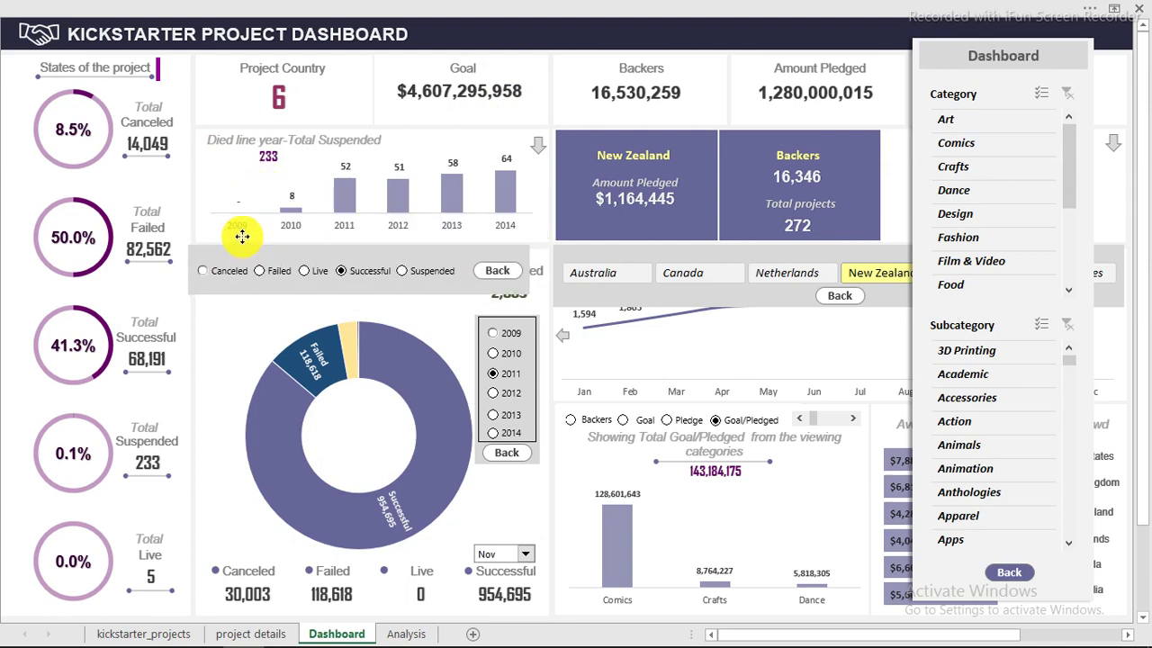
# Step: Bring the grouped suspended-projects chart to the front, above the project-status option panel
pyautogui.click(394, 133)
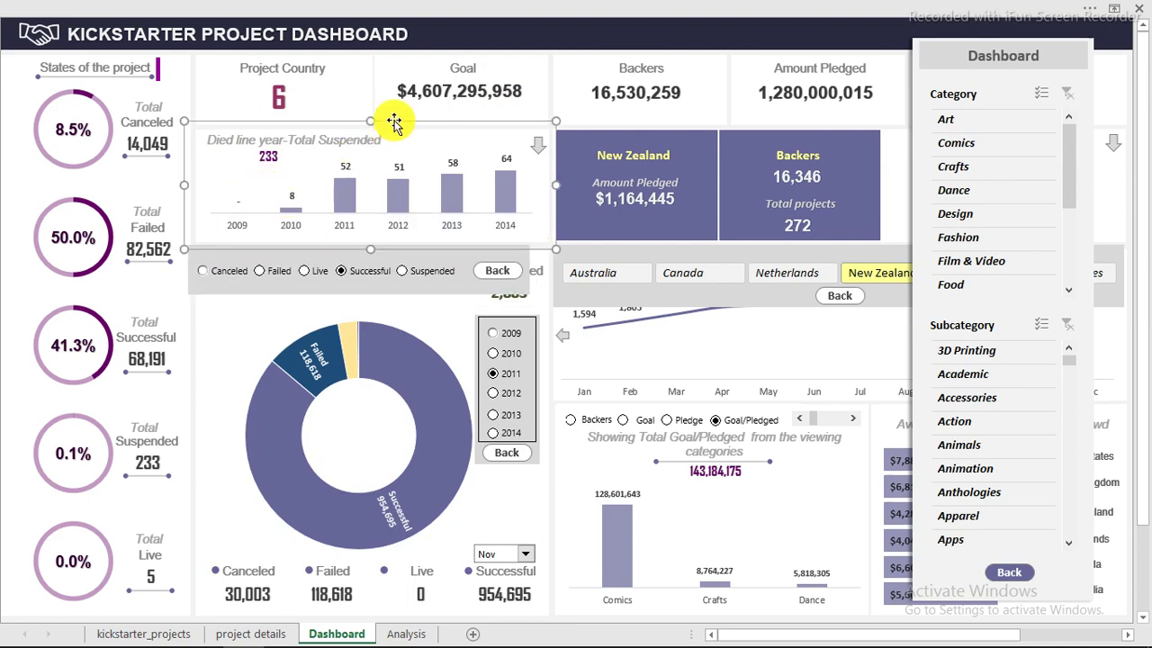
pyautogui.rightClick(393, 119)
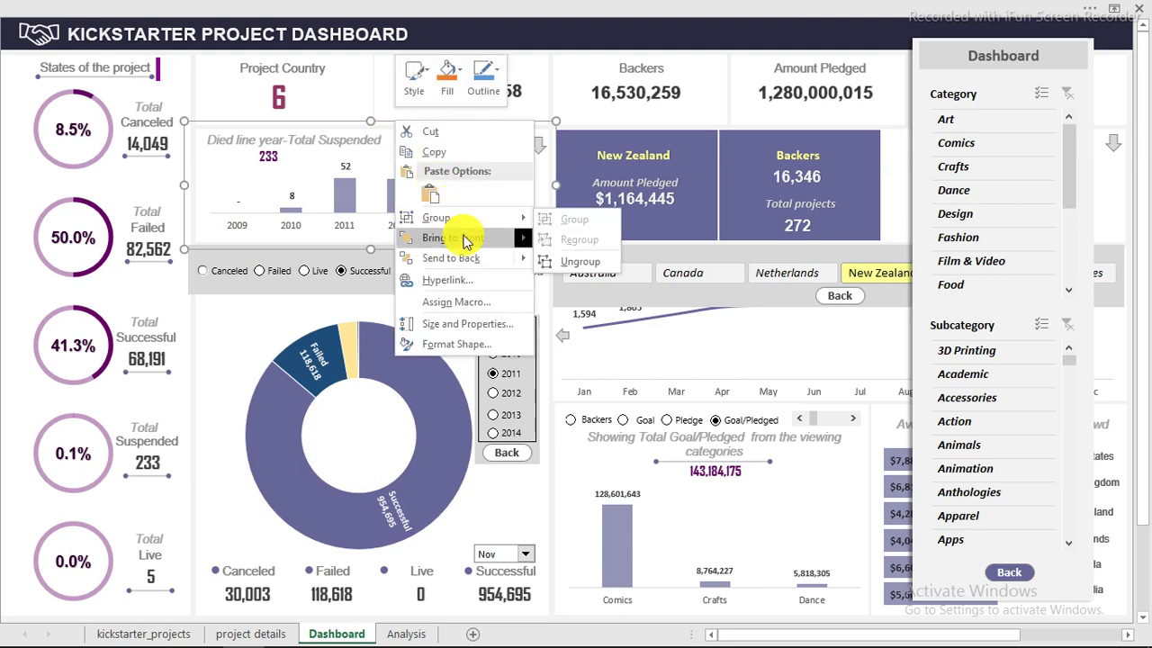
pyautogui.moveTo(467, 239)
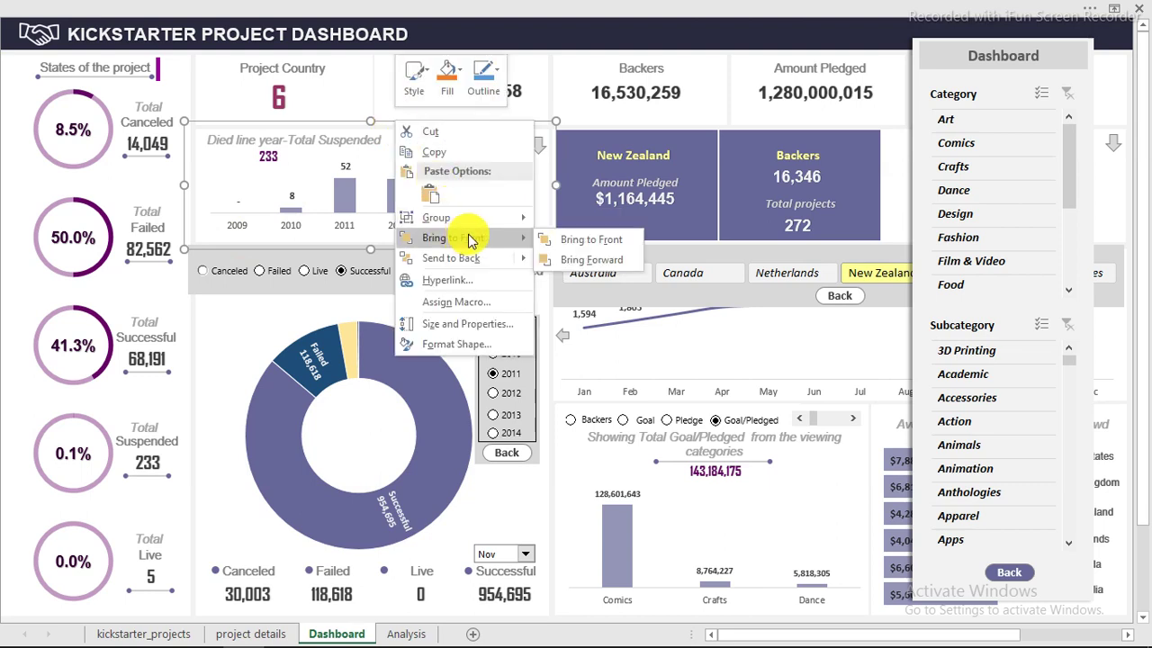
pyautogui.click(576, 243)
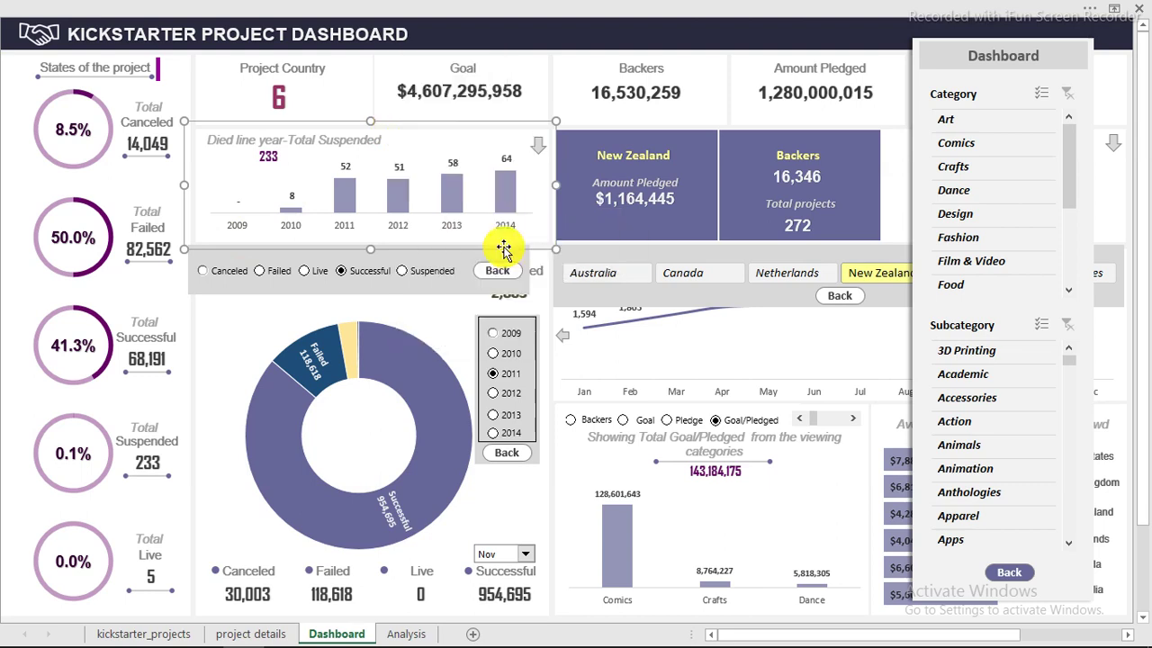
# Step: Align the project-status option panel horizontally with the suspended-projects chart, directly beneath it, and leave the panel selected
pyautogui.rightClick(294, 290)
pyautogui.press('Escape')
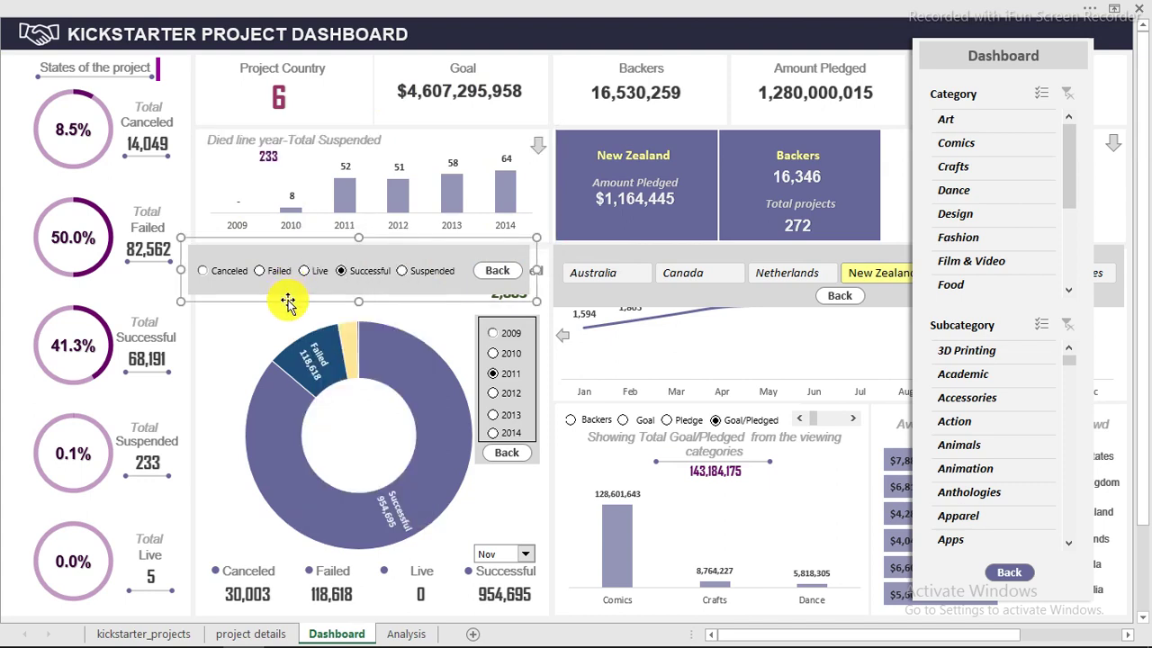
pyautogui.moveTo(288, 305)
pyautogui.mouseDown()
pyautogui.moveTo(293, 256)
pyautogui.moveTo(300, 301)
pyautogui.mouseUp()
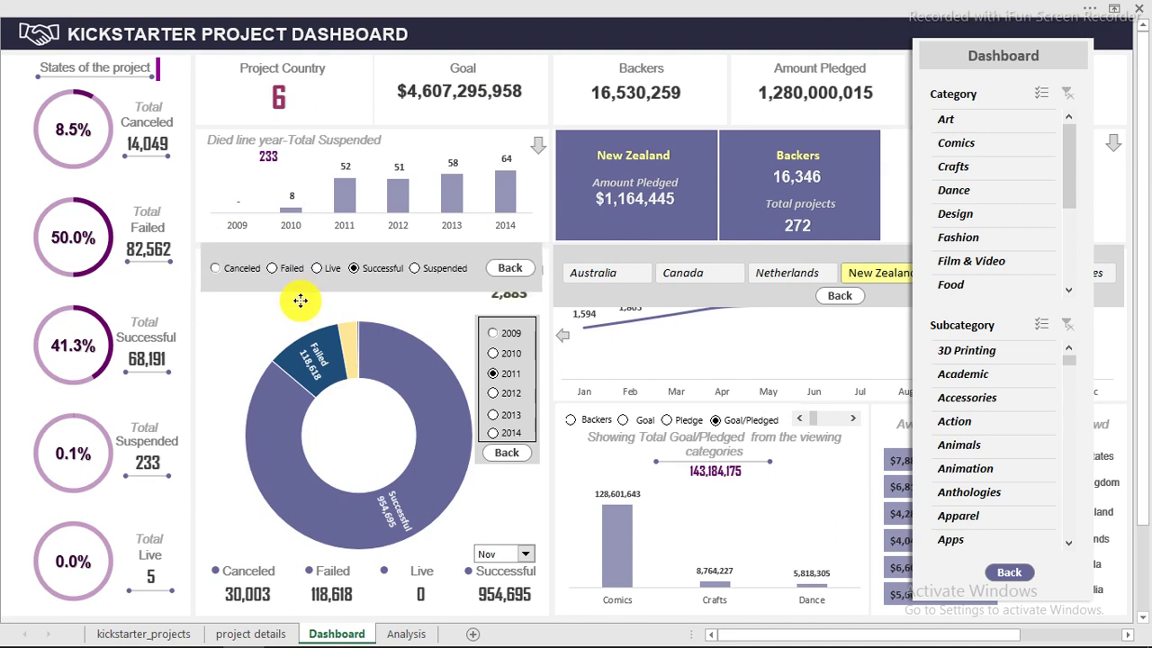
pyautogui.moveTo(300, 300); pyautogui.dragTo(301, 302)
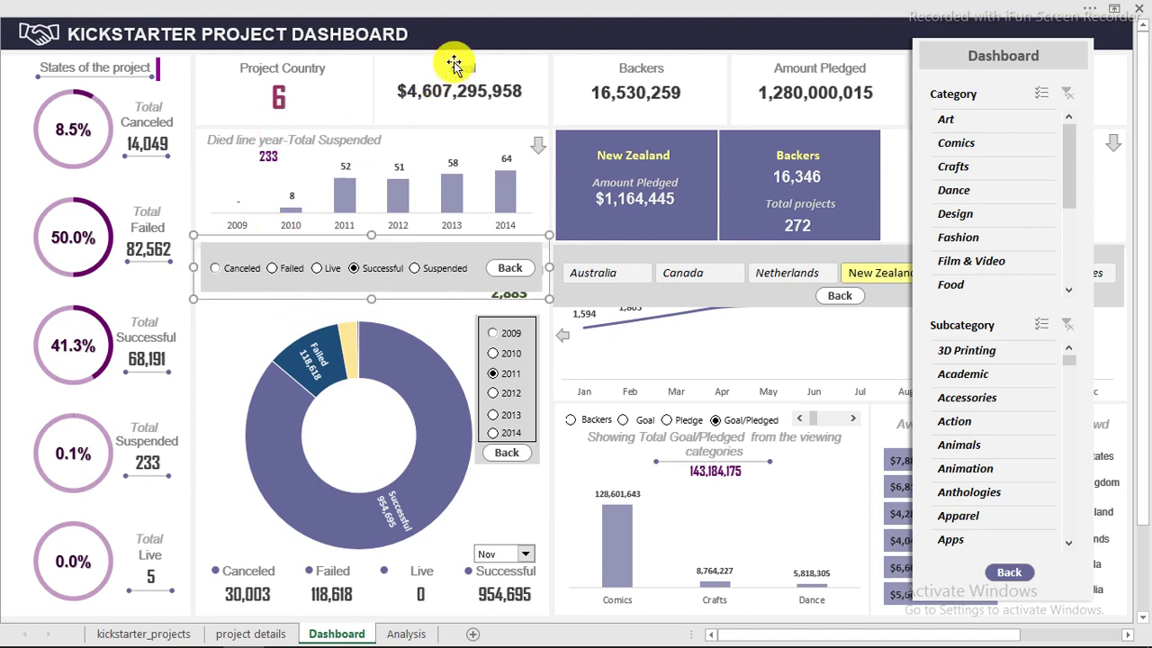
pyautogui.click(468, 36)
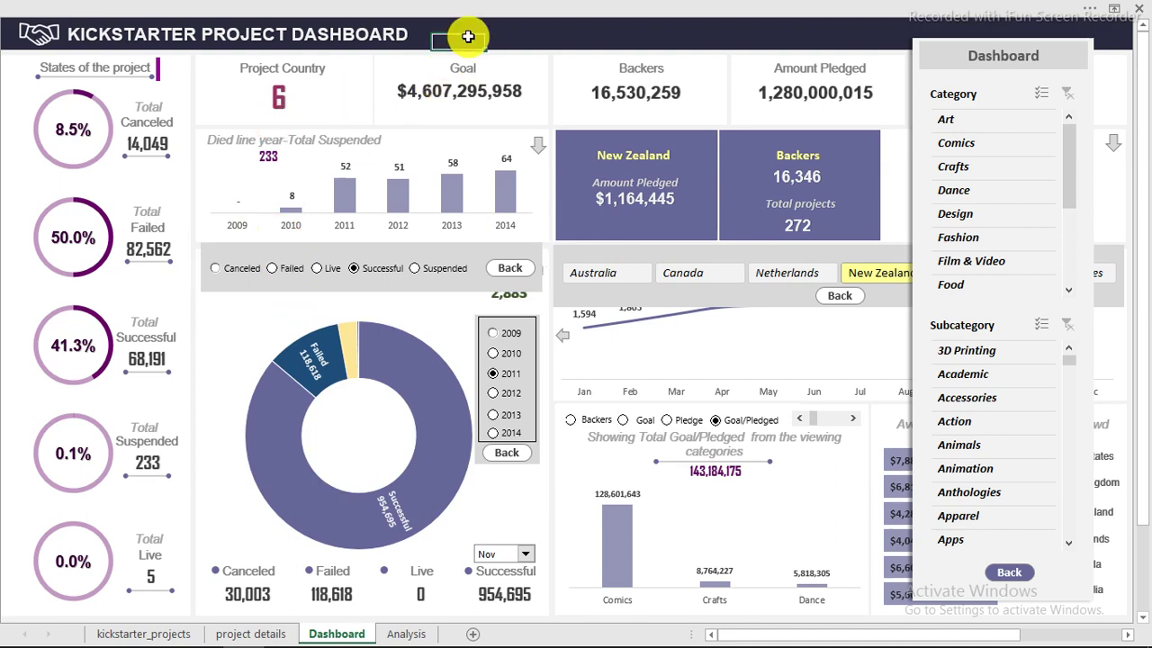
pyautogui.click(334, 249)
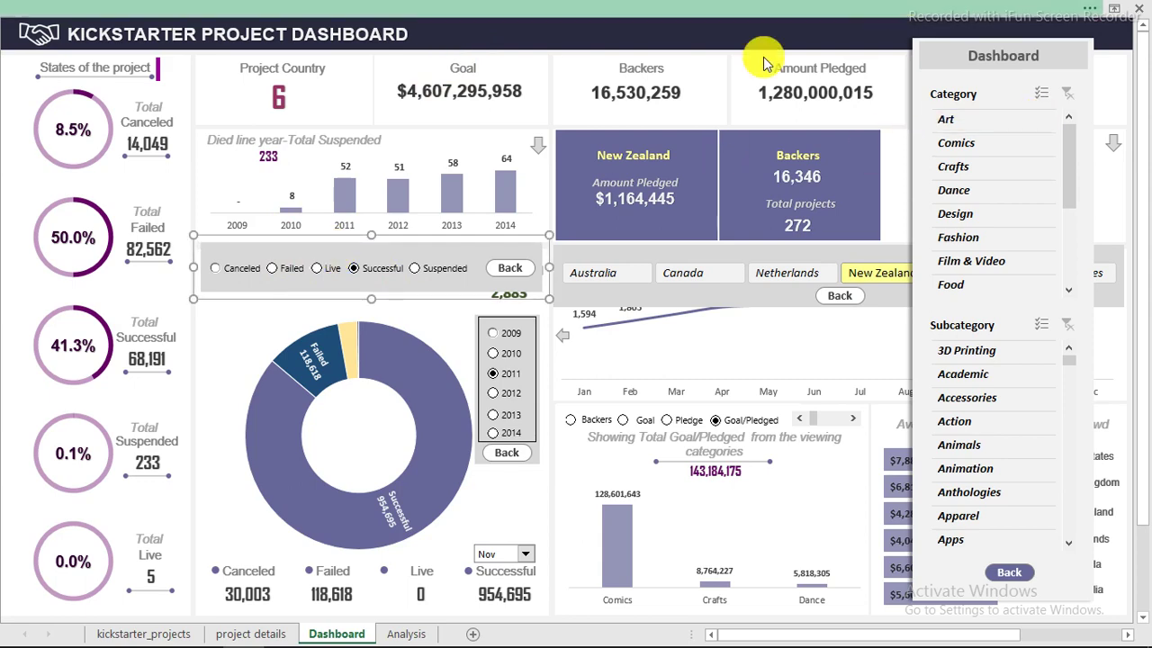
# Step: Display the Selection pane with the project-status option panel selected
pyautogui.click(763, 9)
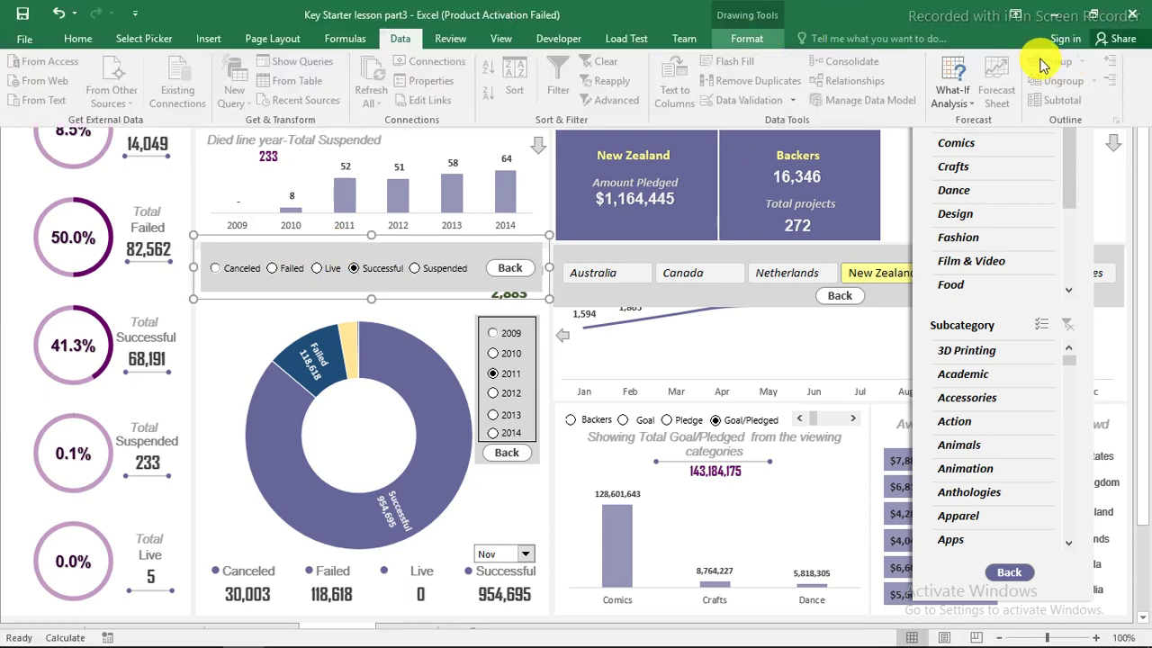
pyautogui.scroll(-6, 1042, 65)
pyautogui.click(847, 38)
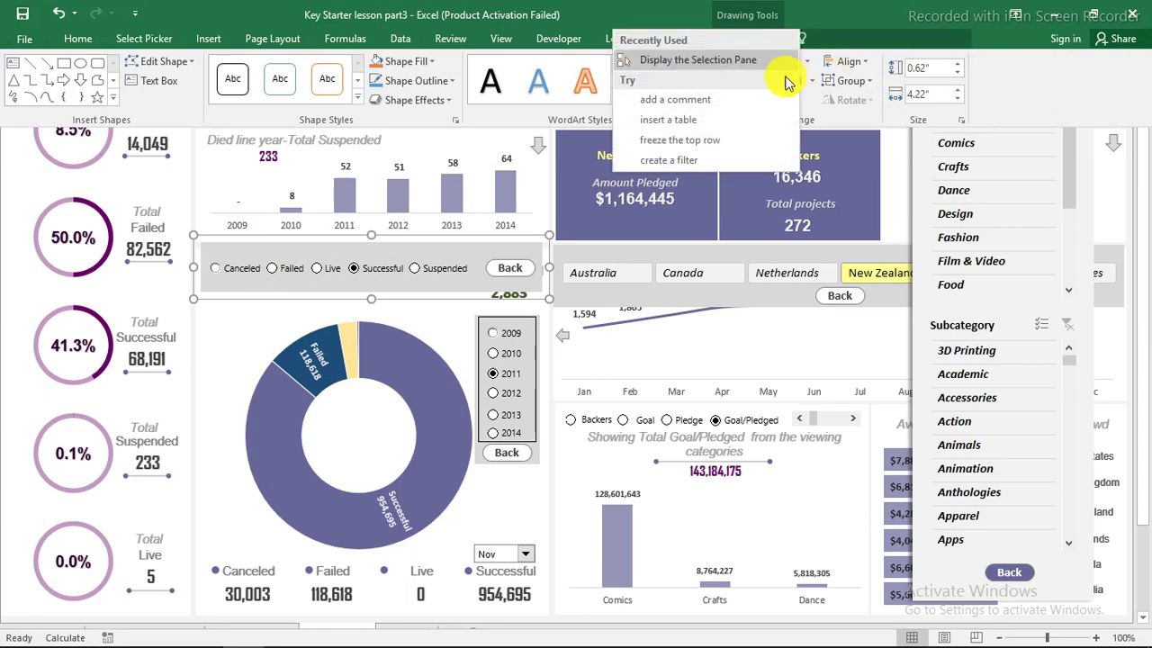
pyautogui.click(698, 61)
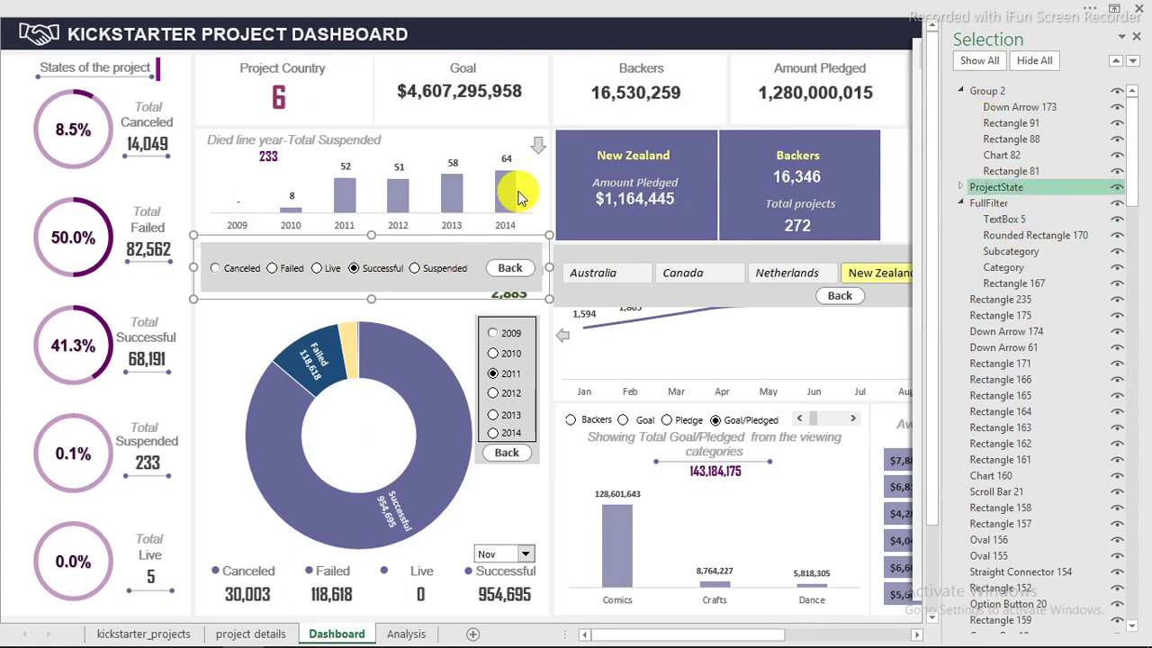
# Step: Open the ribbon customization options, toggle the Developer entry off and on, and leave without applying changes
pyautogui.click(473, 11)
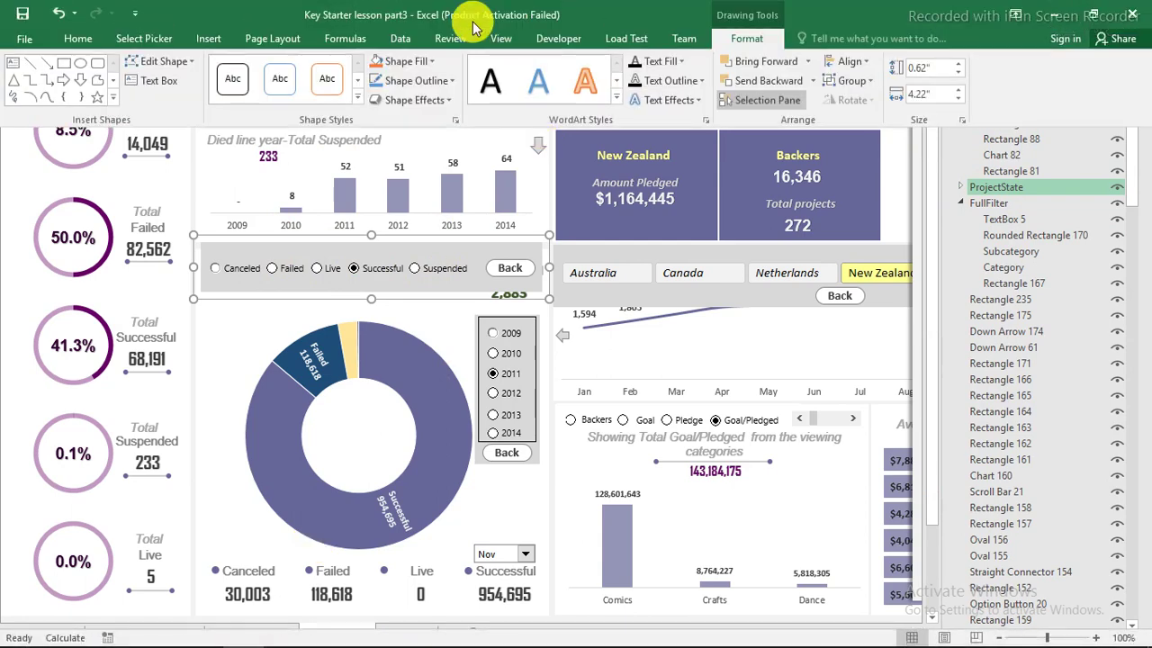
pyautogui.click(555, 41)
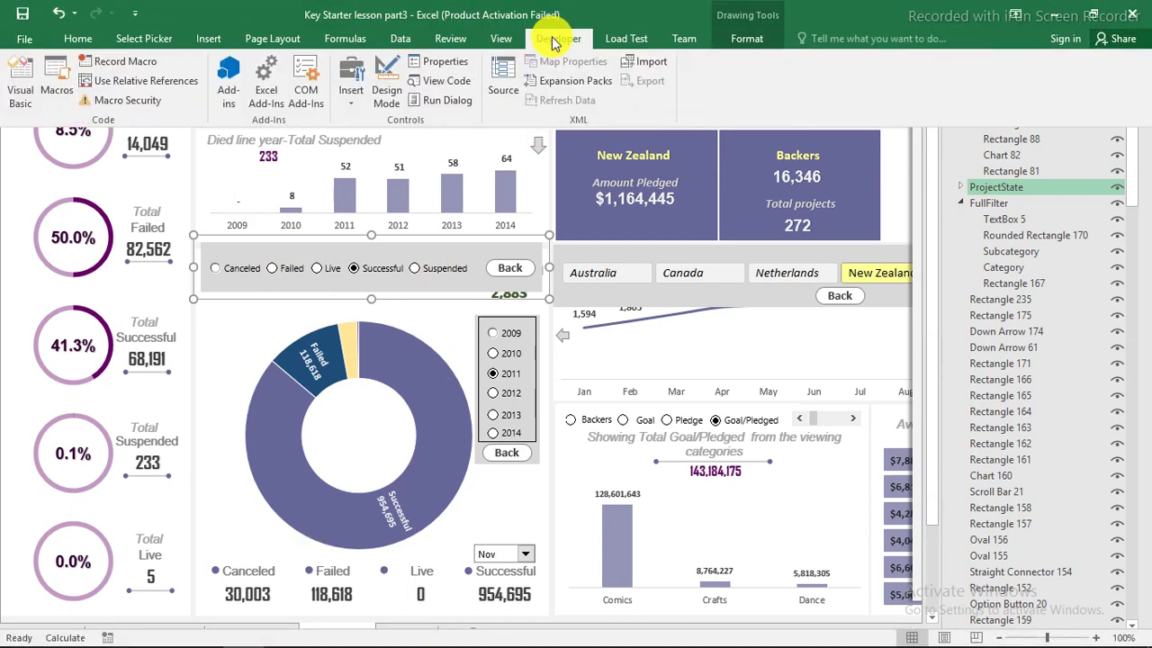
pyautogui.rightClick(504, 40)
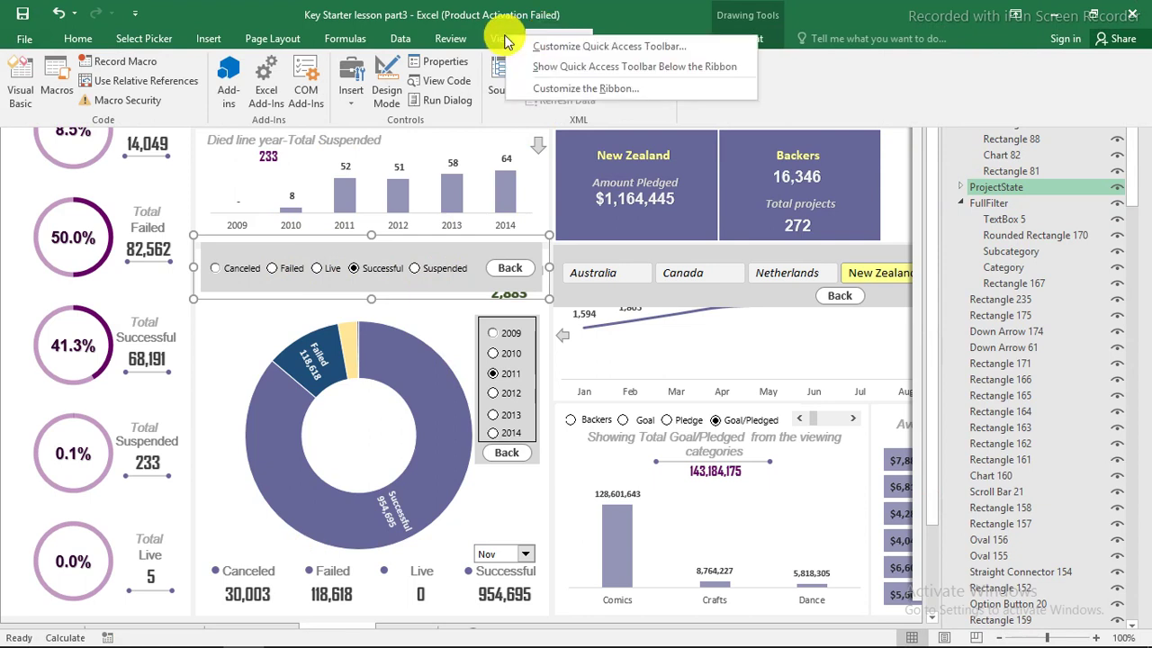
pyautogui.click(578, 93)
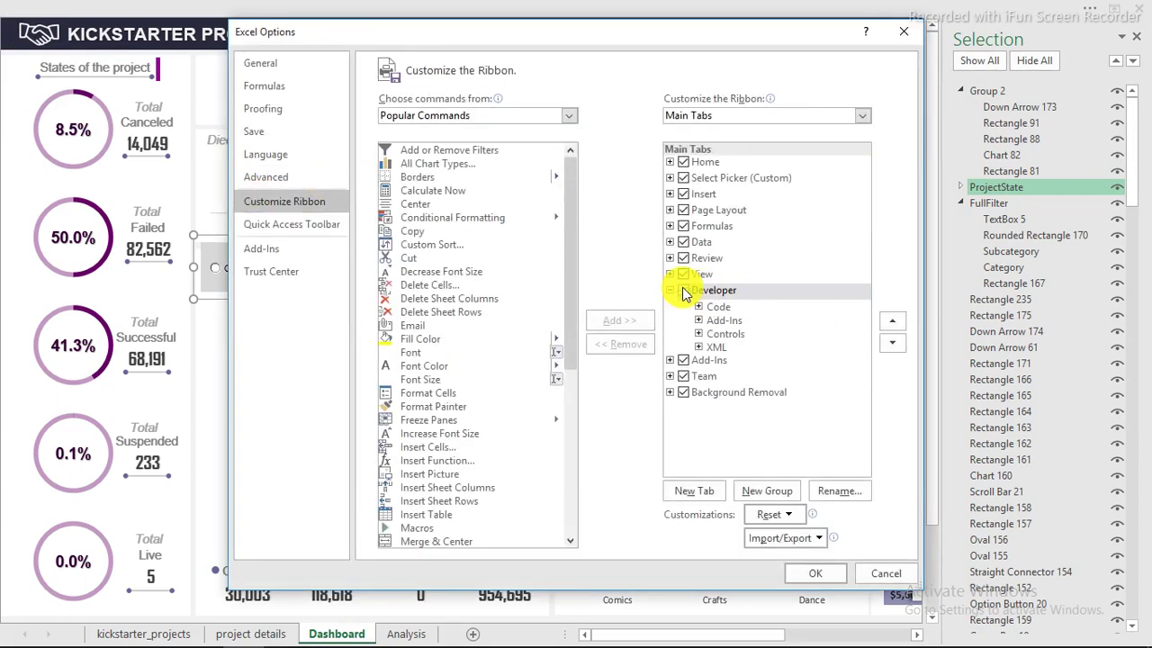
pyautogui.click(684, 291)
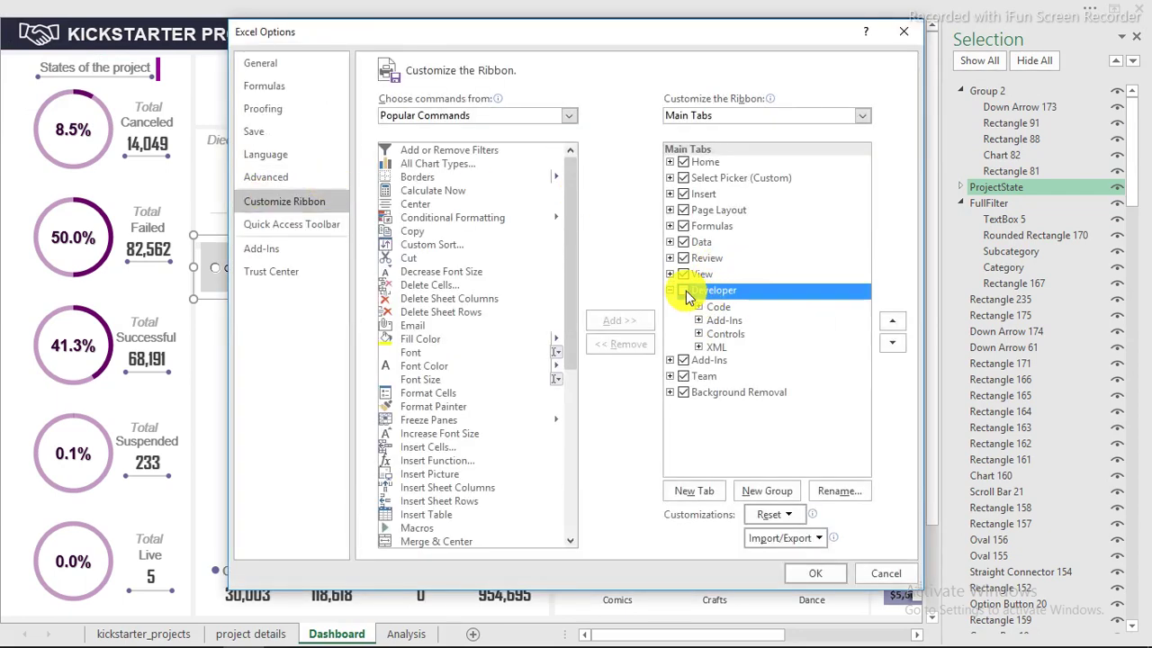
pyautogui.click(889, 574)
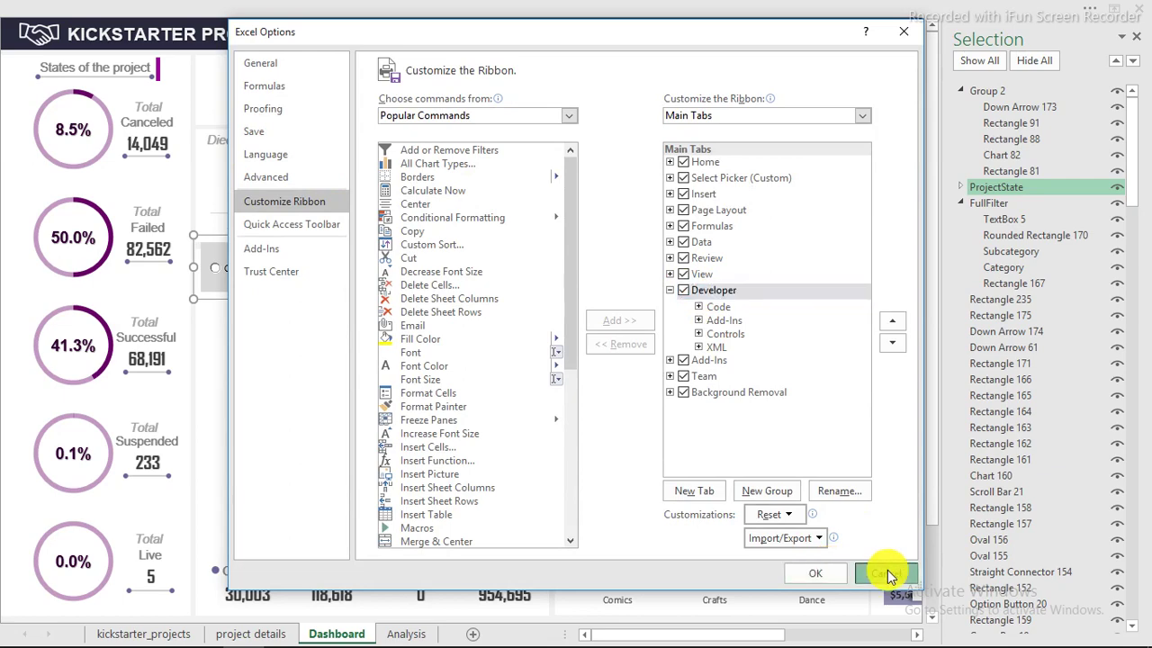
# Step: Open the Visual Basic editor for the Key Starter lesson part3 workbook and maximize its window
pyautogui.click(530, 36)
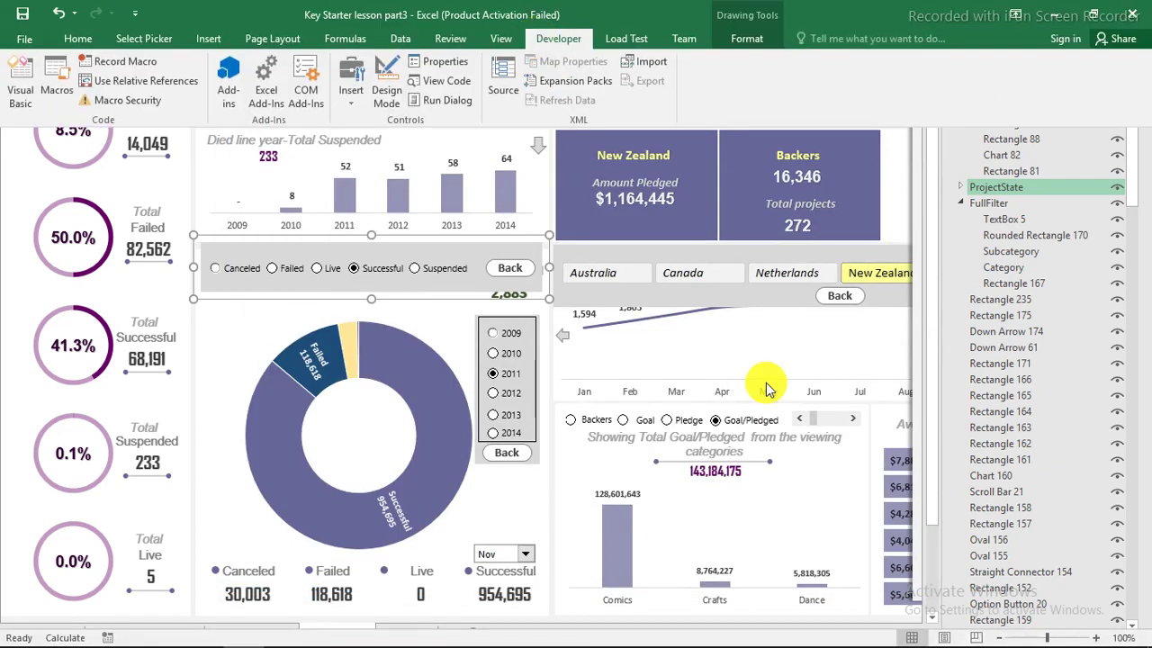
pyautogui.click(918, 624)
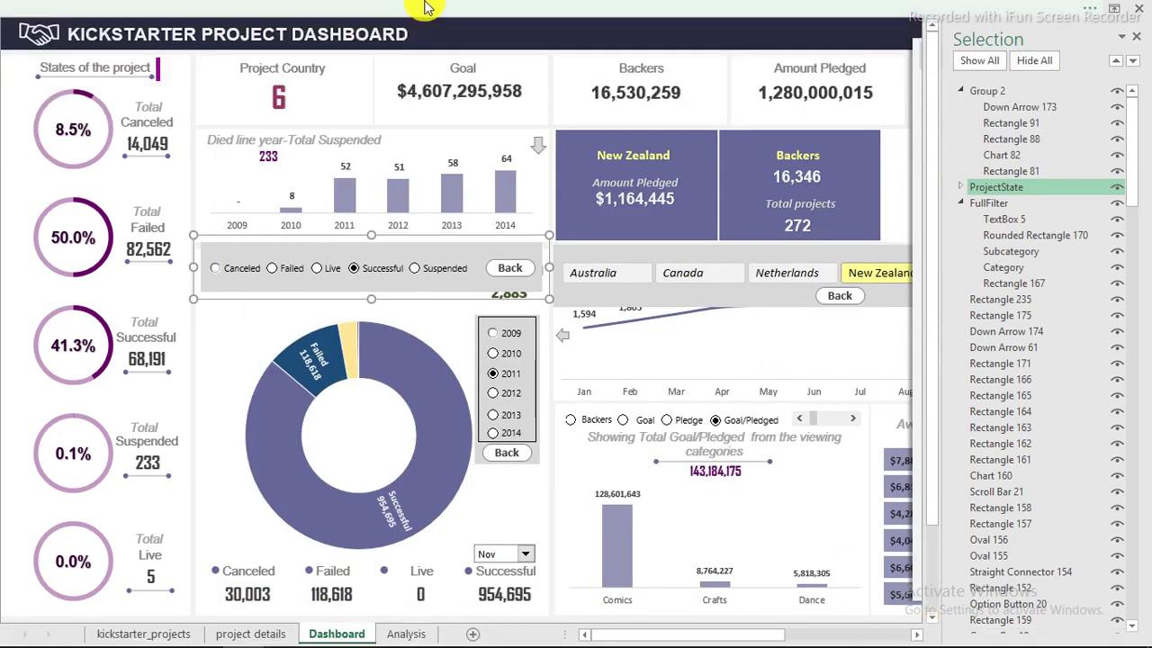
pyautogui.click(293, 11)
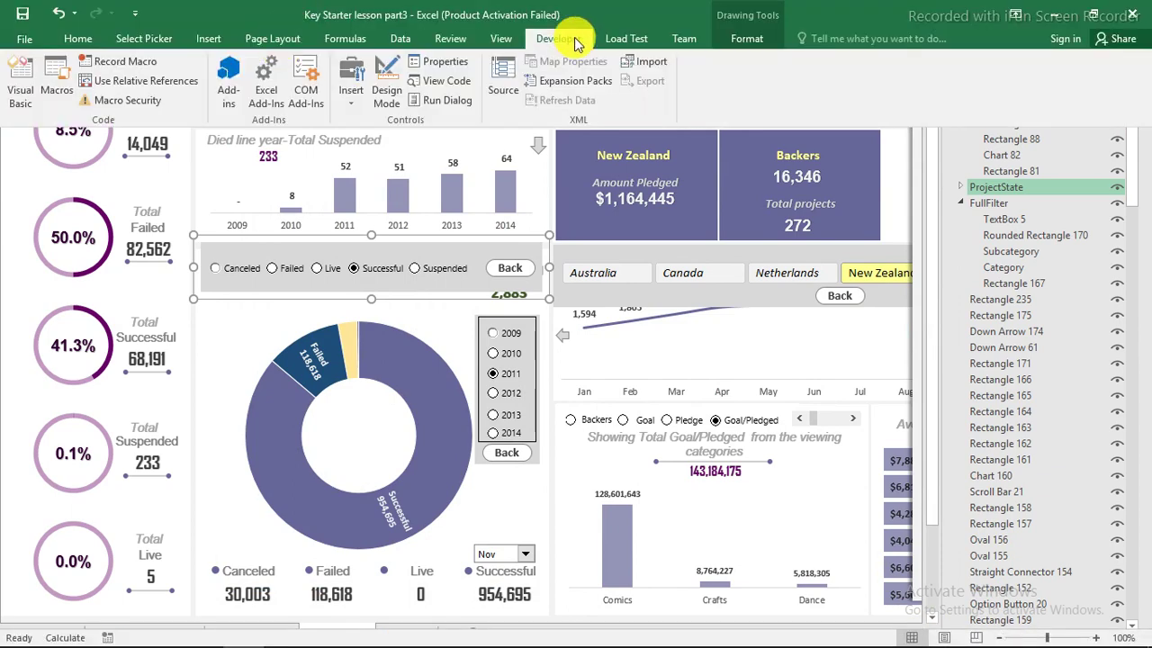
pyautogui.click(32, 77)
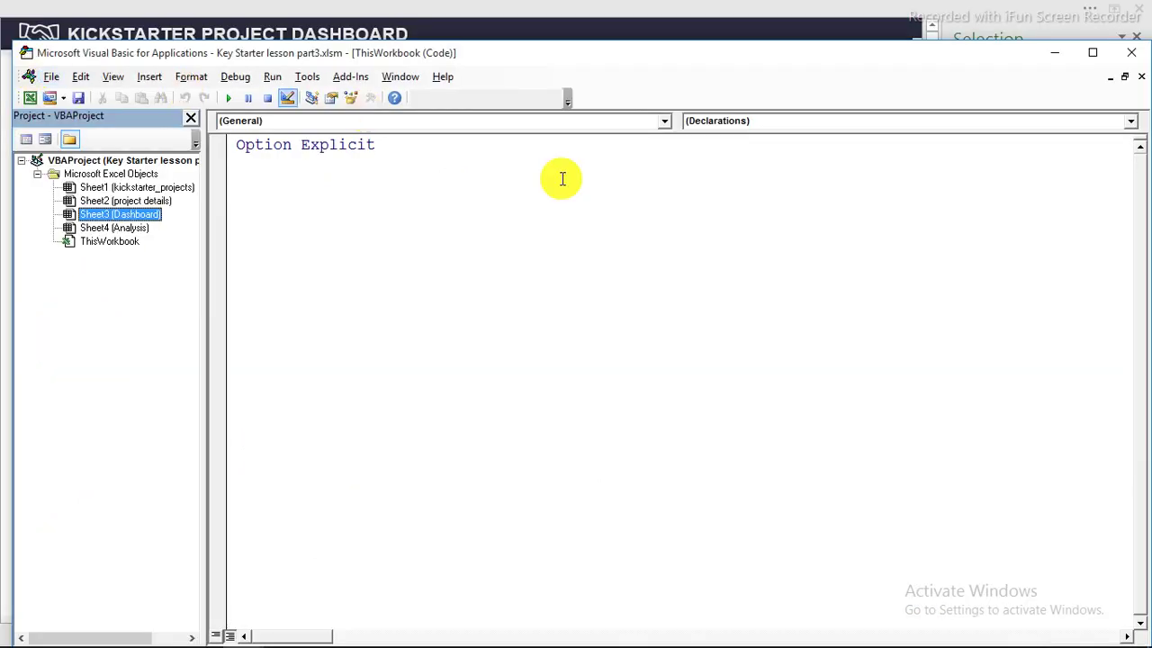
pyautogui.click(1092, 52)
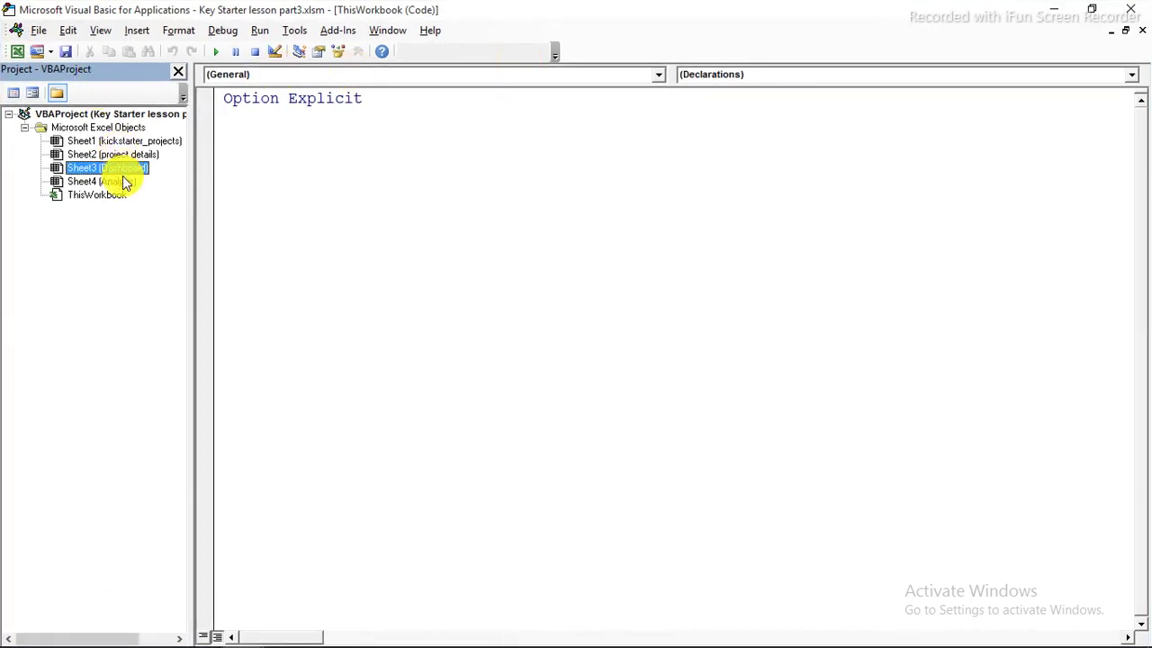
# Step: Go through the VBA project's four sheet objects and ThisWorkbook in the project tree
pyautogui.click(106, 195)
pyautogui.click(96, 142)
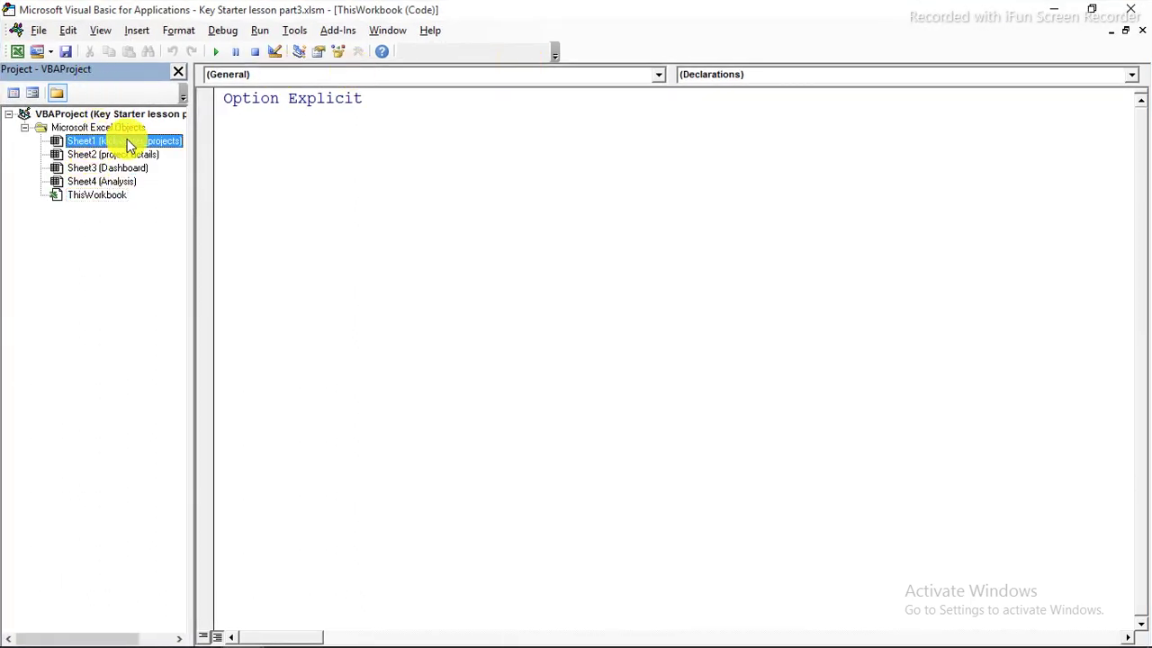
pyautogui.click(101, 155)
pyautogui.click(102, 169)
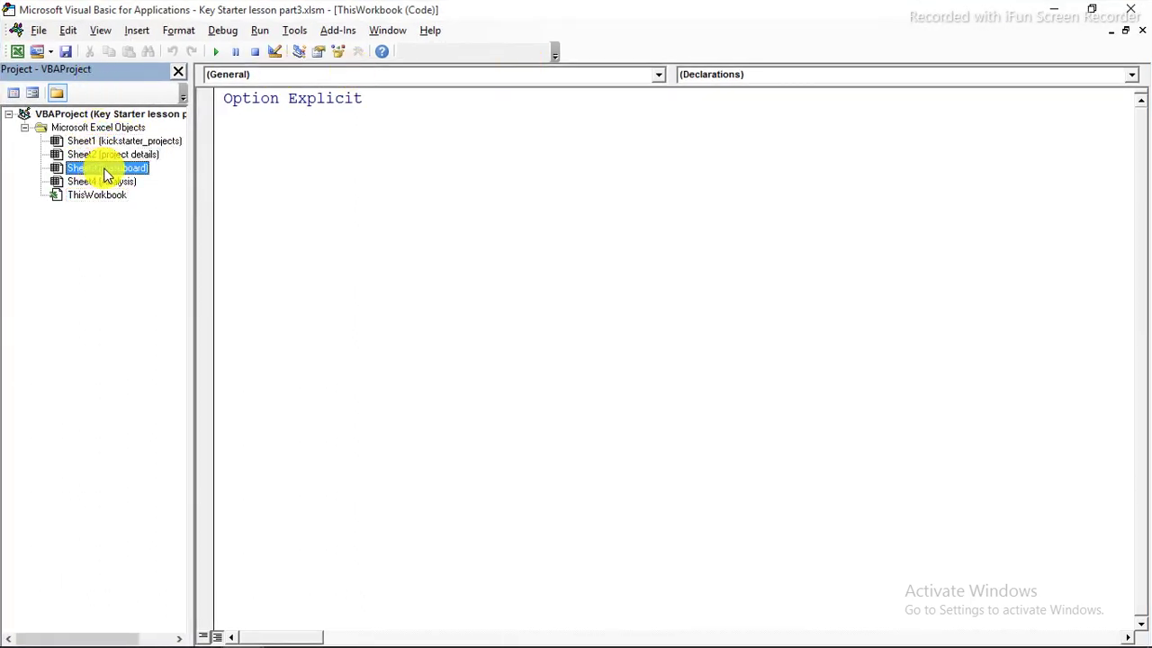
pyautogui.click(103, 183)
pyautogui.click(101, 196)
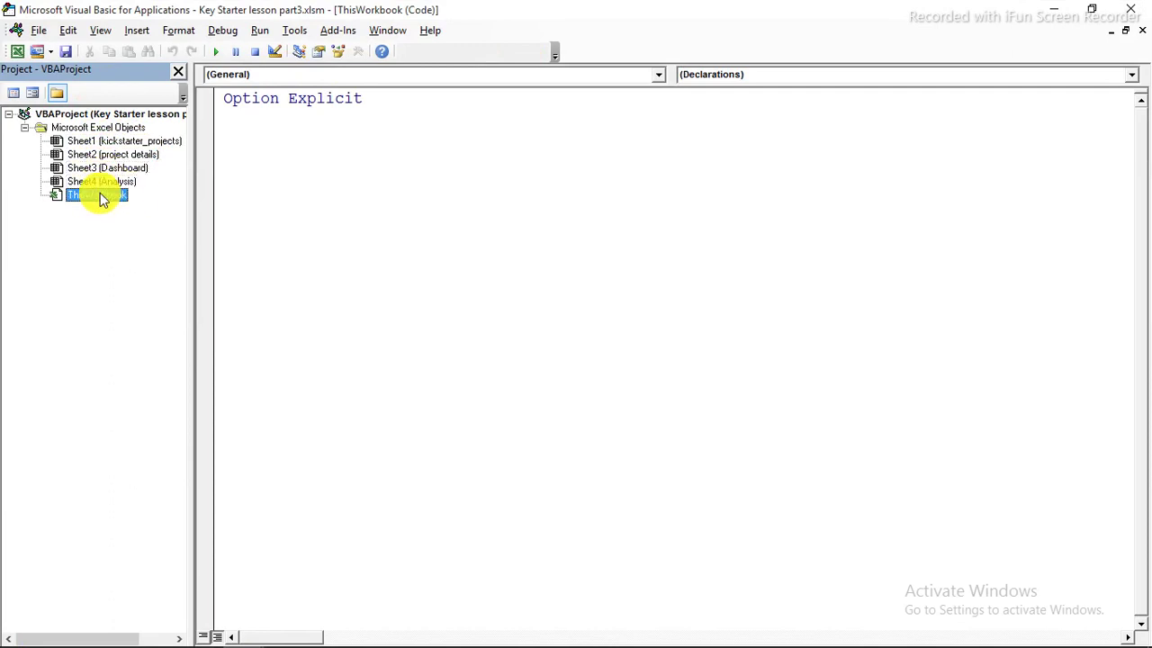
# Step: Insert a new standard module into the Key Starter lesson part3 VBA project
pyautogui.click(97, 143)
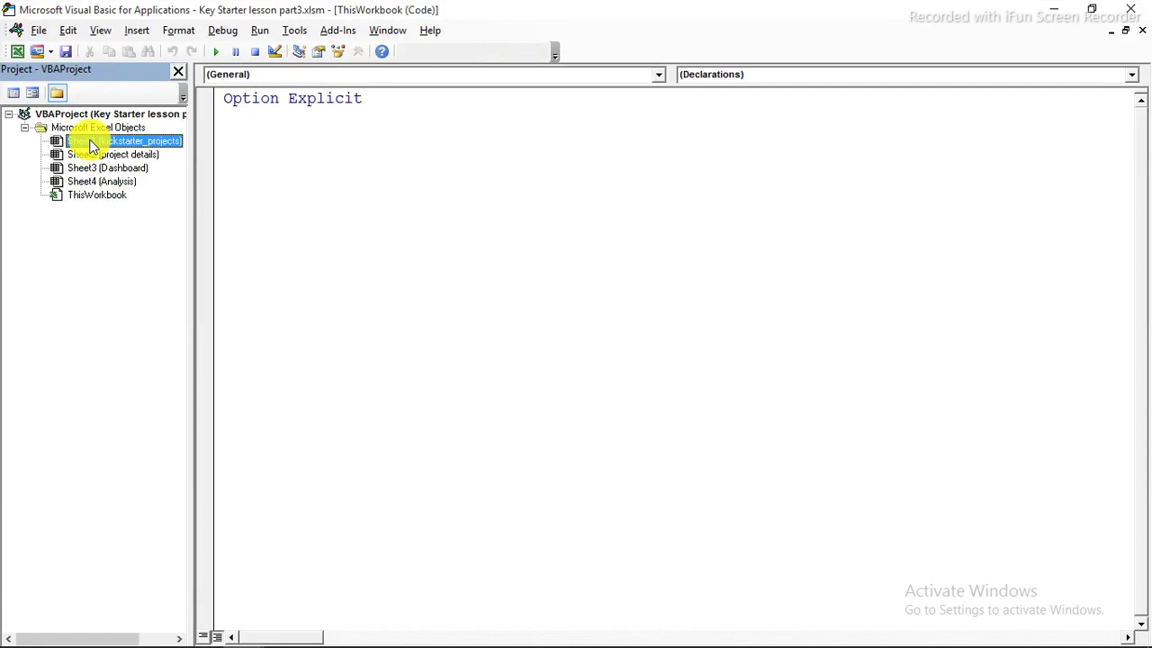
pyautogui.click(96, 196)
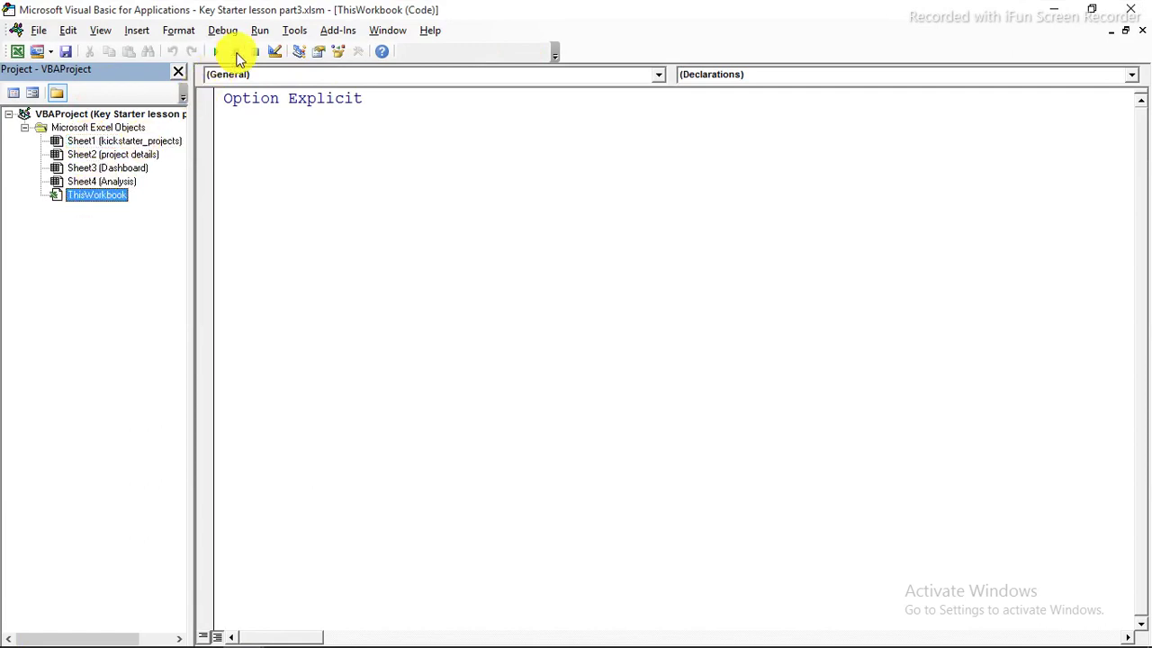
pyautogui.click(141, 32)
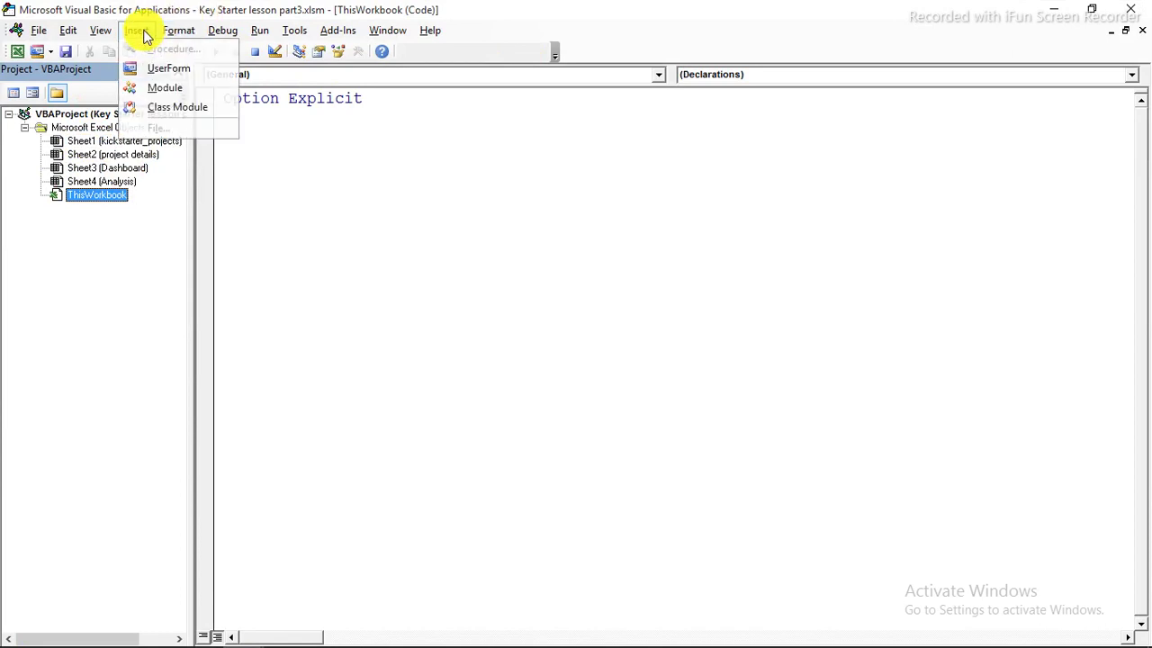
pyautogui.click(171, 91)
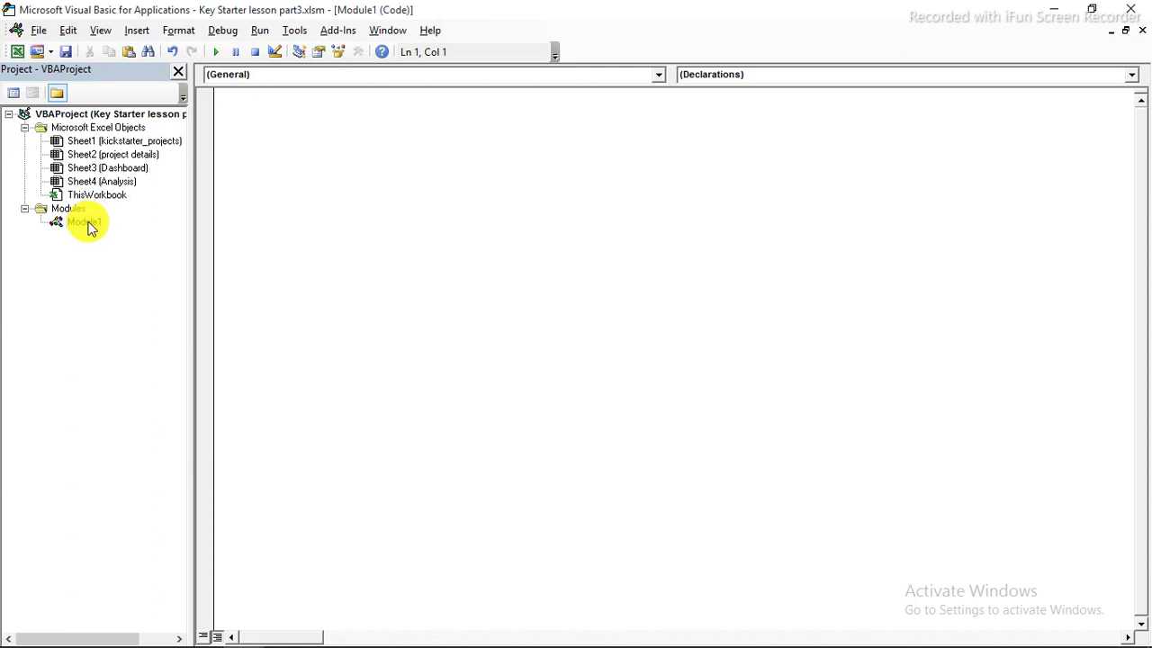
# Step: Show the new module's properties alongside its empty code, leaving the Object Browser closed
pyautogui.click(303, 54)
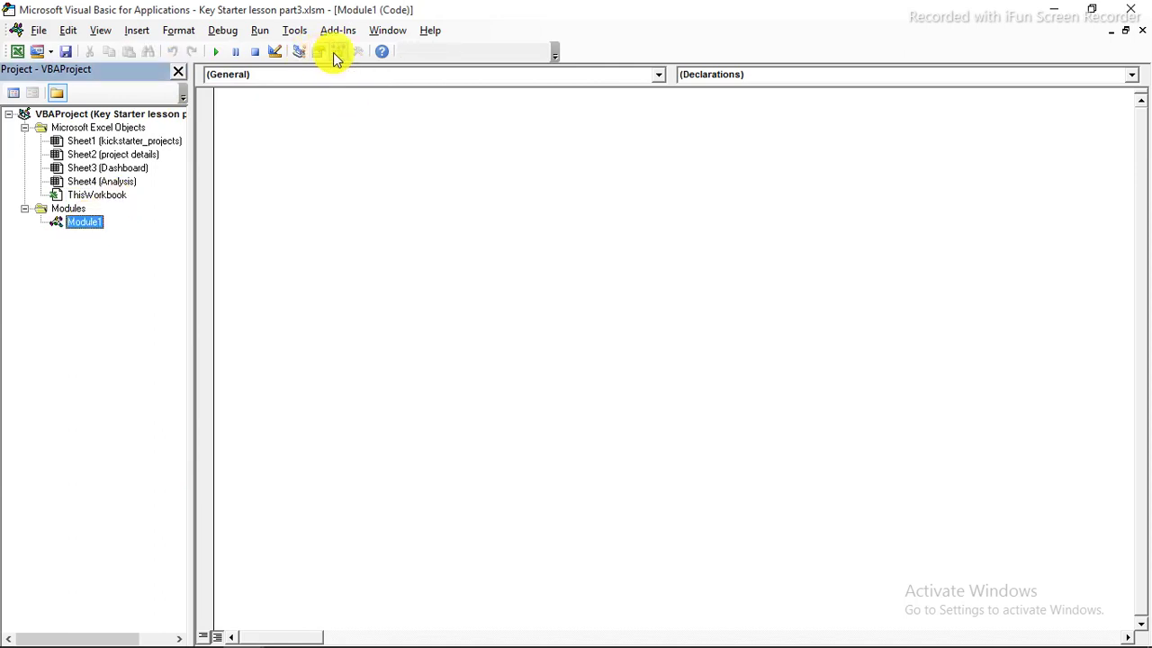
pyautogui.click(335, 54)
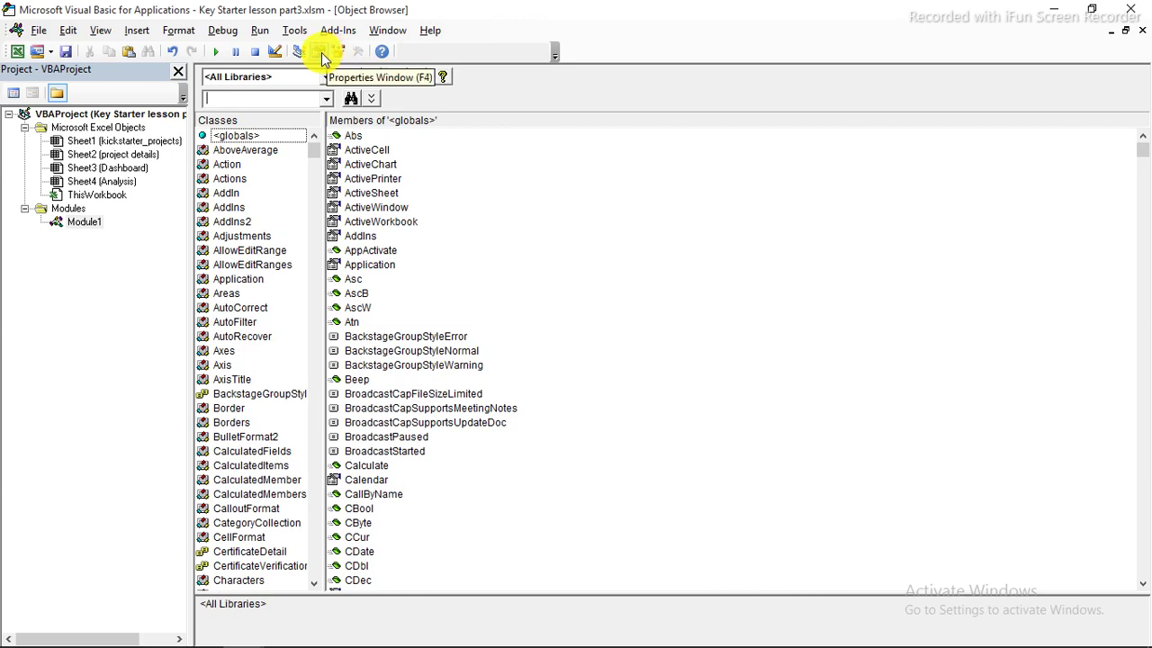
pyautogui.click(321, 52)
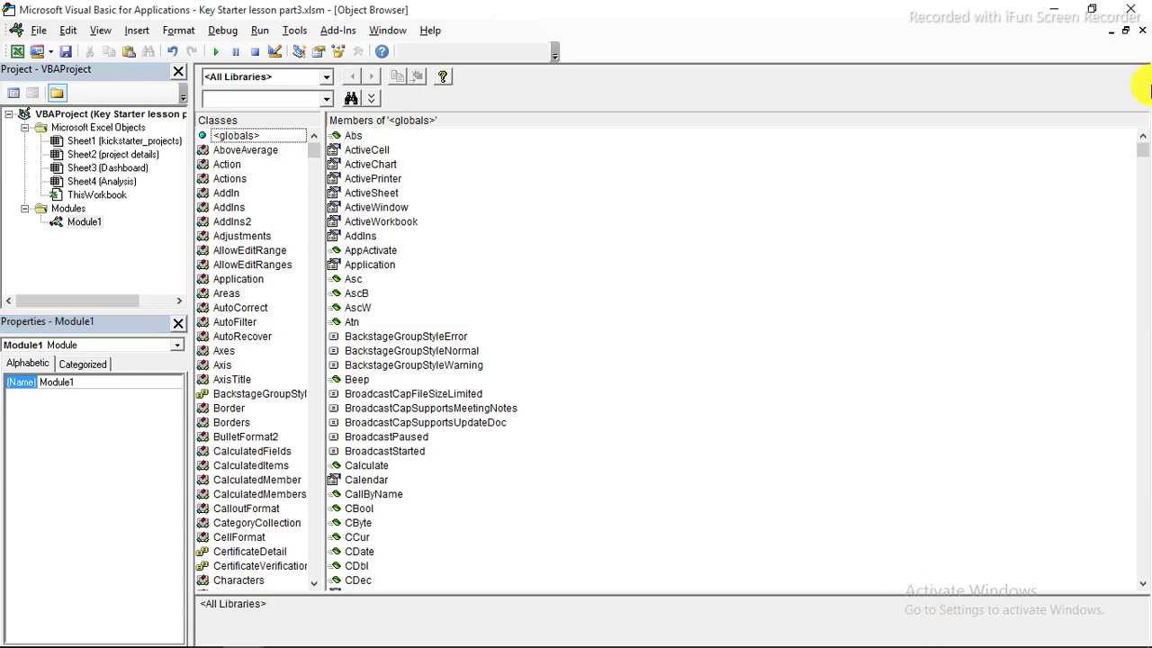
pyautogui.click(1141, 33)
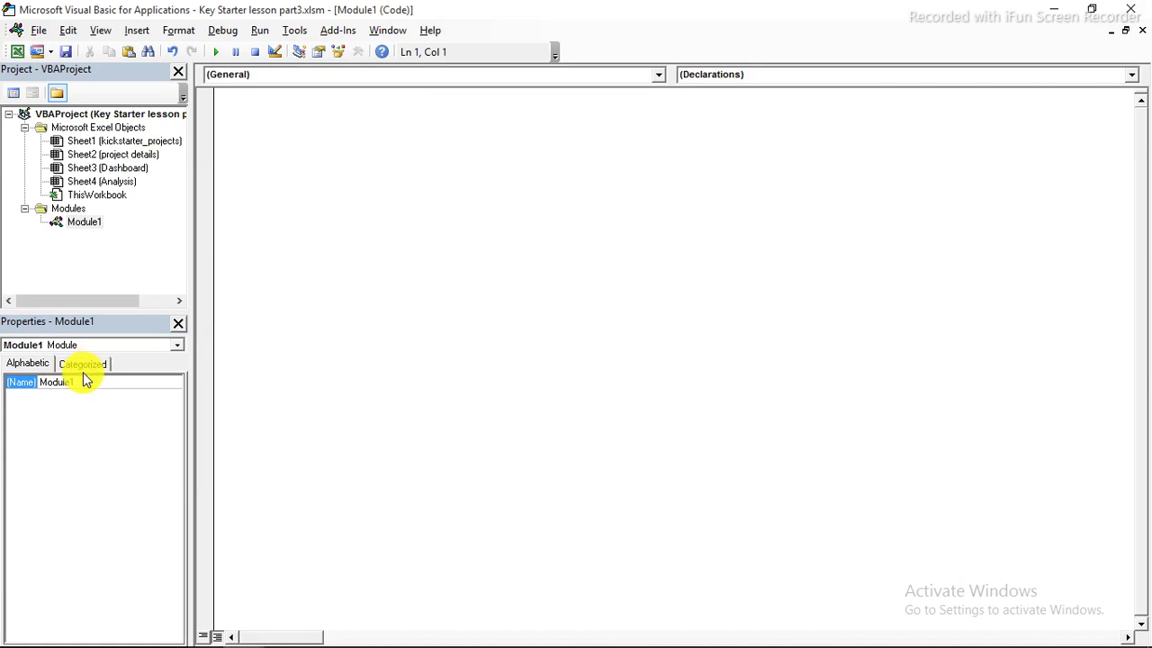
pyautogui.doubleClick(42, 381)
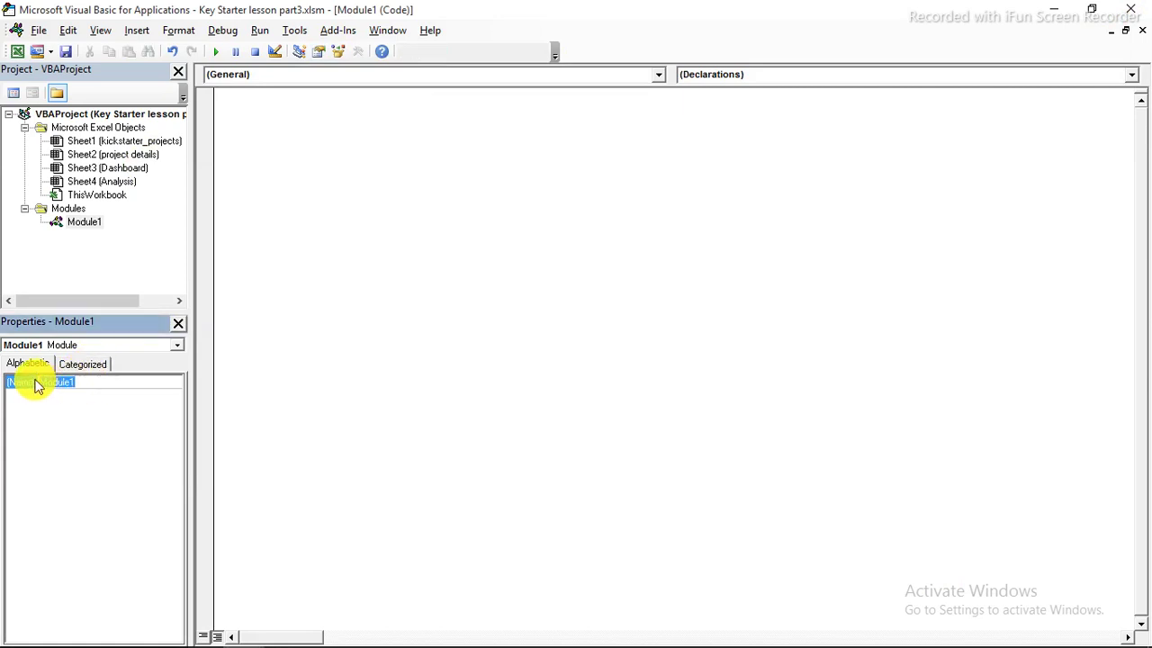
pyautogui.rightClick(45, 382)
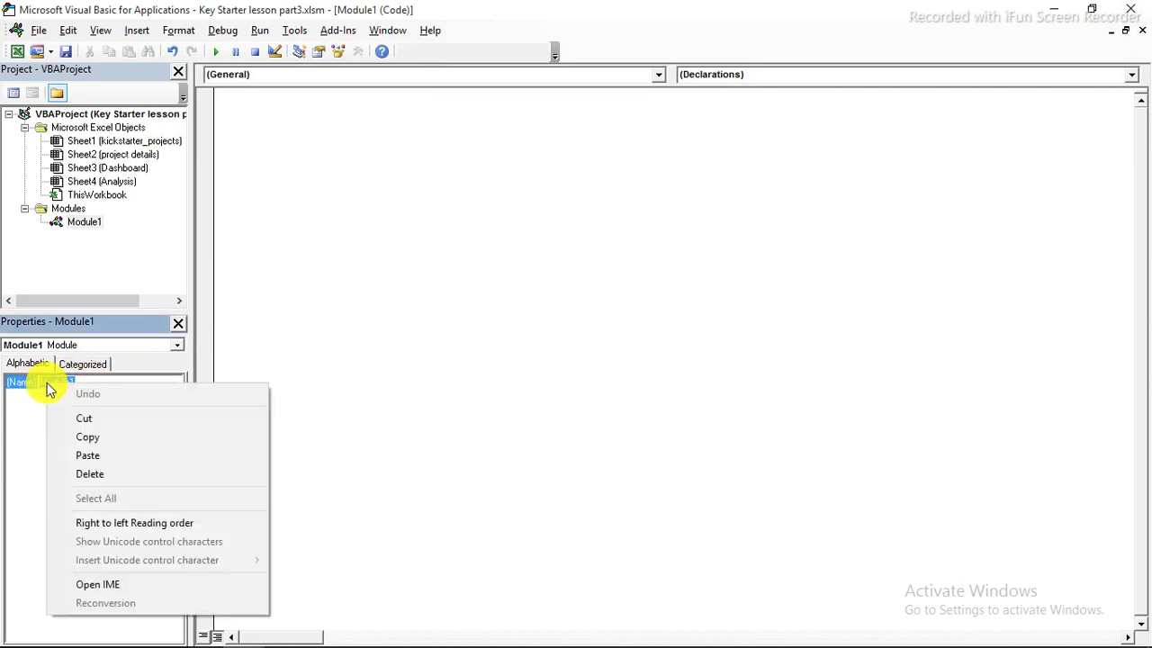
pyautogui.click(93, 454)
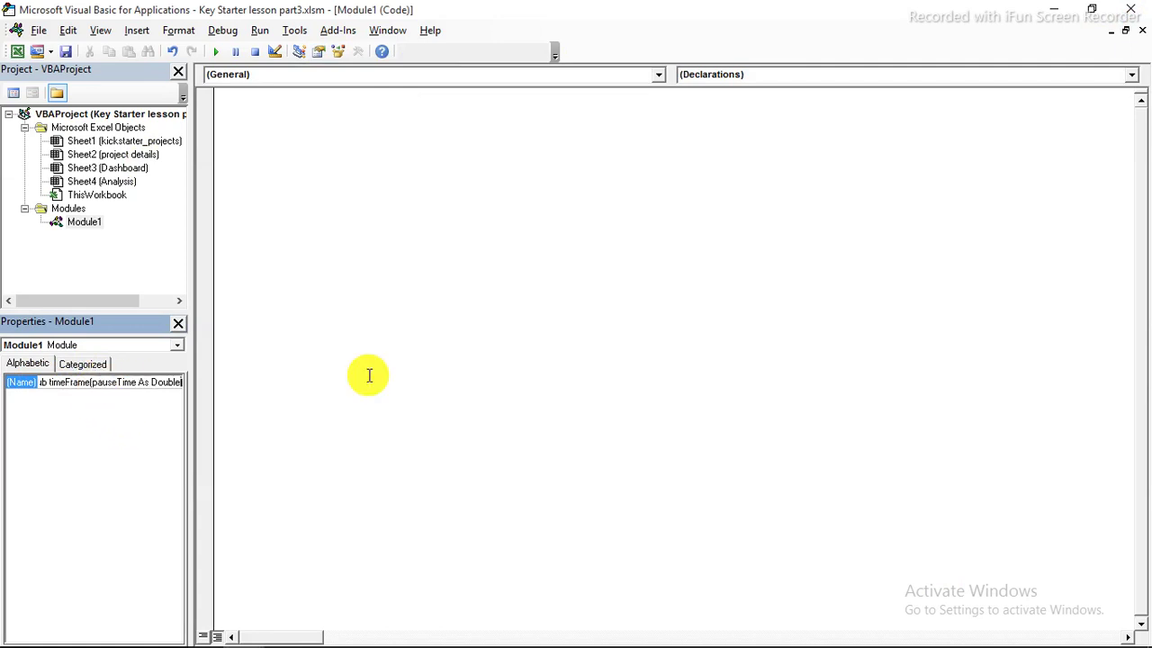
pyautogui.press('BackSpace')
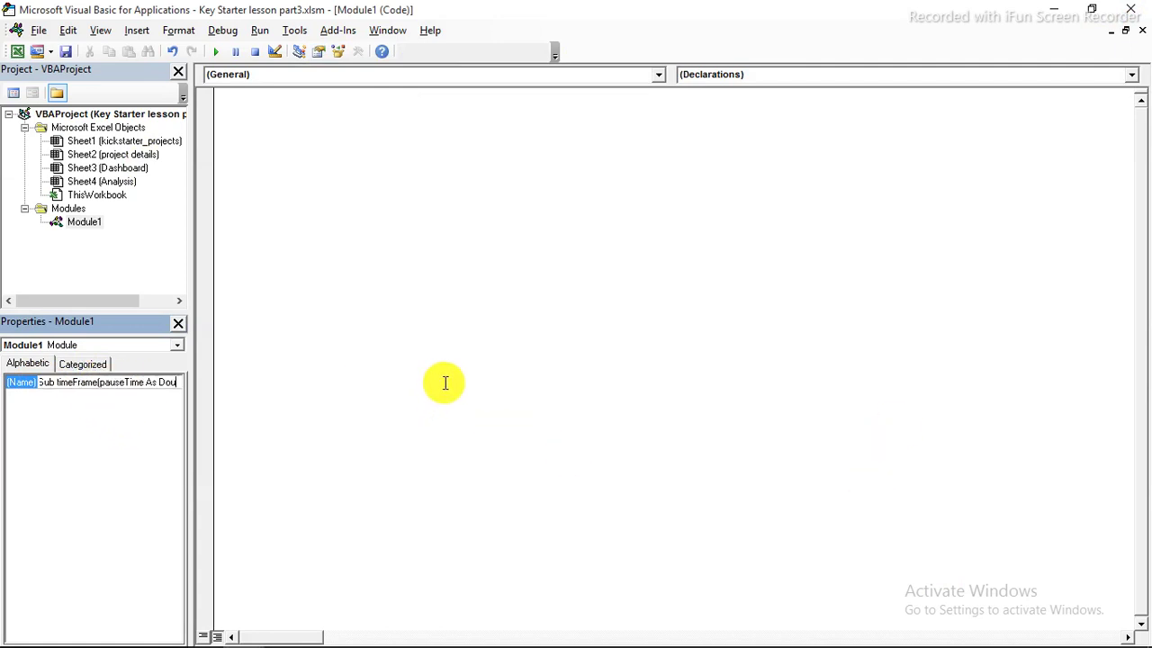
pyautogui.click(1091, 9)
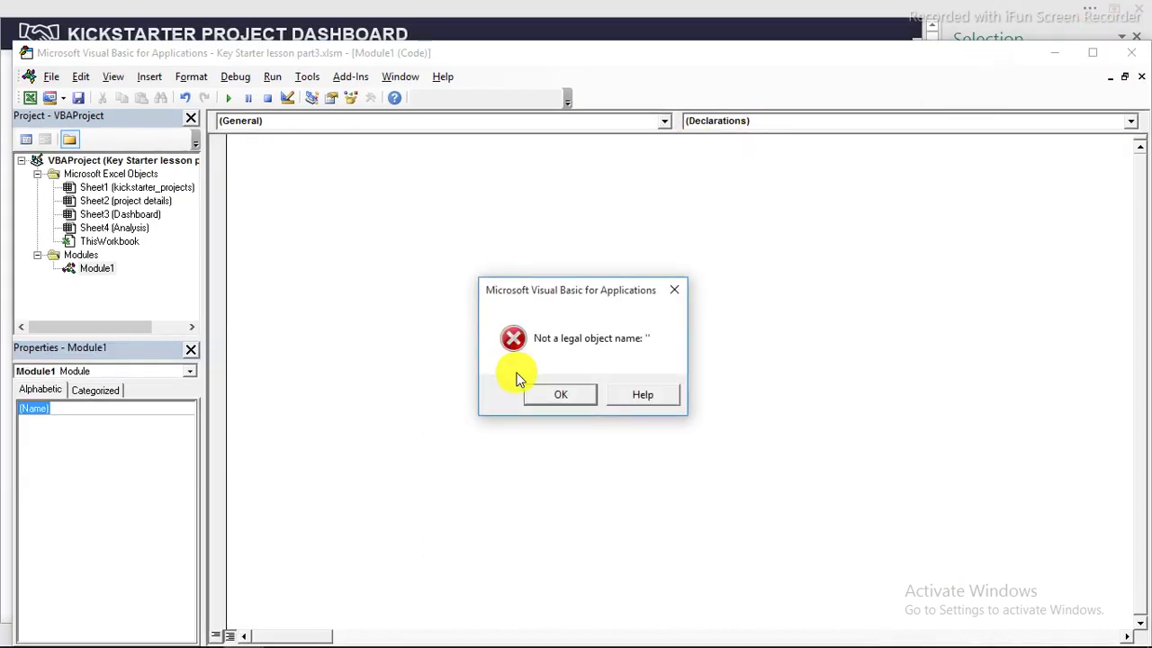
pyautogui.click(559, 397)
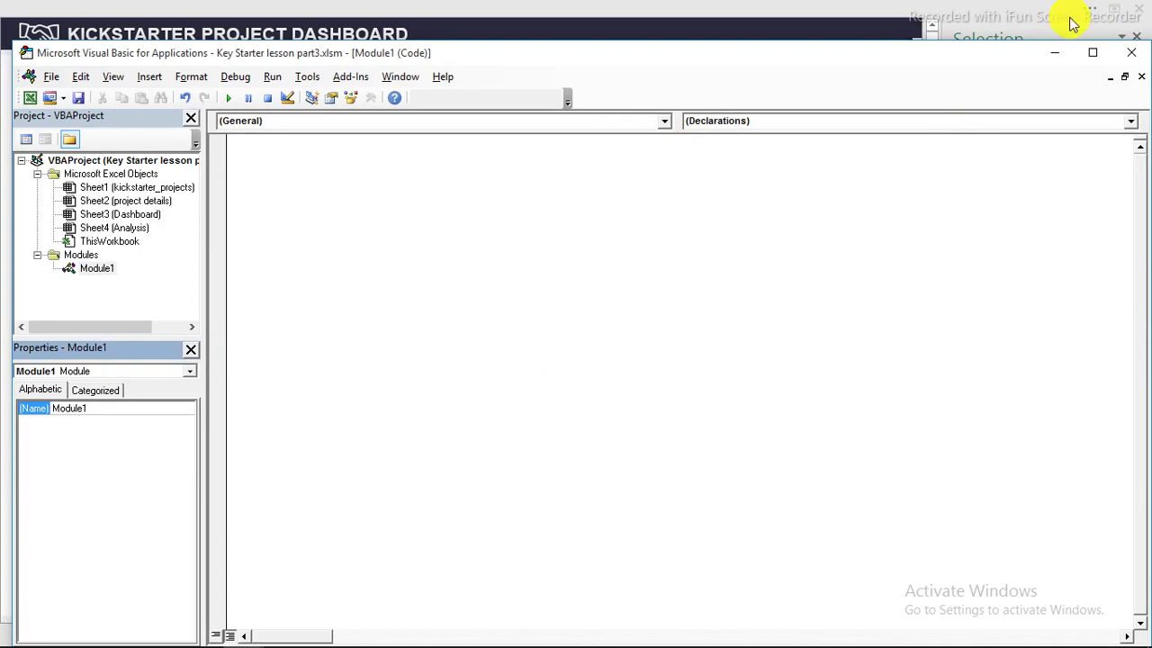
# Step: Return to the dashboard and copy the name ProjectState from the project-status group in the Selection pane
pyautogui.click(1054, 54)
pyautogui.click(1021, 187)
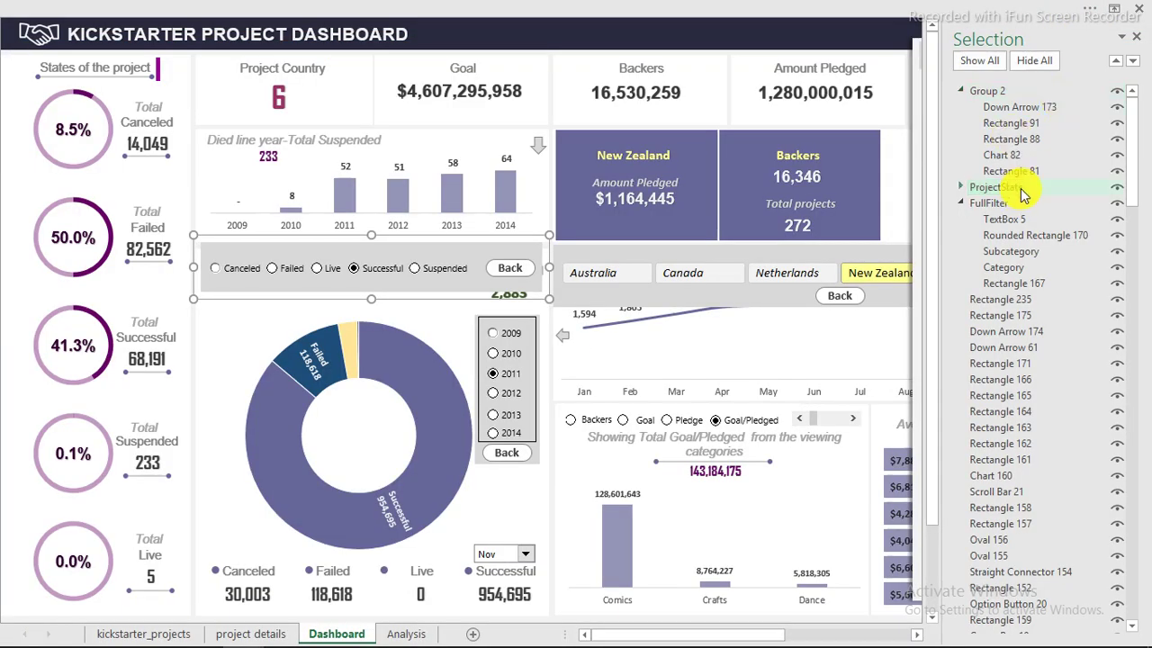
pyautogui.click(1024, 186)
pyautogui.moveTo(1034, 187); pyautogui.dragTo(933, 185)
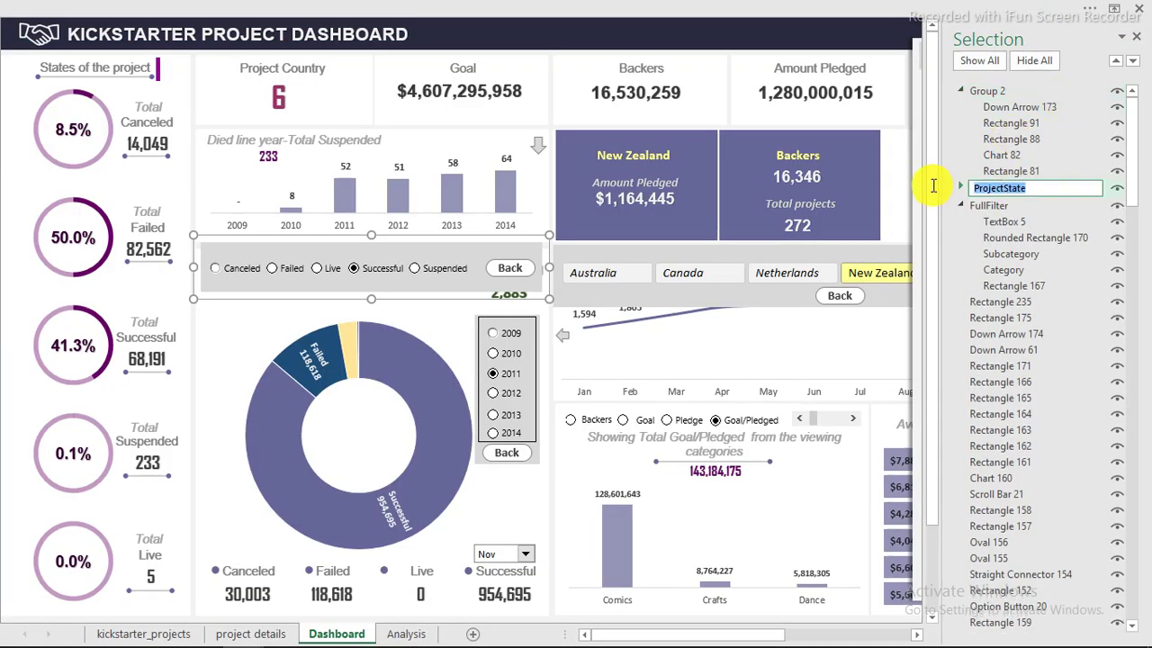
pyautogui.rightClick(1004, 188)
pyautogui.click(1035, 219)
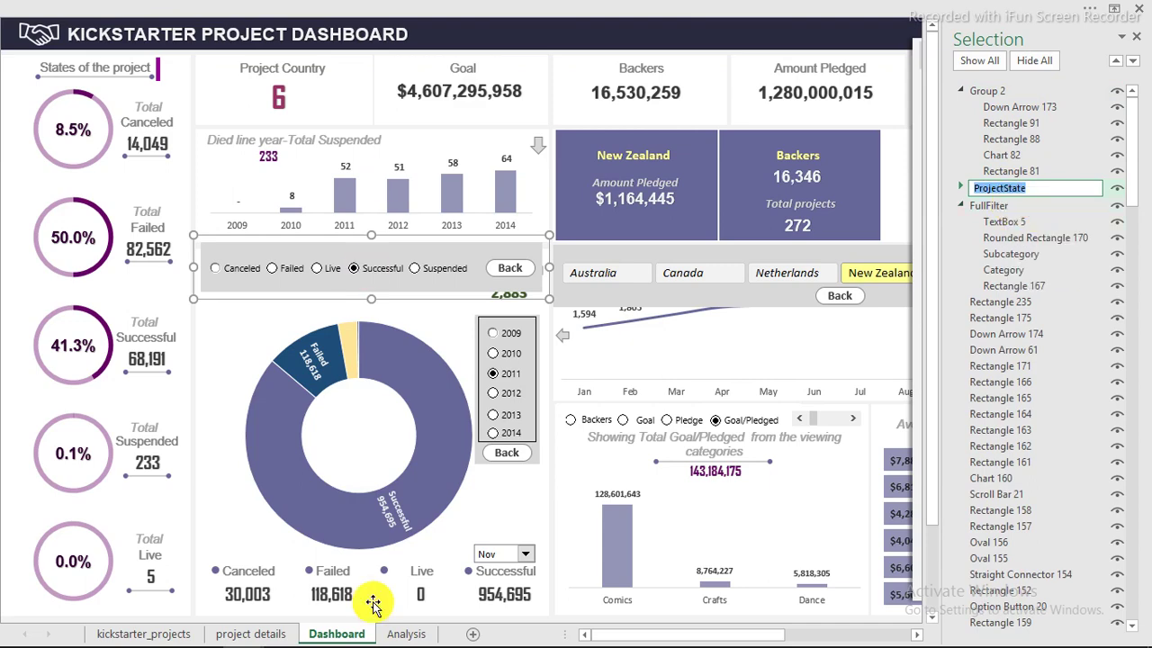
# Step: Rename Module1 as ProjectState in the Visual Basic editor using the copied group name, and close its properties
pyautogui.moveTo(380, 633)
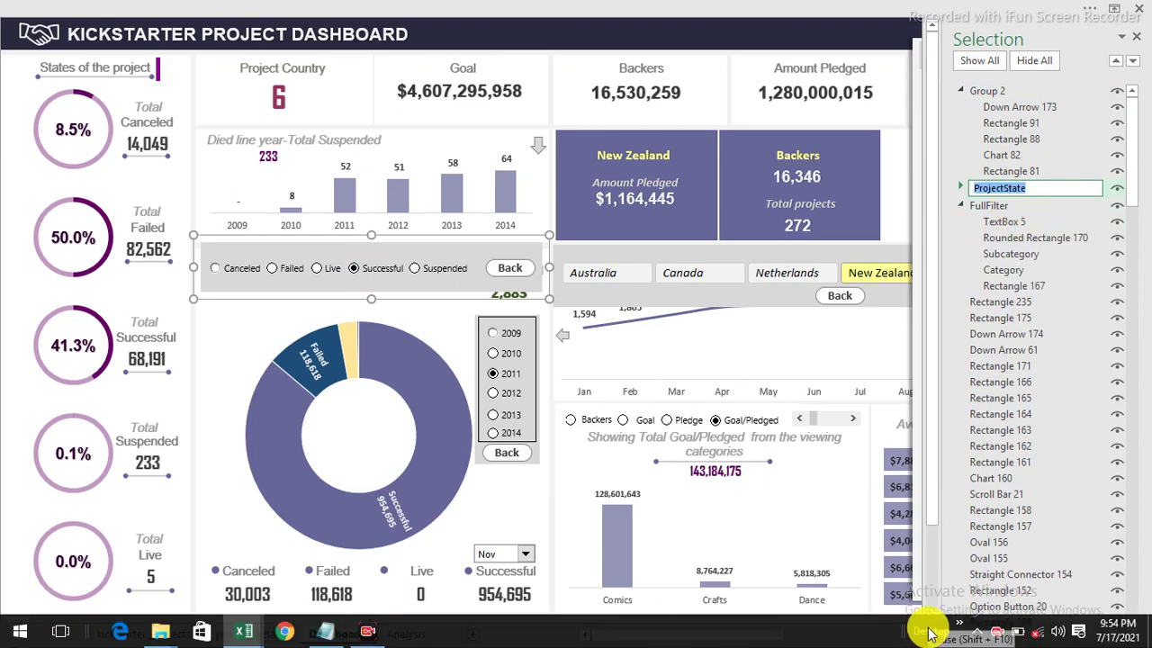
pyautogui.hotkey('alt', 'F11')
pyautogui.moveTo(105, 407); pyautogui.dragTo(14, 396)
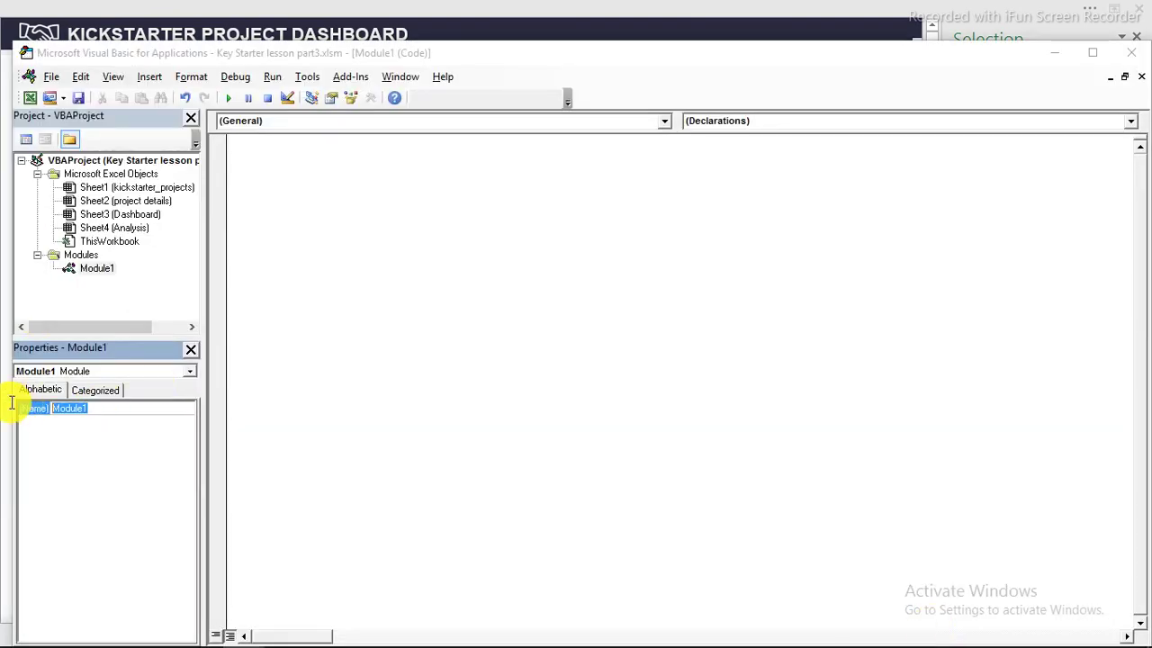
pyautogui.rightClick(58, 407)
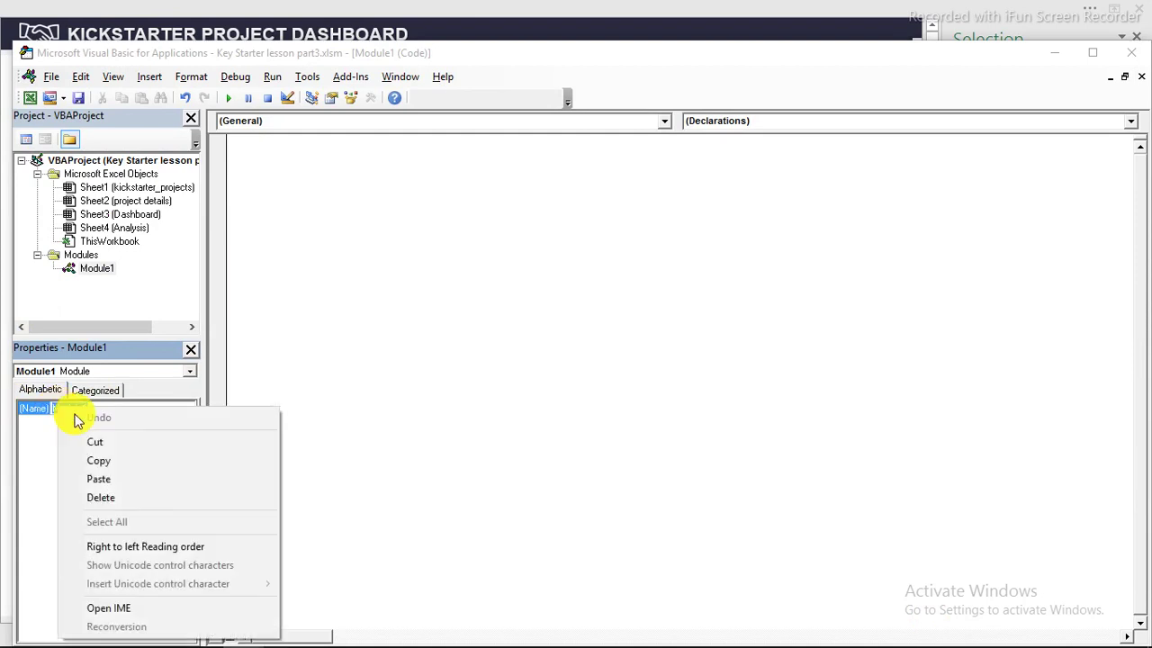
pyautogui.click(108, 478)
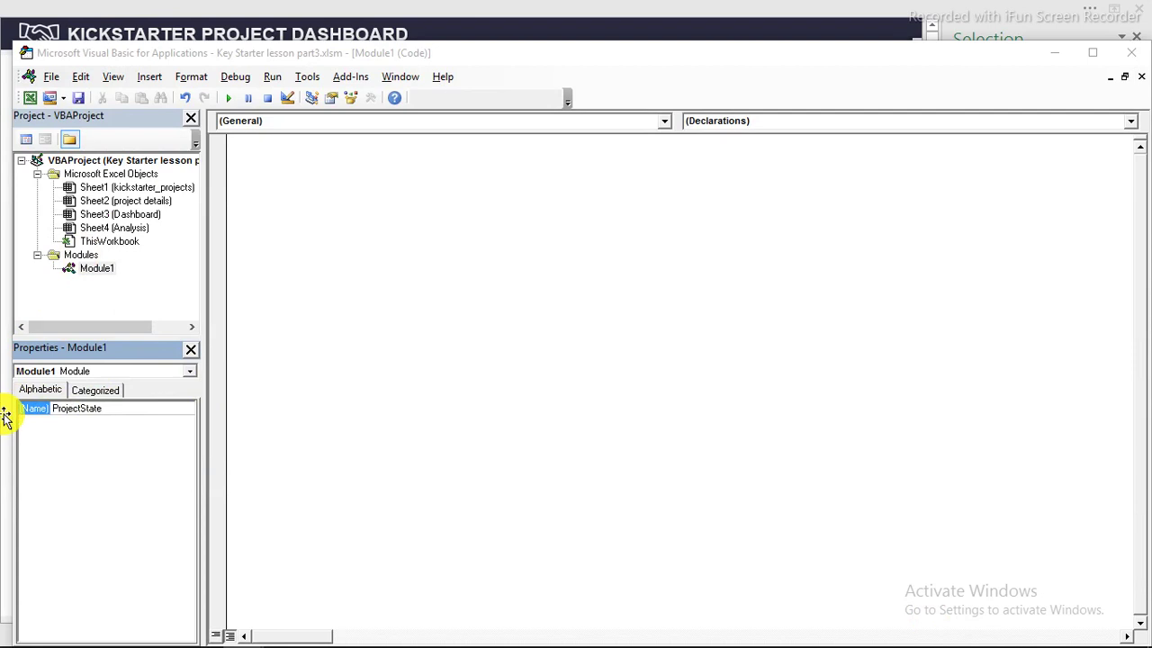
pyautogui.click(108, 268)
pyautogui.click(190, 349)
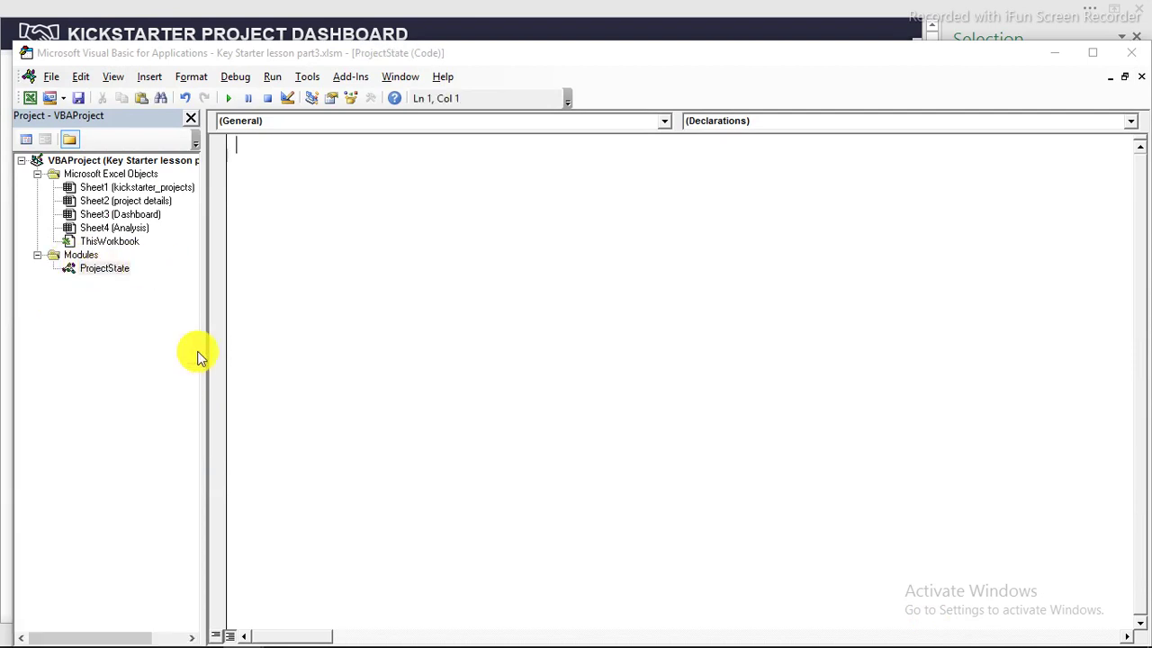
# Step: Paste the timeFrame(pauseTime As Double) delay procedure, with its Timer-based DoEvents loop, into the ProjectState module
pyautogui.click(930, 628)
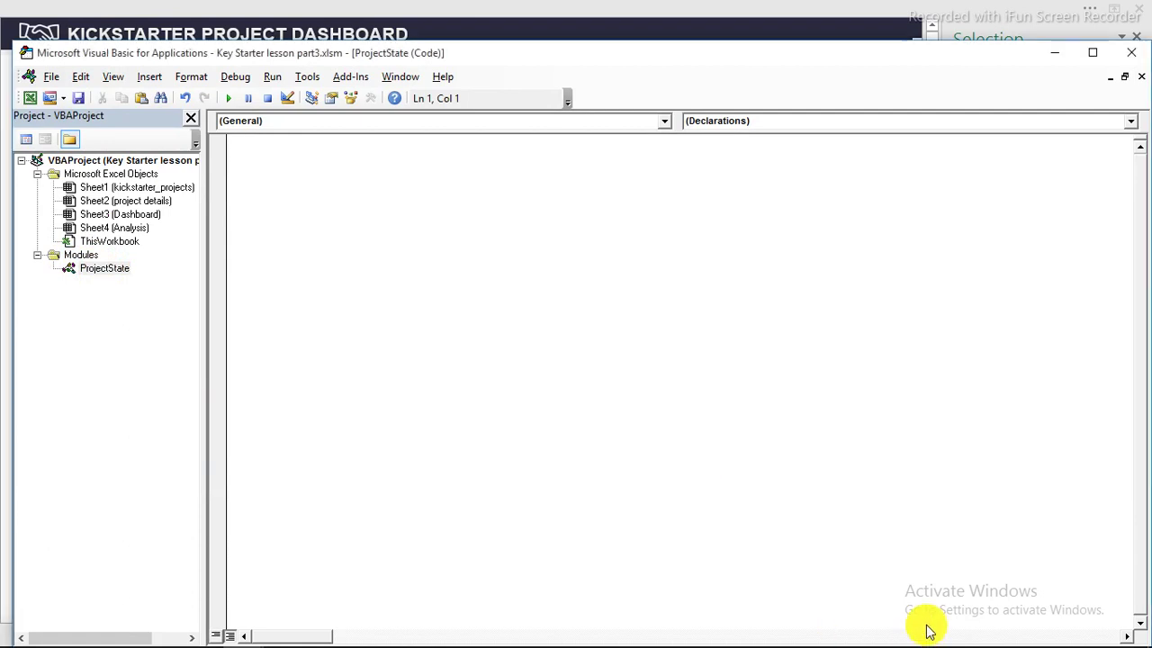
pyautogui.rightClick(267, 177)
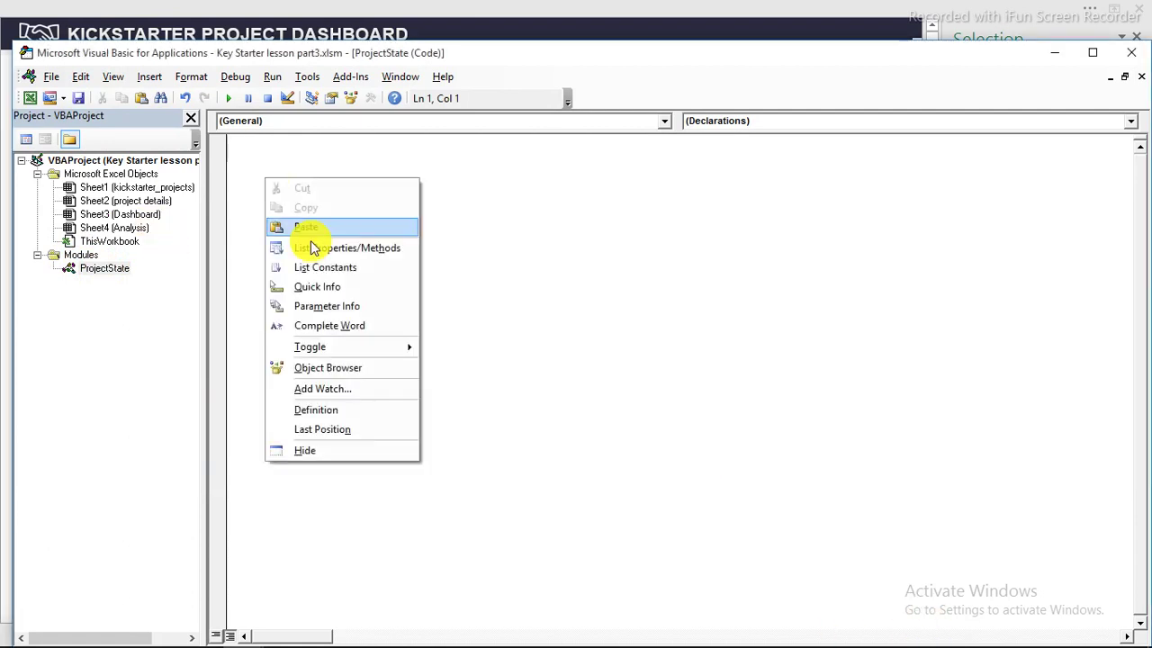
pyautogui.click(304, 224)
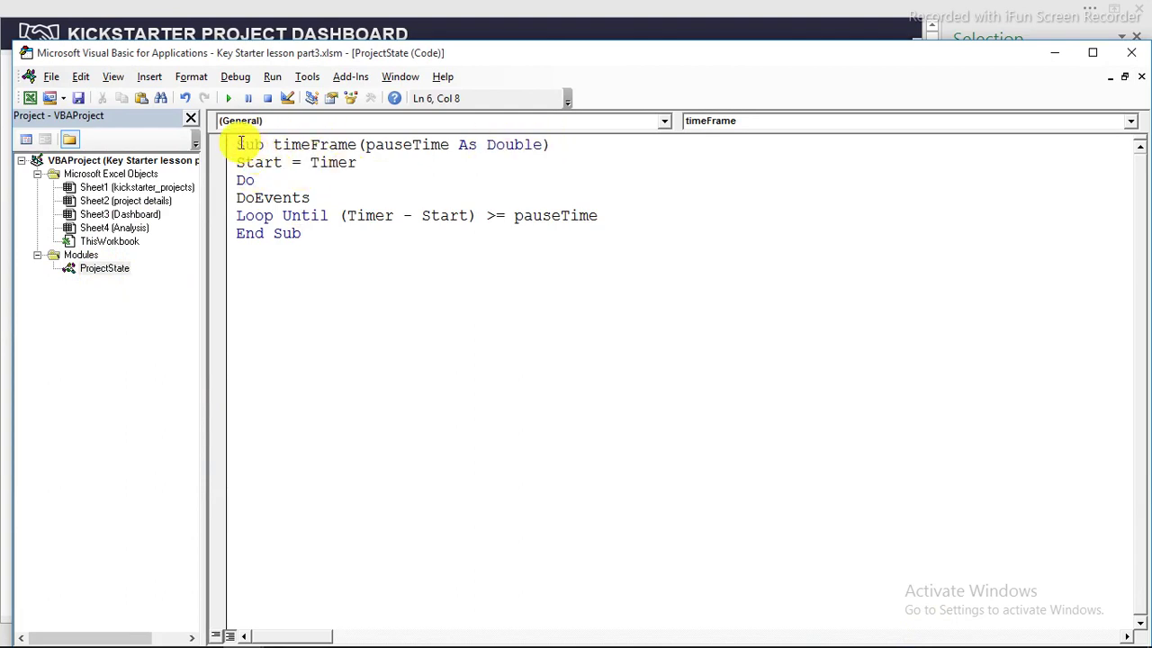
# Step: Compare the code windows of Sheet2 (project details) and Sheet3 (Dashboard) with the ProjectState module, ending on ProjectState
pyautogui.doubleClick(142, 202)
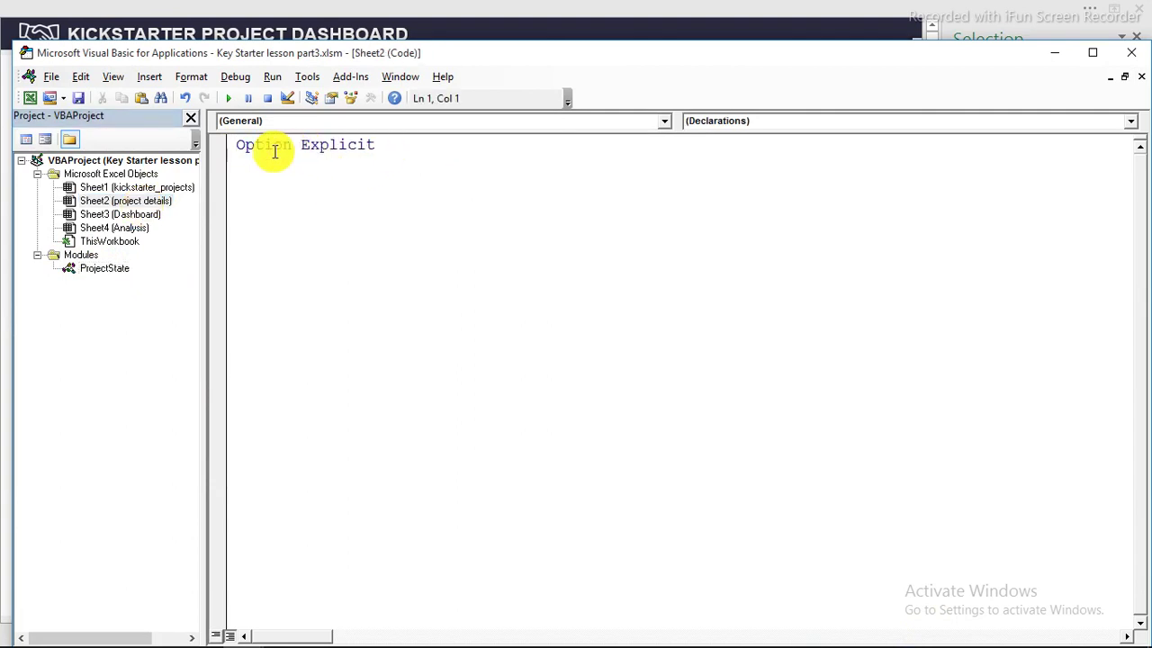
pyautogui.click(99, 270)
pyautogui.doubleClick(99, 270)
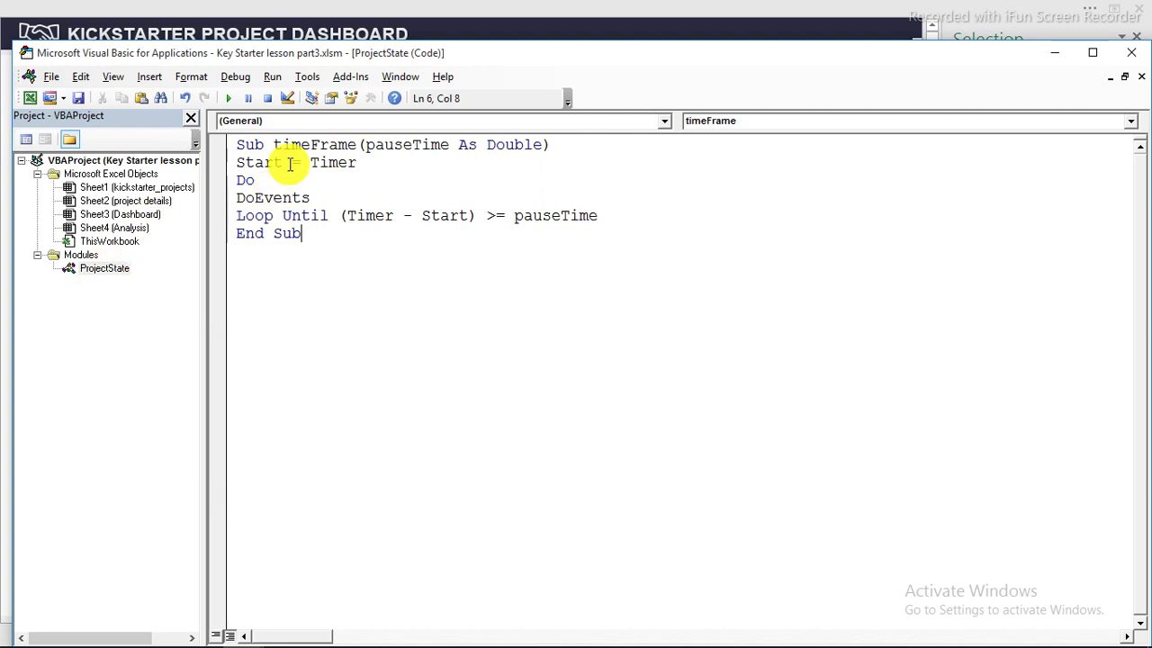
pyautogui.click(144, 216)
pyautogui.doubleClick(144, 220)
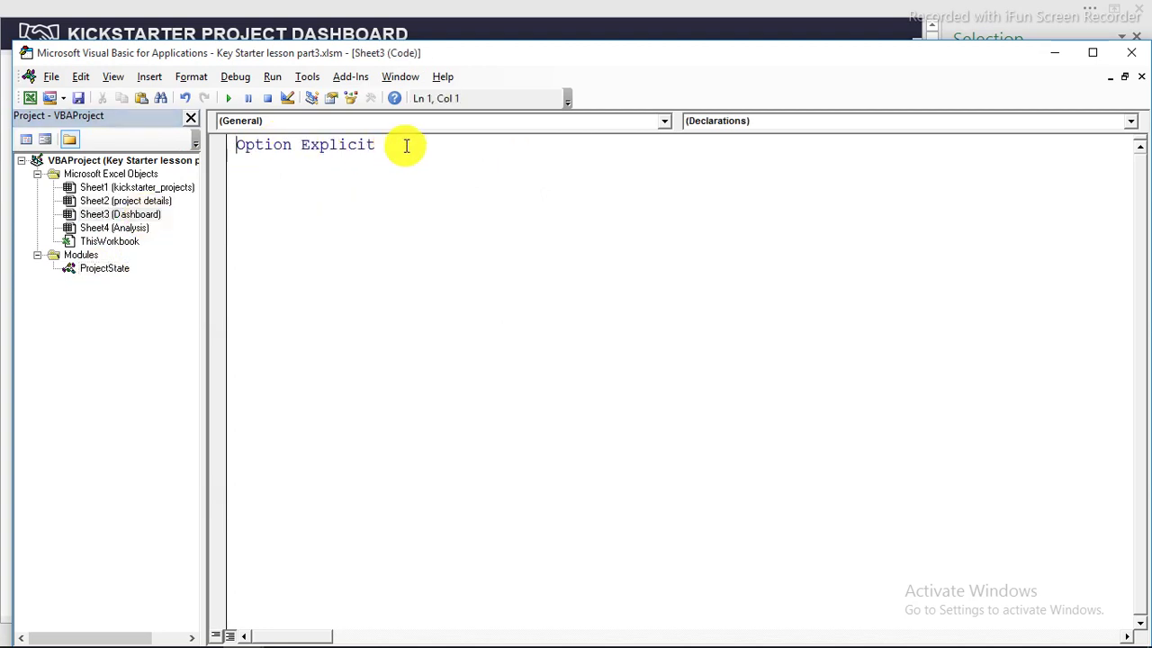
pyautogui.click(97, 269)
pyautogui.doubleClick(99, 269)
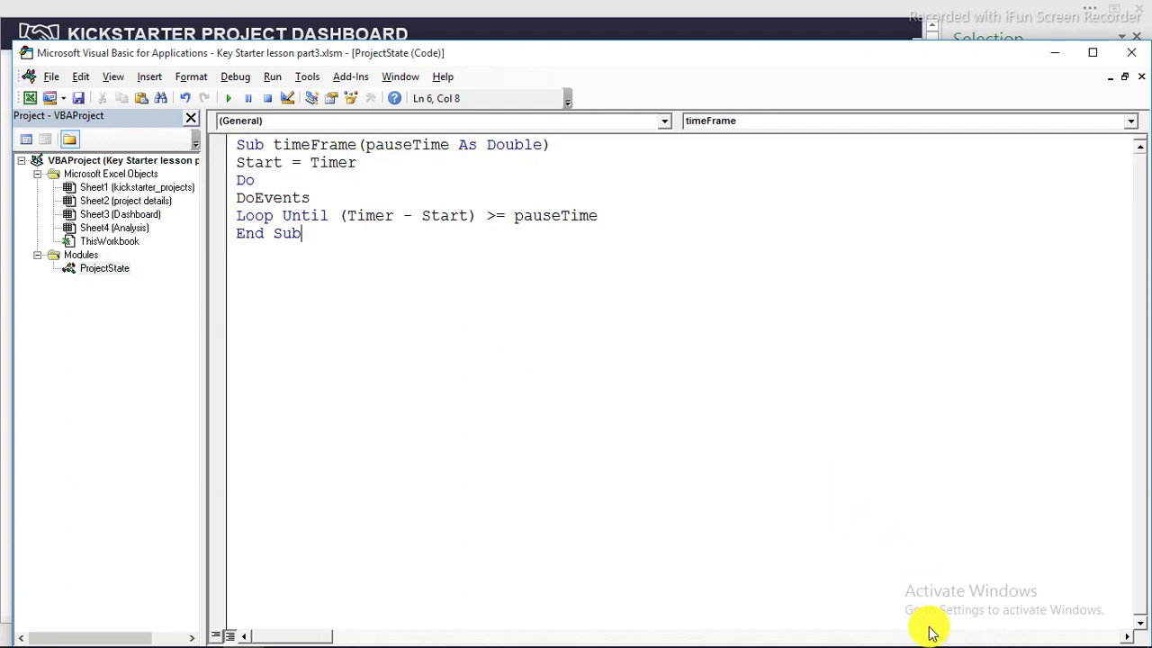
# Step: Return to the dashboard and move the project-status option panel slightly up and back to its original place
pyautogui.click(1055, 54)
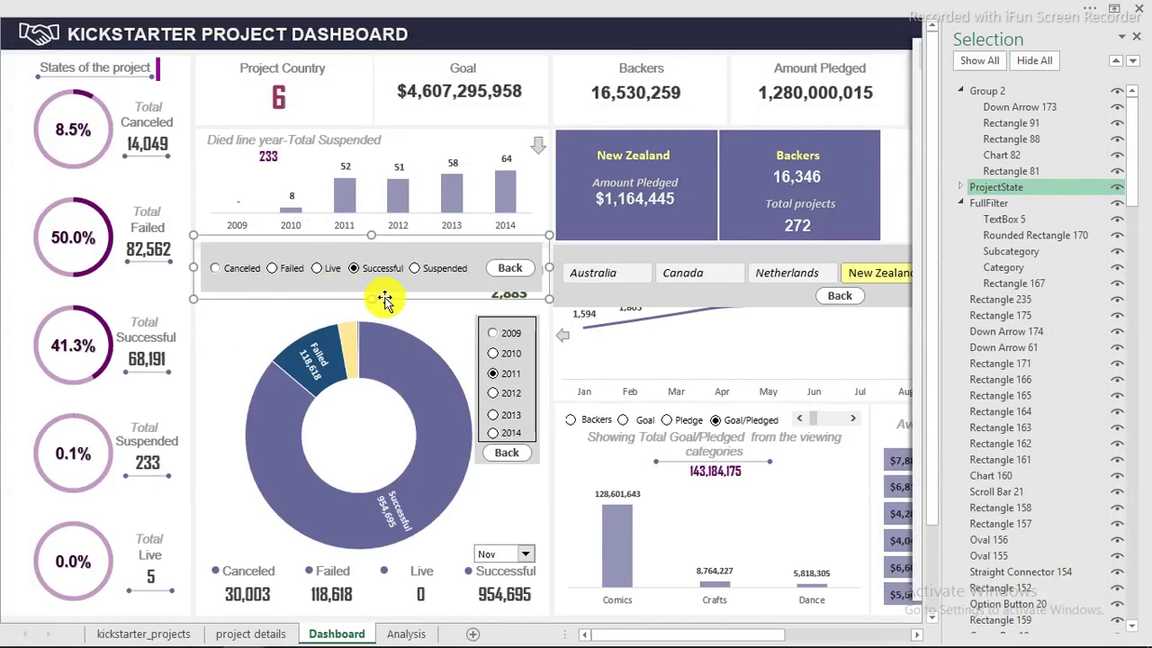
pyautogui.moveTo(386, 298)
pyautogui.mouseDown()
pyautogui.moveTo(388, 252)
pyautogui.moveTo(387, 284)
pyautogui.mouseUp()
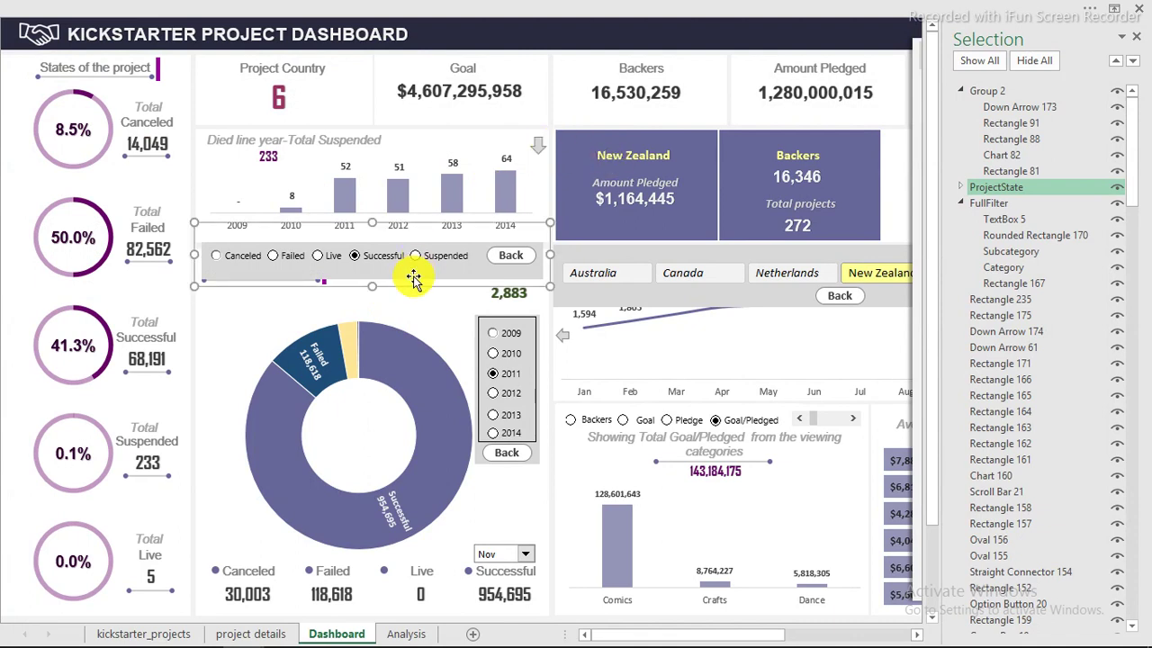
pyautogui.moveTo(408, 295); pyautogui.dragTo(410, 298)
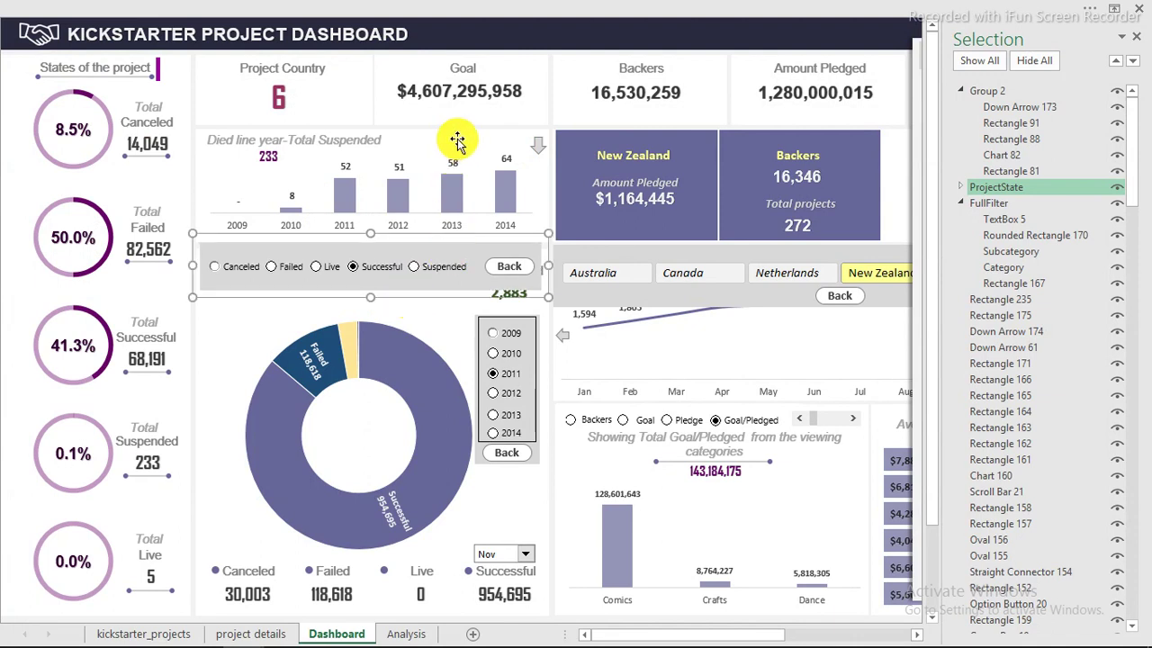
pyautogui.moveTo(411, 298)
pyautogui.mouseDown()
pyautogui.moveTo(411, 247)
pyautogui.moveTo(411, 297)
pyautogui.mouseUp()
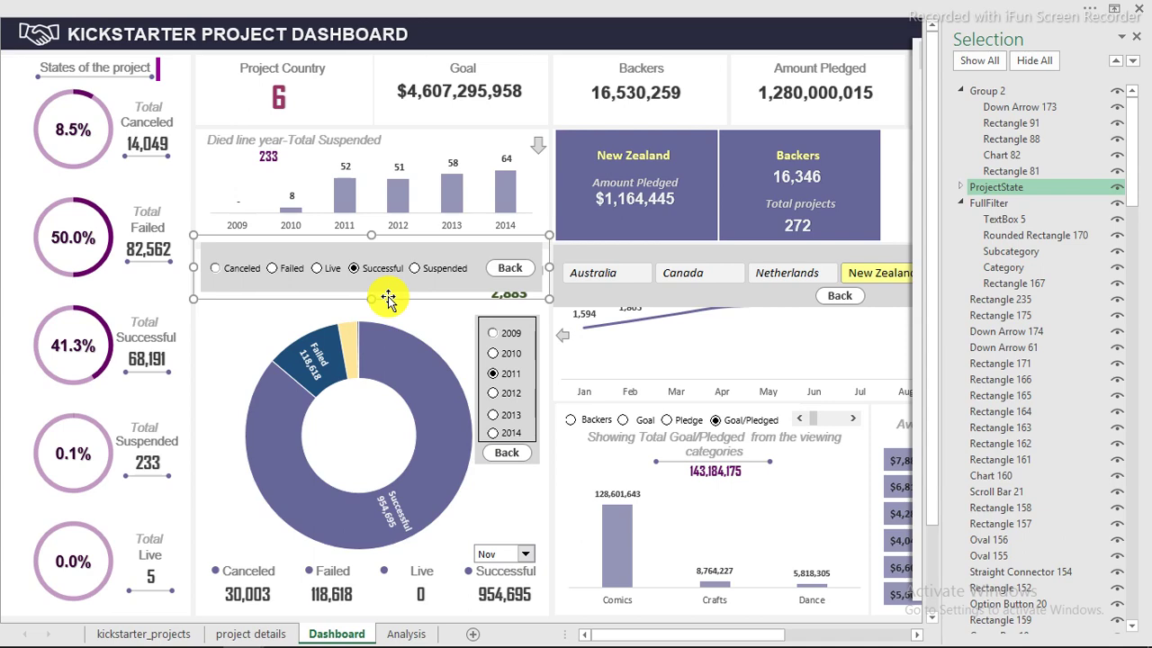
# Step: Return to the Visual Basic editor and create a procedure named projectstate_back() below timeFrame in the ProjectState module
pyautogui.moveTo(117, 643)
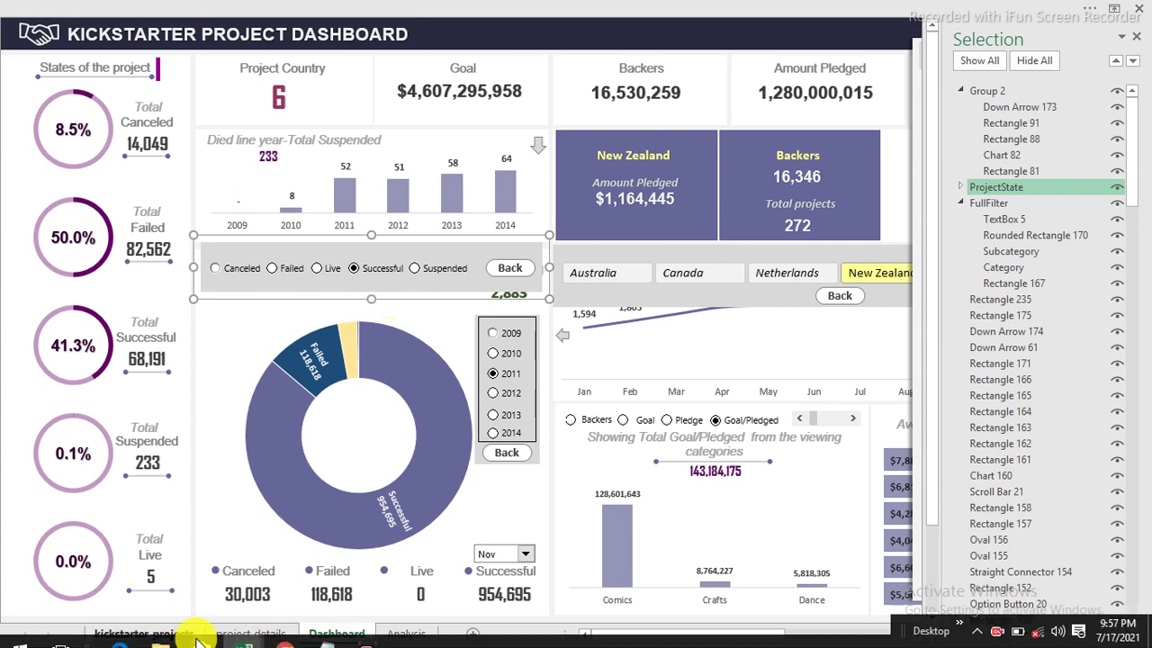
pyautogui.moveTo(243, 635)
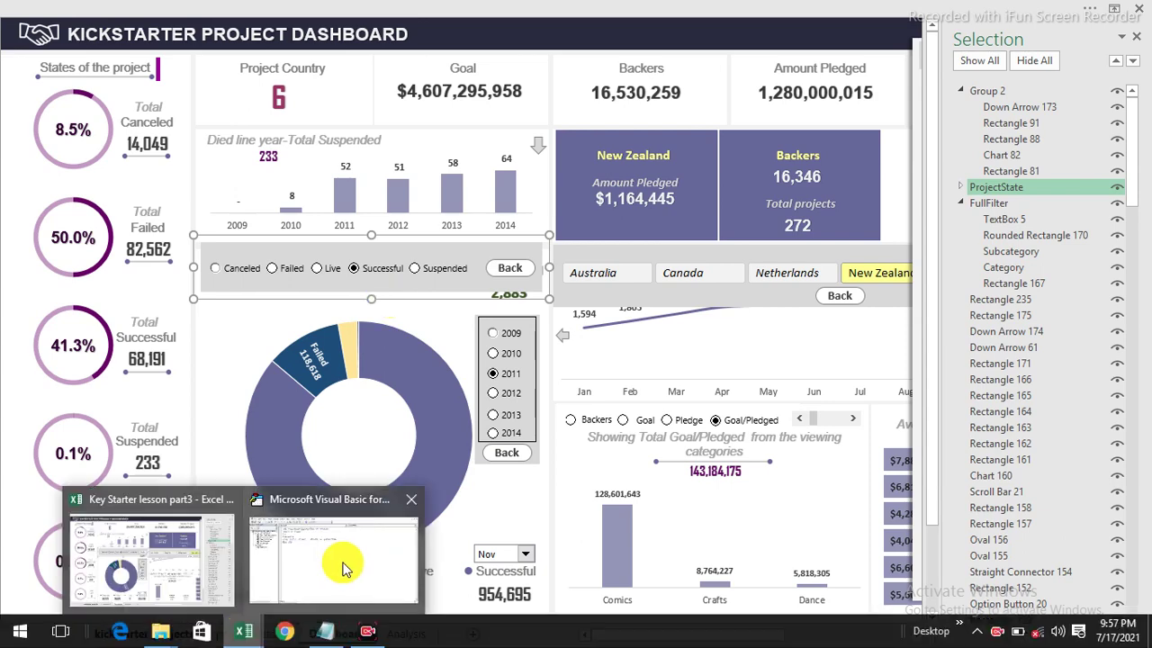
pyautogui.click(333, 571)
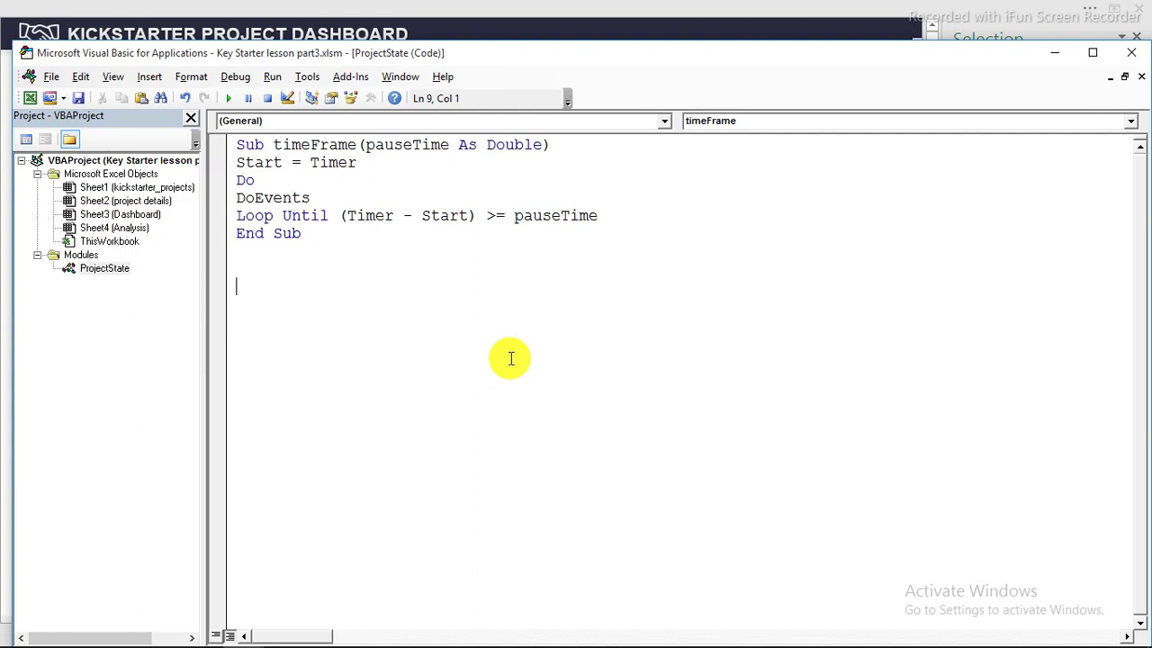
pyautogui.write('sub')
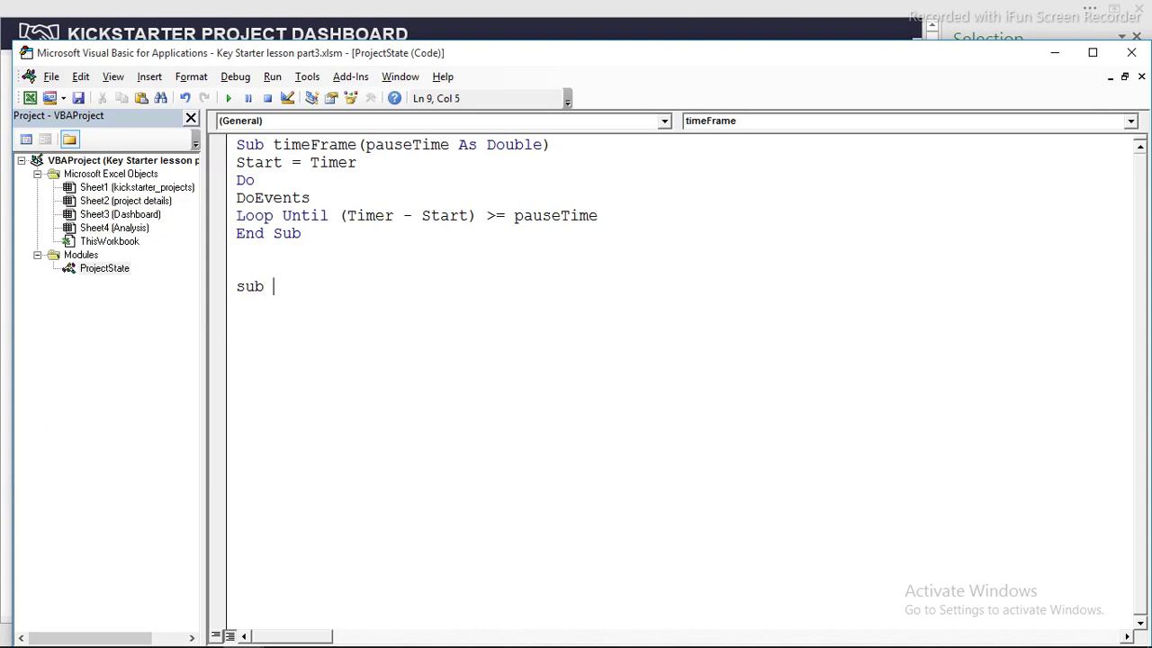
pyautogui.write('Sub timeFrame(pauseTime As Double) Start = Timer Do DoEvents Loop Until (Timer - Start) >= pauseTime End Sub')
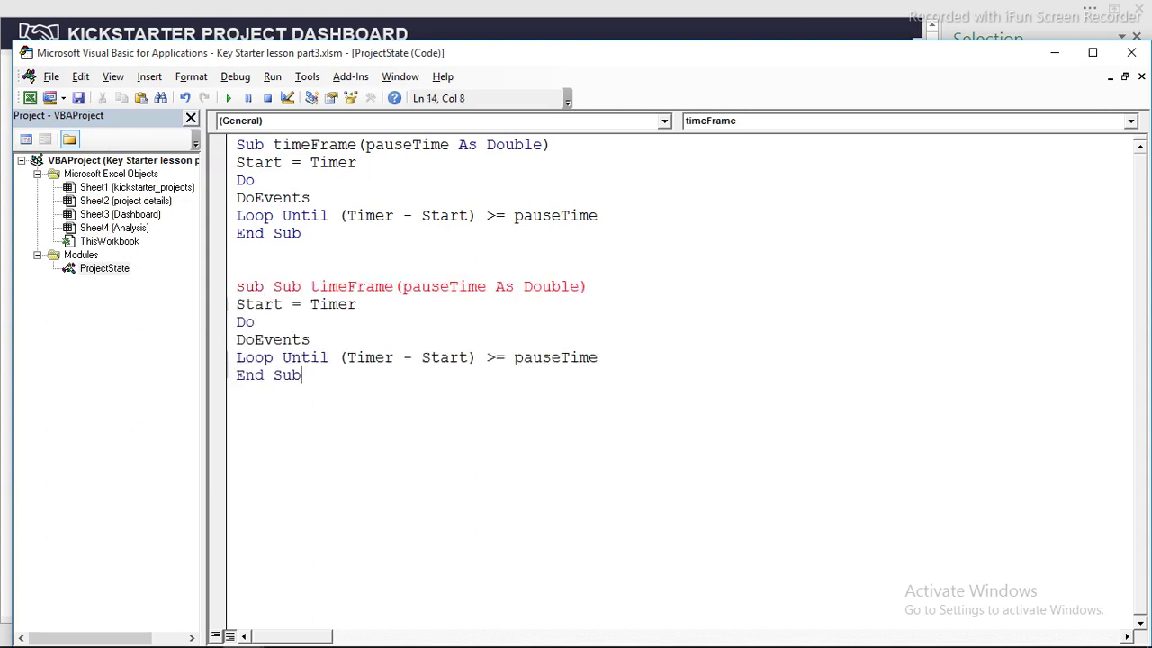
pyautogui.hotkey('ctrl', 'z')
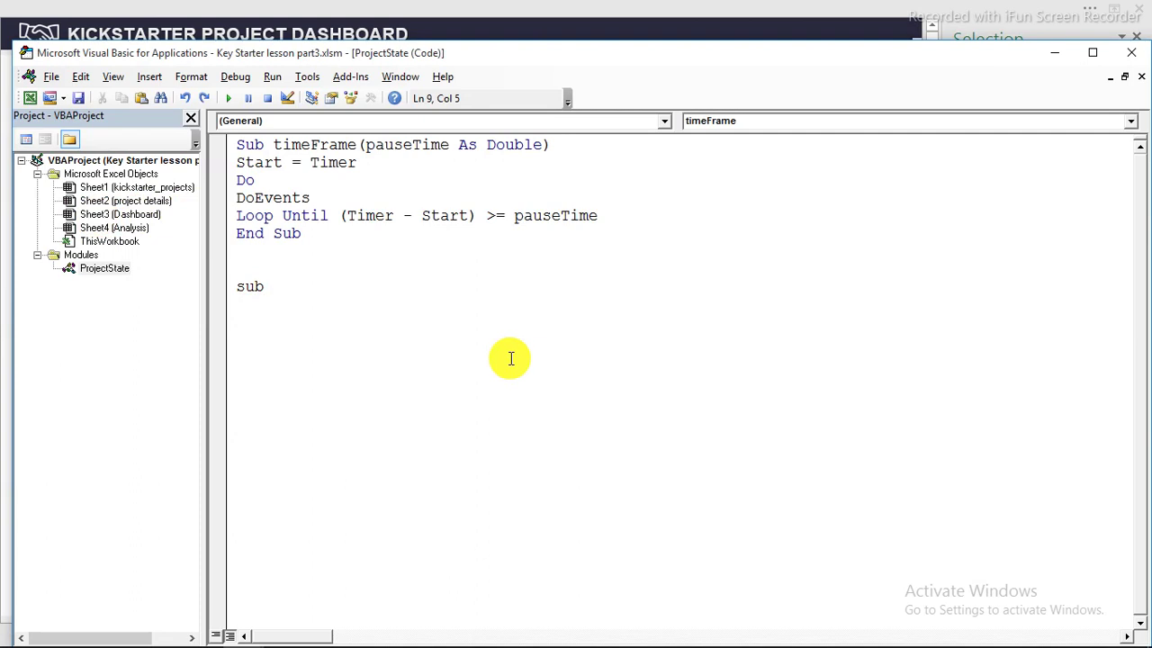
pyautogui.write('project')
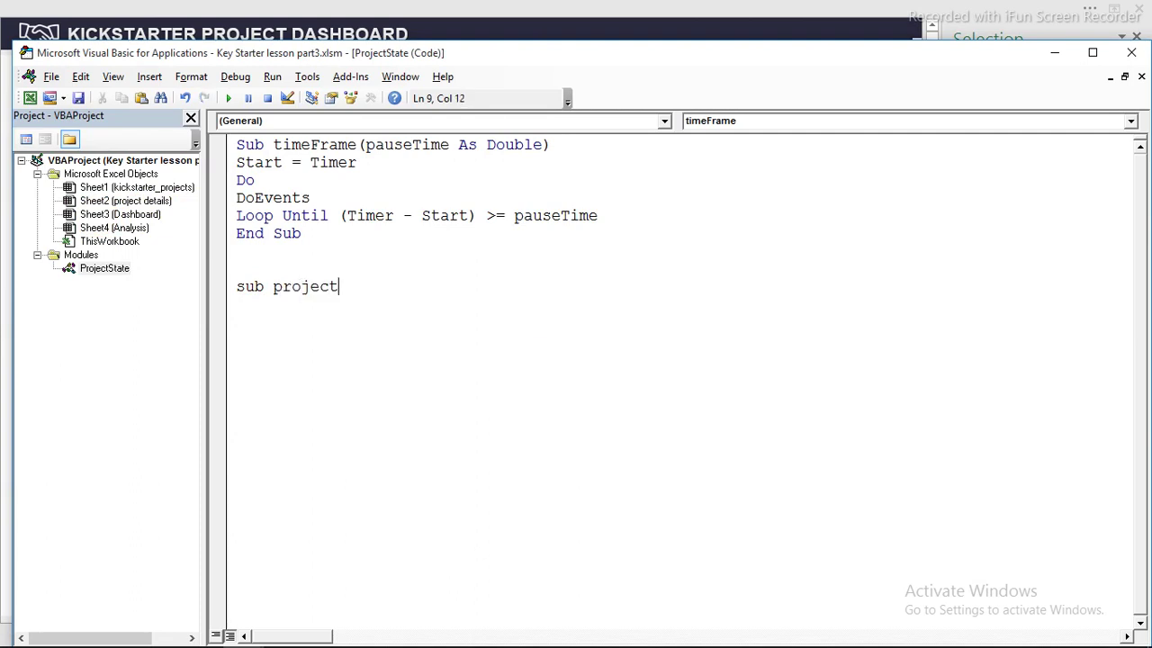
pyautogui.write('state')
pyautogui.write('_up')
pyautogui.press('Return')
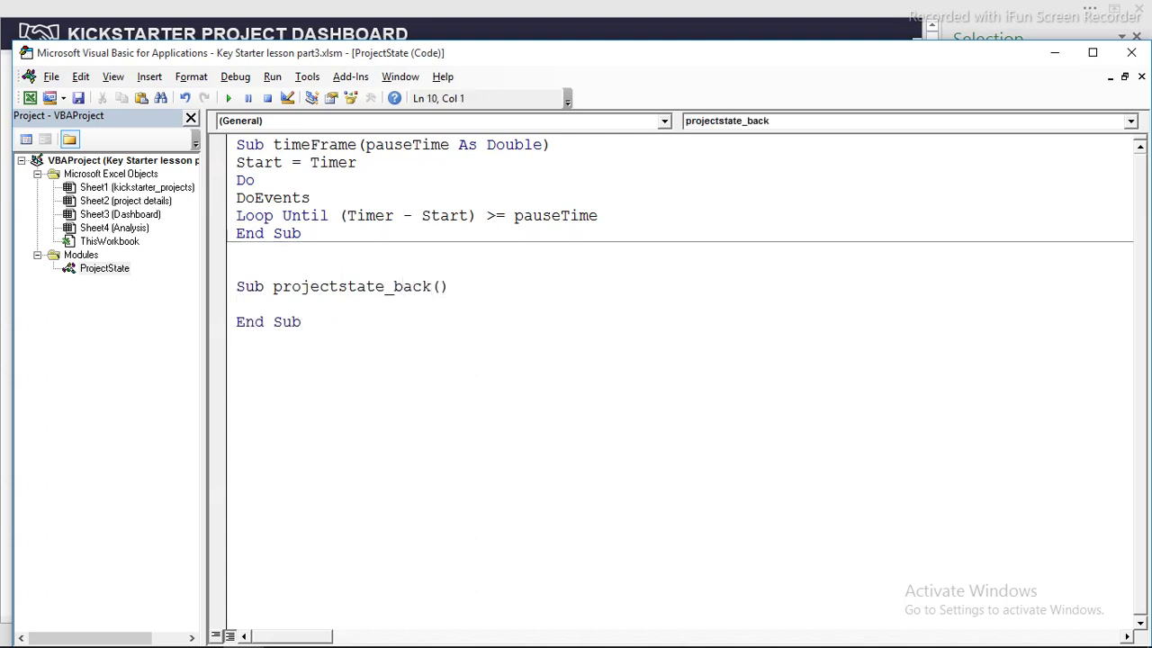
# Step: Add six blank lines inside the body of the projectstate_back procedure
pyautogui.press('Return')
pyautogui.press('Return')
pyautogui.press('Return')
pyautogui.press('Return')
pyautogui.press('Return')
pyautogui.press('Return')
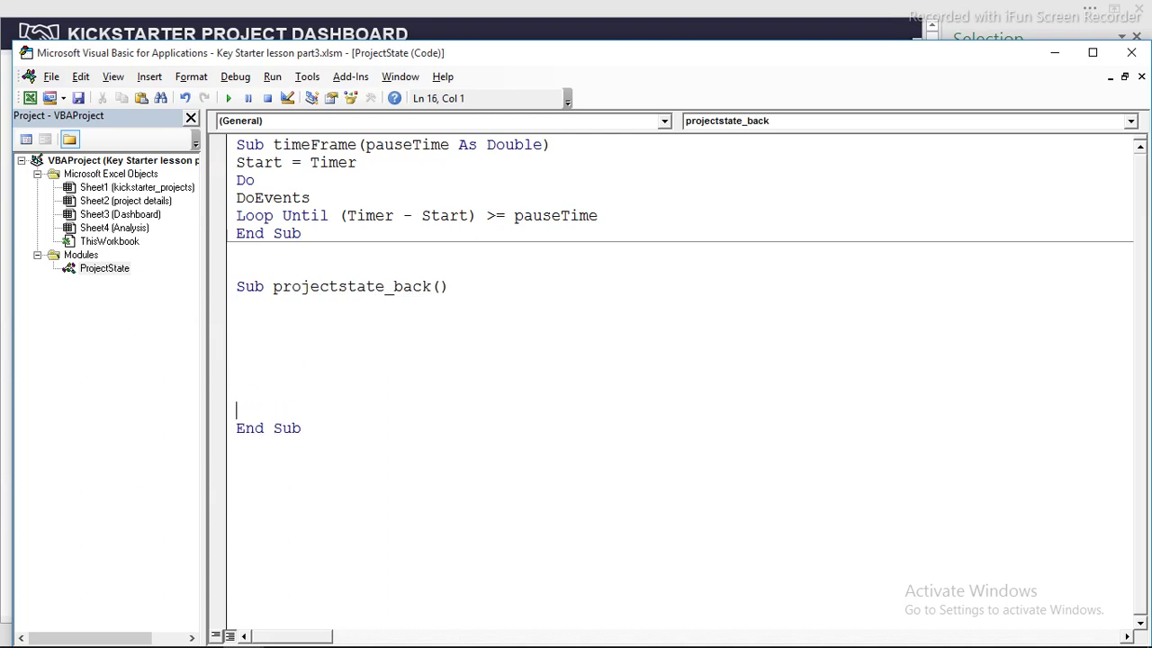
# Step: Compare the projectstate_back procedure name with the project-status panel's Back button on the dashboard, and return to the empty procedure body
pyautogui.click(258, 309)
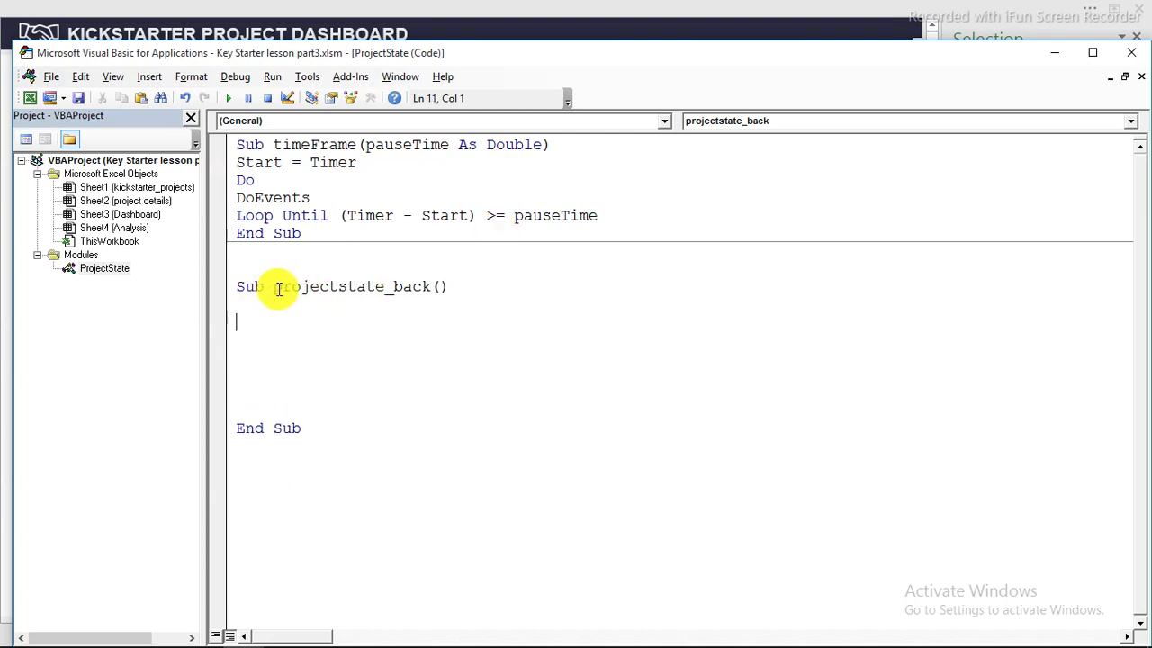
pyautogui.click(273, 288)
pyautogui.moveTo(274, 288); pyautogui.dragTo(431, 290)
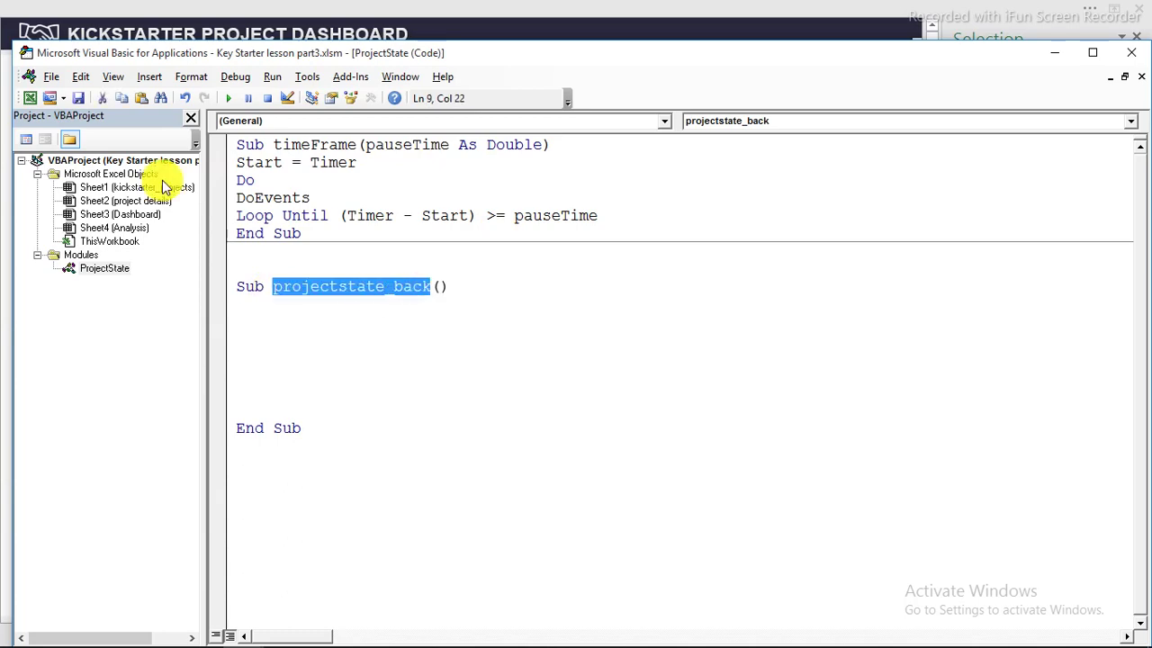
pyautogui.click(31, 98)
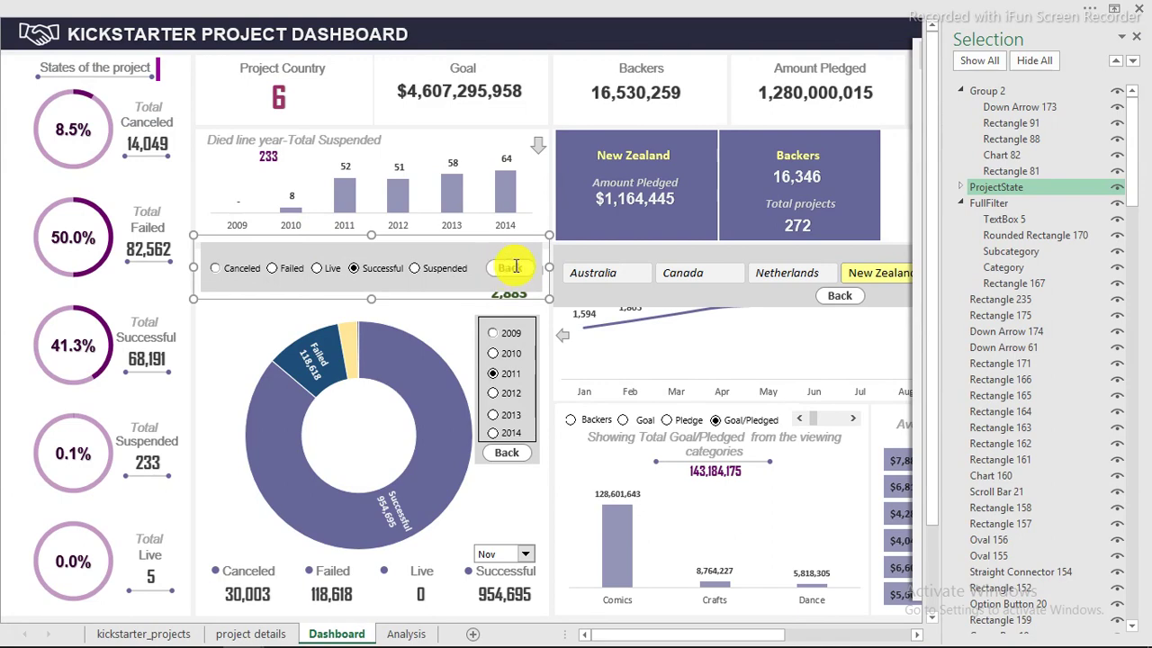
pyautogui.moveTo(411, 635)
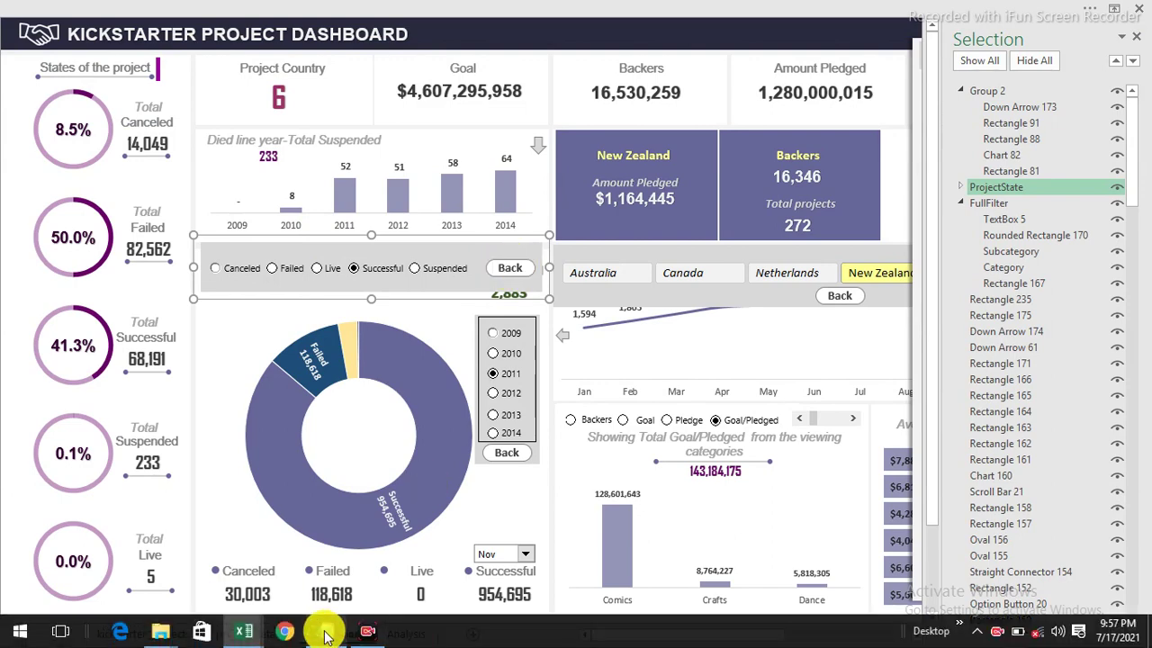
pyautogui.moveTo(258, 636)
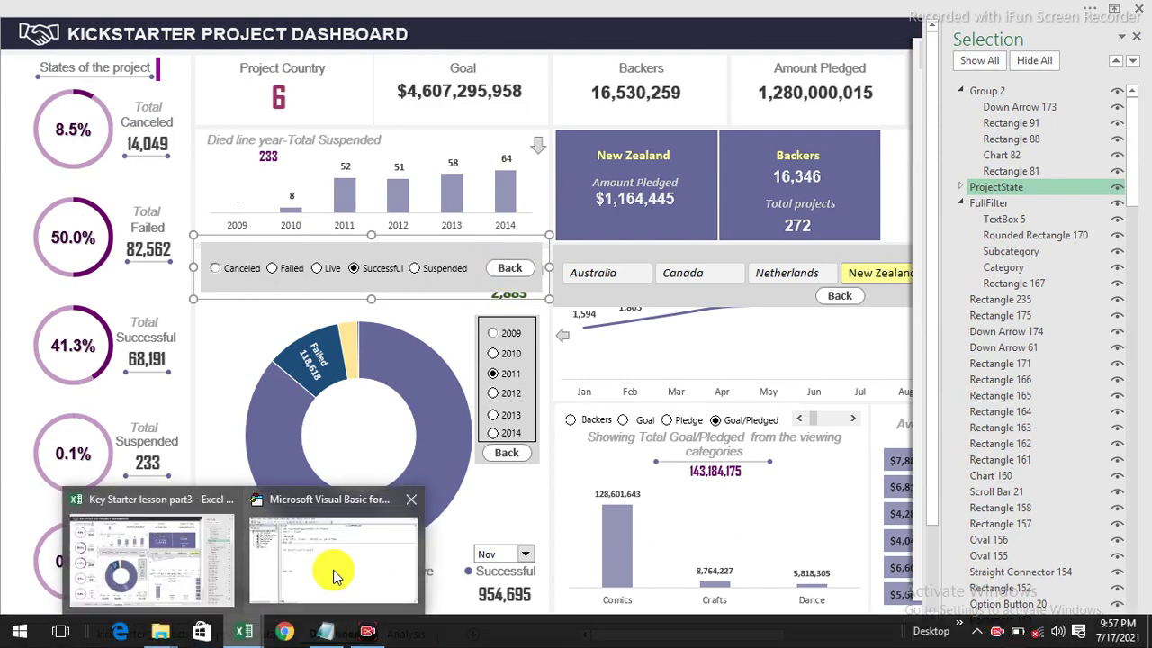
pyautogui.click(333, 576)
pyautogui.click(380, 321)
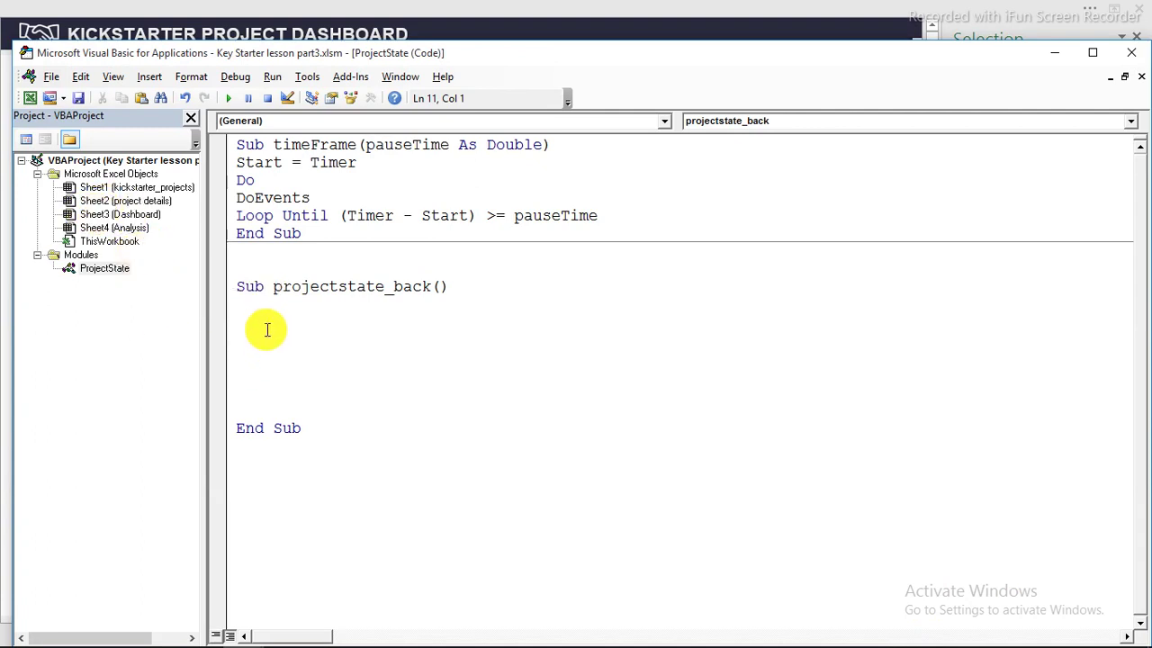
pyautogui.click(29, 97)
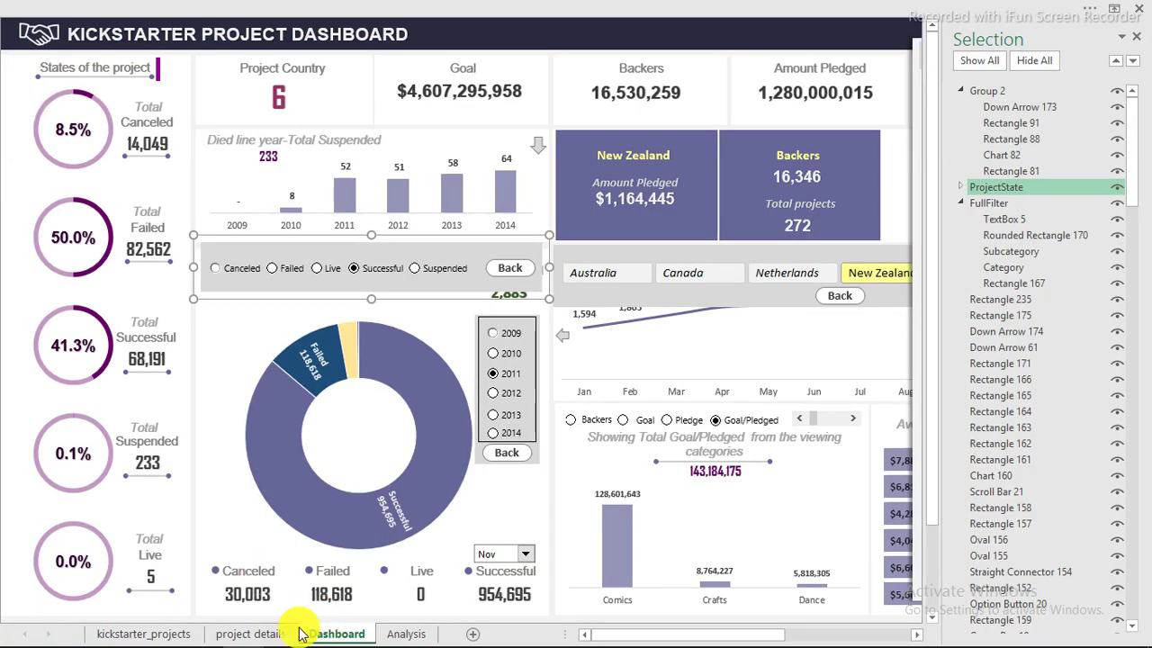
pyautogui.click(105, 7)
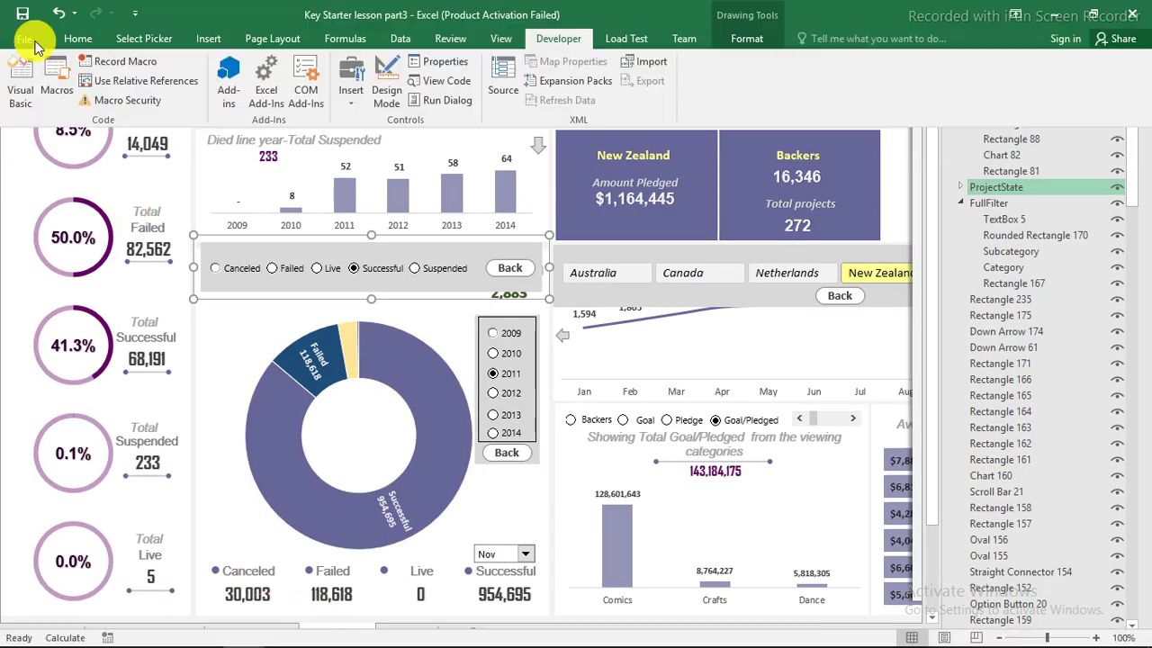
pyautogui.click(20, 89)
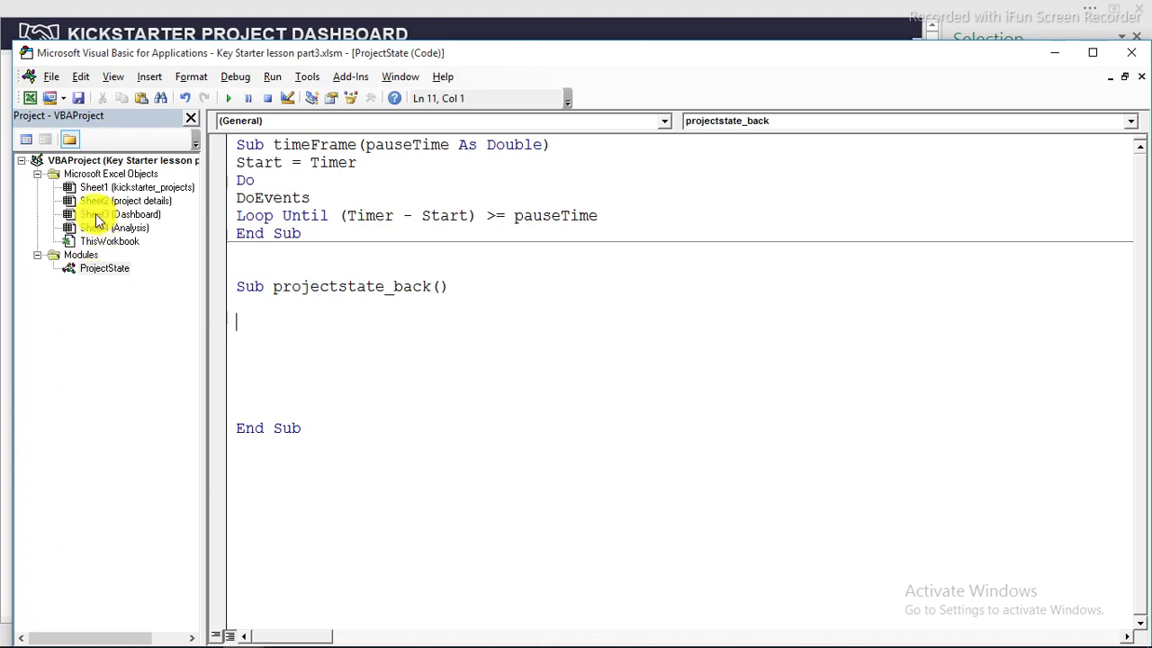
# Step: Start the projectstate_back body with sheet3.Shapes, and check the dashboard sheet before returning to the code
pyautogui.write('she')
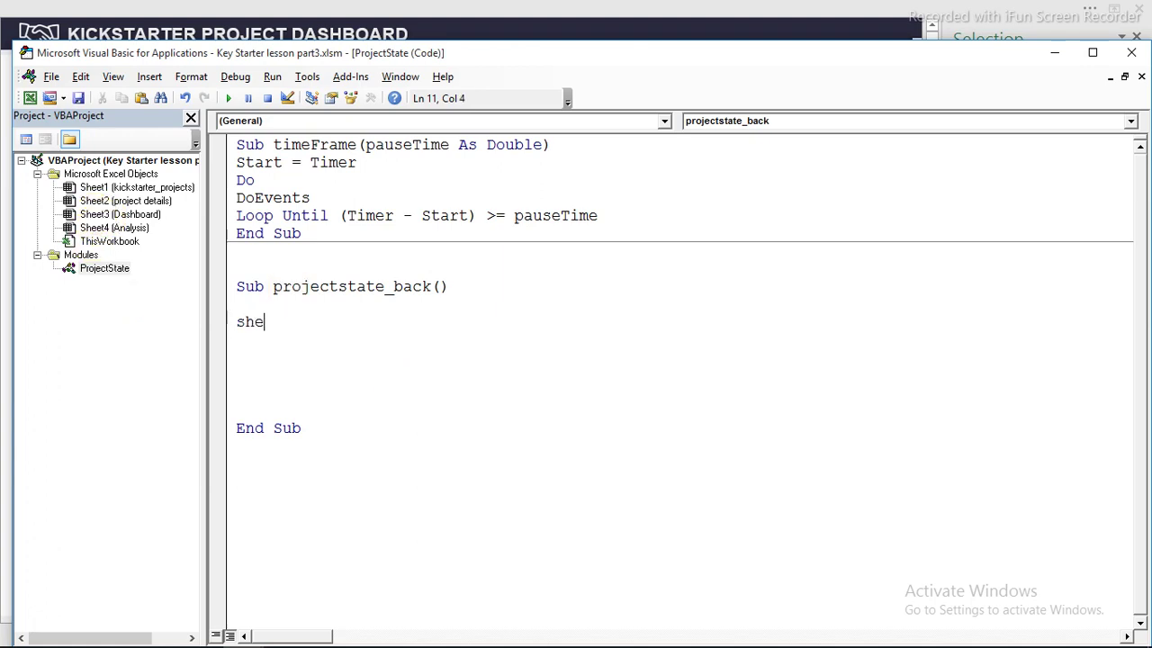
pyautogui.write('et3.sha')
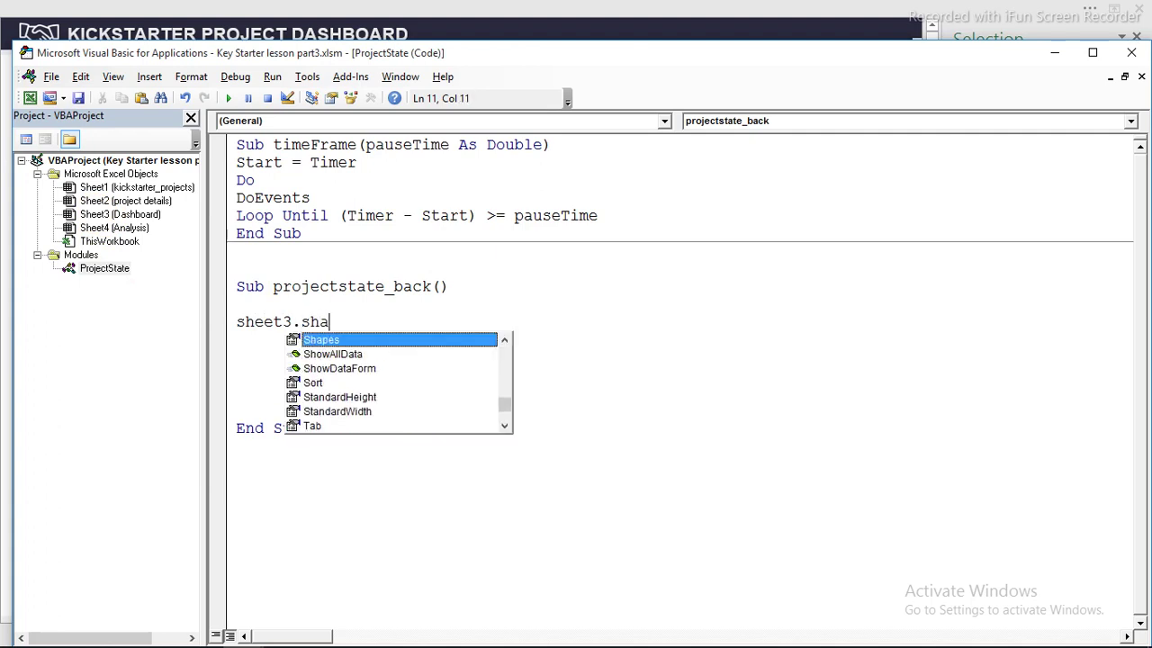
pyautogui.press('Tab')
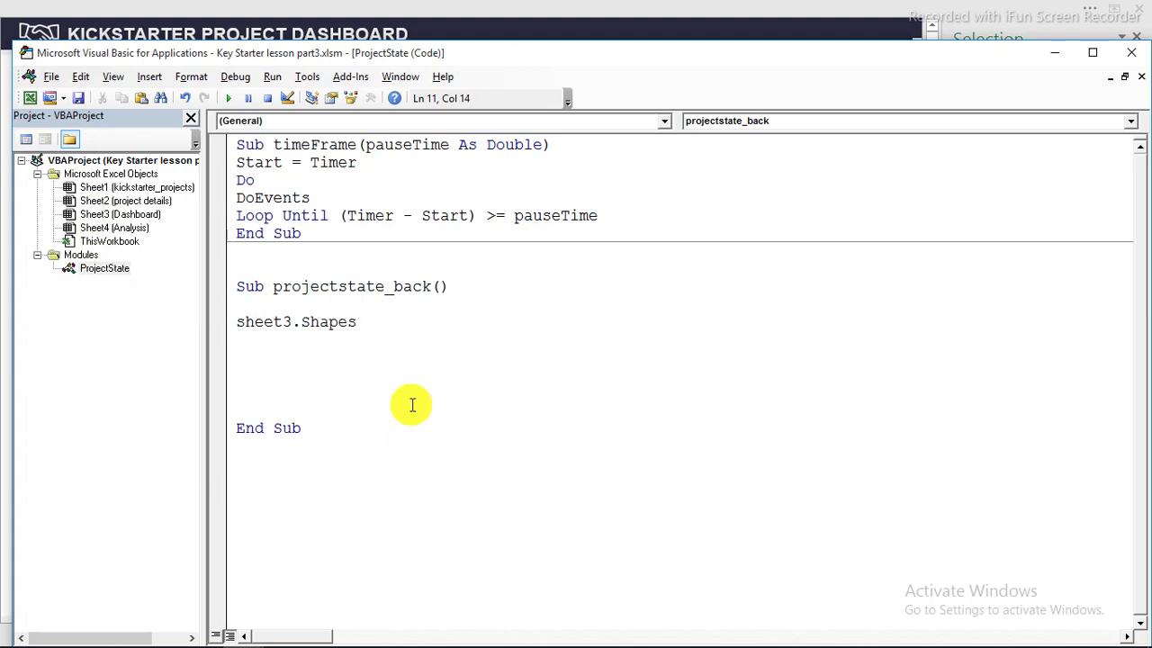
pyautogui.click(30, 98)
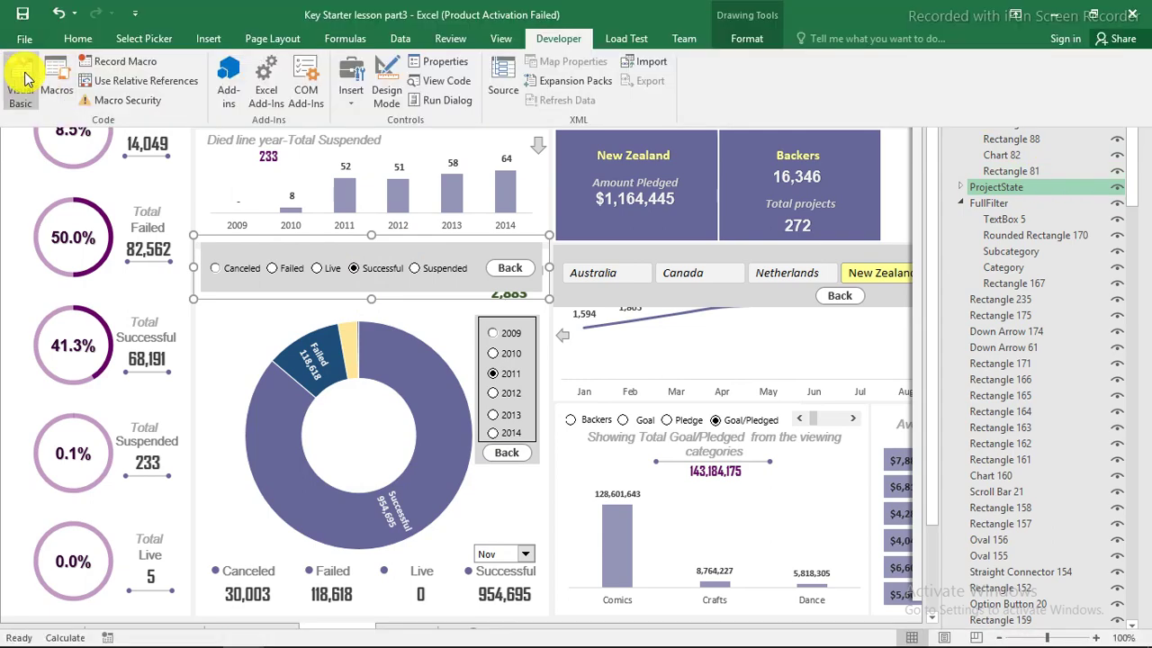
pyautogui.click(25, 79)
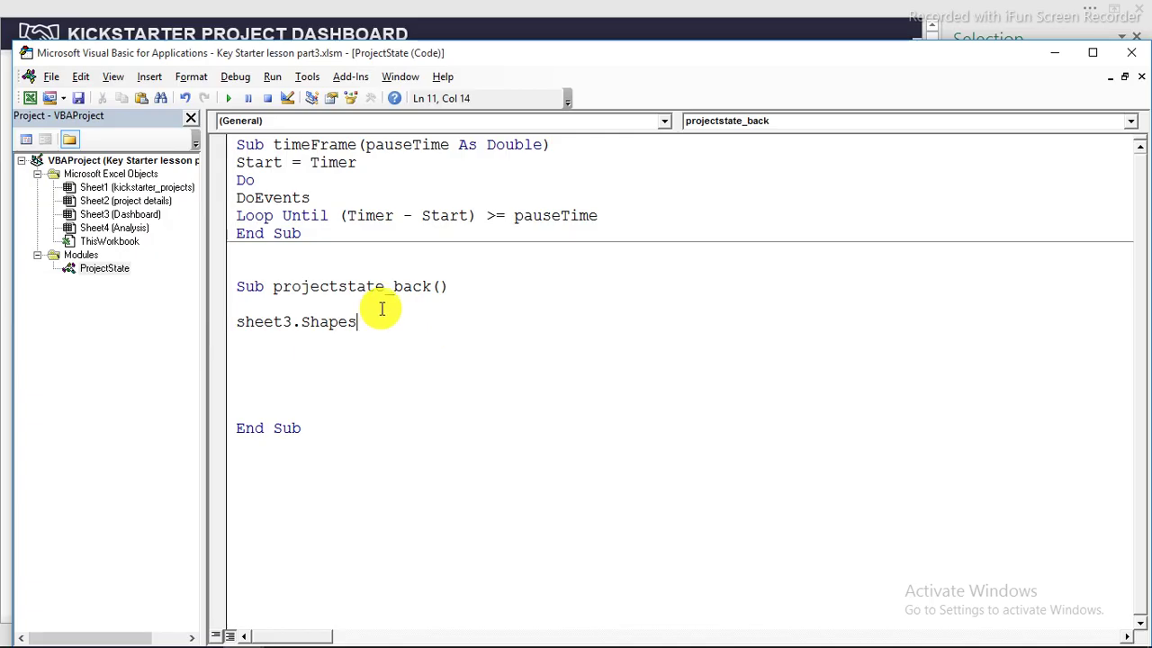
# Step: Extend the statement to sheet3.Shapes("projectstate").Top= so it addresses the panel's vertical position
pyautogui.write('("')
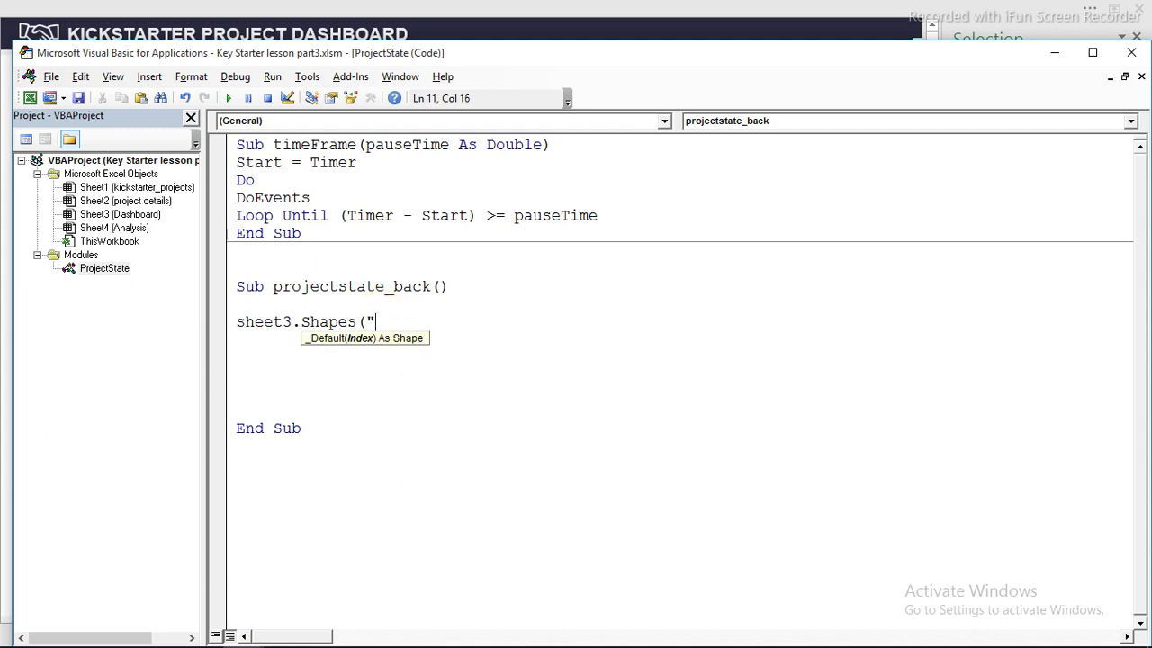
pyautogui.write('projet')
pyautogui.press('BackSpace')
pyautogui.write('ectstate')
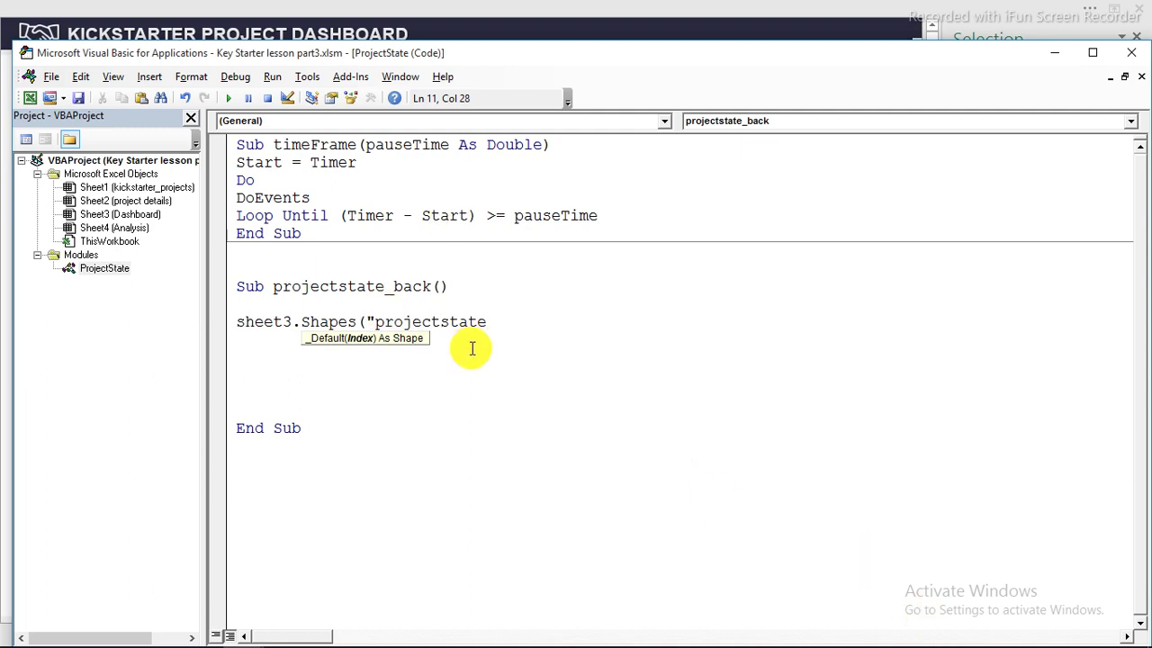
pyautogui.write('")')
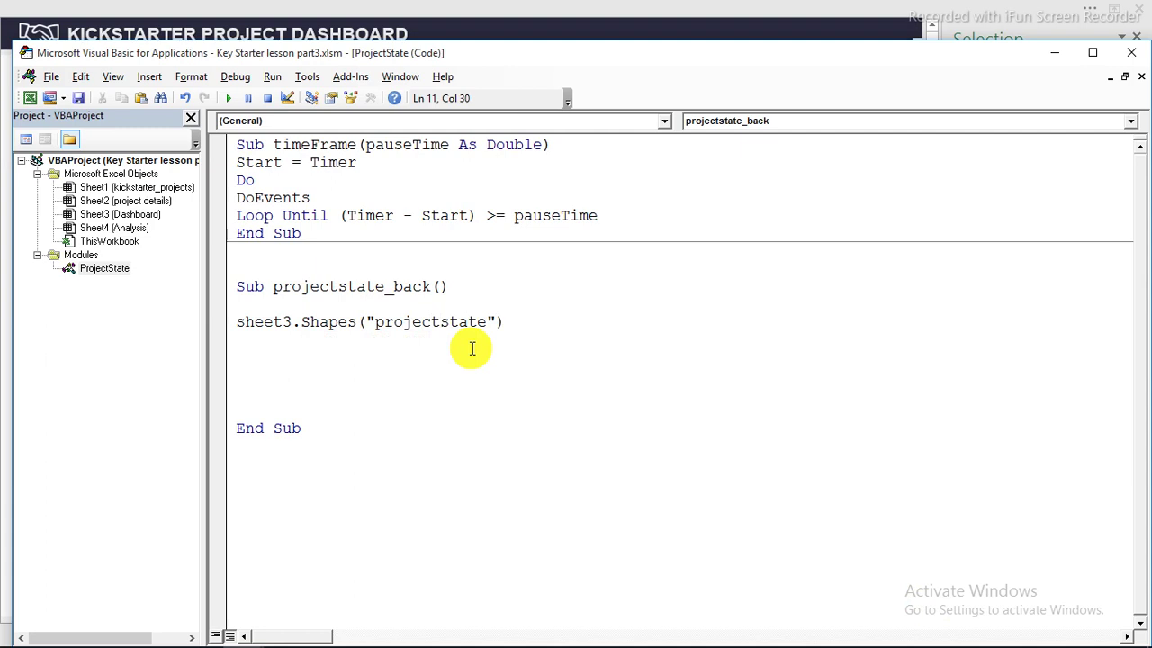
pyautogui.write('.')
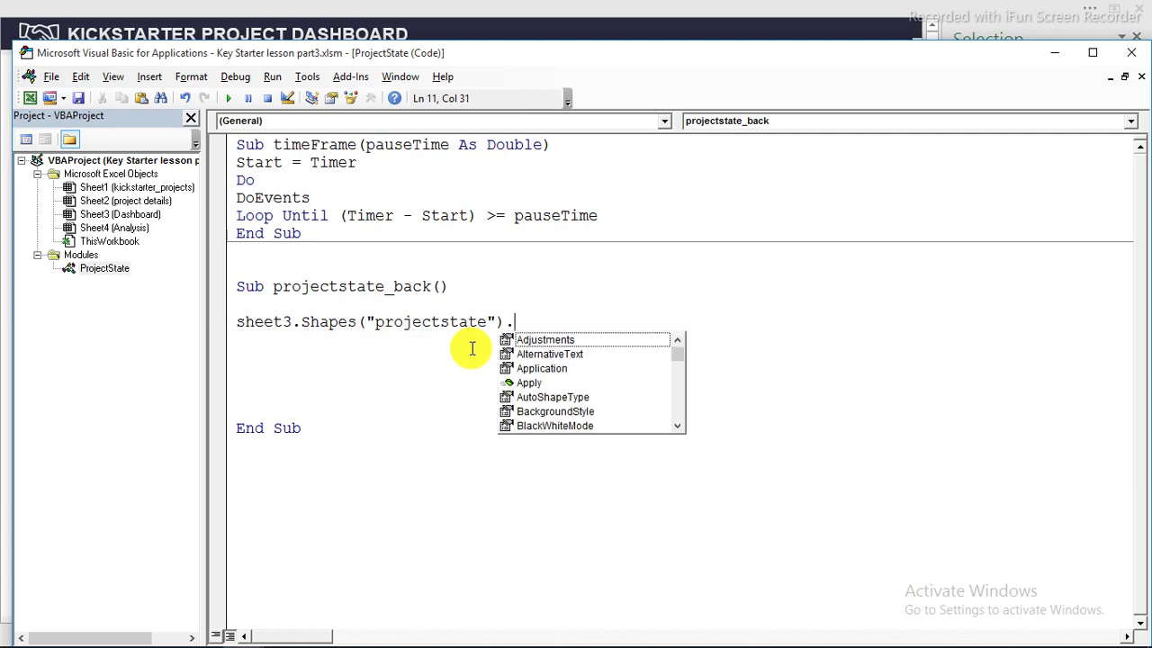
pyautogui.write('top')
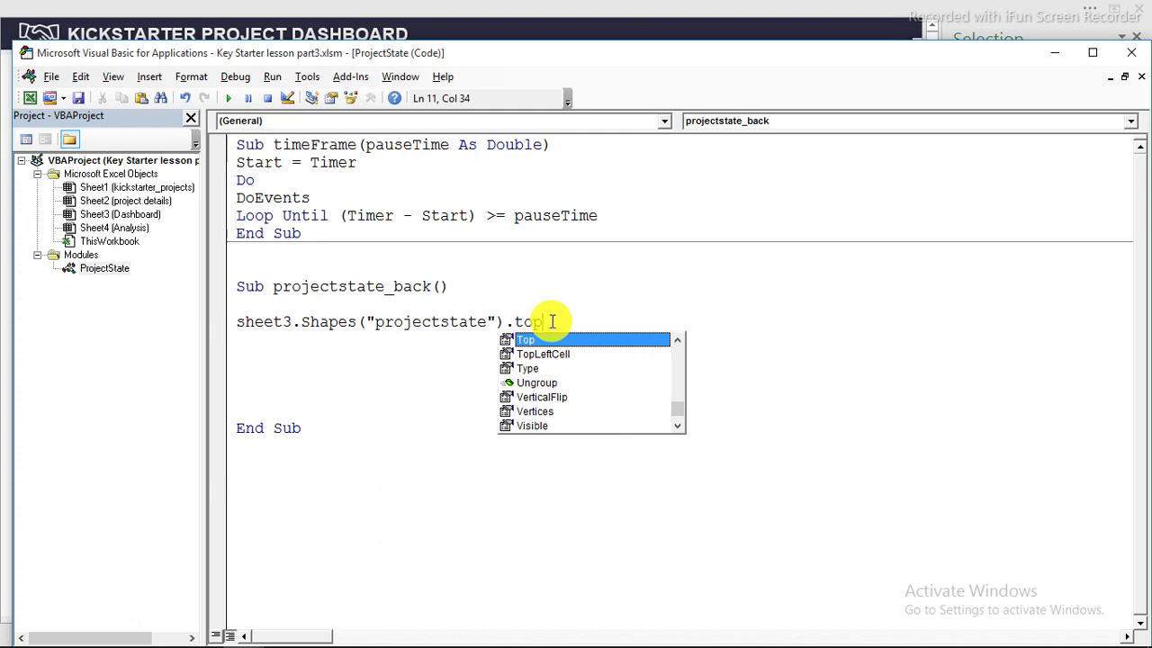
pyautogui.write('=')
# Step: Copy the expression sheet3.Shapes("projectstate").Top without the equals sign, and return to the end of the line
pyautogui.moveTo(542, 321); pyautogui.dragTo(237, 321)
pyautogui.rightClick(276, 328)
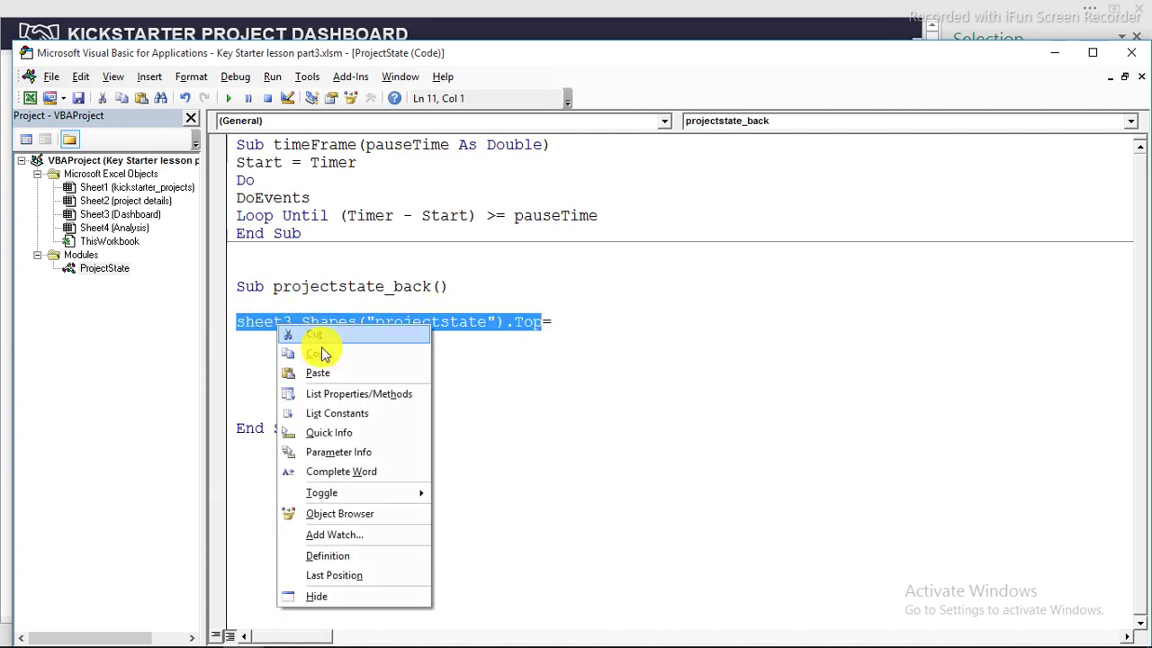
pyautogui.click(321, 351)
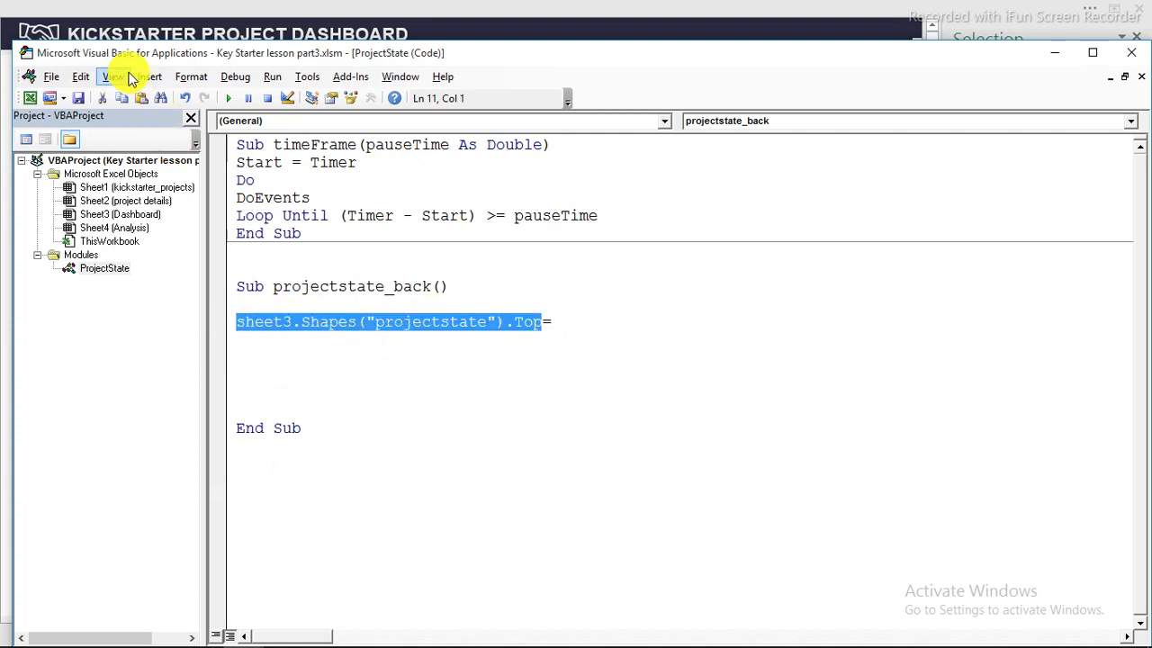
pyautogui.press('End')
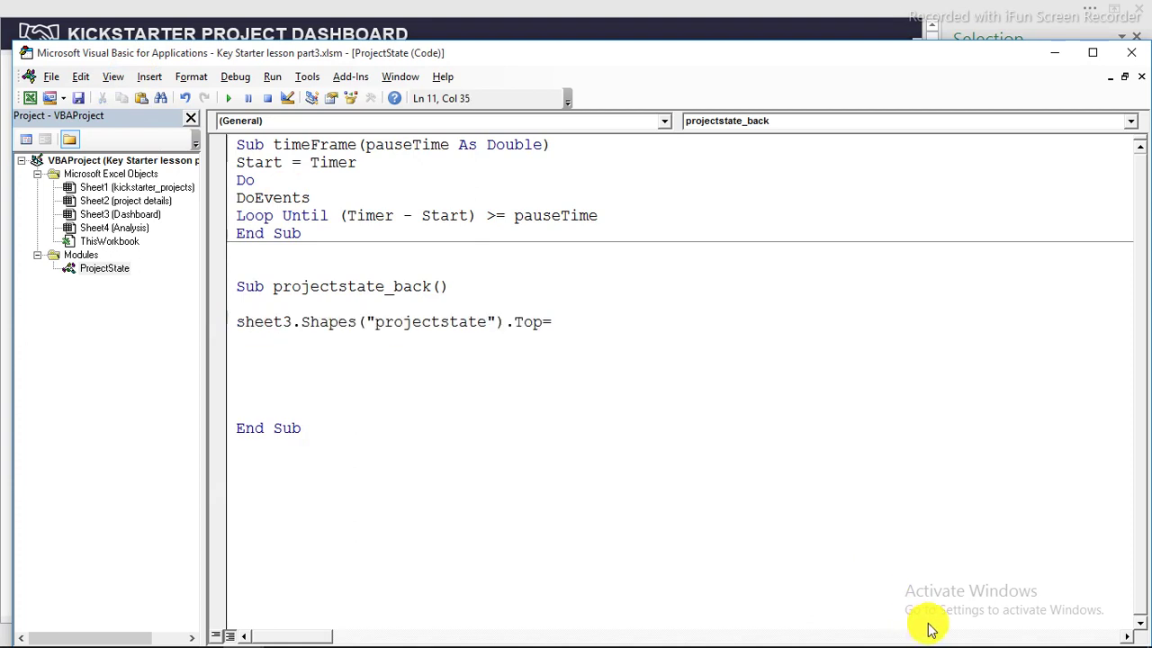
# Step: Show the Immediate window, undock it over the code below the Top statement, and widen it
pyautogui.click(114, 80)
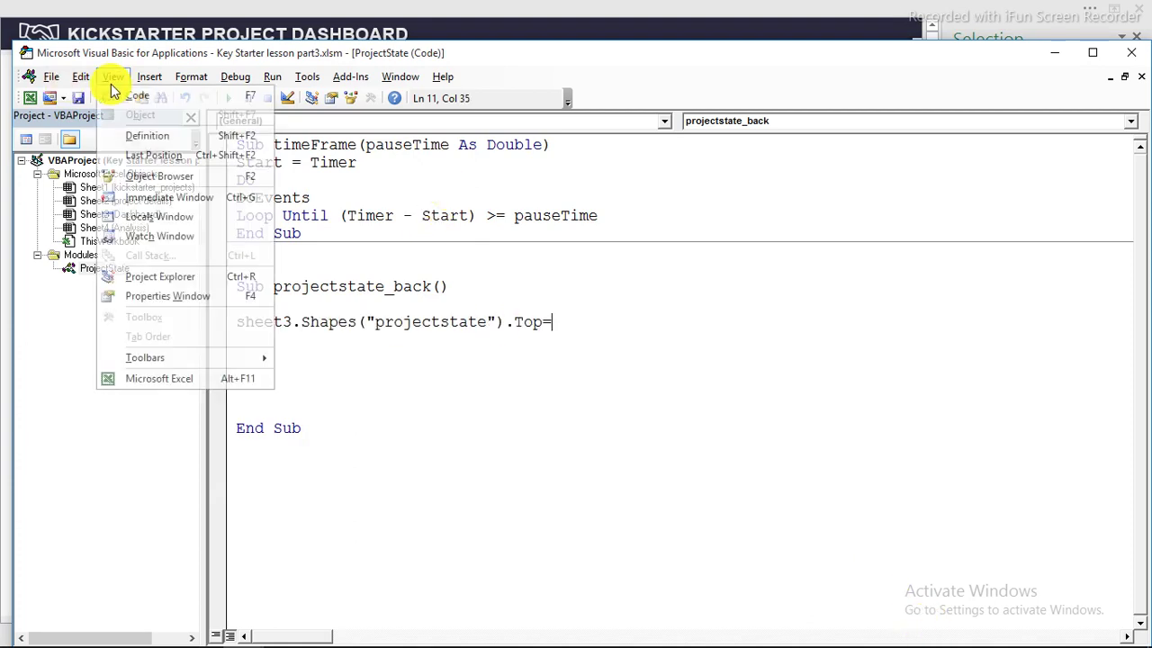
pyautogui.click(183, 198)
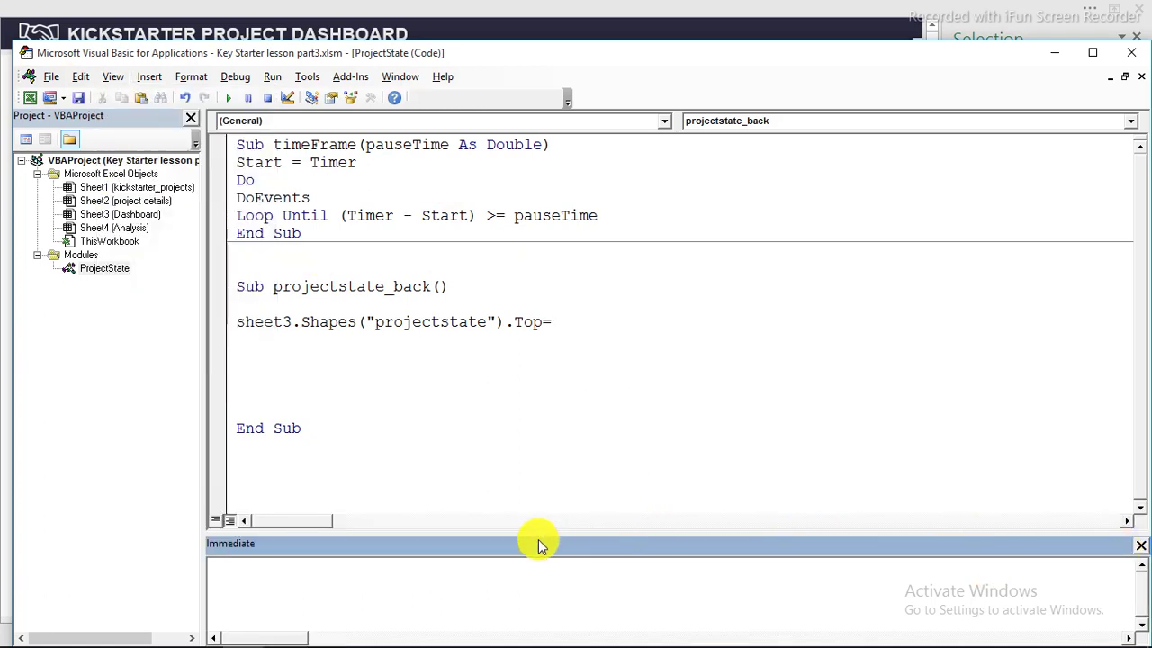
pyautogui.moveTo(540, 544); pyautogui.dragTo(689, 354)
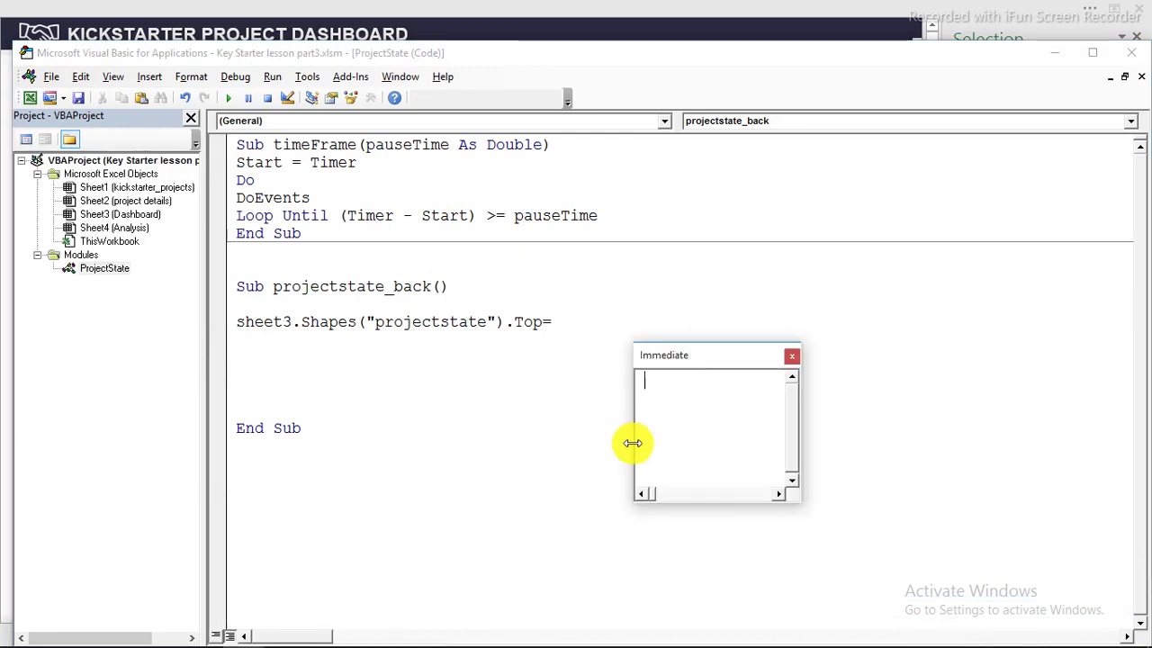
pyautogui.moveTo(633, 443); pyautogui.dragTo(386, 441)
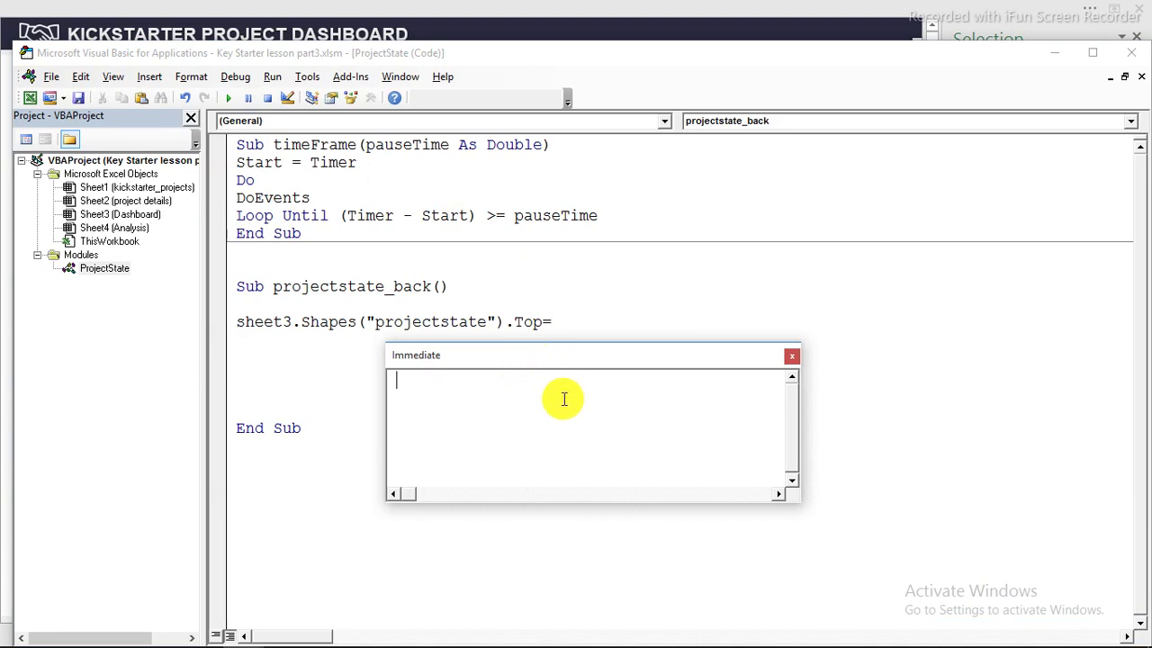
# Step: Check the panel on the dashboard, and query ?sheet3.Shapes("projectstate").Top in the Immediate window
pyautogui.moveTo(1016, 630)
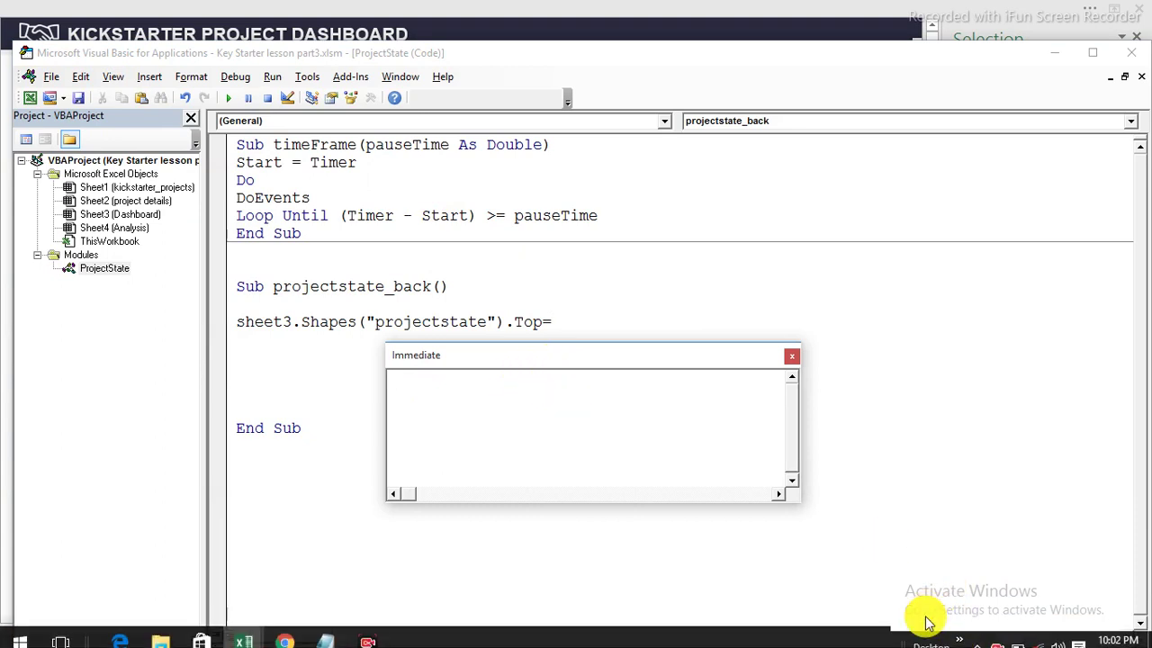
pyautogui.click(486, 417)
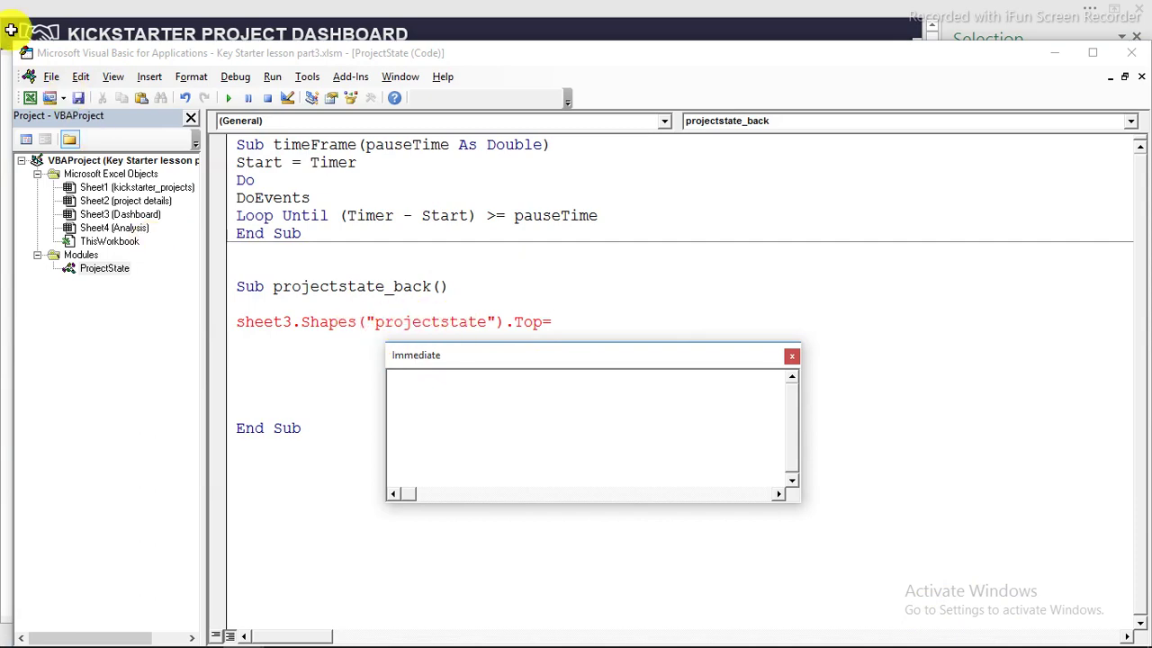
pyautogui.click(30, 97)
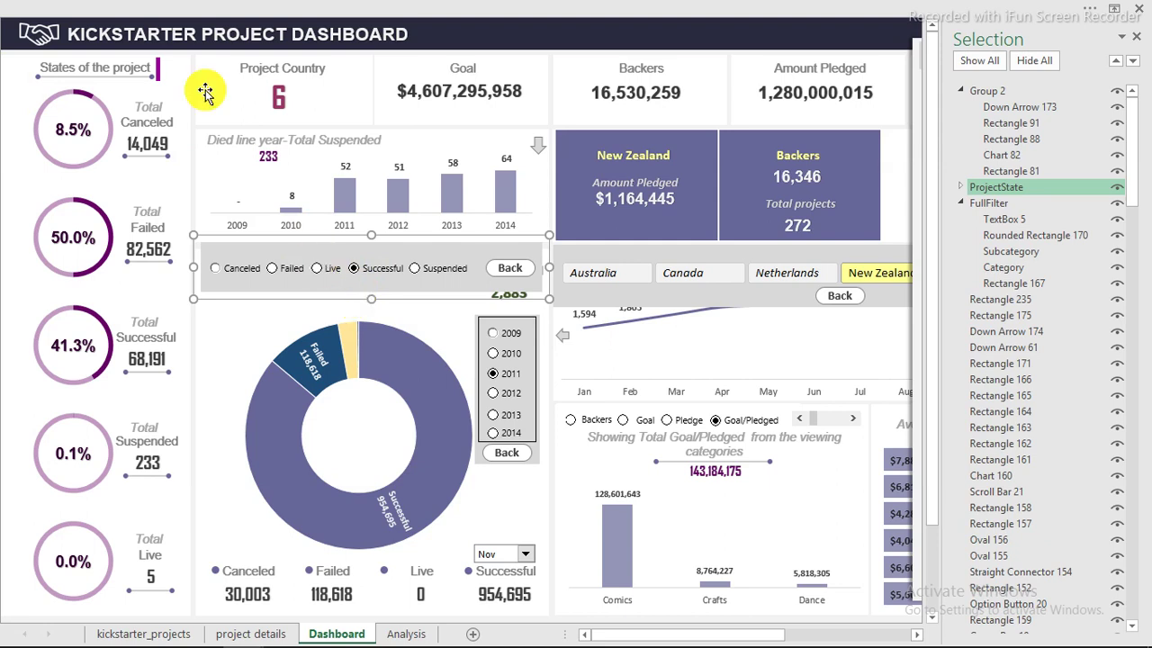
pyautogui.click(180, 11)
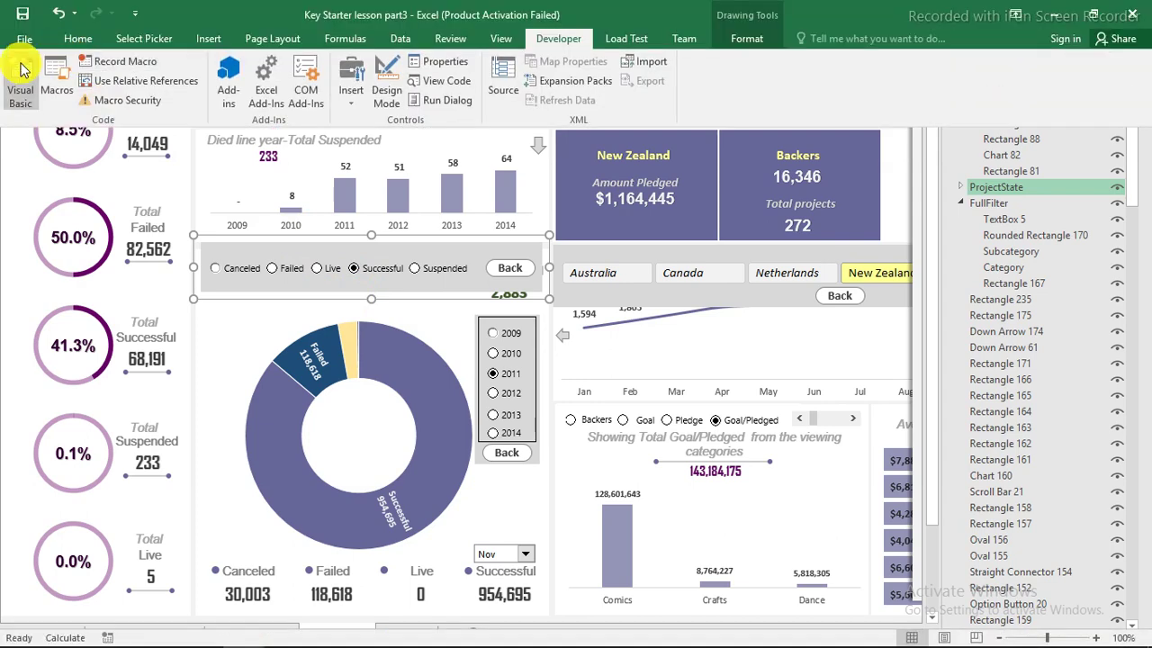
pyautogui.click(21, 54)
pyautogui.click(496, 395)
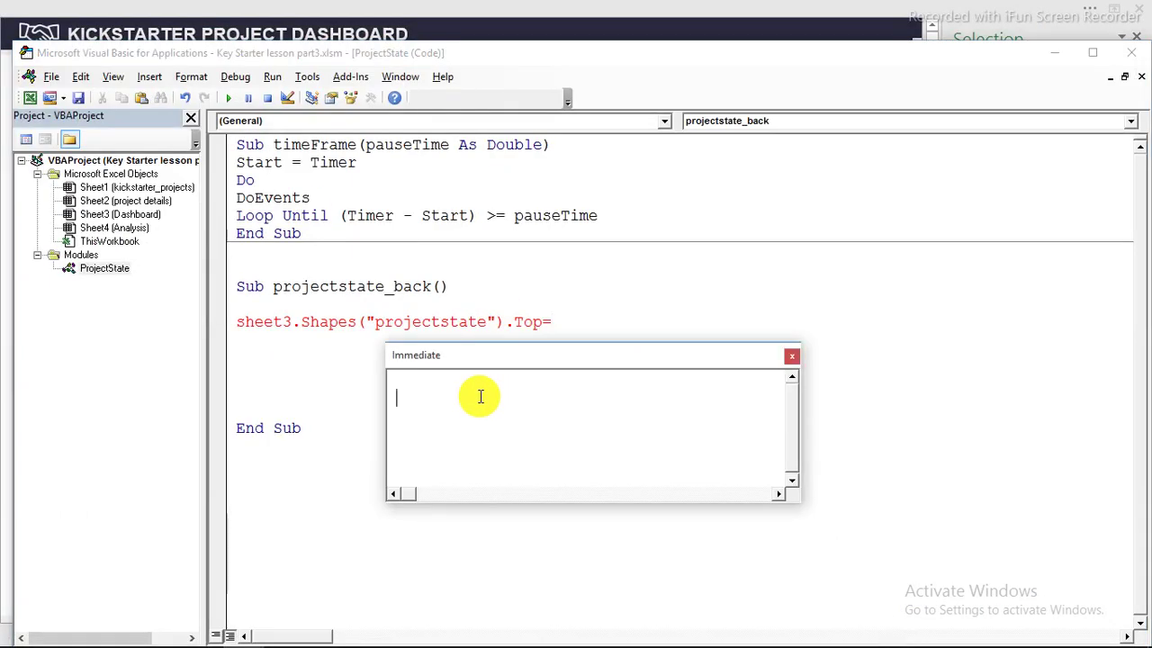
pyautogui.write('?')
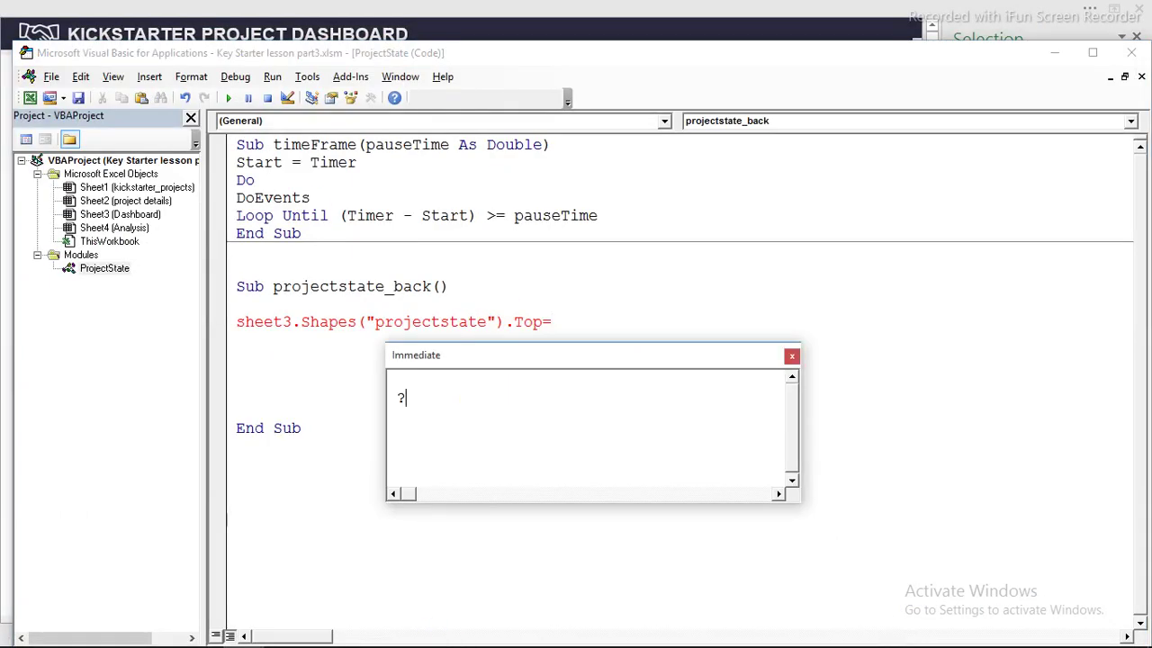
pyautogui.rightClick(441, 398)
pyautogui.click(478, 444)
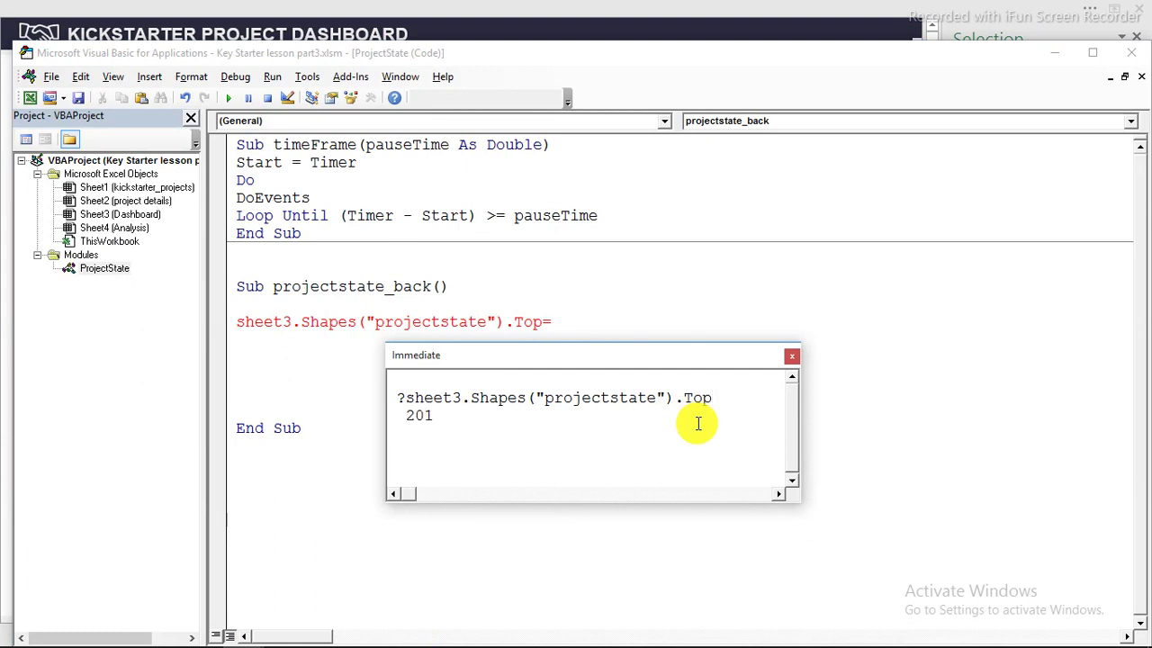
# Step: Copy the queried value 201 into the unfinished Top= statement in projectstate_back, and move the Immediate window clear of the code
pyautogui.moveTo(444, 416); pyautogui.dragTo(408, 414)
pyautogui.rightClick(411, 418)
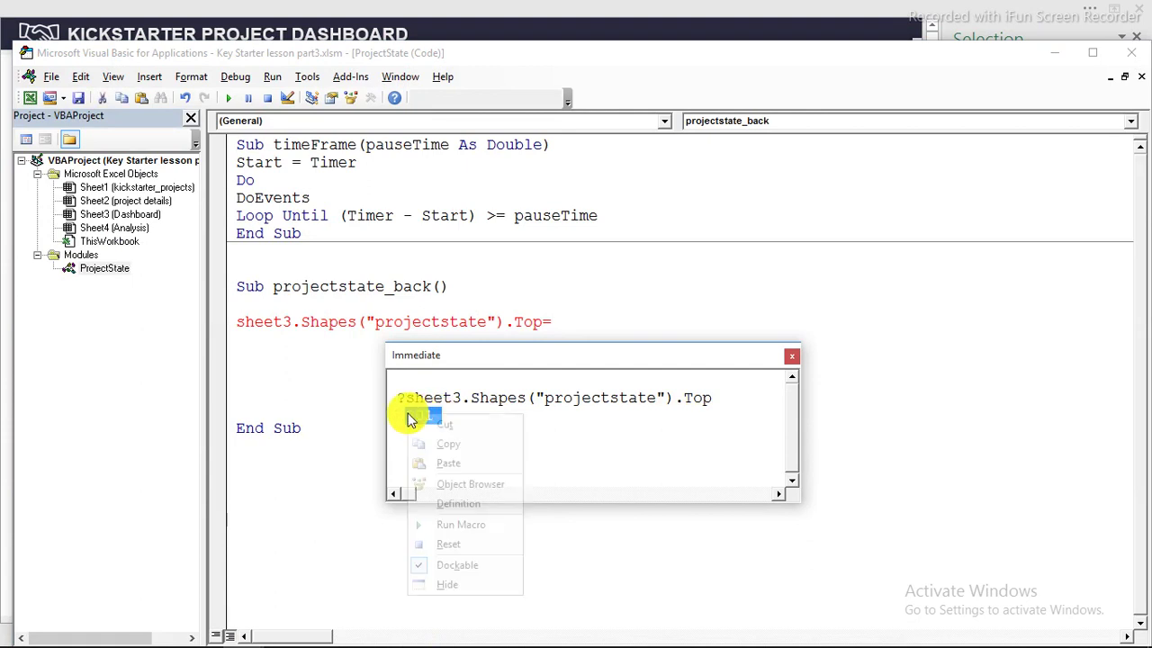
pyautogui.click(447, 445)
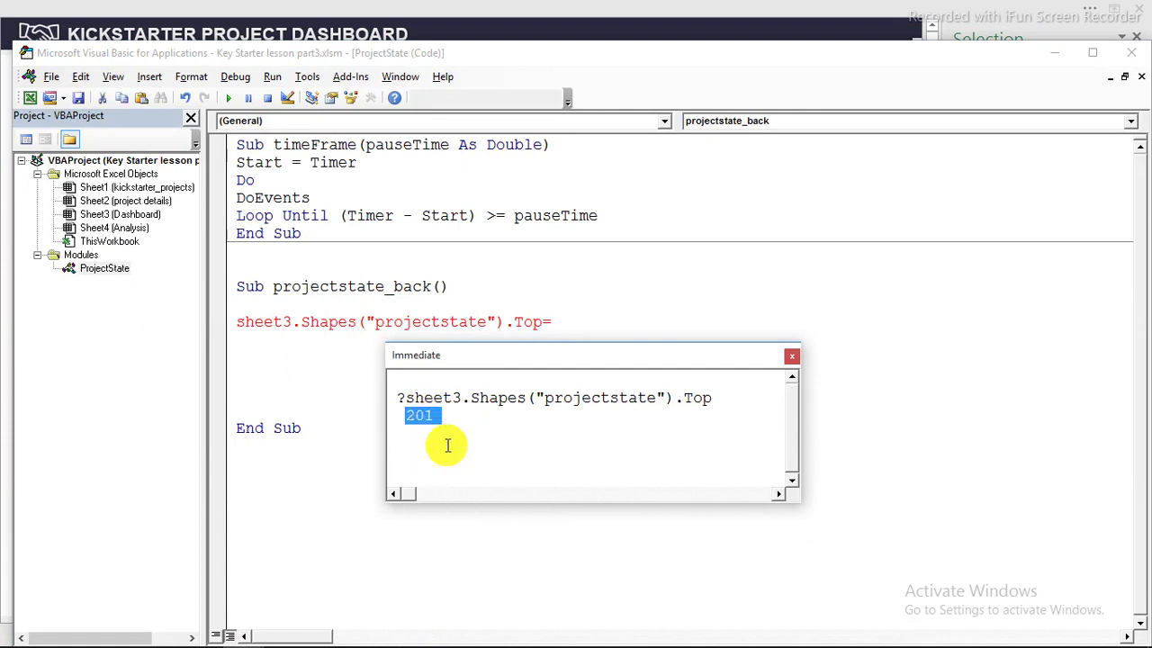
pyautogui.click(558, 323)
pyautogui.rightClick(562, 324)
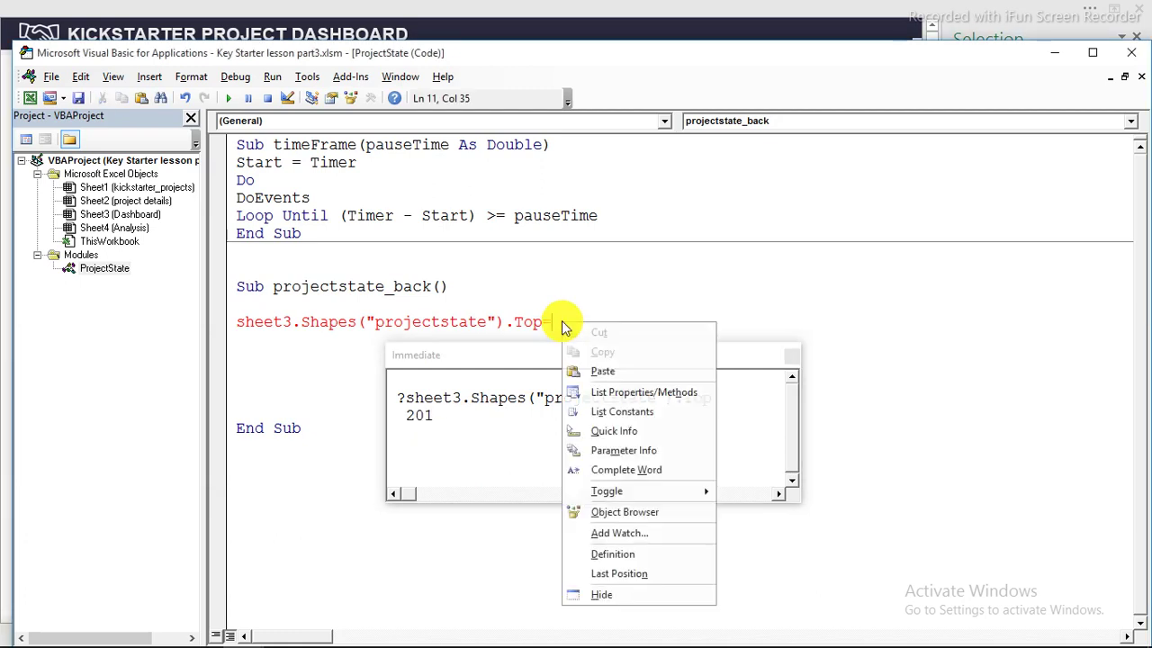
pyautogui.click(597, 371)
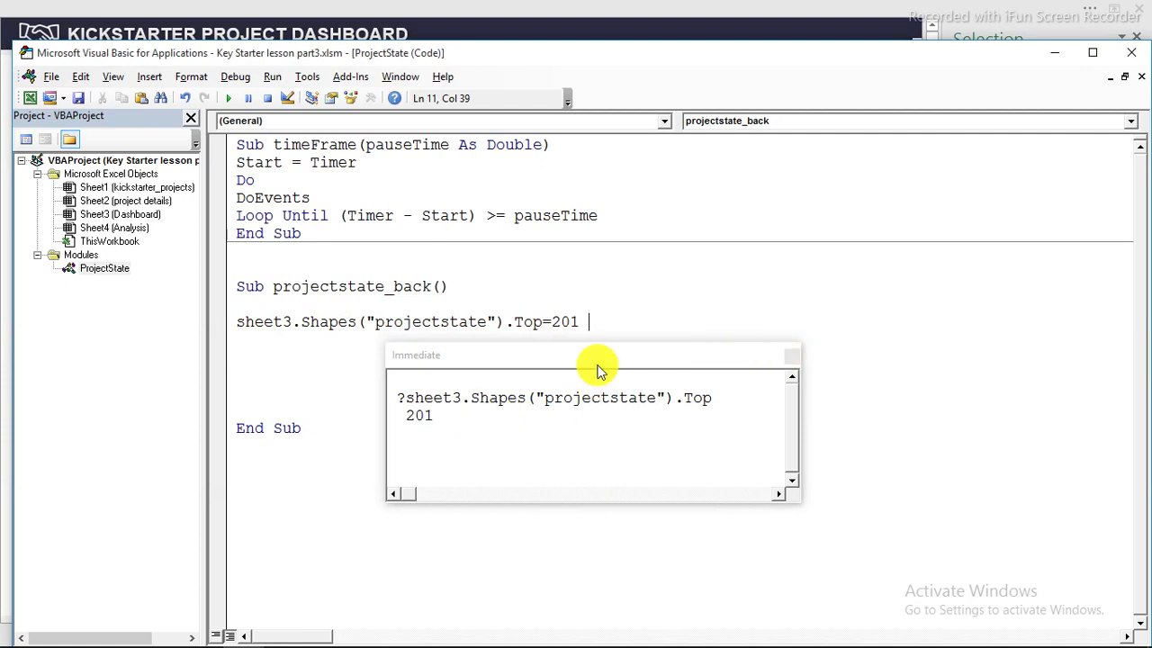
pyautogui.moveTo(597, 369); pyautogui.dragTo(883, 366)
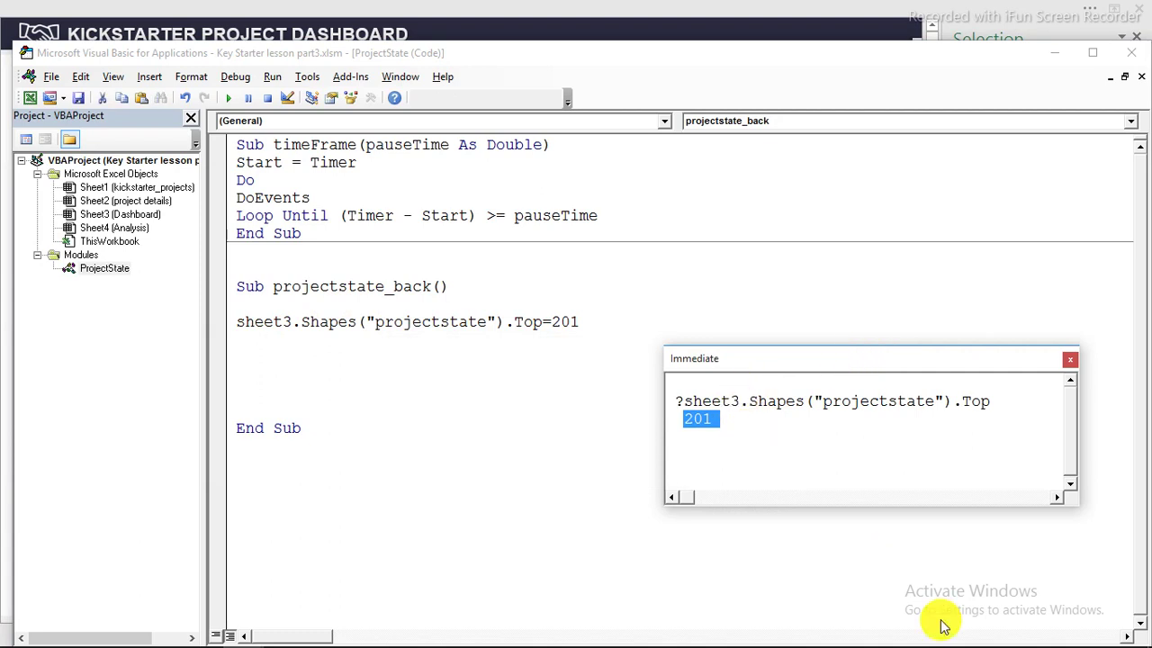
pyautogui.click(334, 367)
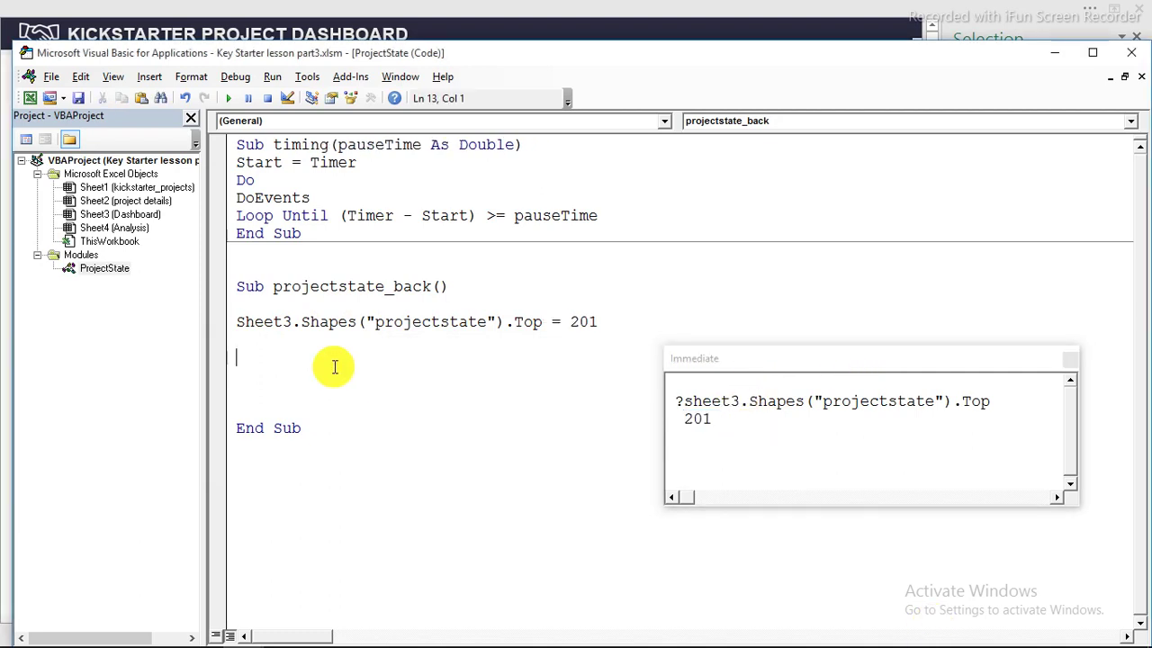
# Step: Add the call timing (0.3) directly below the Top = 201 statement, copying the sub's name and leaving no blank line between
pyautogui.click(258, 342)
pyautogui.moveTo(330, 144); pyautogui.dragTo(273, 145)
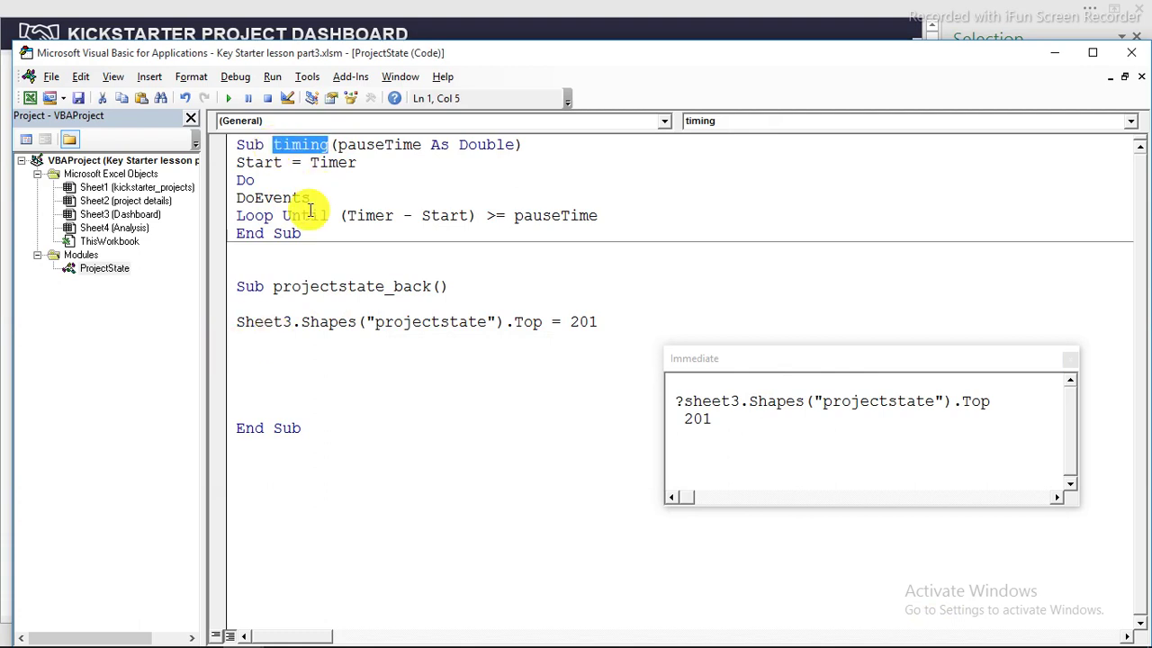
pyautogui.rightClick(305, 143)
pyautogui.click(338, 171)
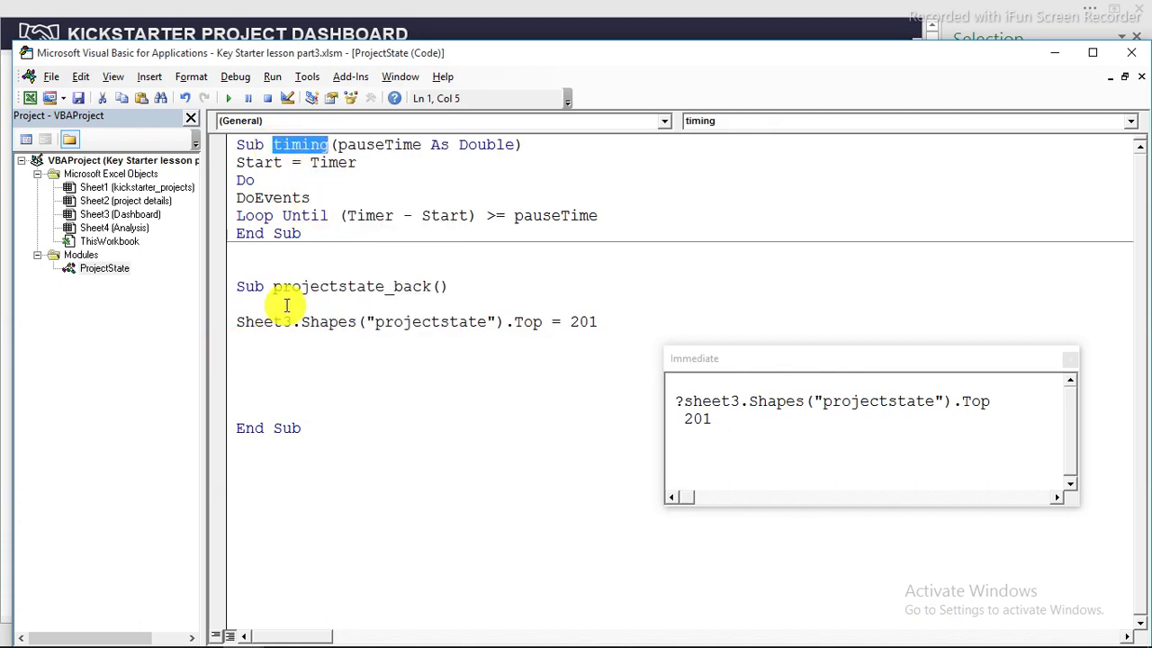
pyautogui.click(274, 355)
pyautogui.rightClick(275, 356)
pyautogui.click(317, 404)
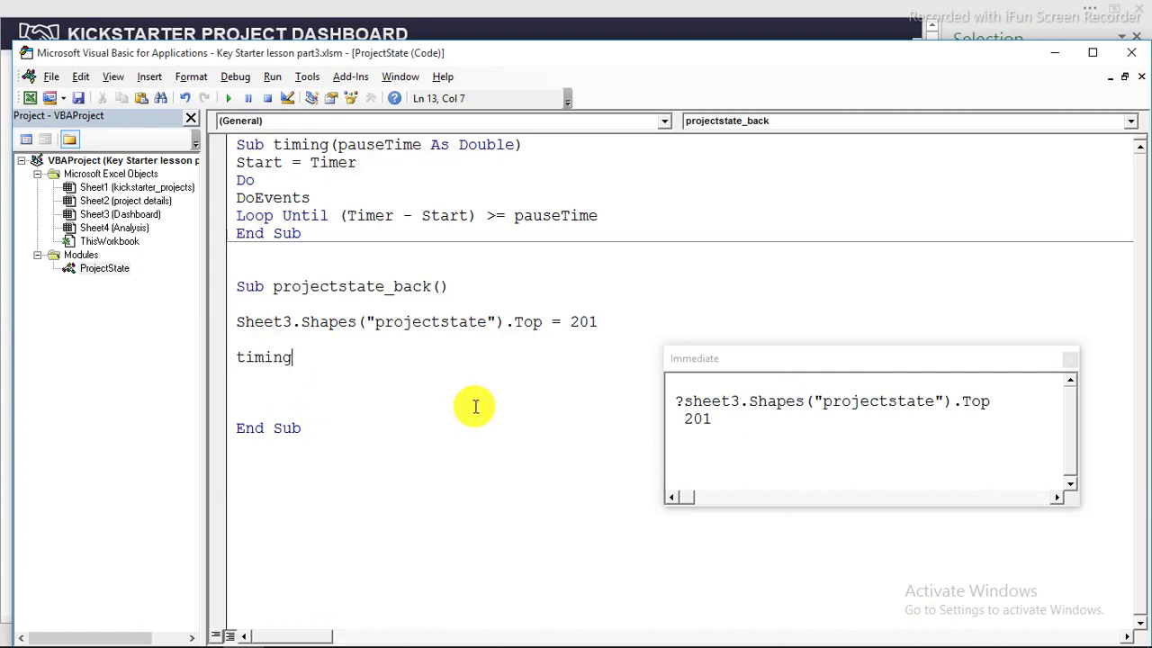
pyautogui.write('(0')
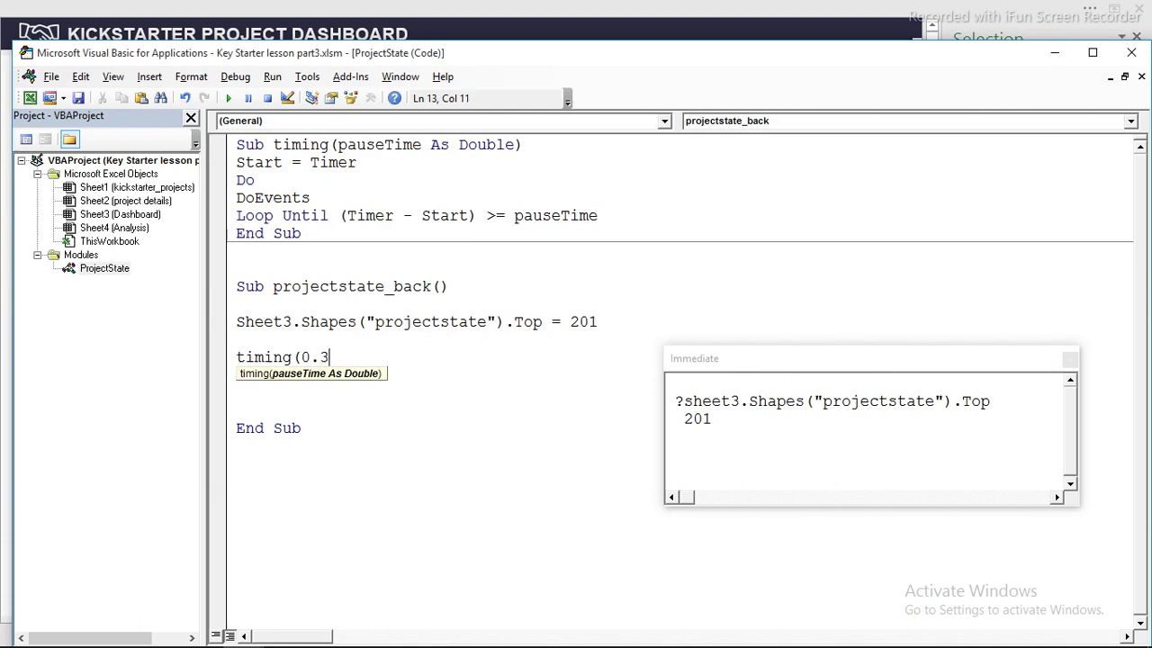
pyautogui.write('.3)')
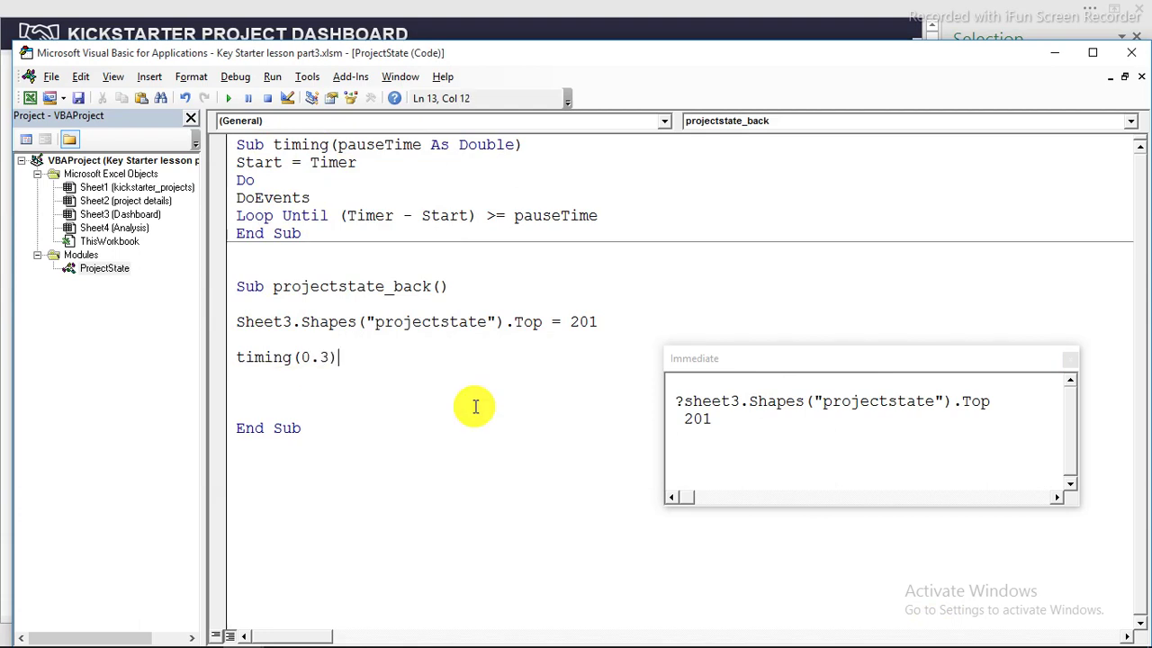
pyautogui.click(312, 338)
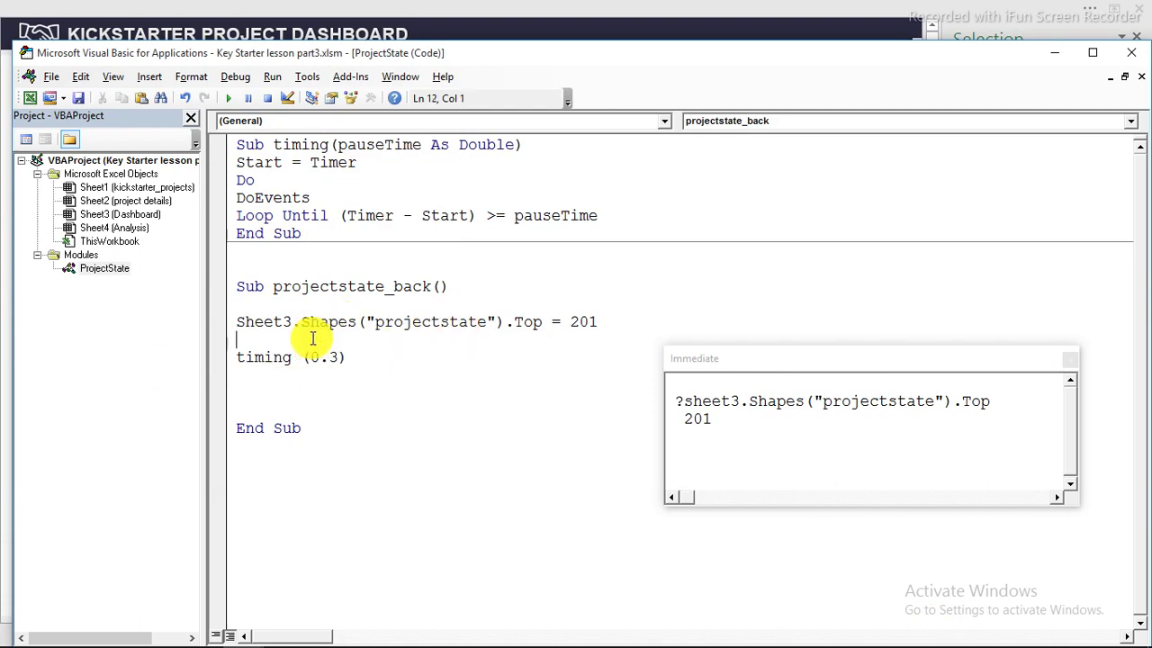
pyautogui.press('BackSpace')
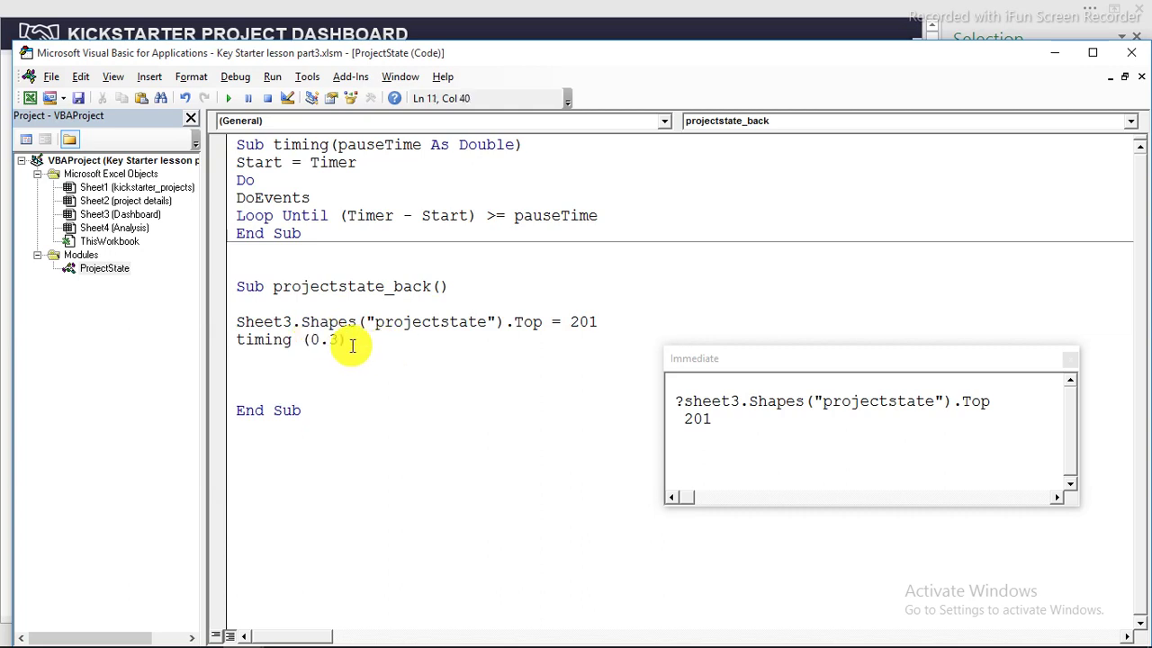
# Step: Copy the Top = 201 statement with its timing (0.3) call and paste the pair once below the original
pyautogui.moveTo(360, 342); pyautogui.dragTo(240, 320)
pyautogui.rightClick(239, 322)
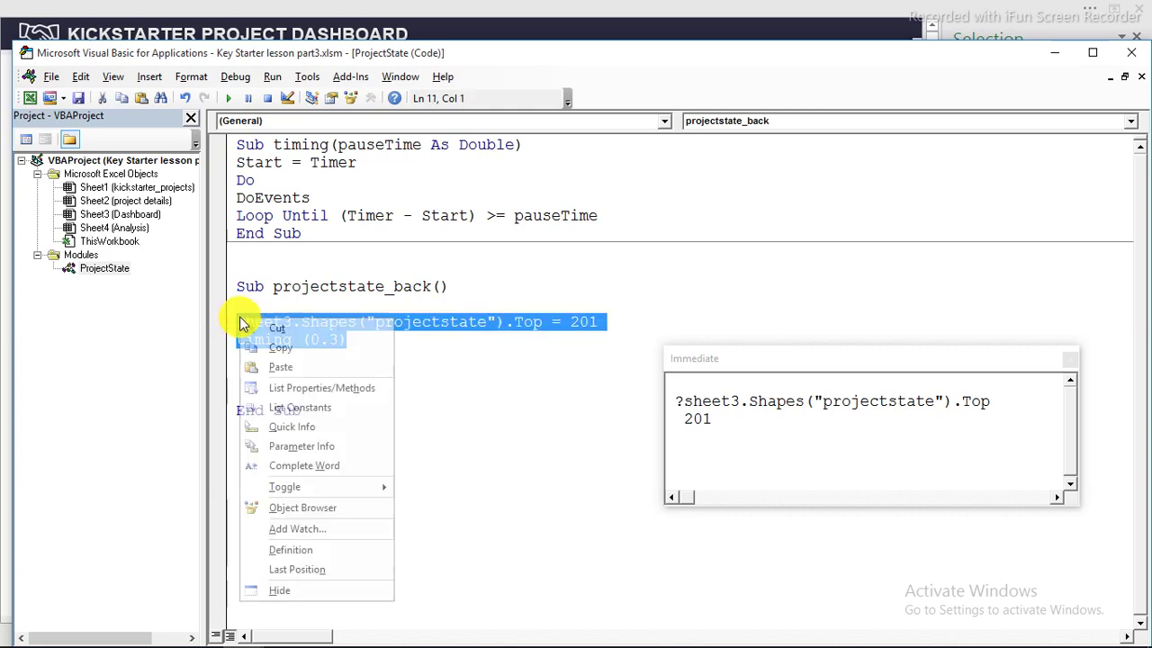
pyautogui.click(277, 350)
pyautogui.click(362, 339)
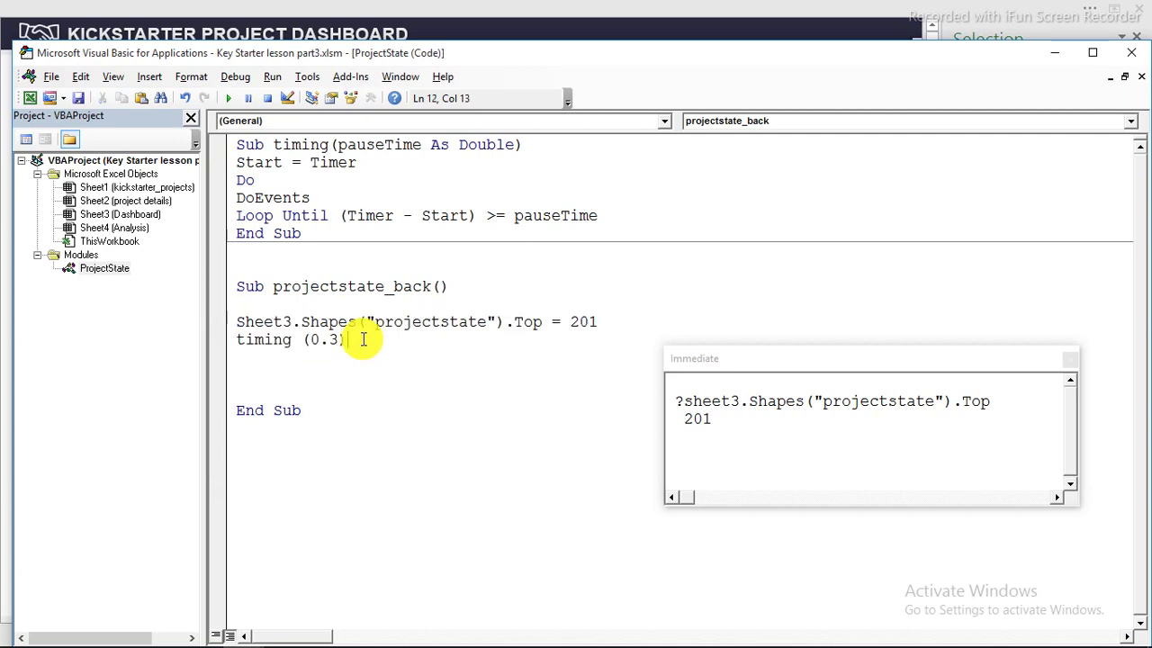
pyautogui.press('Return')
pyautogui.rightClick(270, 372)
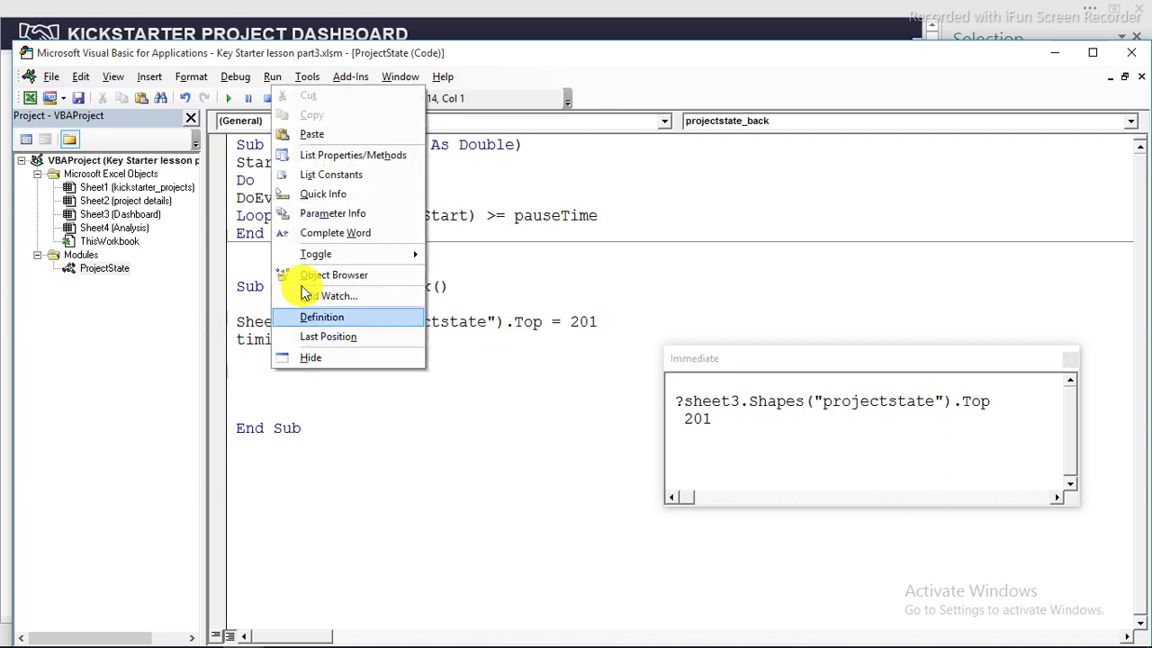
pyautogui.click(311, 135)
pyautogui.press('Return')
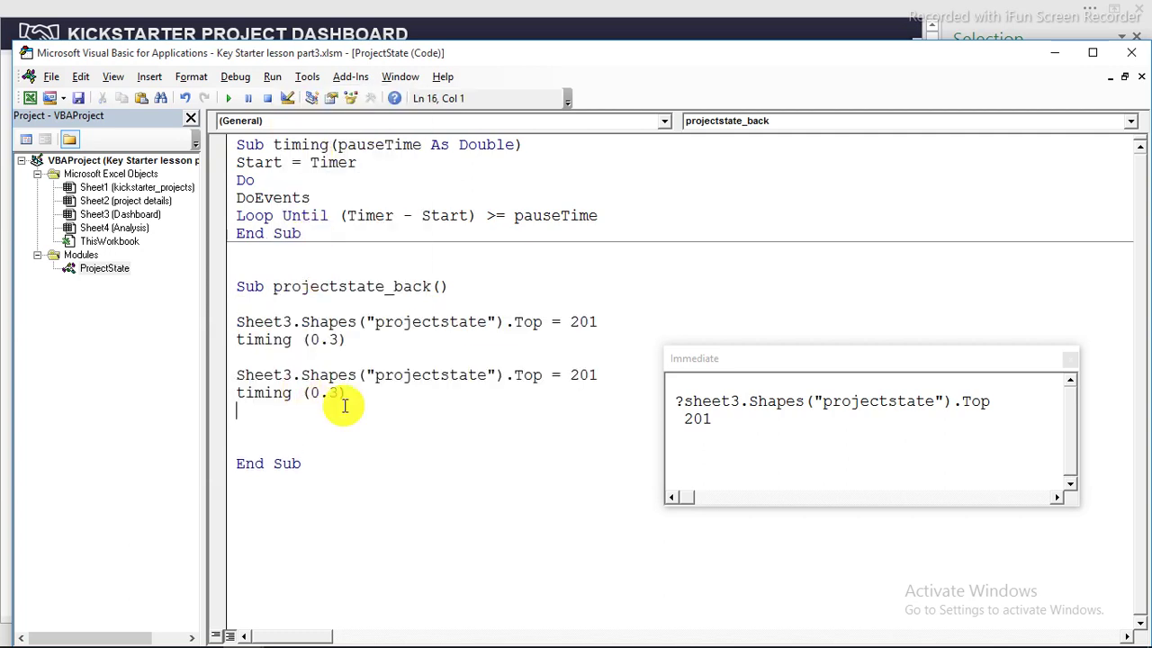
# Step: Paste three more copies of the Top = 201 and timing (0.3) pair above End Sub
pyautogui.rightClick(276, 426)
pyautogui.click(306, 192)
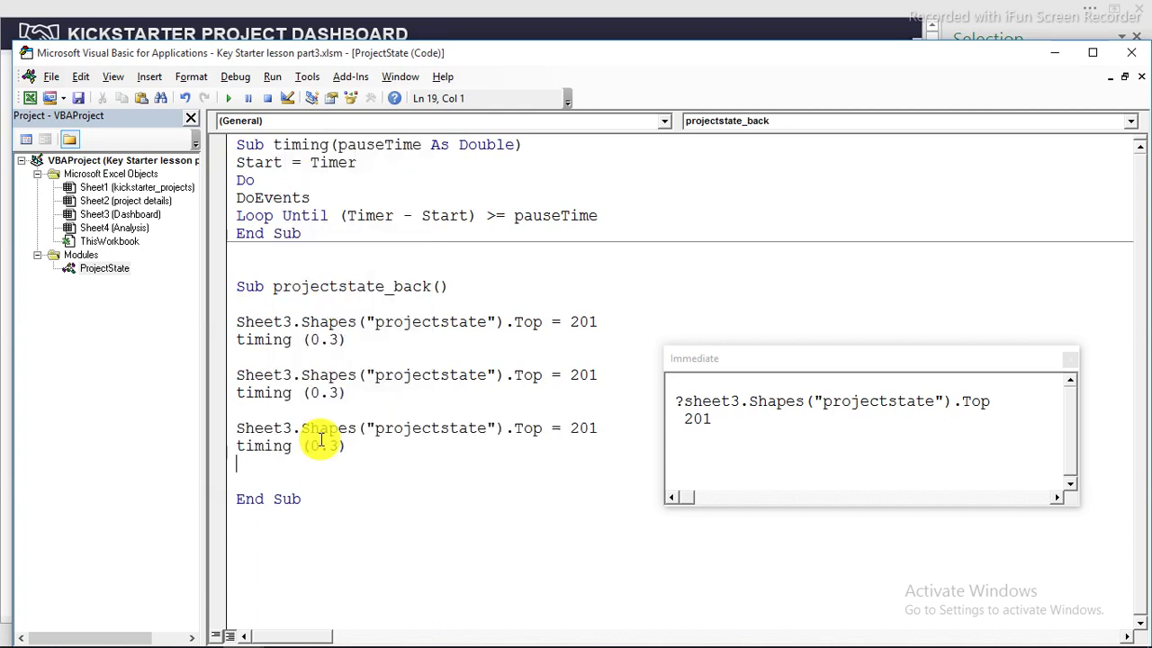
pyautogui.rightClick(305, 464)
pyautogui.click(317, 227)
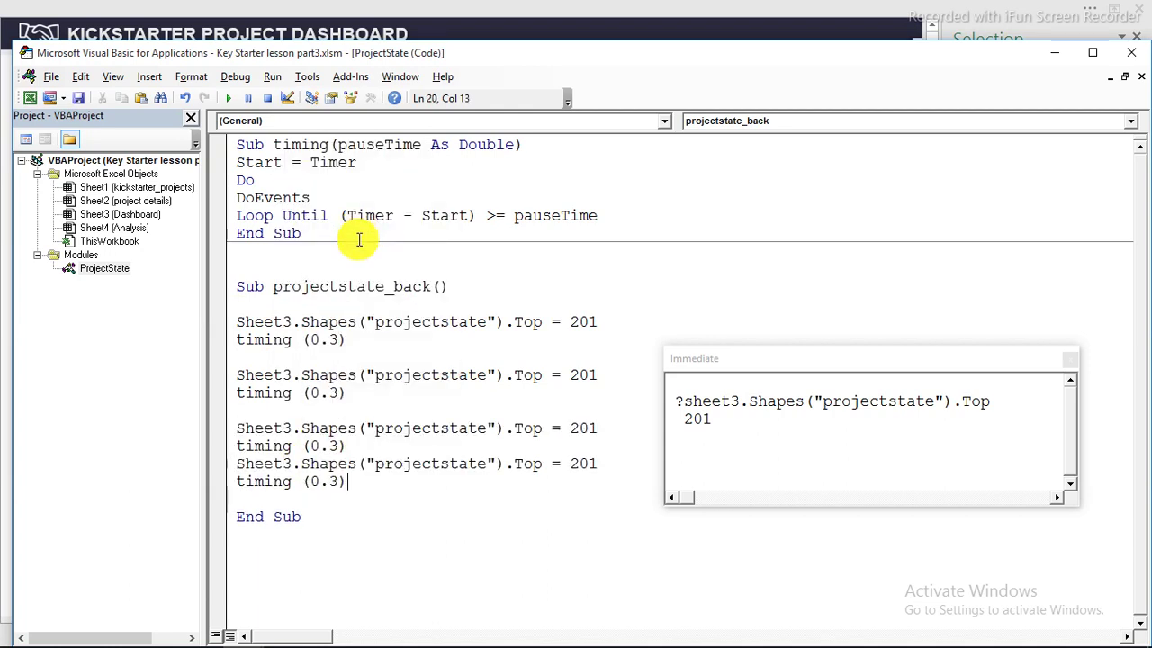
pyautogui.press('Return')
pyautogui.rightClick(306, 501)
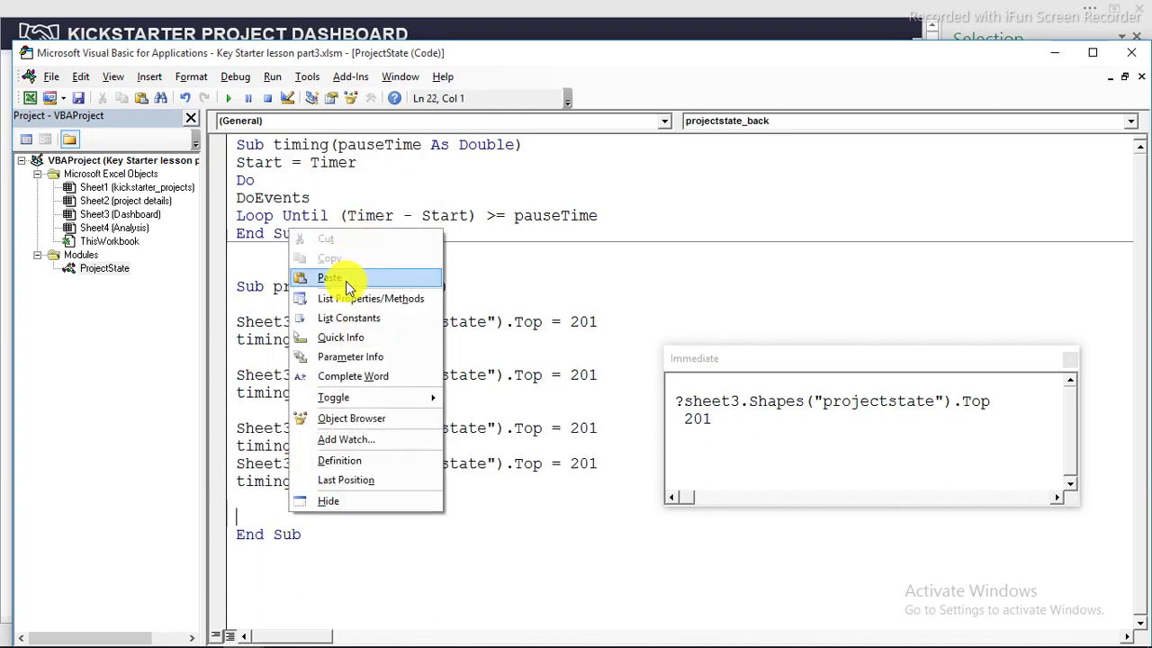
pyautogui.click(360, 272)
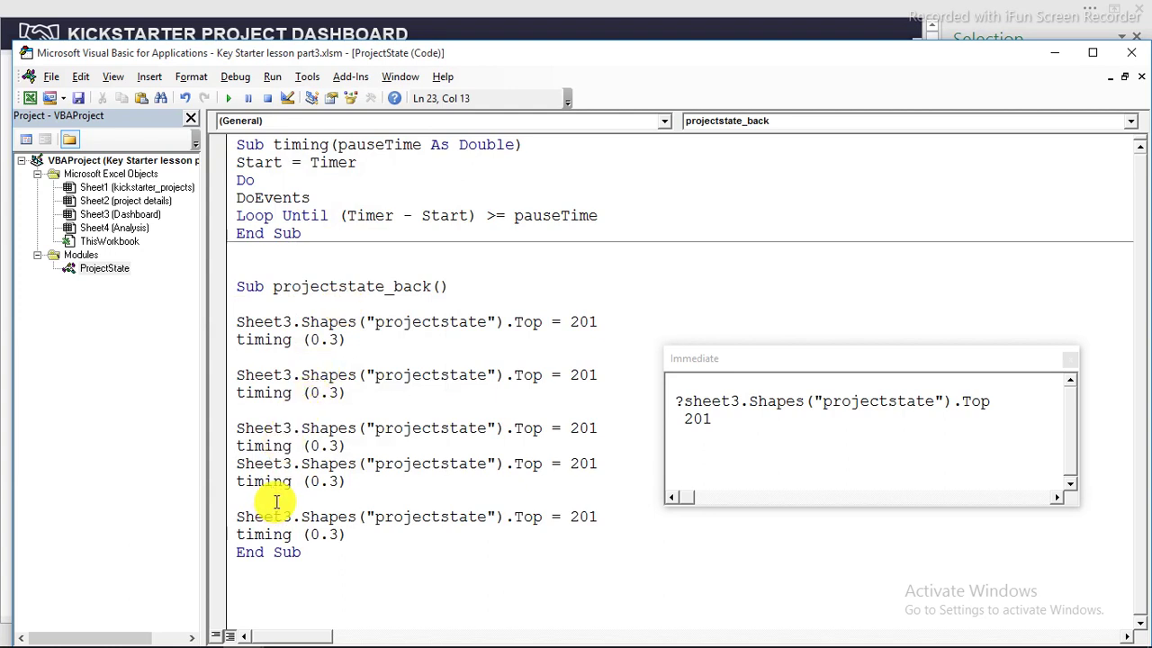
# Step: Remove the blank lines between the repeated Top and timing pairs
pyautogui.press('BackSpace')
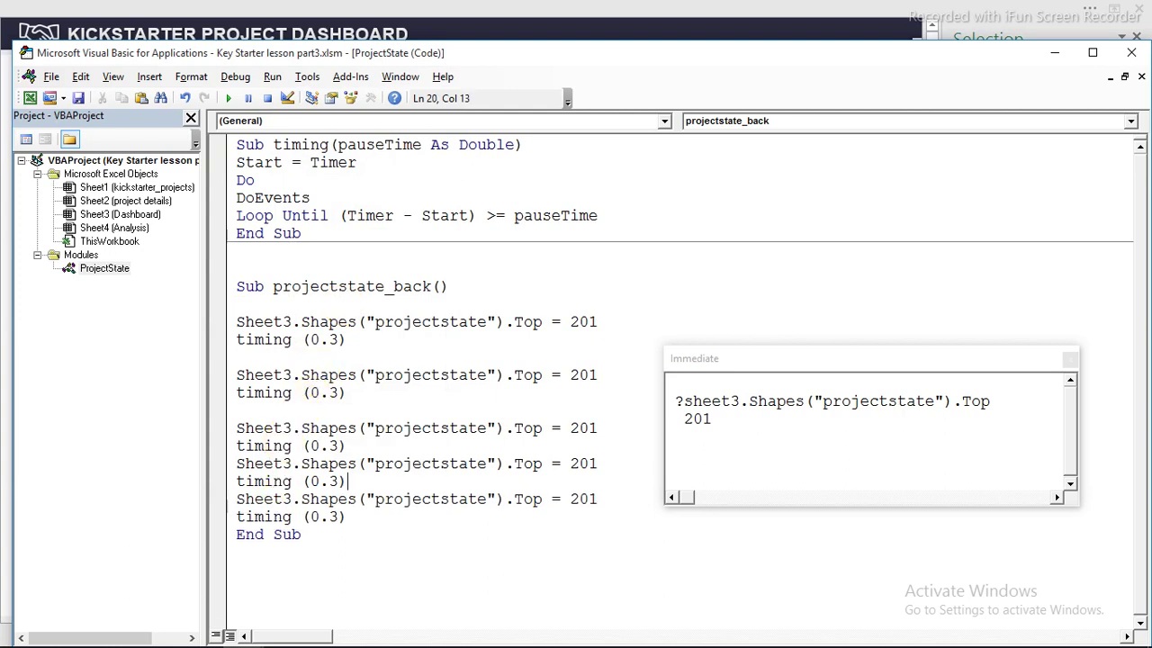
pyautogui.press('BackSpace')
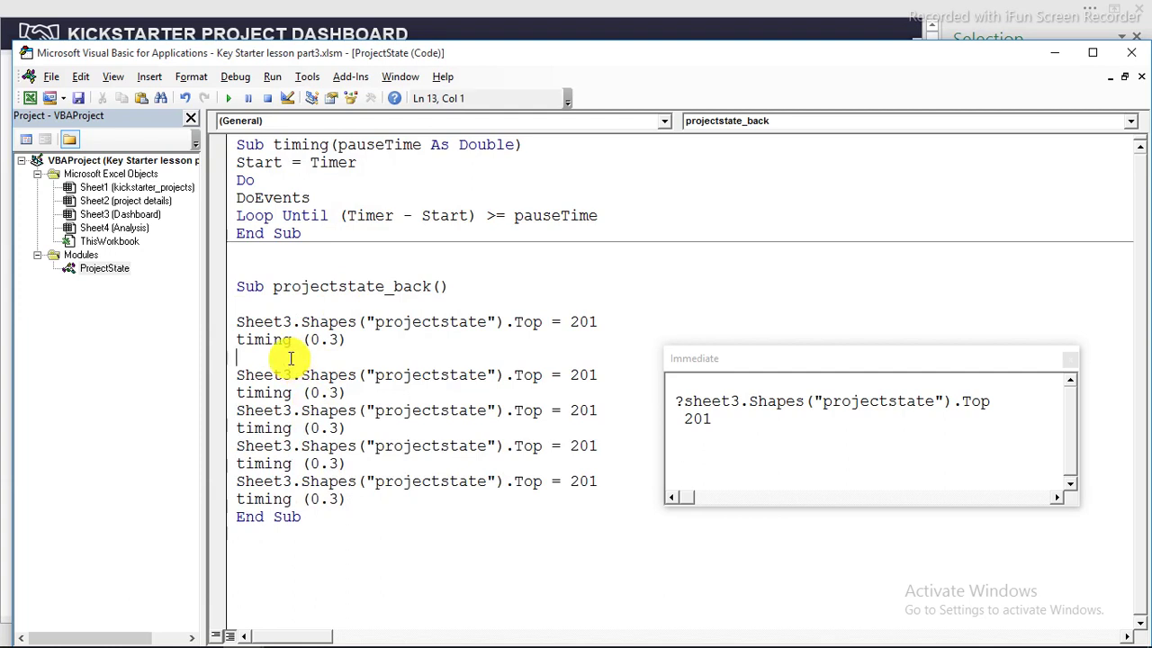
pyautogui.press('BackSpace')
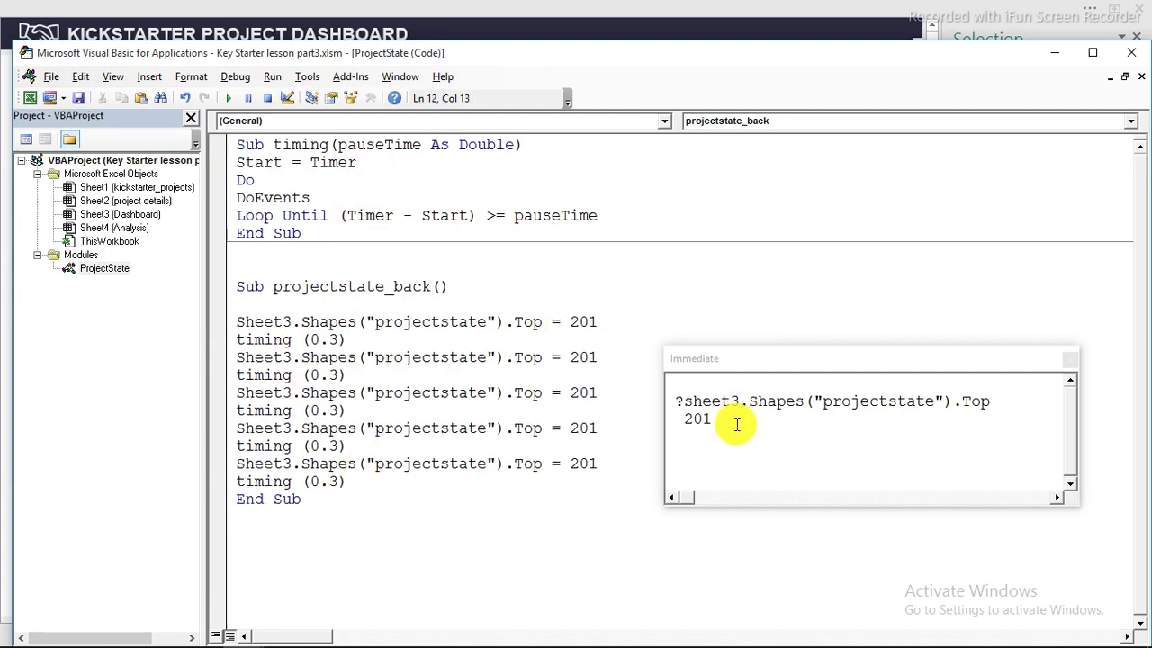
# Step: Switch to the Excel dashboard and move the ProjectState filter panel slightly upward
pyautogui.moveTo(726, 425); pyautogui.dragTo(678, 420)
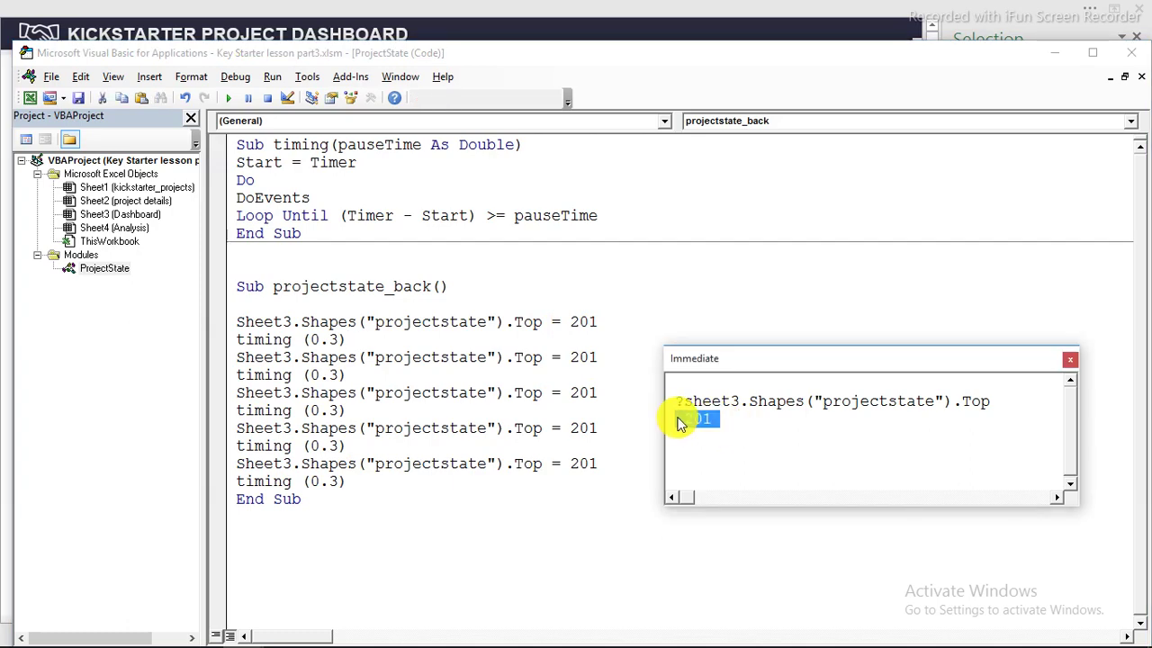
pyautogui.moveTo(252, 630)
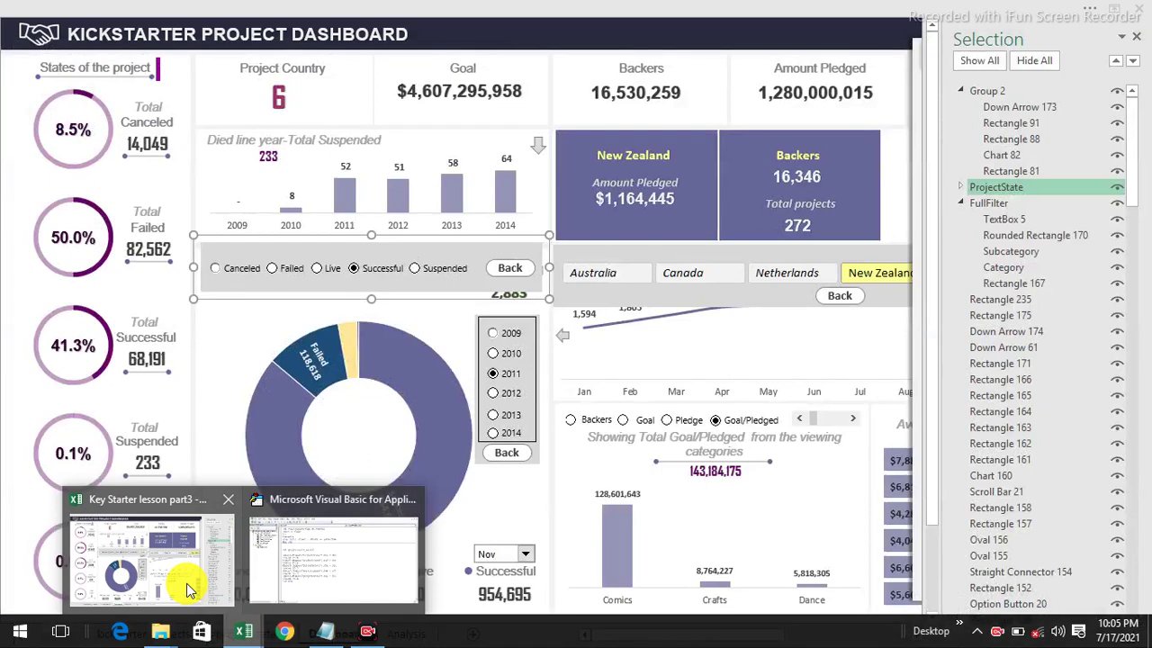
pyautogui.click(186, 583)
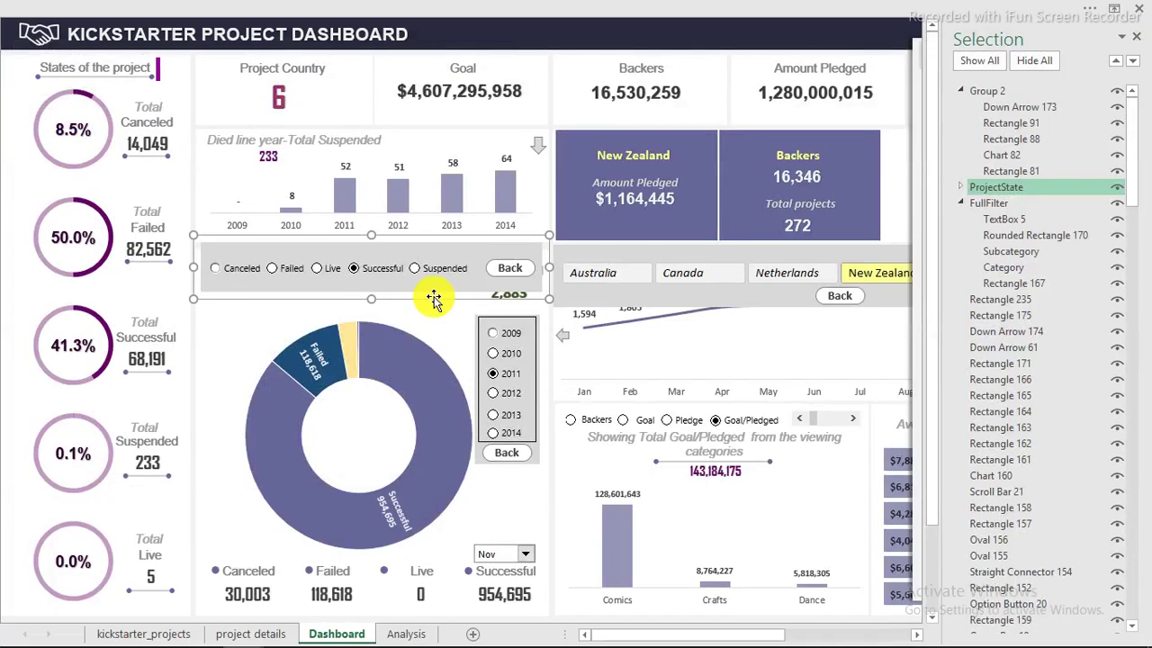
pyautogui.moveTo(432, 298); pyautogui.dragTo(432, 291)
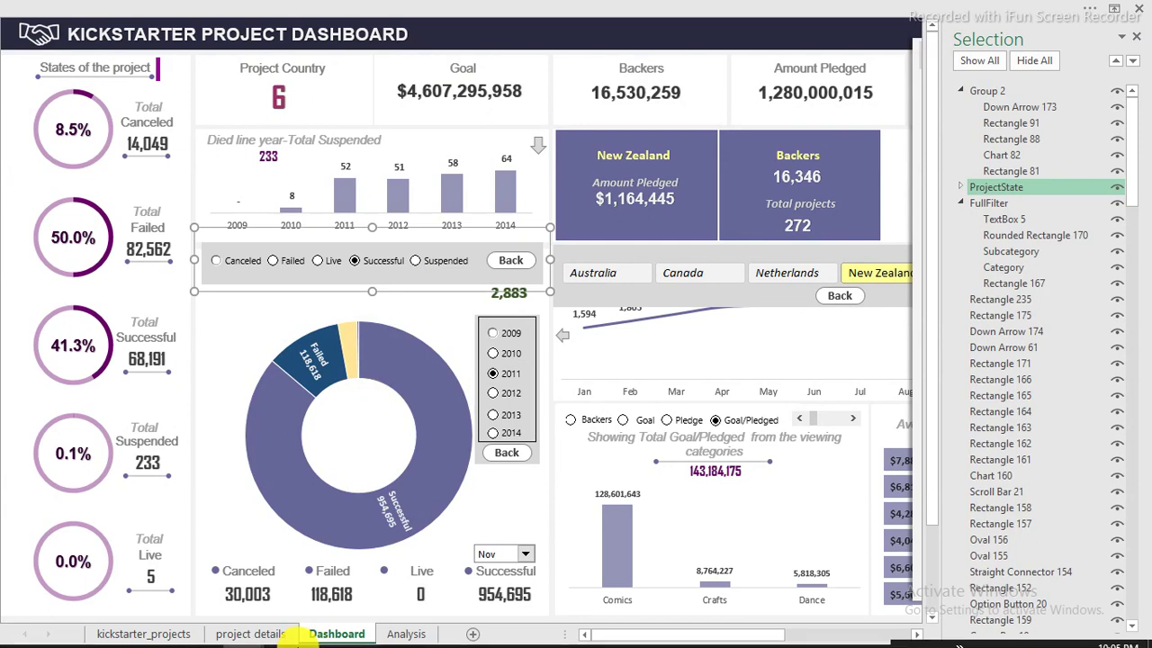
# Step: Return to the VBA editor and query the projectstate shape's current Top value in the Immediate window
pyautogui.moveTo(291, 630)
pyautogui.moveTo(251, 636)
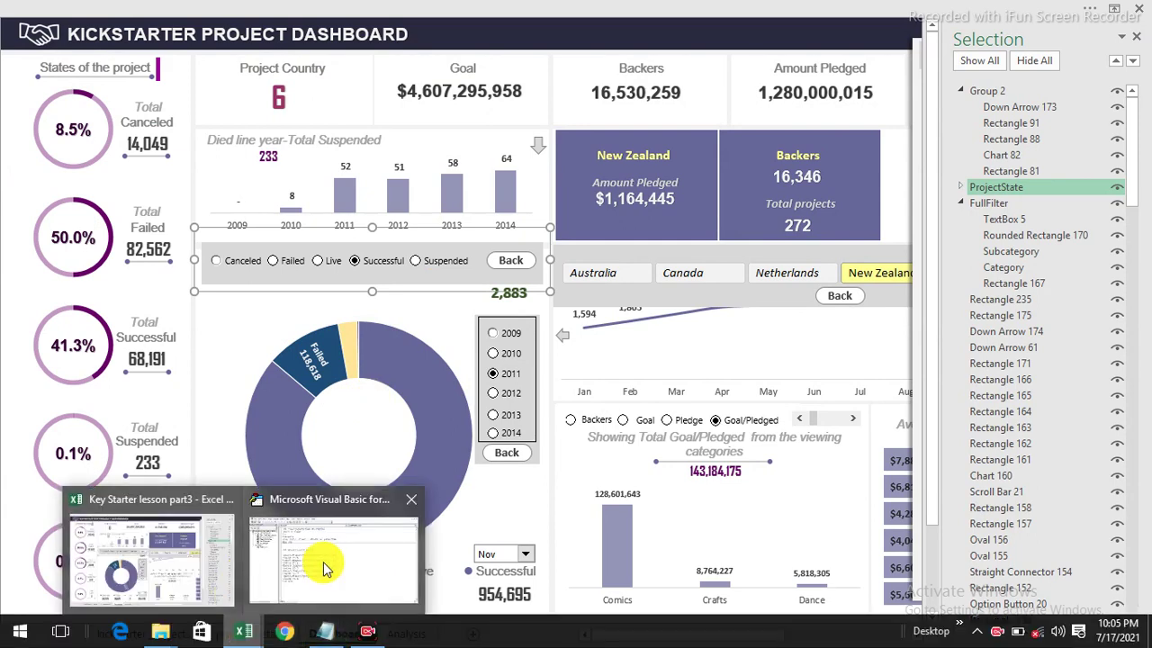
pyautogui.click(319, 561)
pyautogui.click(1028, 404)
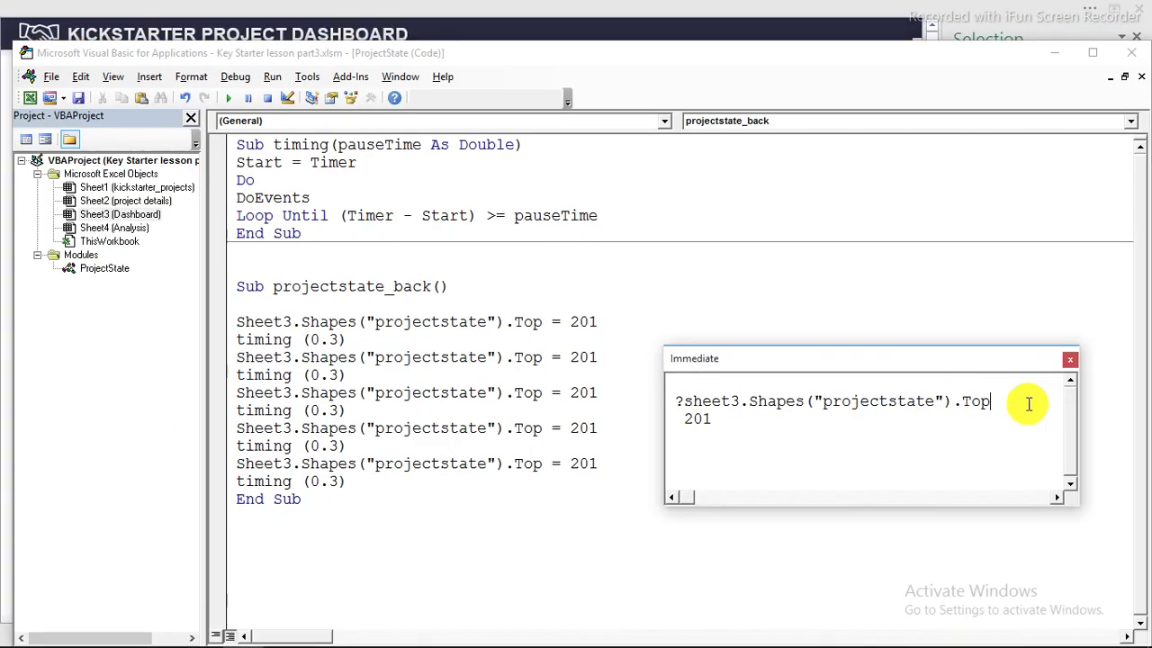
pyautogui.press('Return')
# Step: Copy the newest Immediate window result and use it to set the second Top statement to 194.25
pyautogui.moveTo(692, 419)
pyautogui.mouseDown()
pyautogui.moveTo(747, 419)
pyautogui.moveTo(690, 414)
pyautogui.mouseUp()
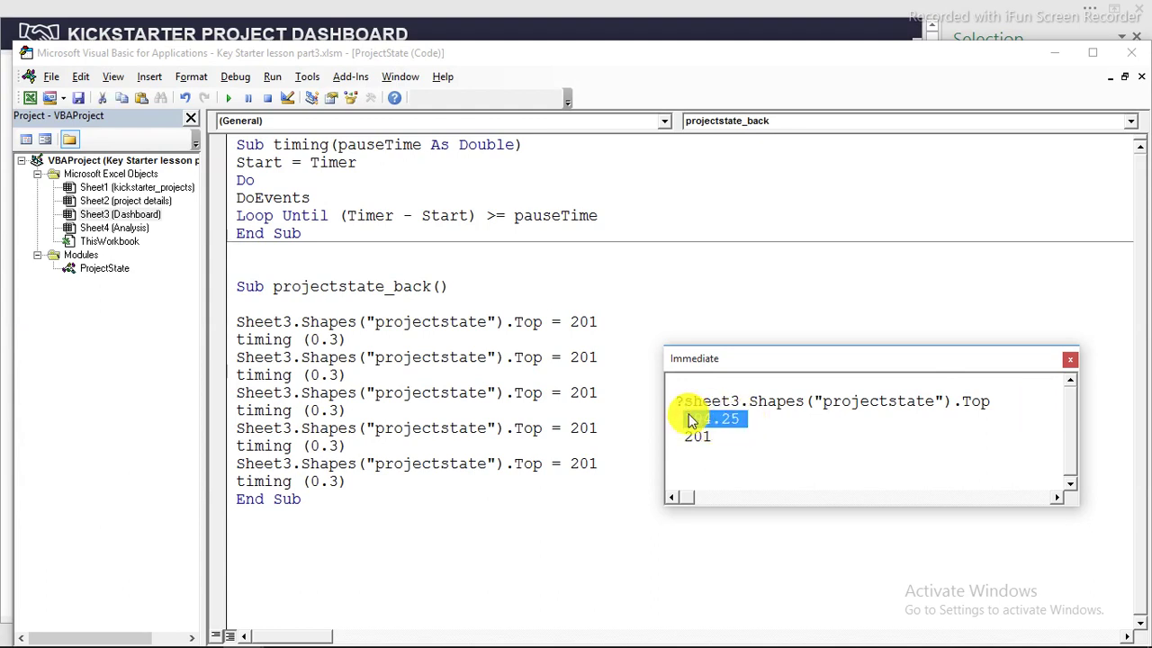
pyautogui.rightClick(690, 420)
pyautogui.click(727, 445)
pyautogui.moveTo(599, 357); pyautogui.dragTo(563, 357)
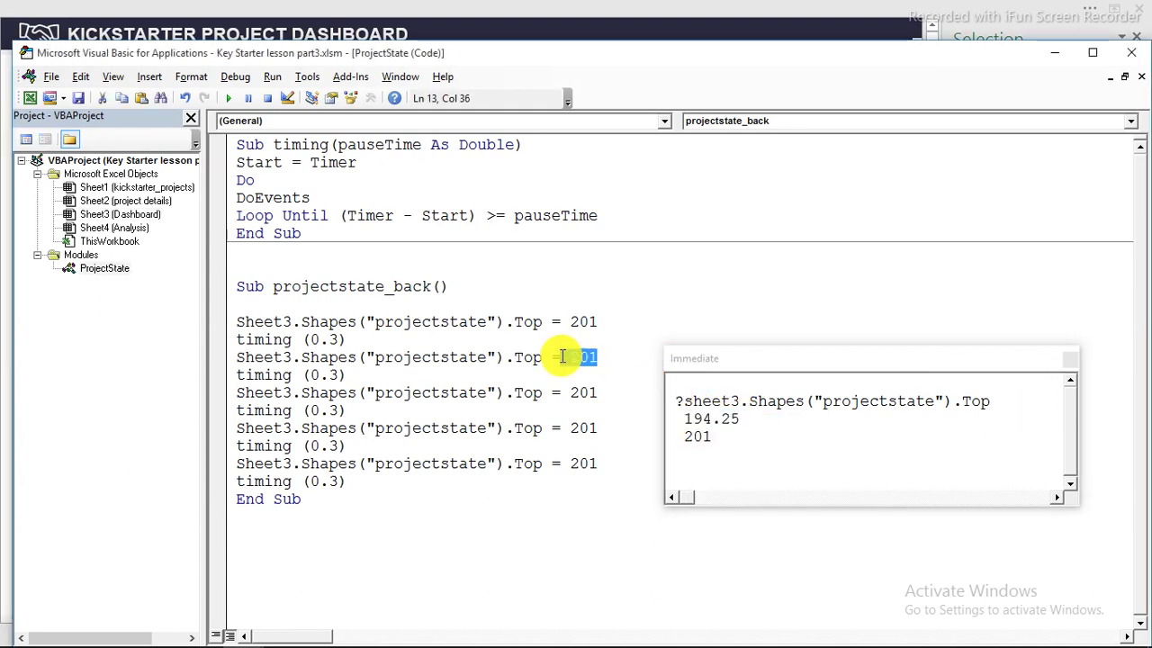
pyautogui.rightClick(583, 358)
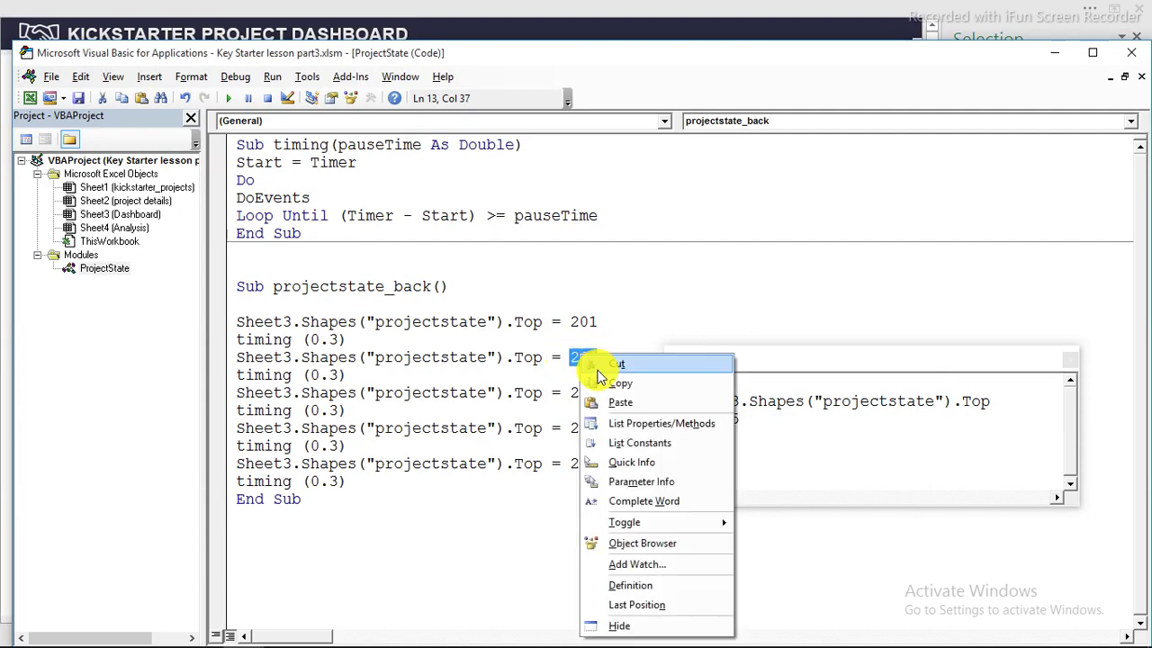
pyautogui.click(601, 398)
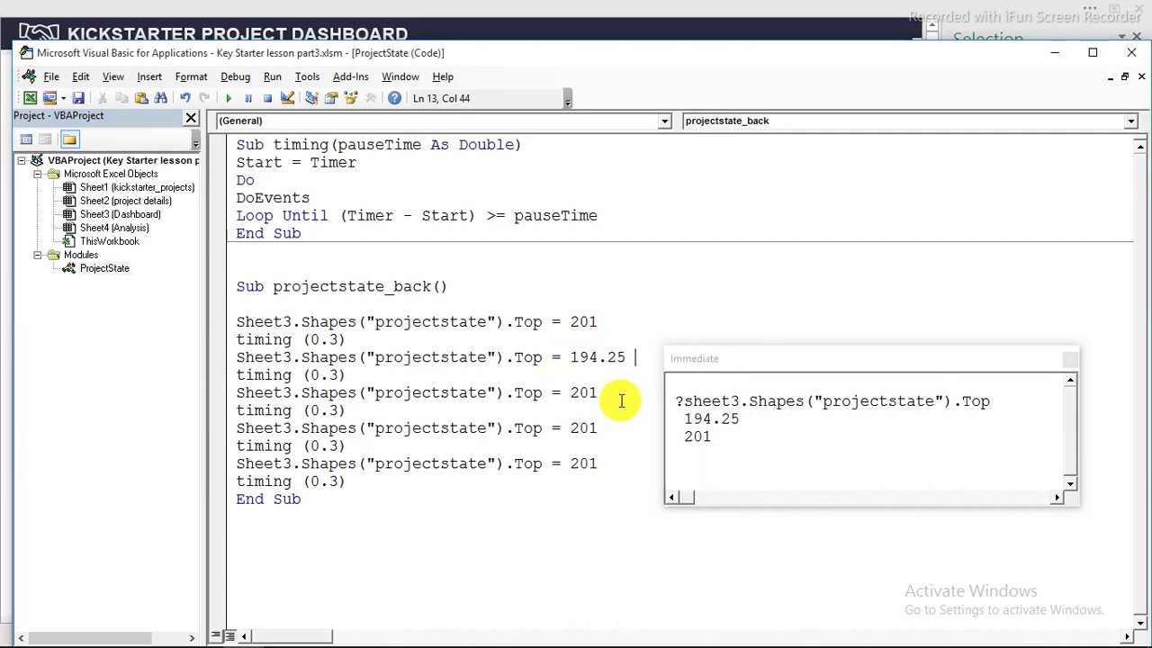
# Step: Move the ProjectState panel slightly further up on the dashboard and query its Top value in the VBA editor's Immediate window
pyautogui.click(30, 99)
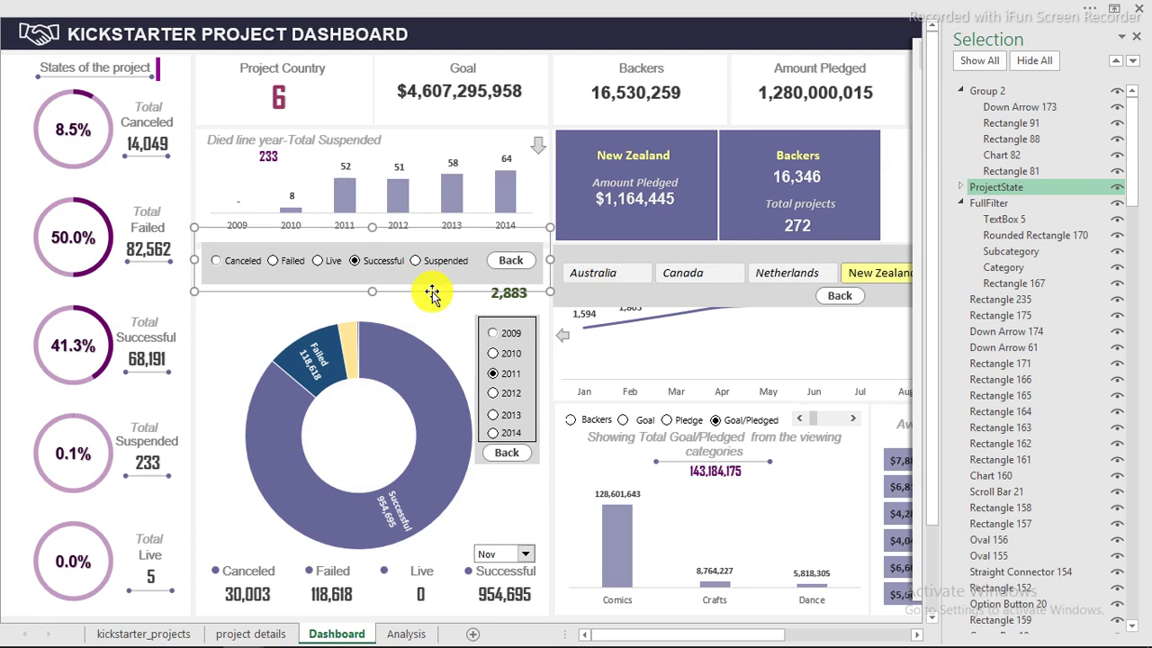
pyautogui.moveTo(432, 292); pyautogui.dragTo(432, 286)
pyautogui.moveTo(335, 635)
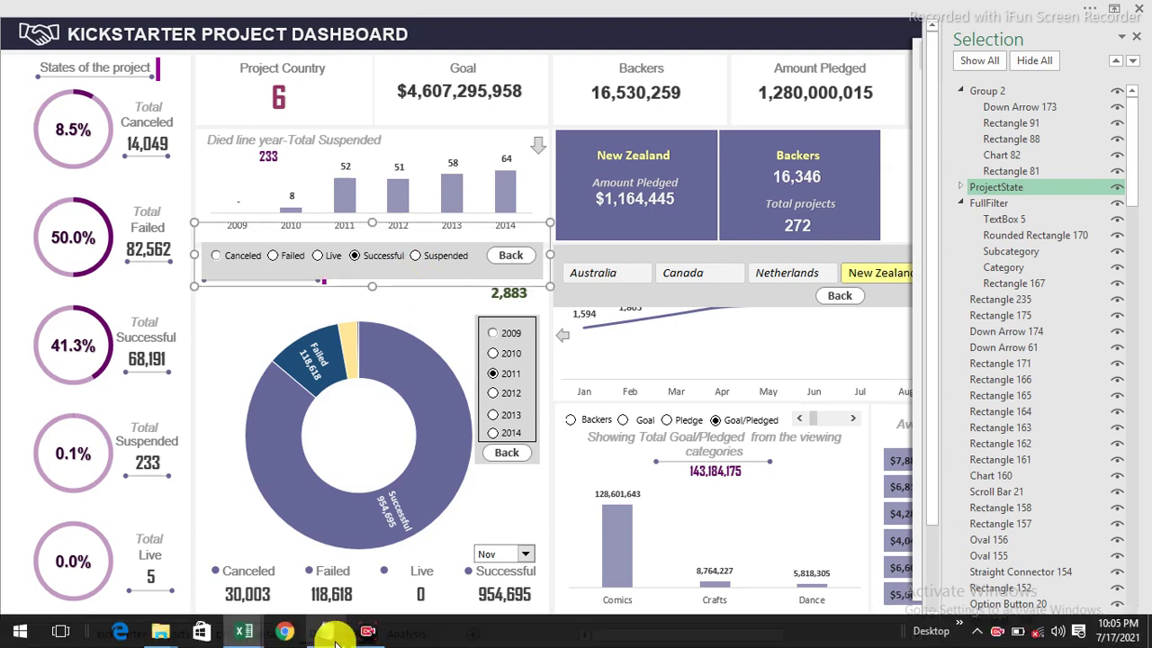
pyautogui.moveTo(249, 630)
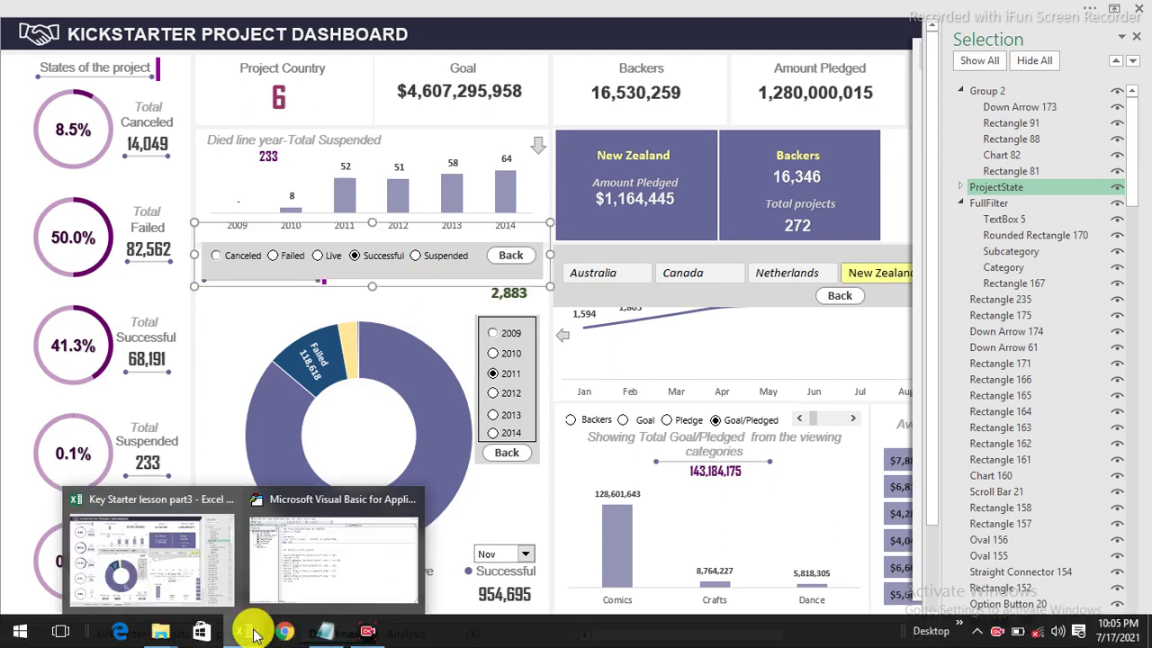
pyautogui.click(301, 573)
pyautogui.click(1015, 396)
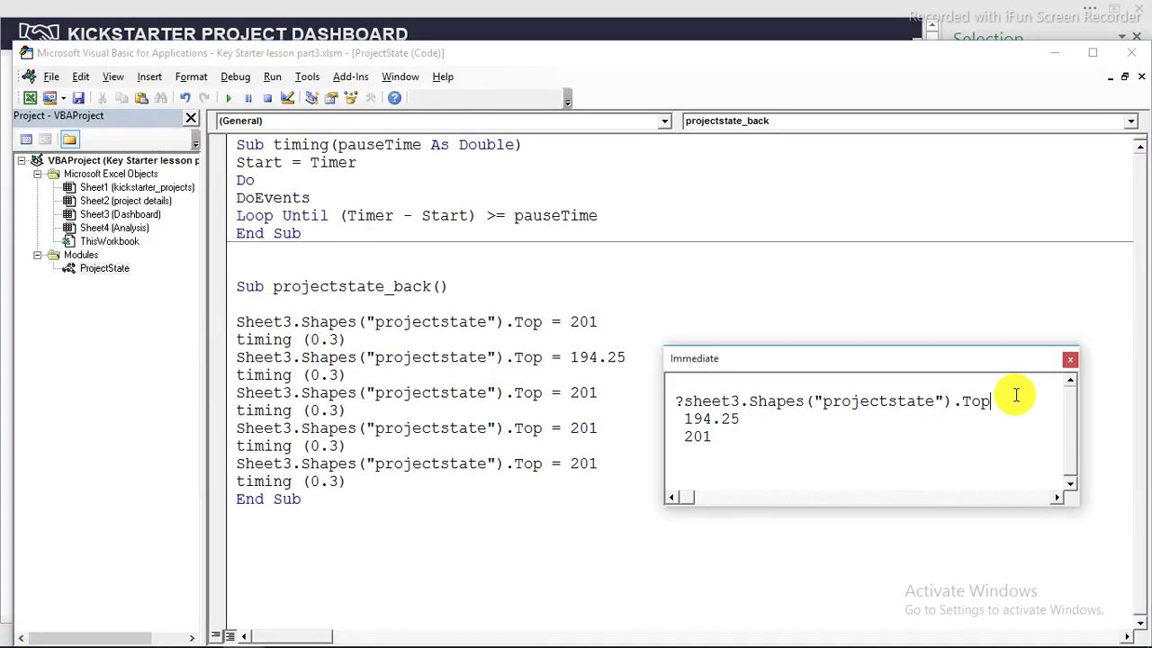
pyautogui.press('Return')
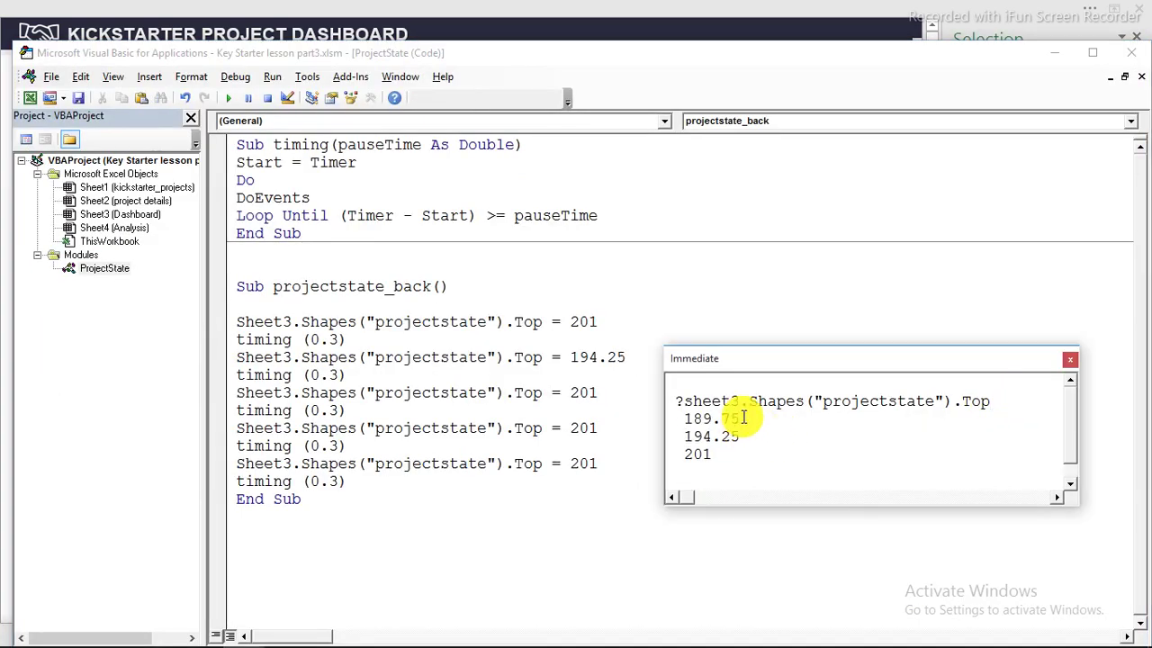
# Step: Set the third Top statement in projectstate_back to 189.75 by copying the newest Immediate window result
pyautogui.moveTo(744, 417); pyautogui.dragTo(694, 416)
pyautogui.rightClick(693, 423)
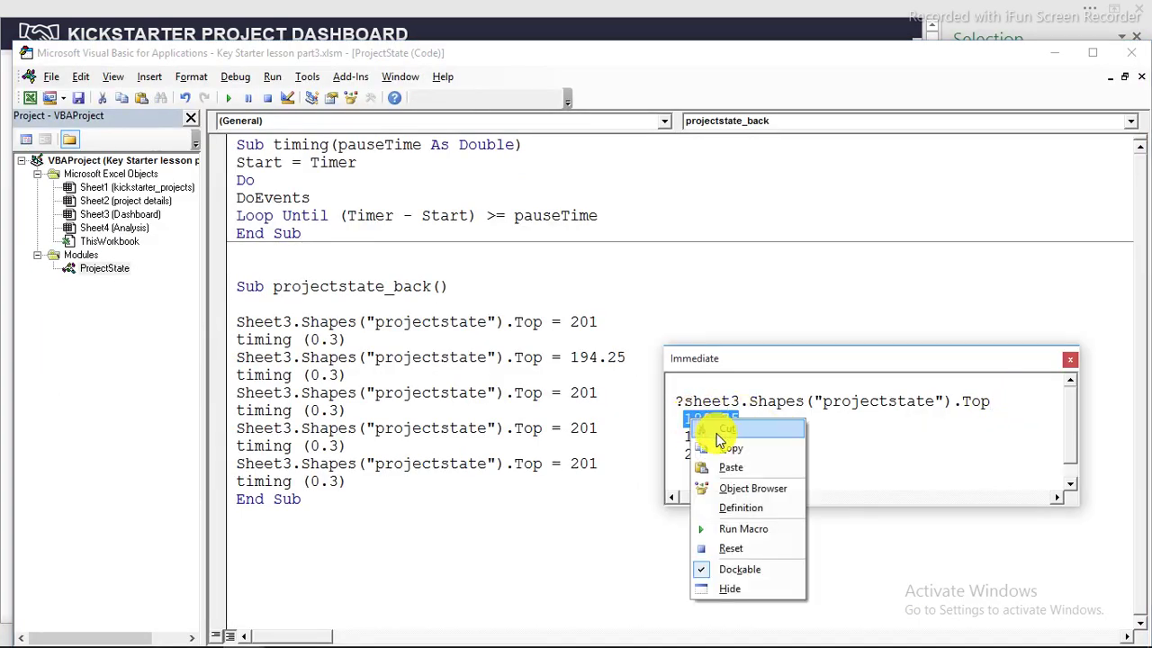
pyautogui.click(716, 448)
pyautogui.click(608, 391)
pyautogui.moveTo(608, 392); pyautogui.dragTo(578, 391)
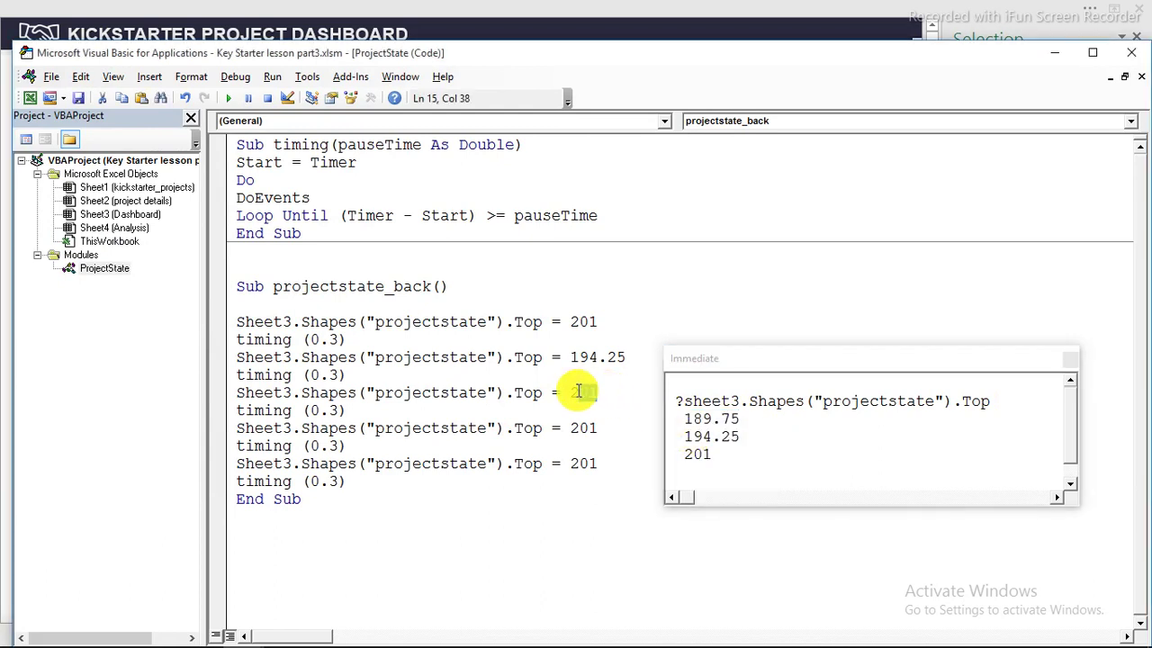
pyautogui.rightClick(576, 396)
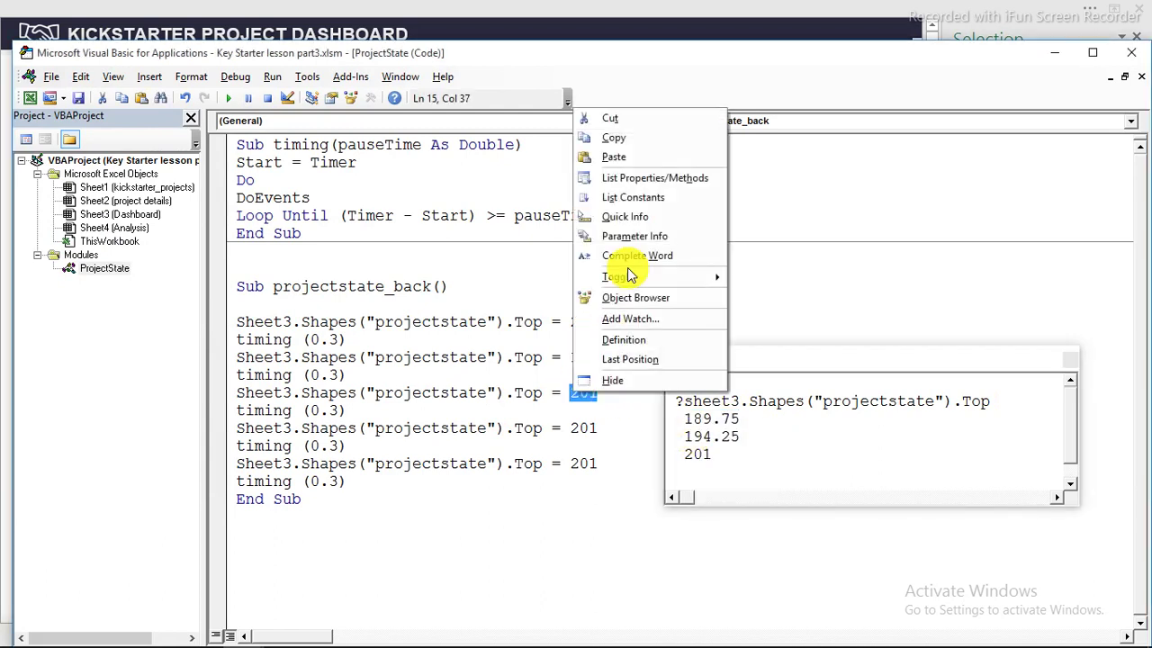
pyautogui.click(621, 155)
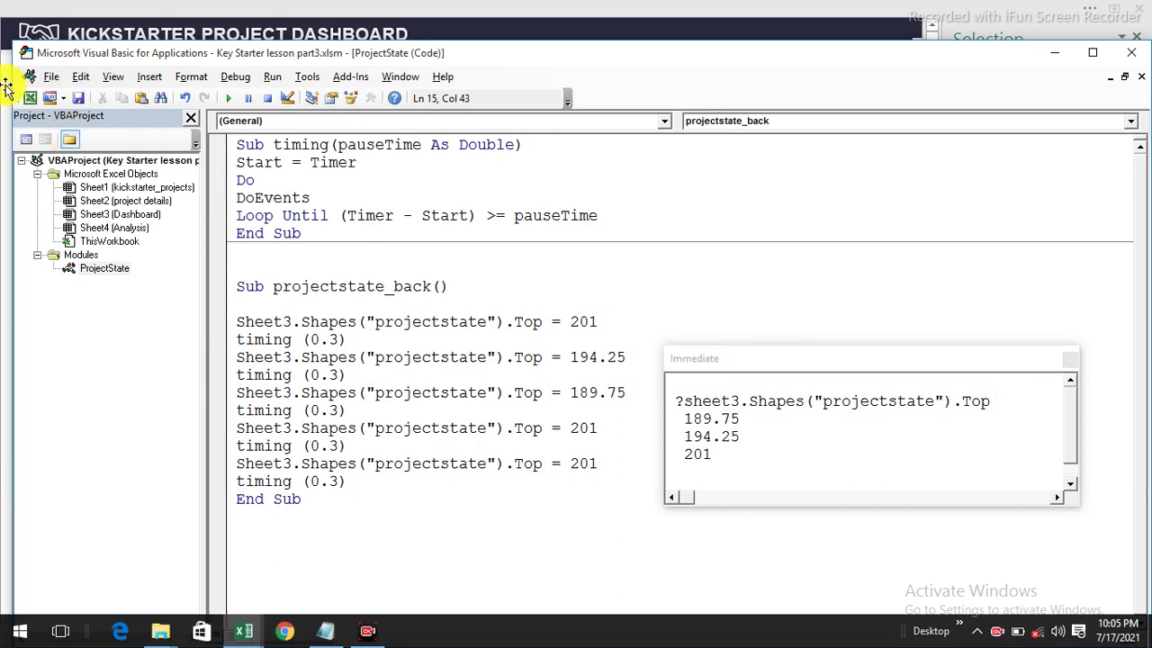
# Step: Nudge the ProjectState panel up another increment on the Excel dashboard and rerun the Top query in the VBA editor
pyautogui.click(31, 99)
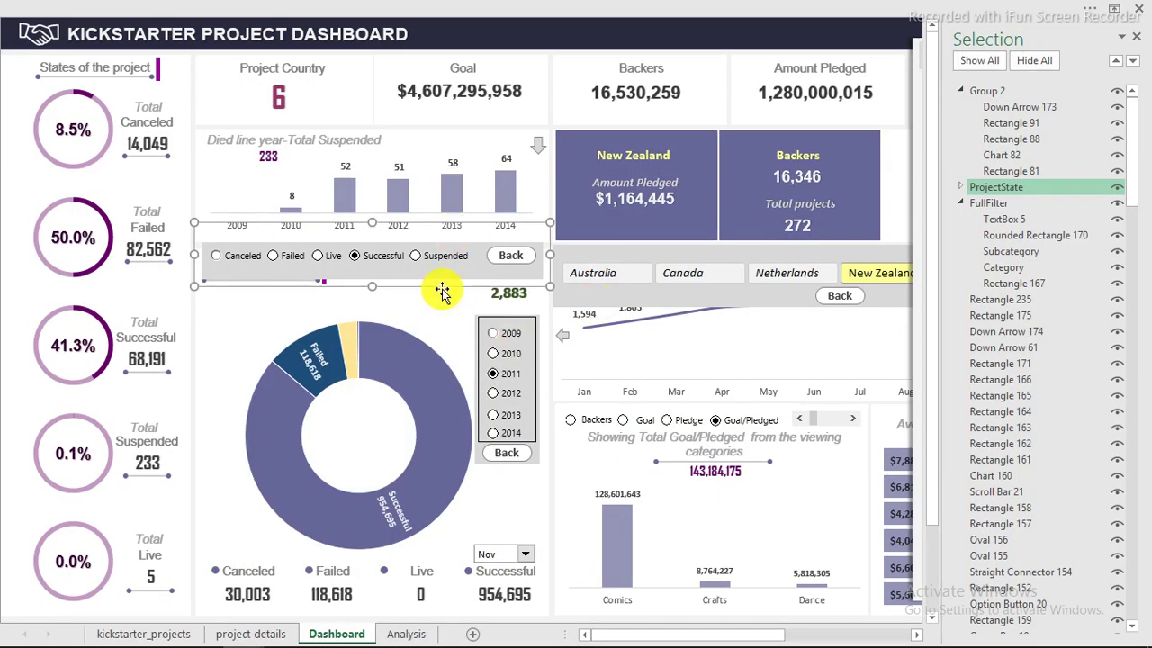
pyautogui.moveTo(443, 280); pyautogui.dragTo(443, 277)
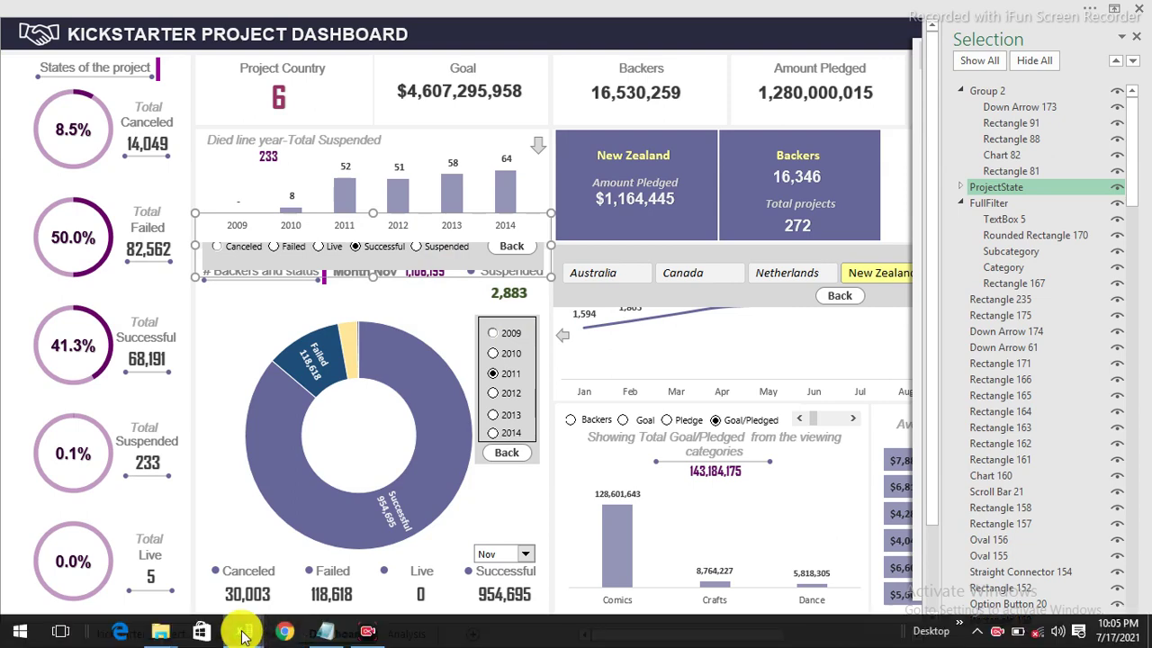
pyautogui.moveTo(243, 634)
pyautogui.click(306, 569)
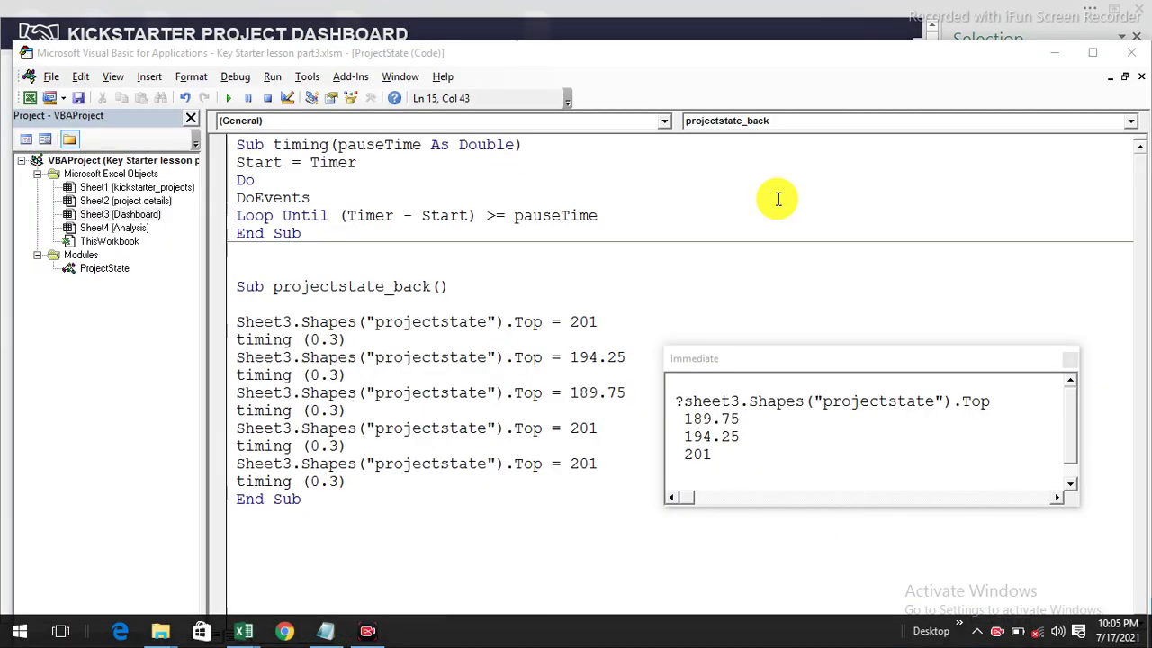
pyautogui.click(1006, 400)
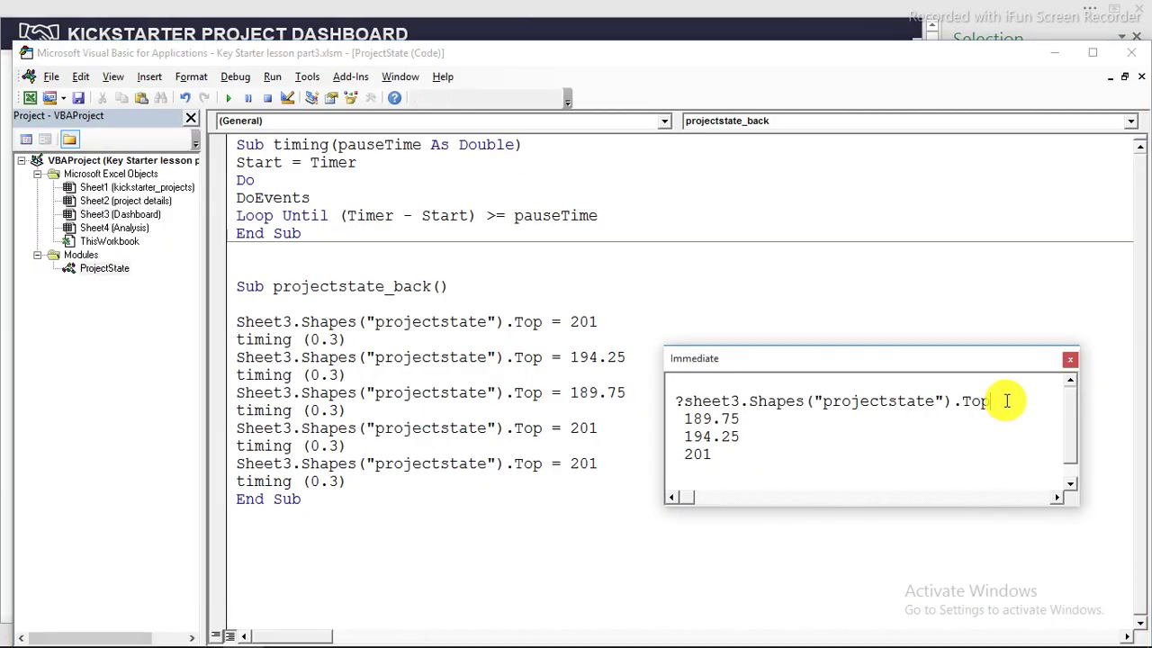
pyautogui.press('Return')
# Step: Set the fourth Top statement in projectstate_back to 181.5, copied from the newest query result
pyautogui.moveTo(731, 419); pyautogui.dragTo(689, 419)
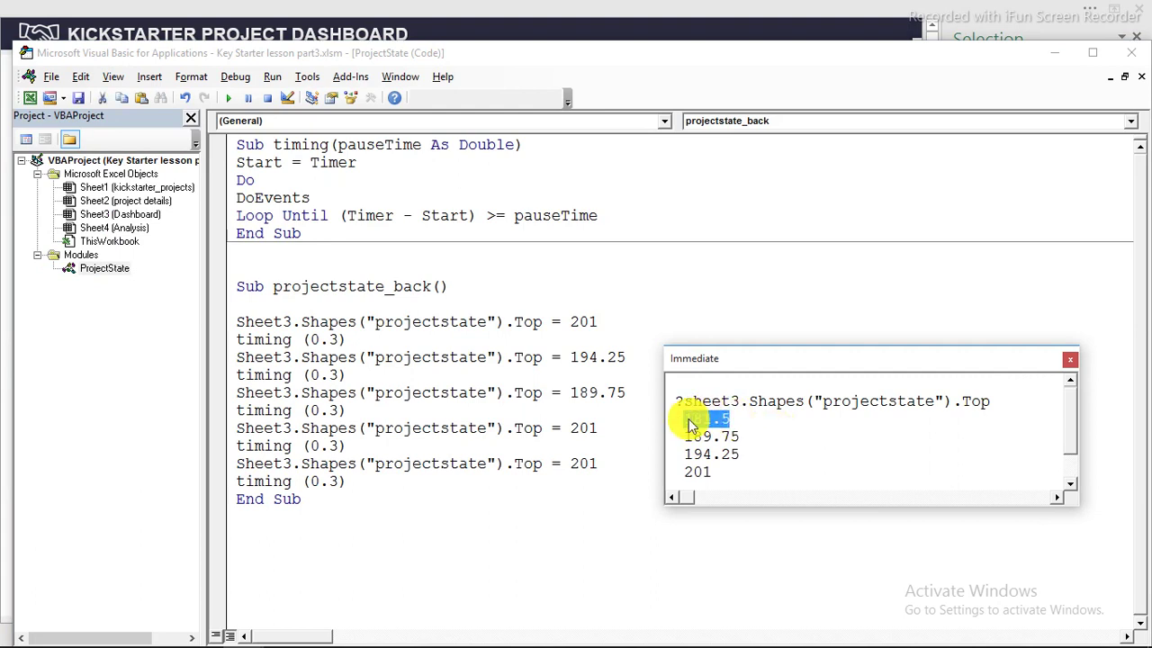
pyautogui.rightClick(690, 427)
pyautogui.click(694, 437)
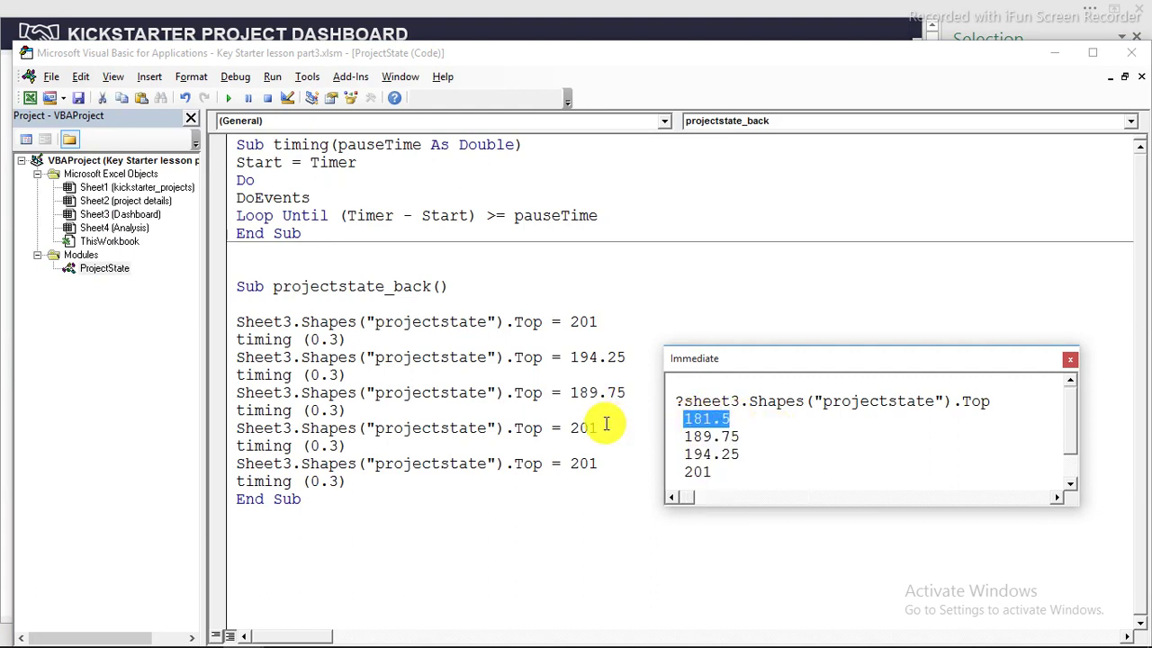
pyautogui.moveTo(606, 427); pyautogui.dragTo(576, 426)
pyautogui.rightClick(579, 432)
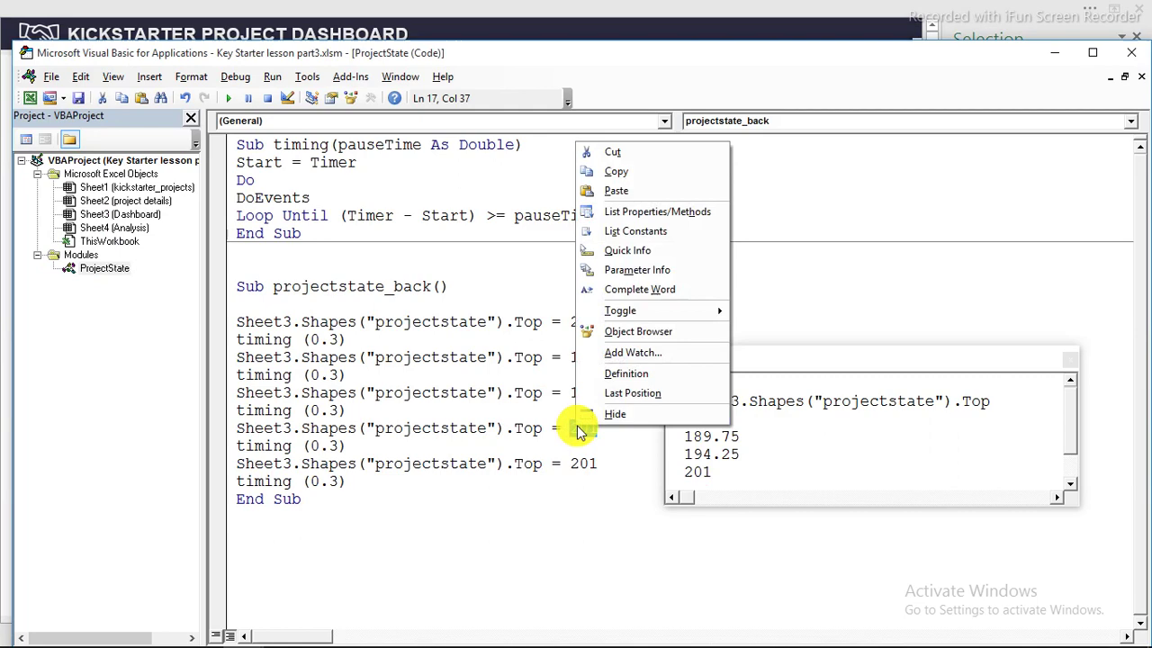
pyautogui.click(643, 185)
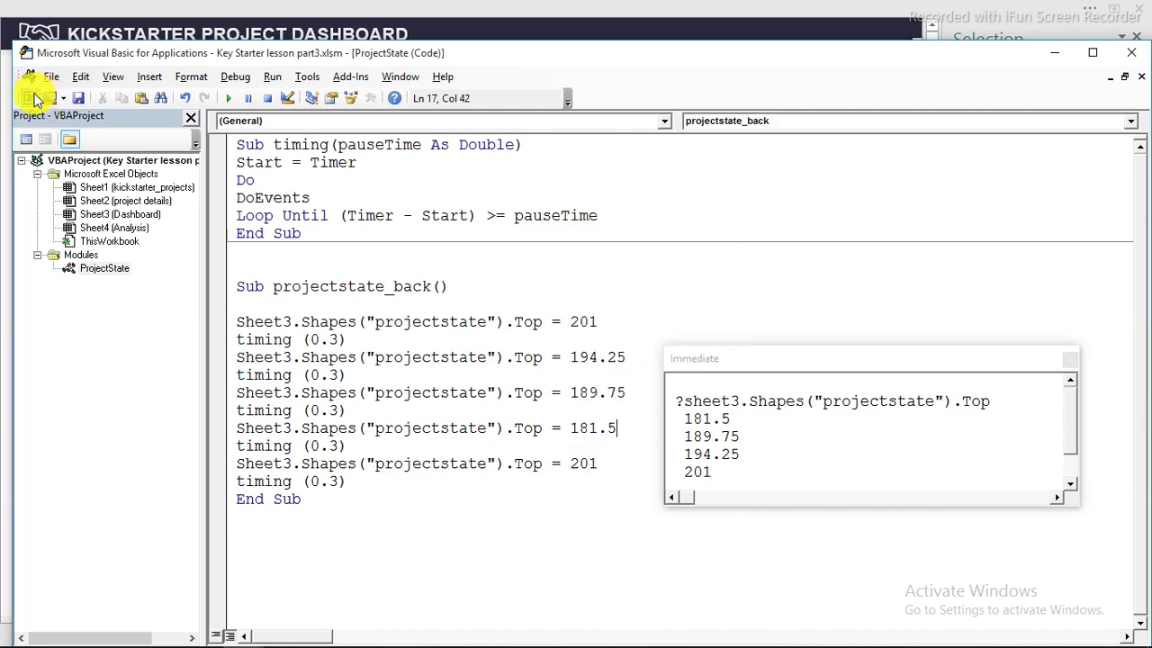
# Step: Raise the ProjectState panel once more on the dashboard and query the new Top position in the Immediate window
pyautogui.click(36, 99)
pyautogui.click(451, 271)
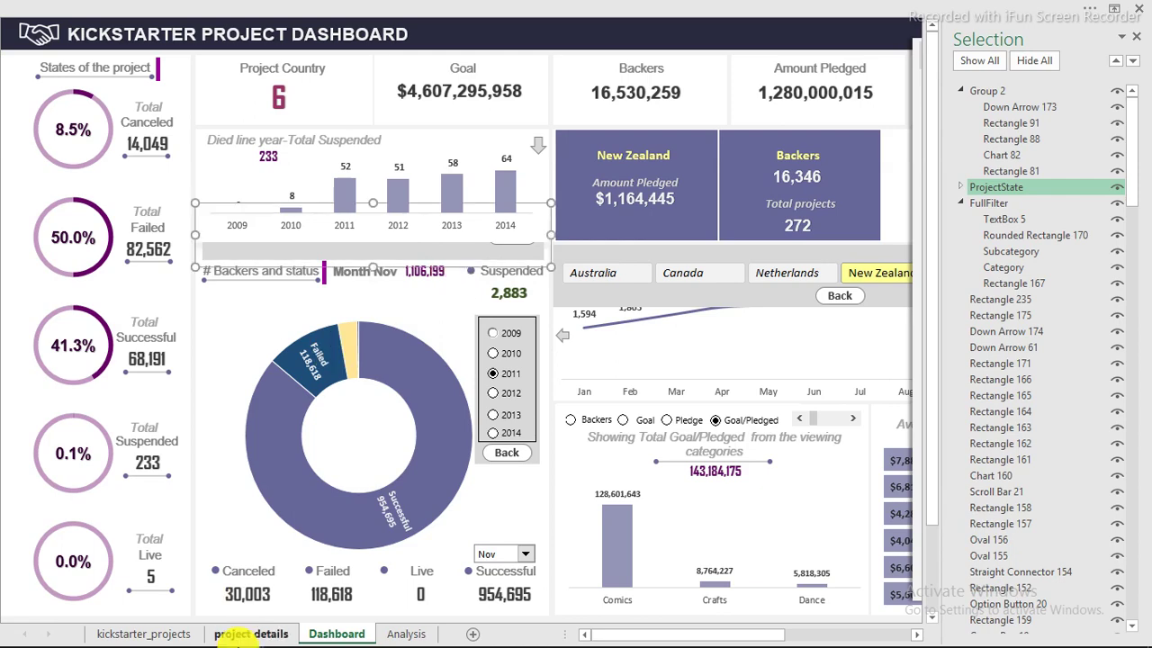
pyautogui.click(102, 13)
pyautogui.click(19, 79)
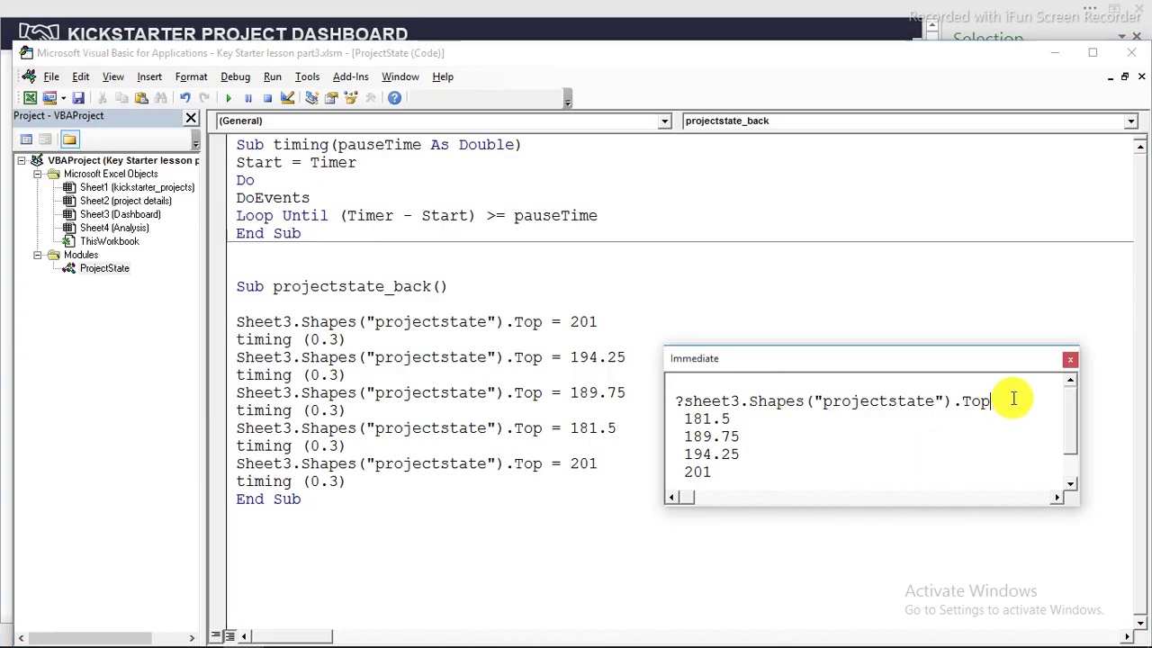
pyautogui.press('Return')
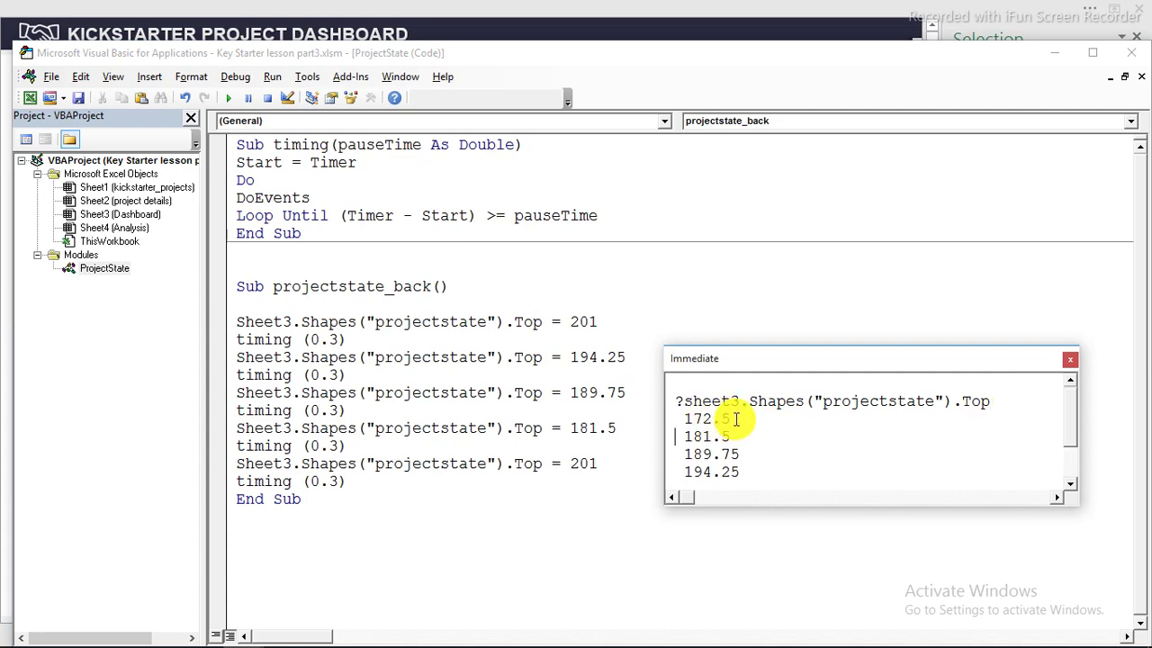
# Step: Set the fifth Top statement in projectstate_back to 172.5, copied from the newest query result
pyautogui.moveTo(729, 418); pyautogui.dragTo(686, 418)
pyautogui.rightClick(687, 422)
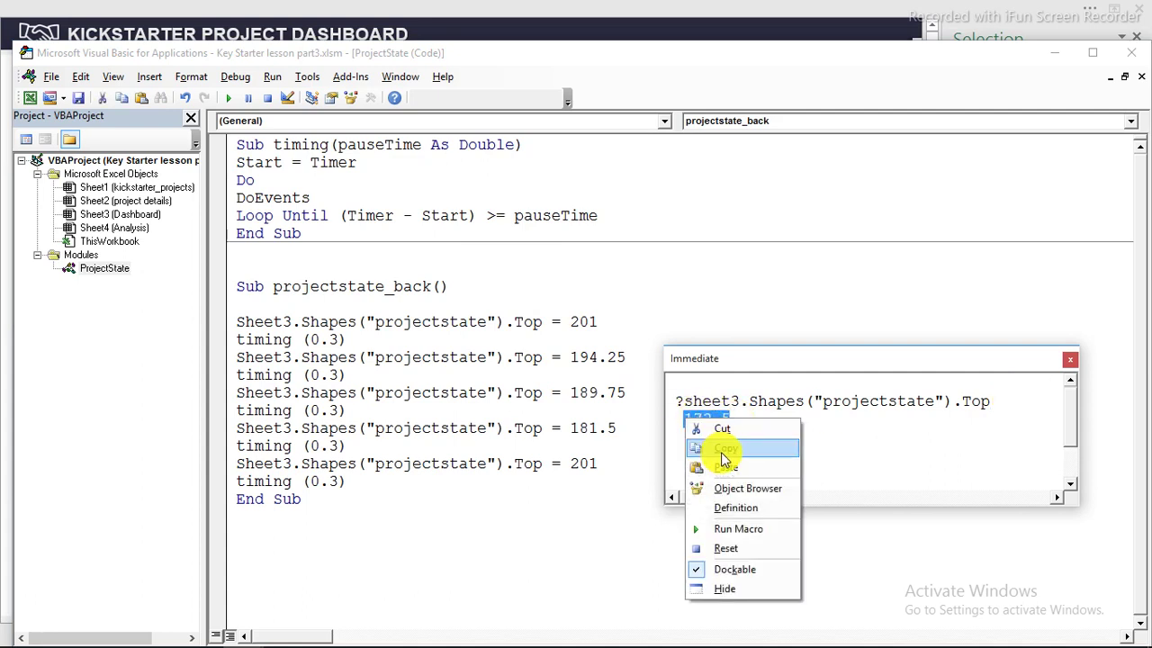
pyautogui.click(704, 455)
pyautogui.moveTo(611, 459); pyautogui.dragTo(576, 463)
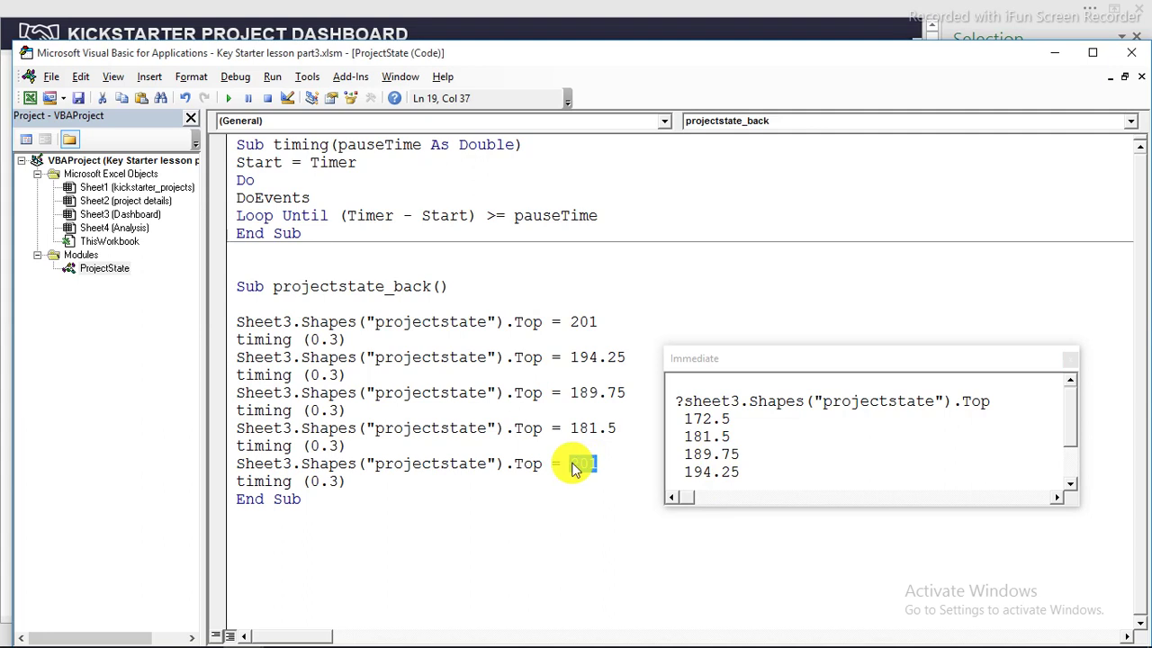
pyautogui.rightClick(580, 466)
pyautogui.click(648, 154)
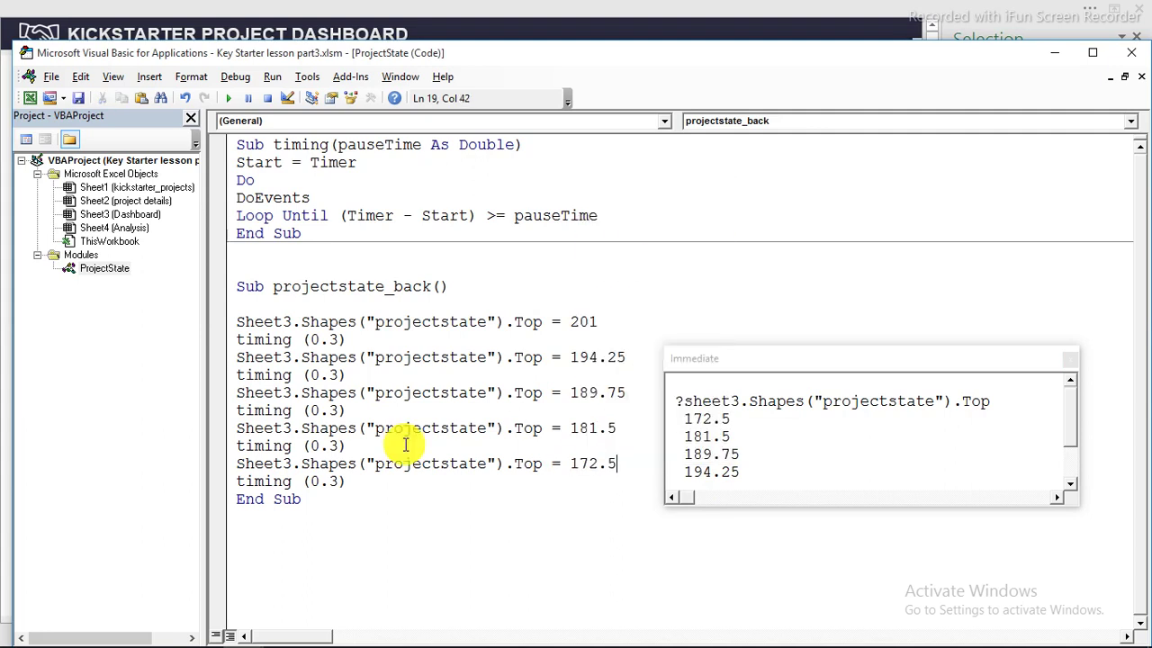
# Step: Copy the 181.5 and 172.5 Top statements with their timing (0.3) calls and paste them above End Sub
pyautogui.moveTo(358, 480); pyautogui.dragTo(244, 430)
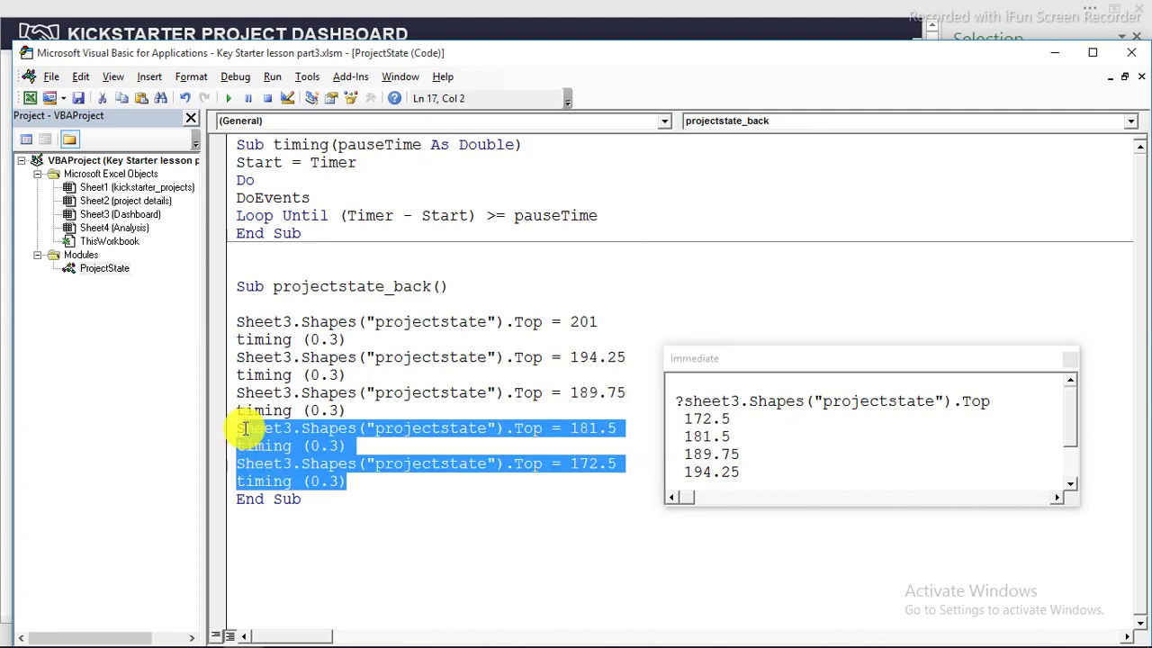
pyautogui.rightClick(252, 430)
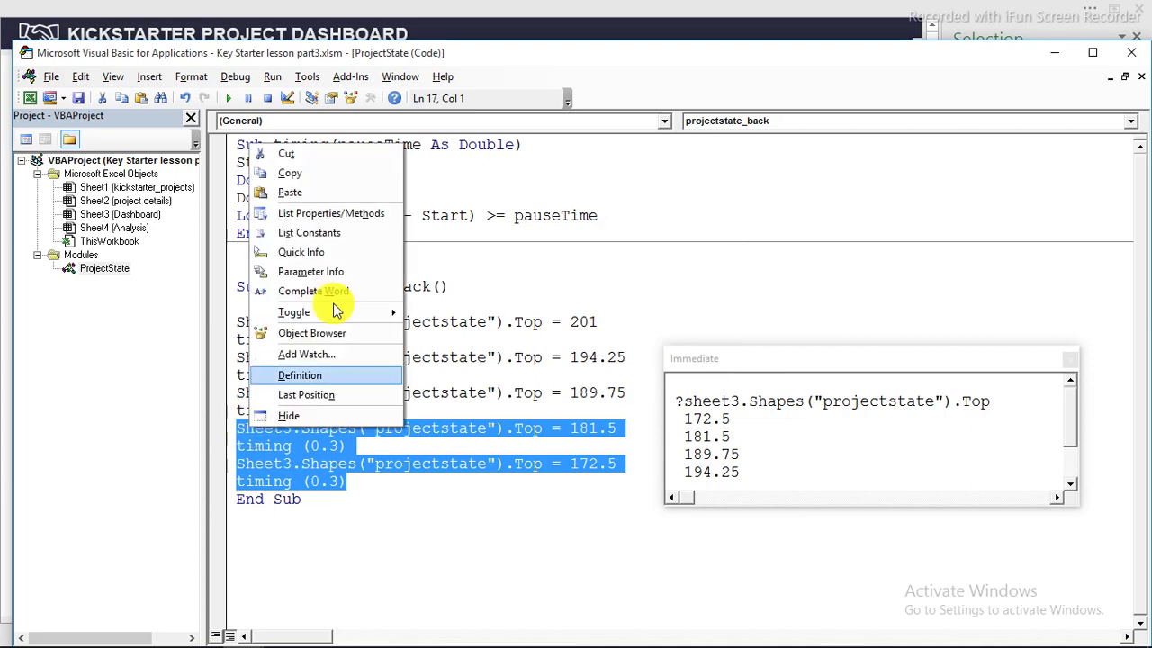
pyautogui.click(292, 176)
pyautogui.click(351, 482)
pyautogui.press('Return')
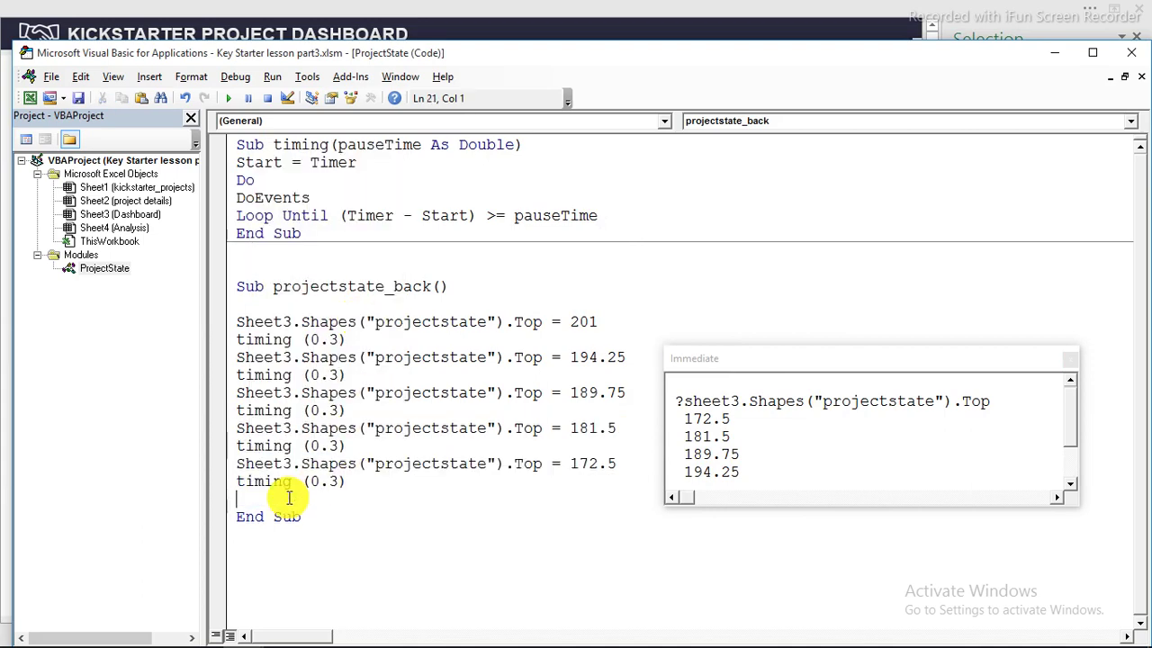
pyautogui.rightClick(279, 498)
pyautogui.click(315, 263)
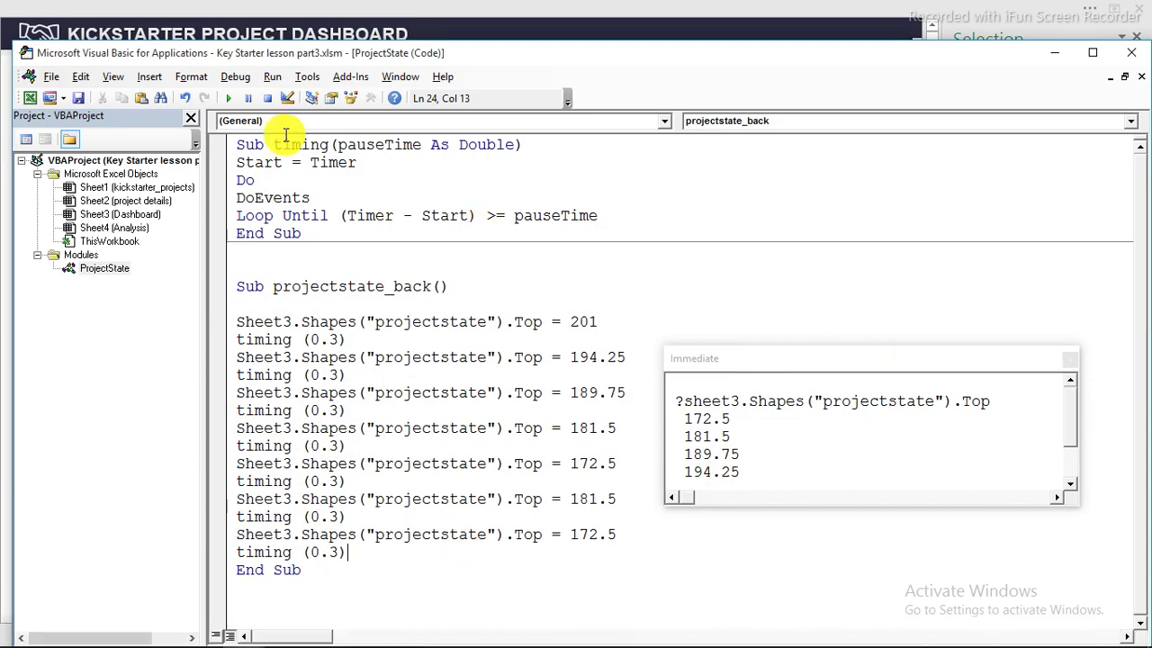
# Step: Switch to the Excel dashboard and move the ProjectState filter panel slightly further upward
pyautogui.click(29, 97)
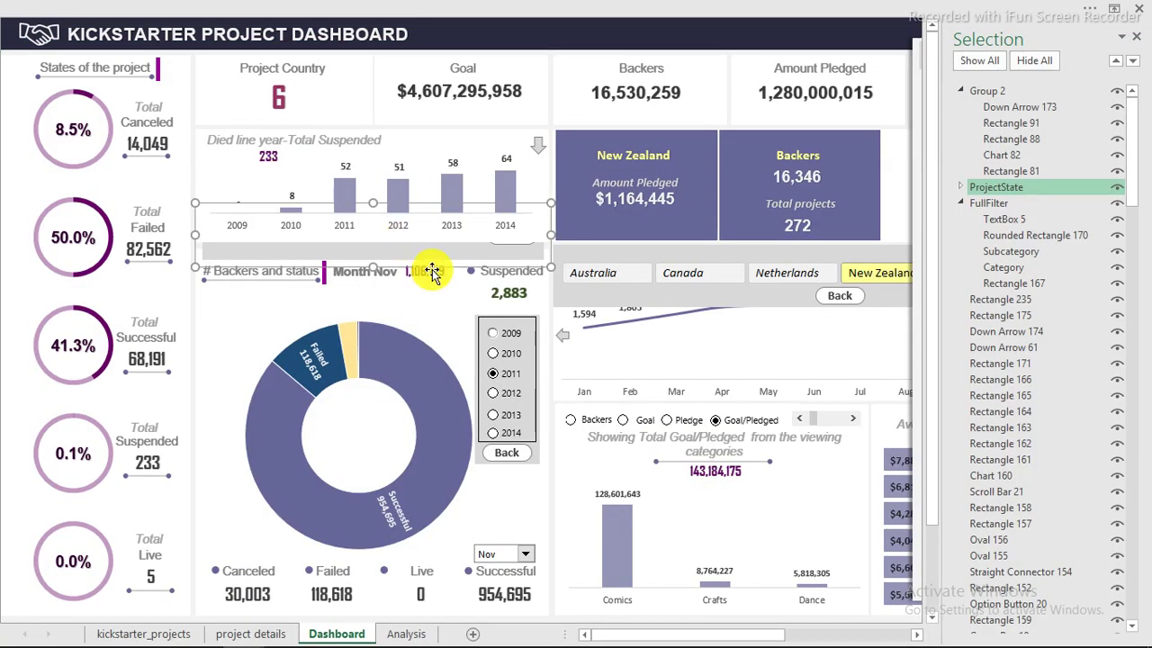
pyautogui.moveTo(432, 270); pyautogui.dragTo(434, 264)
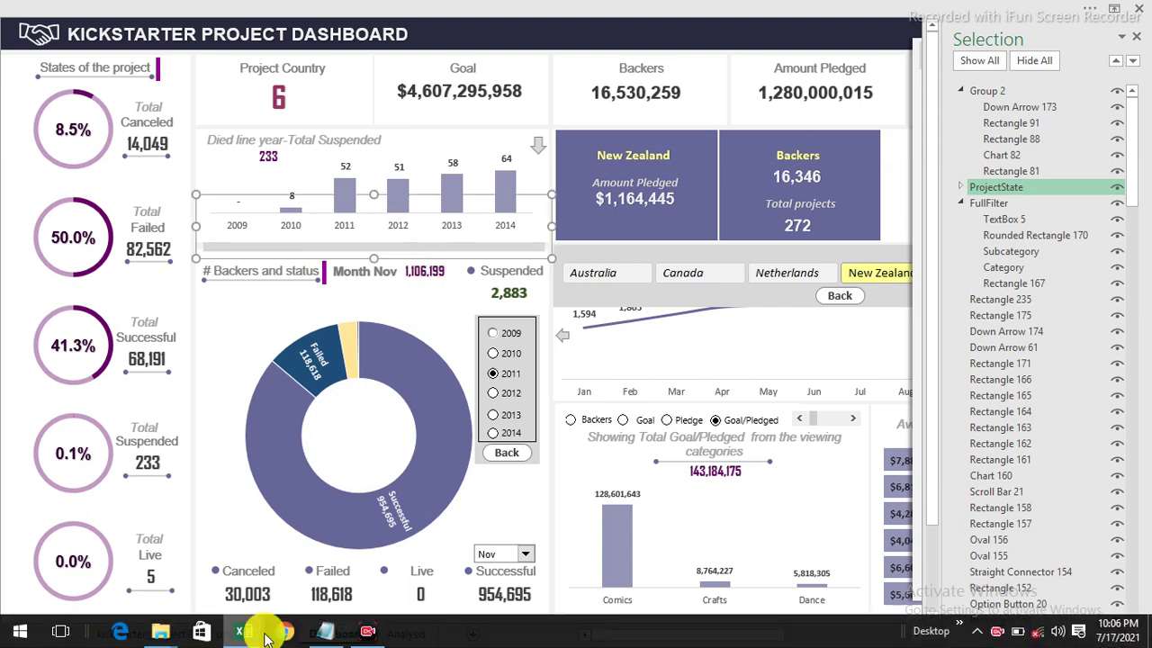
# Step: Return to the VBA editor and rerun the query for the projectstate shape's Top position in the Immediate window
pyautogui.moveTo(254, 635)
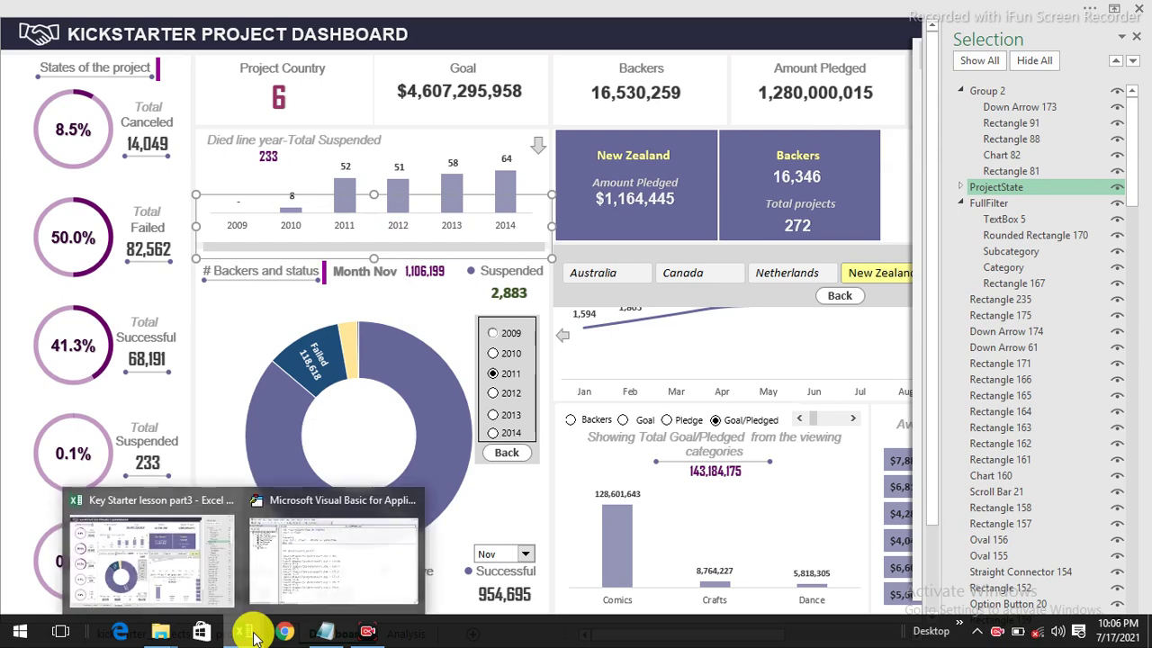
pyautogui.click(309, 567)
pyautogui.click(1011, 400)
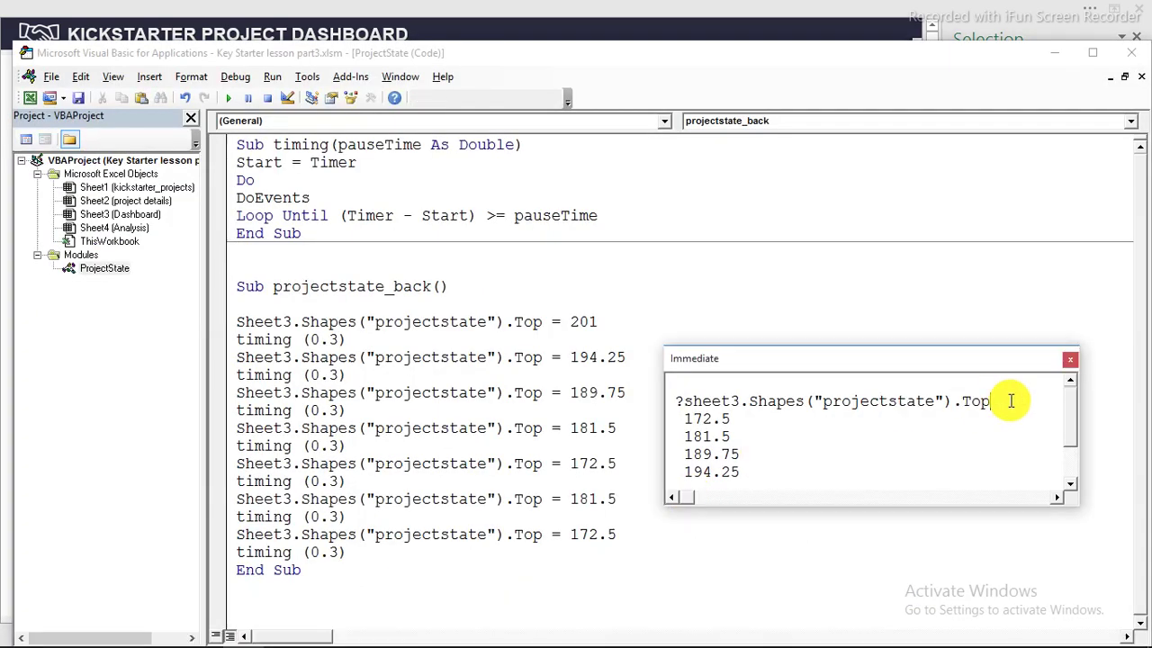
pyautogui.press('Return')
# Step: Set the sixth Top statement in projectstate_back to 165, copied from the newest query result
pyautogui.doubleClick(693, 418)
pyautogui.rightClick(688, 423)
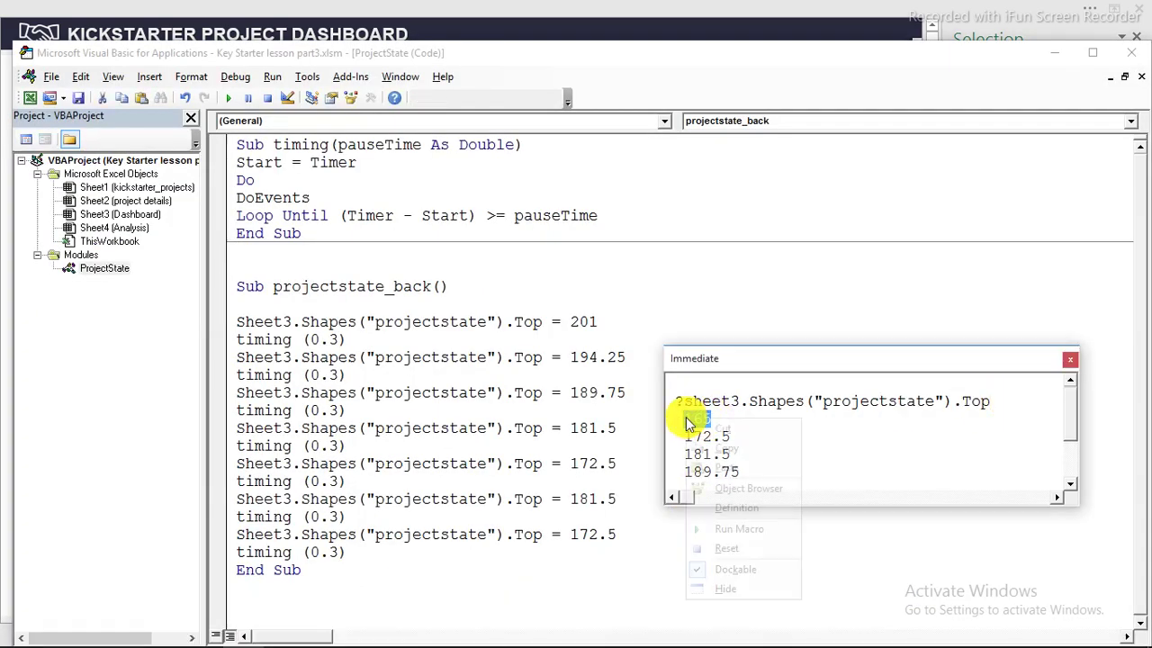
pyautogui.click(725, 450)
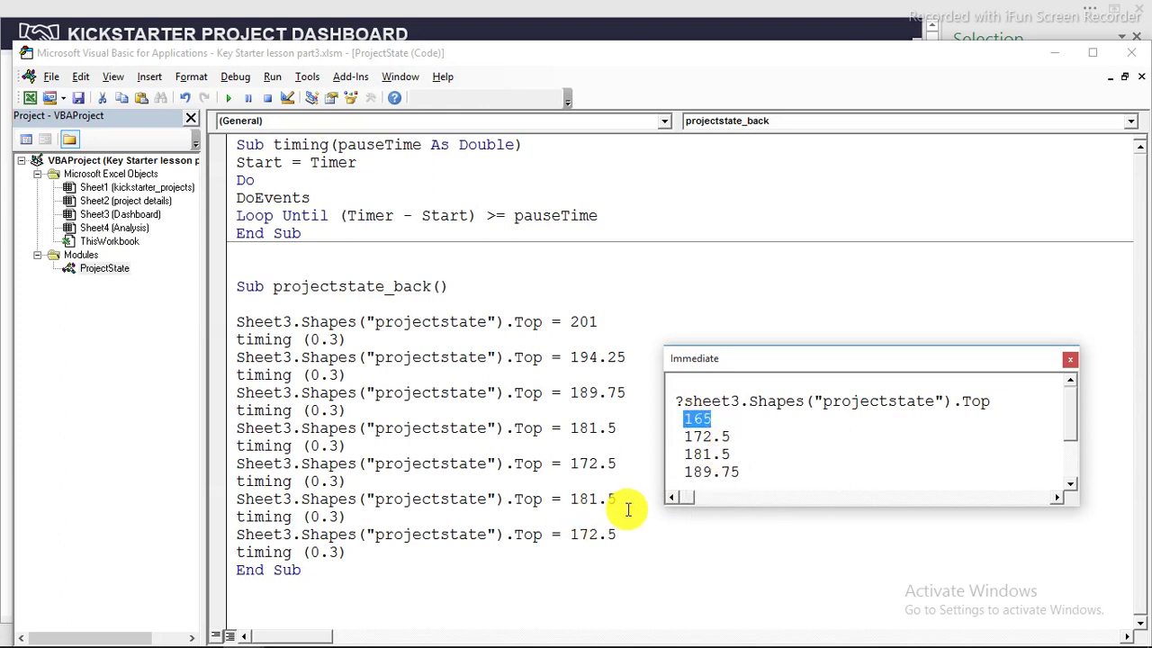
pyautogui.moveTo(627, 502); pyautogui.dragTo(576, 500)
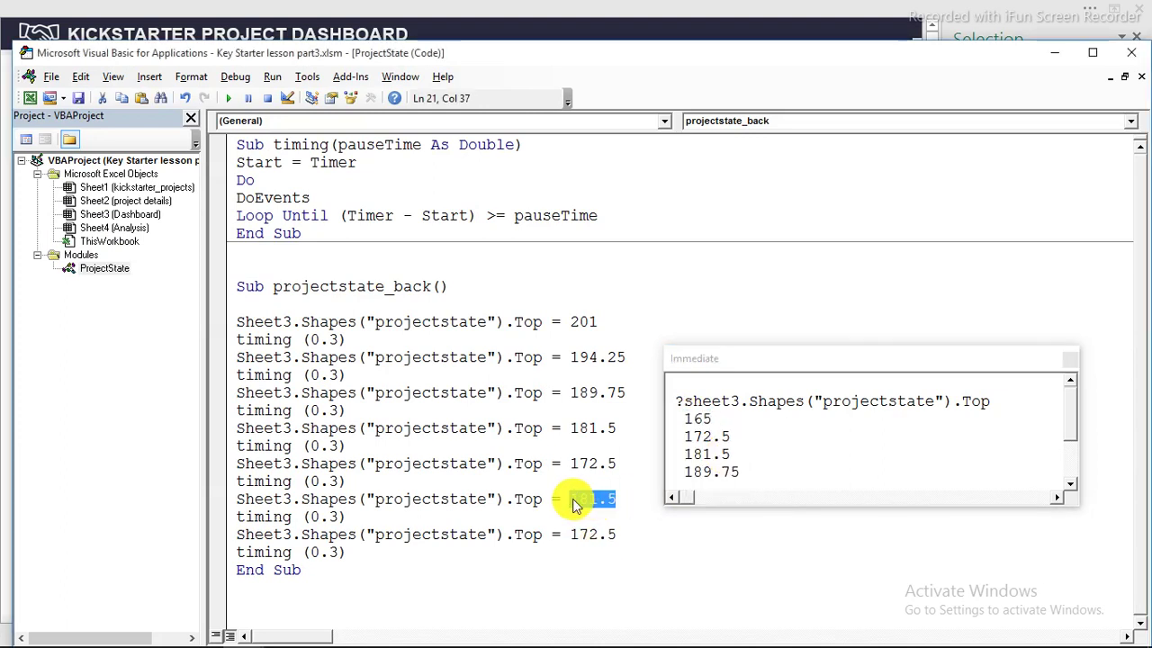
pyautogui.rightClick(576, 504)
pyautogui.click(612, 262)
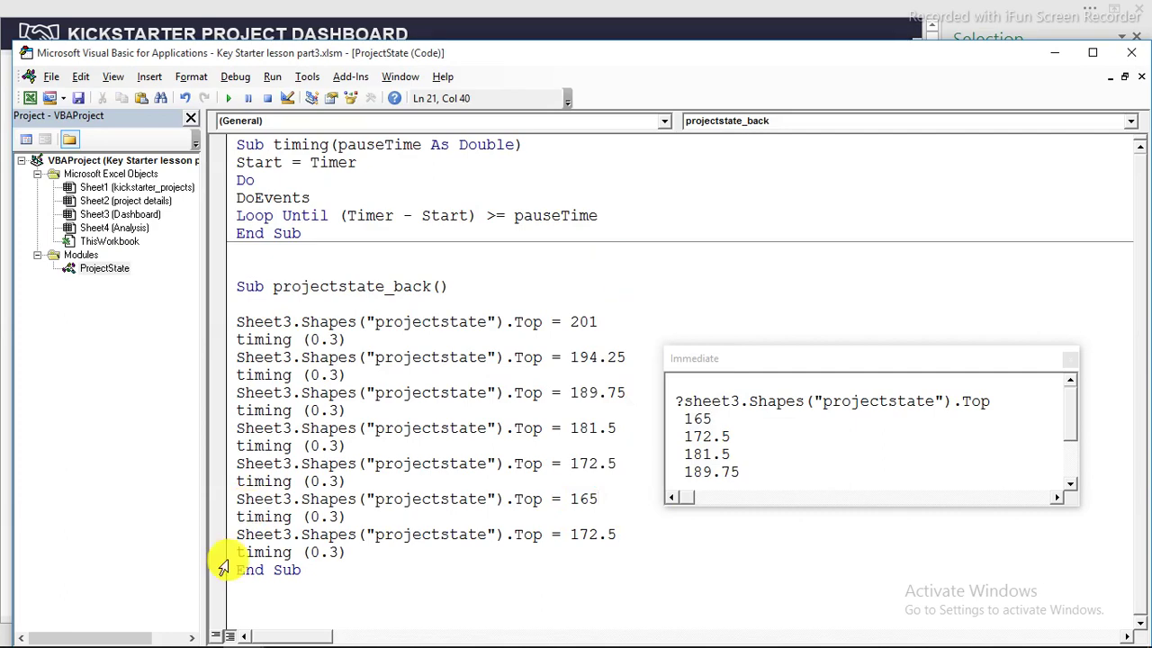
# Step: Move the ProjectState panel slightly further up on the Excel dashboard and query its new Top position in the VBA editor's Immediate window
pyautogui.click(32, 101)
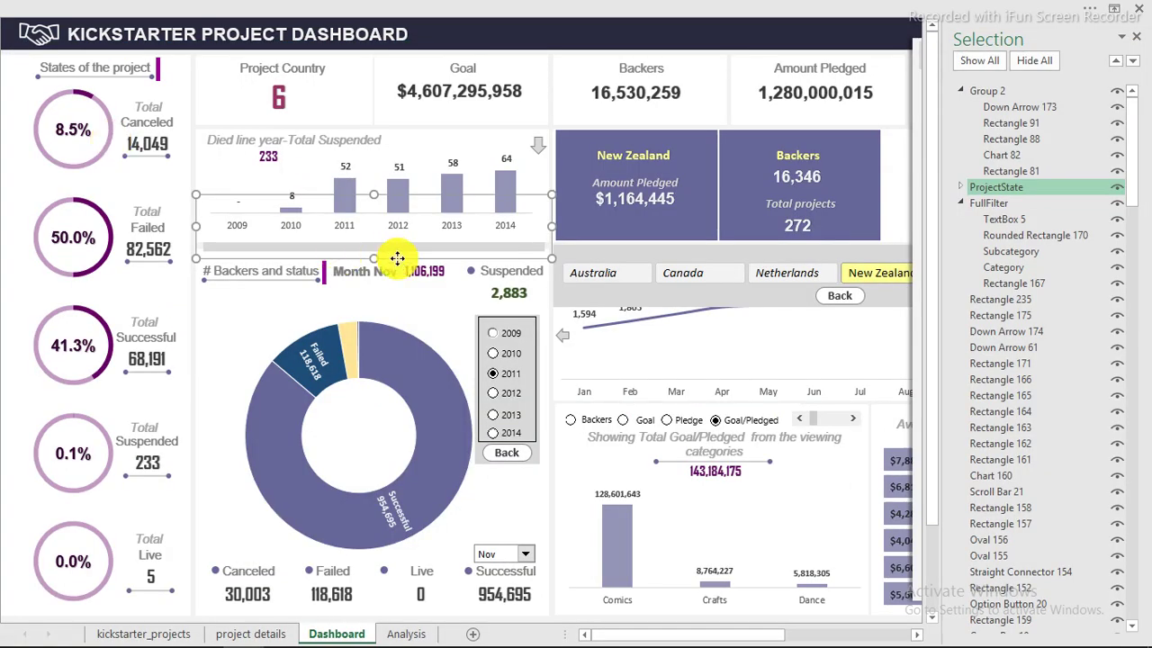
pyautogui.moveTo(397, 254); pyautogui.dragTo(397, 250)
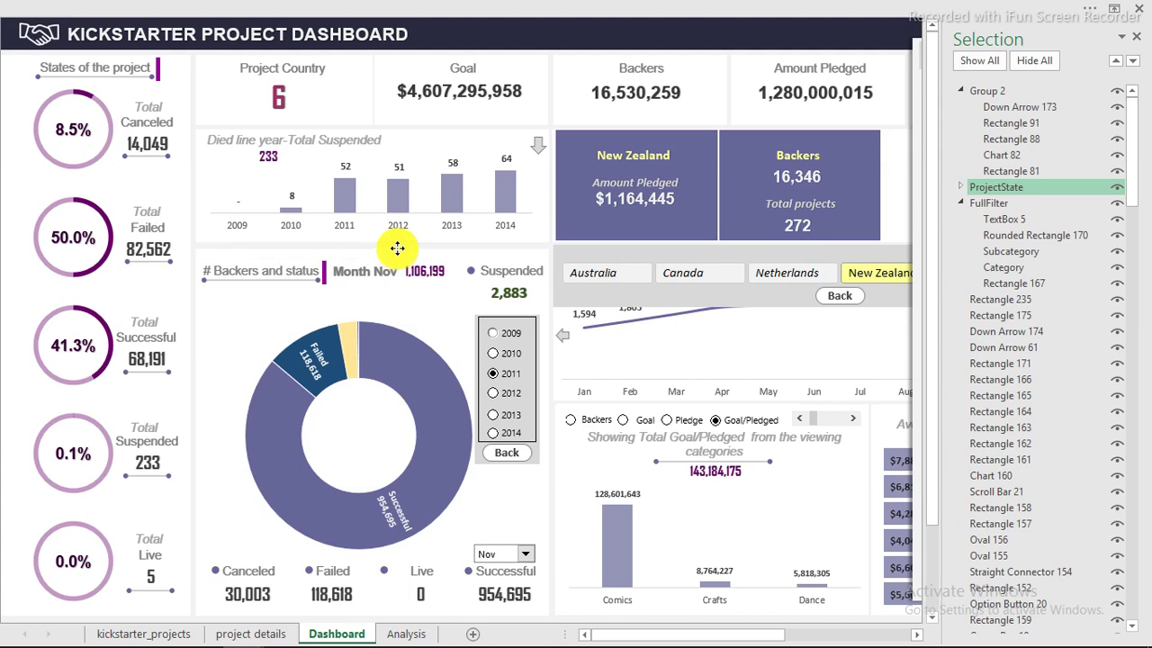
pyautogui.click(396, 248)
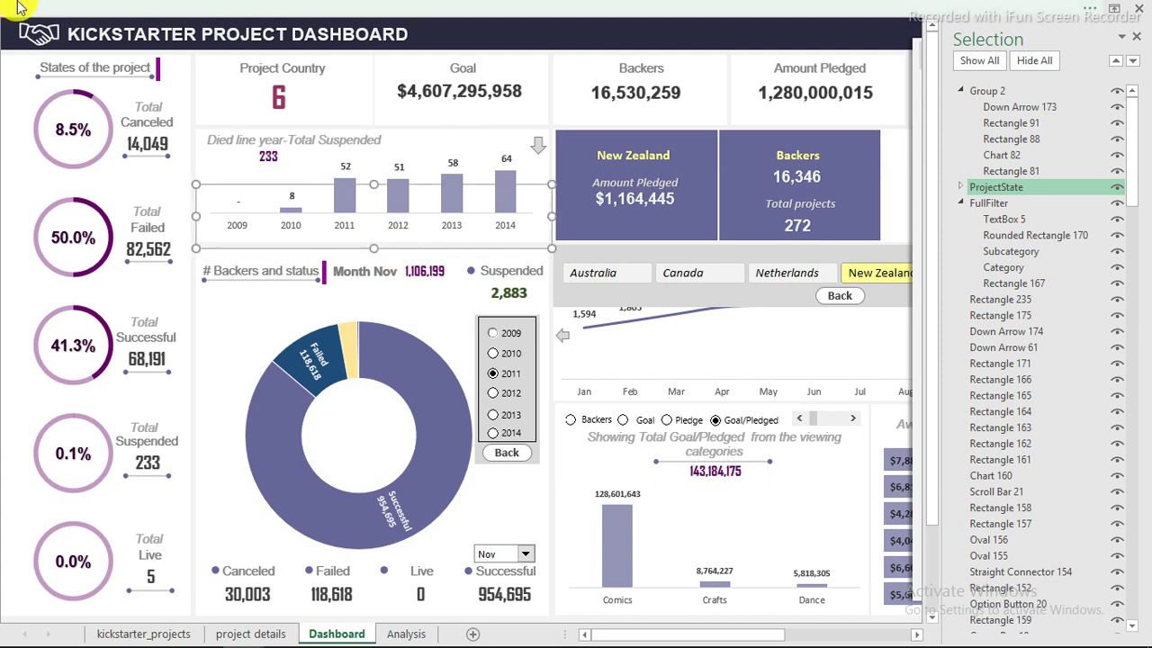
pyautogui.moveTo(248, 636)
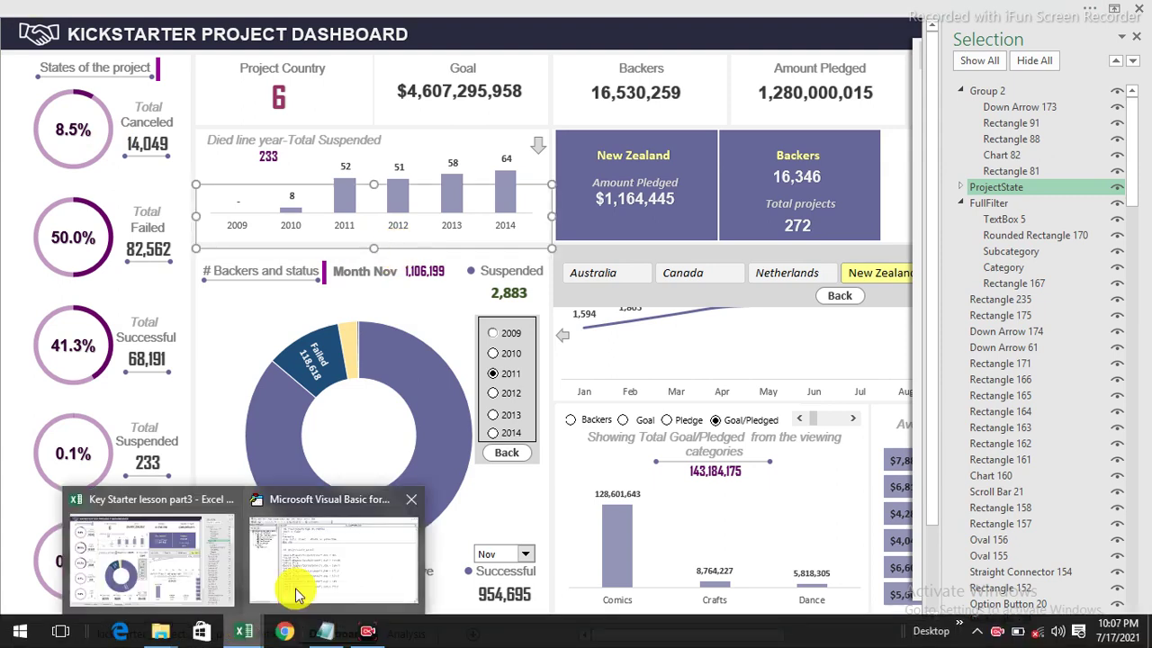
pyautogui.click(297, 594)
pyautogui.click(997, 401)
pyautogui.press('Return')
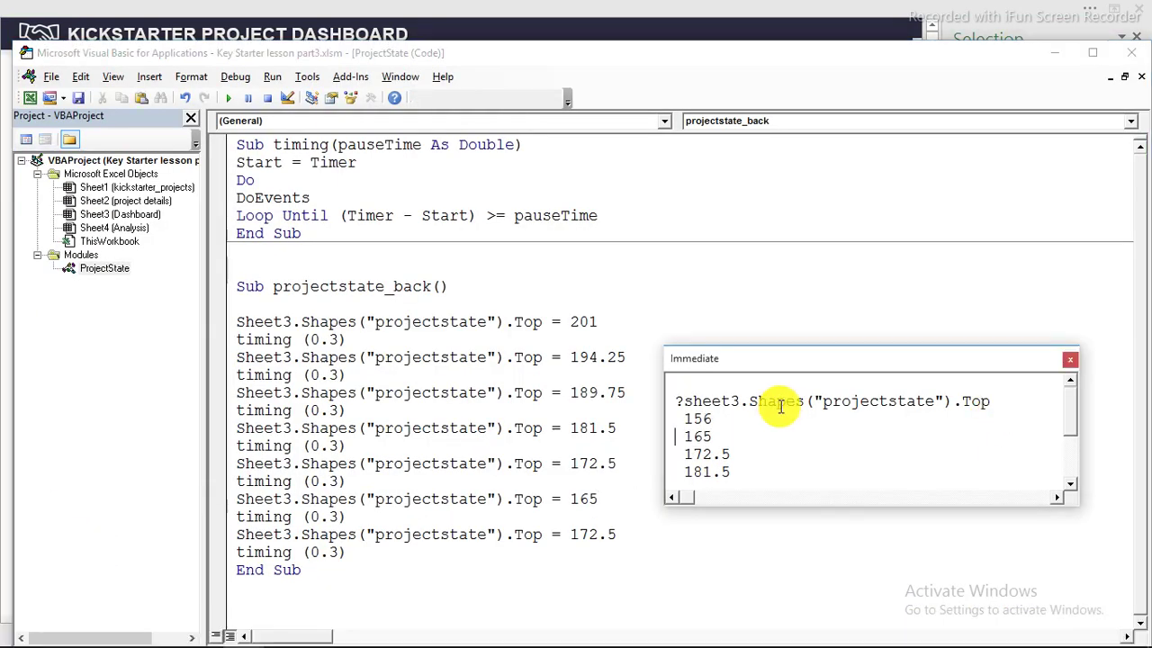
# Step: Set the seventh Top statement in projectstate_back to 156, copied from the newest query result
pyautogui.moveTo(717, 419); pyautogui.dragTo(695, 419)
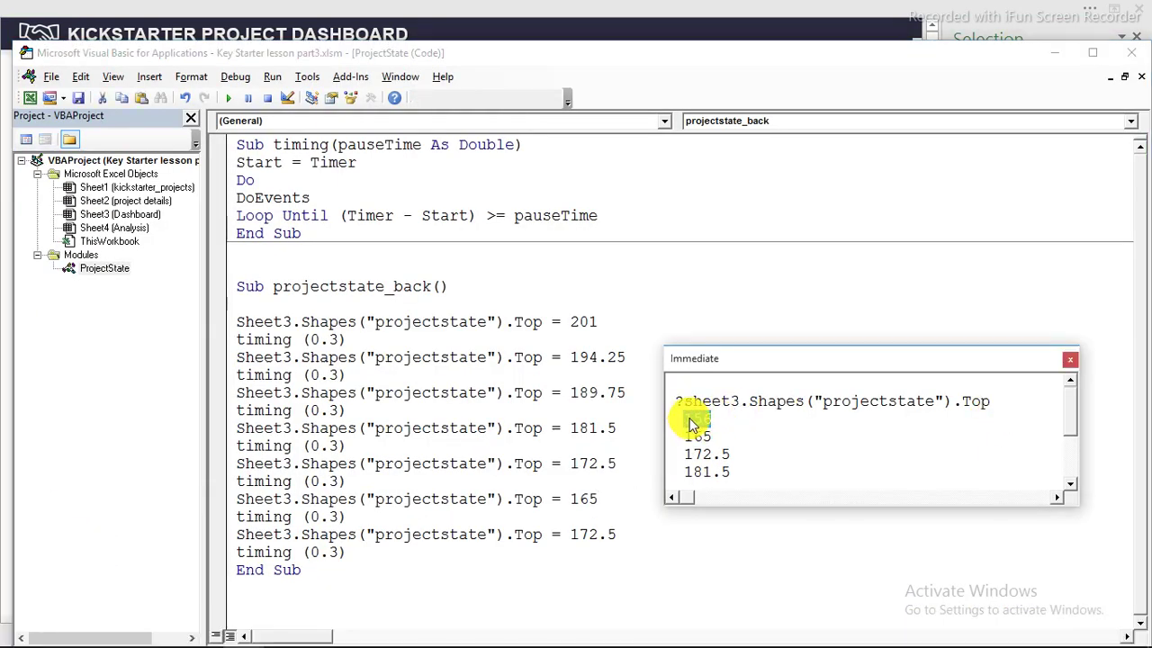
pyautogui.rightClick(693, 424)
pyautogui.click(730, 448)
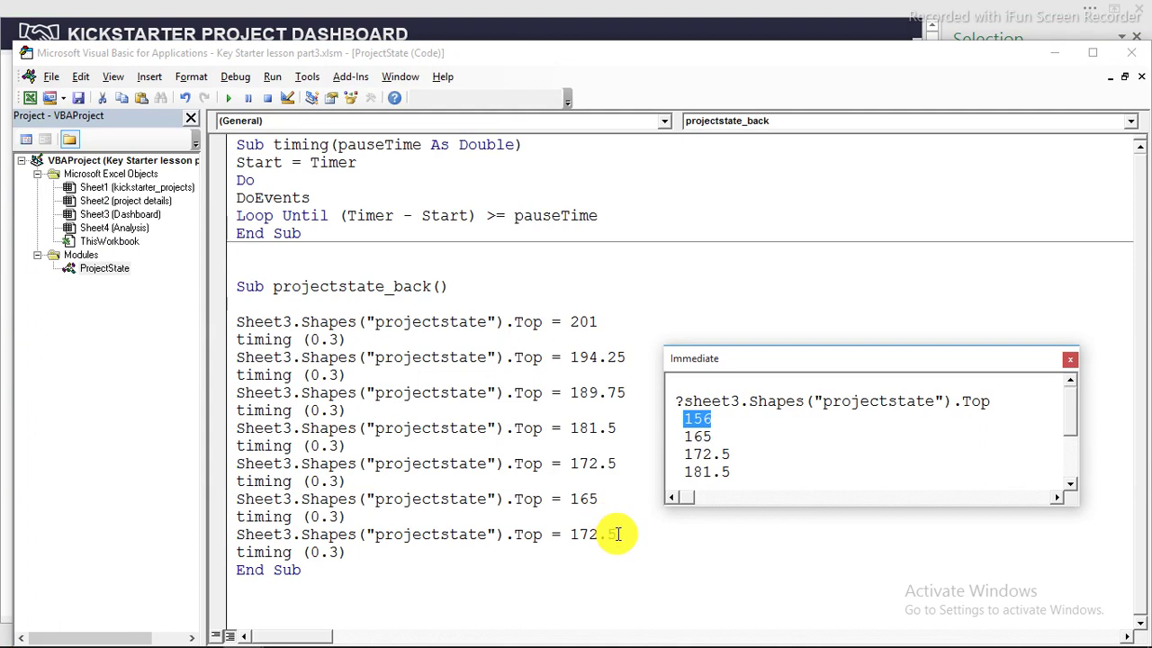
pyautogui.moveTo(618, 534); pyautogui.dragTo(568, 537)
pyautogui.rightClick(574, 540)
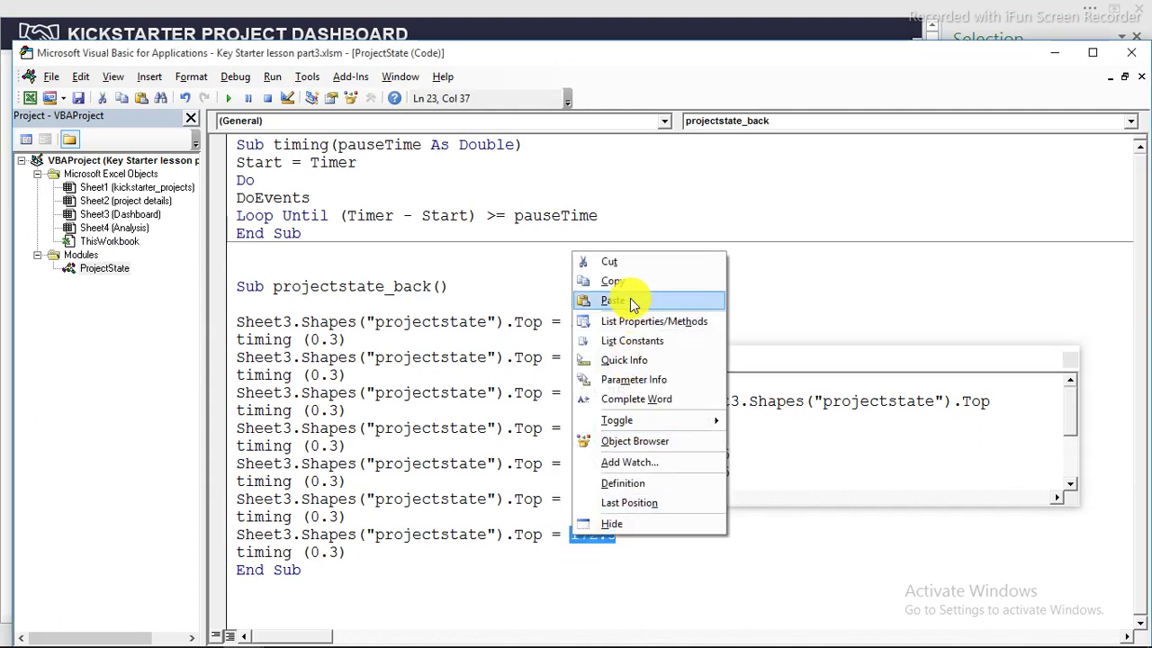
pyautogui.click(640, 298)
# Step: Close the Immediate window and lower the VBA editor window to uncover the dashboard's ProjectState panel
pyautogui.click(1070, 359)
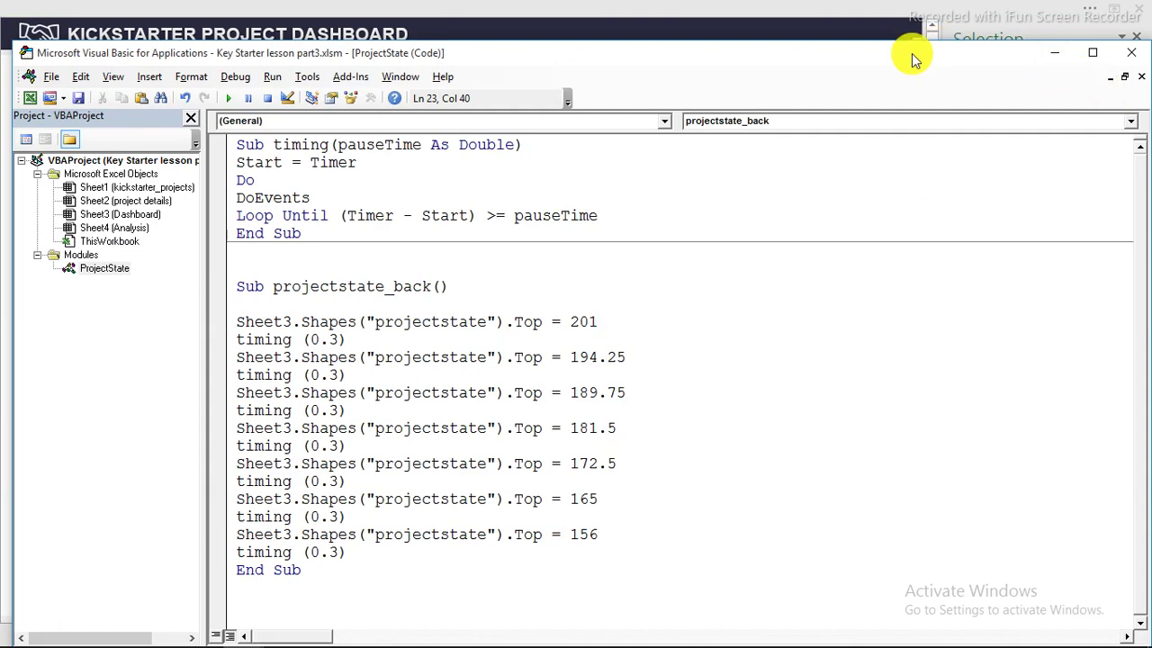
pyautogui.moveTo(910, 59); pyautogui.dragTo(958, 283)
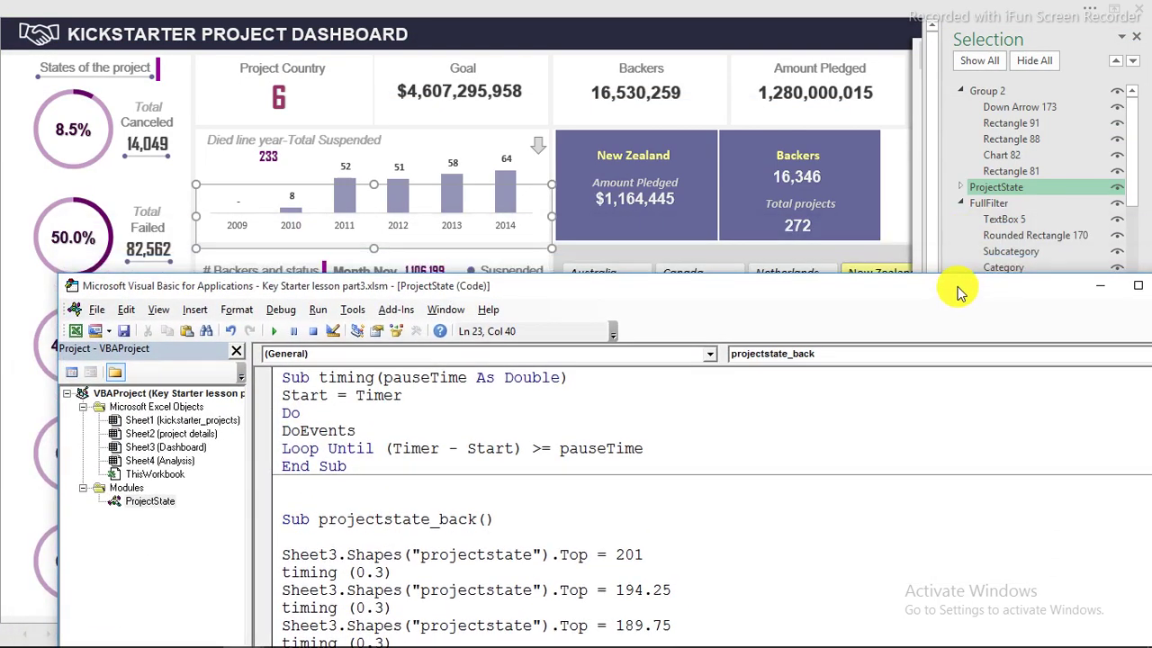
# Step: Run the projectstate_back macro to test the upward slide of the ProjectState group on the dashboard
pyautogui.click(277, 334)
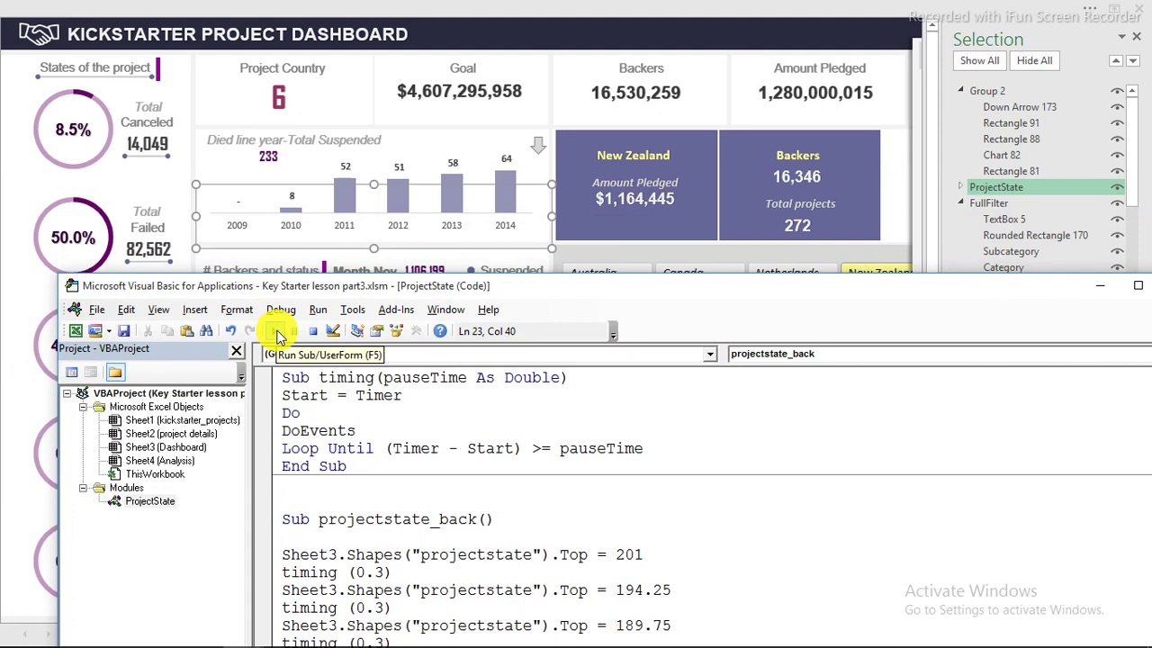
pyautogui.click(277, 334)
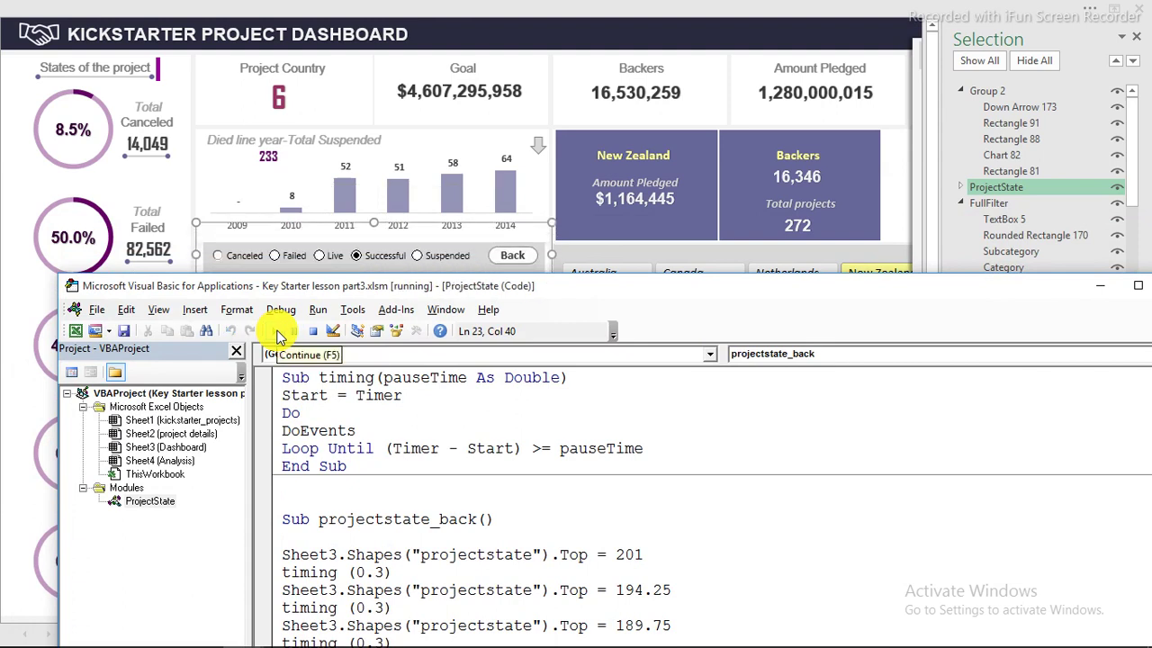
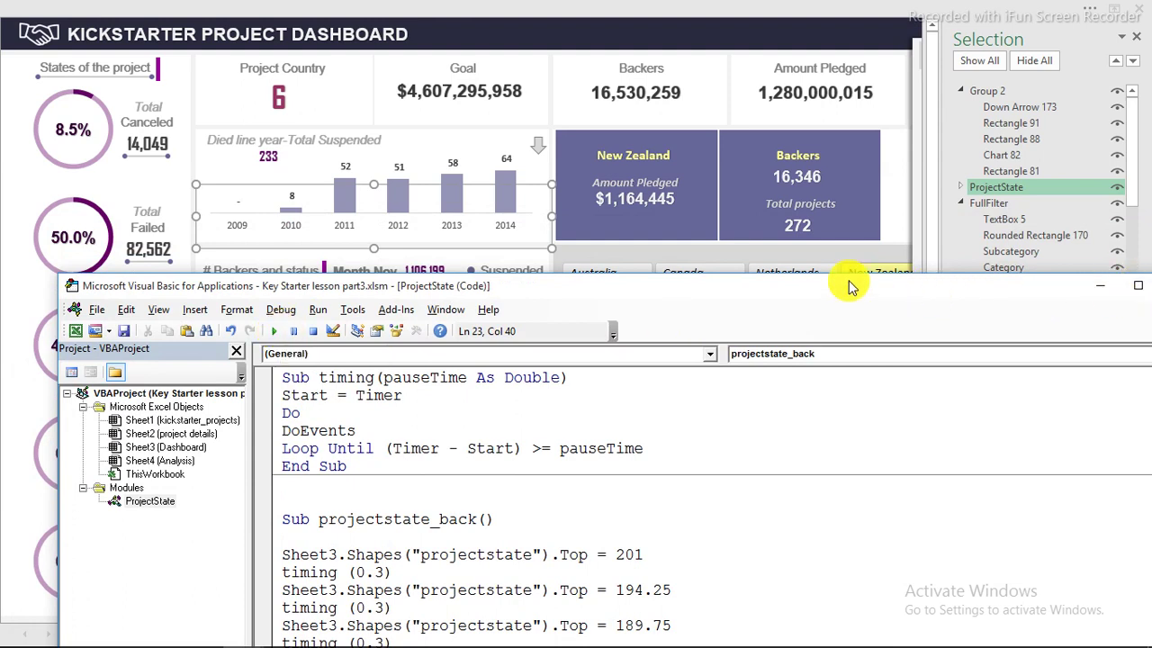
pyautogui.click(528, 184)
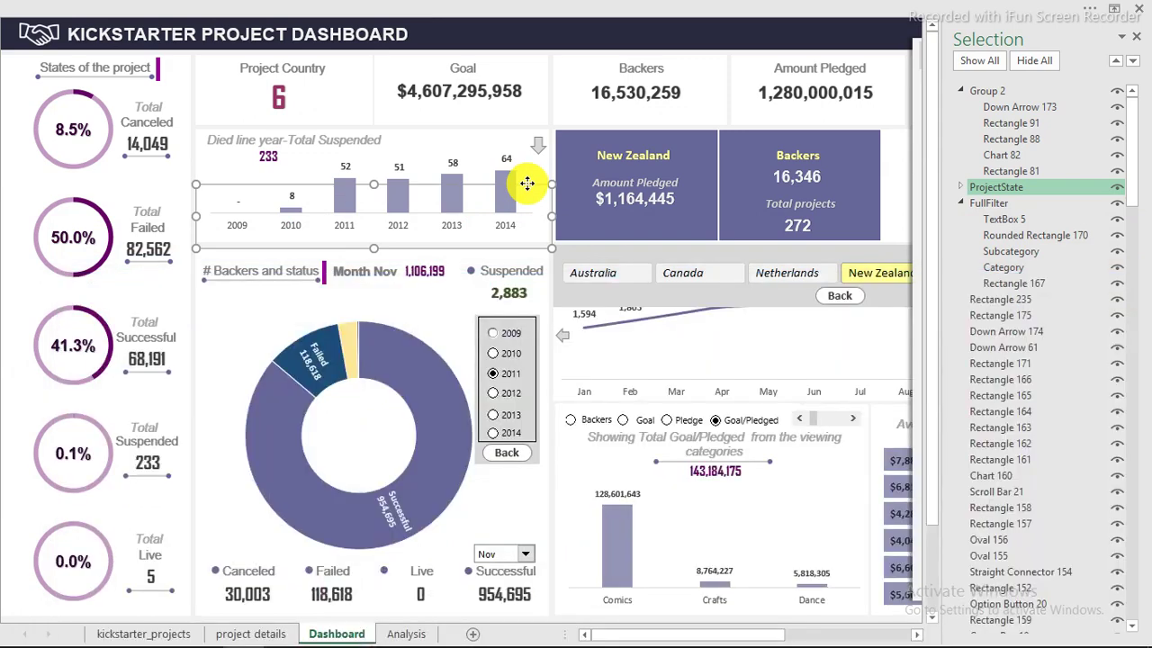
pyautogui.press('Escape')
pyautogui.click(527, 185)
pyautogui.moveTo(342, 633)
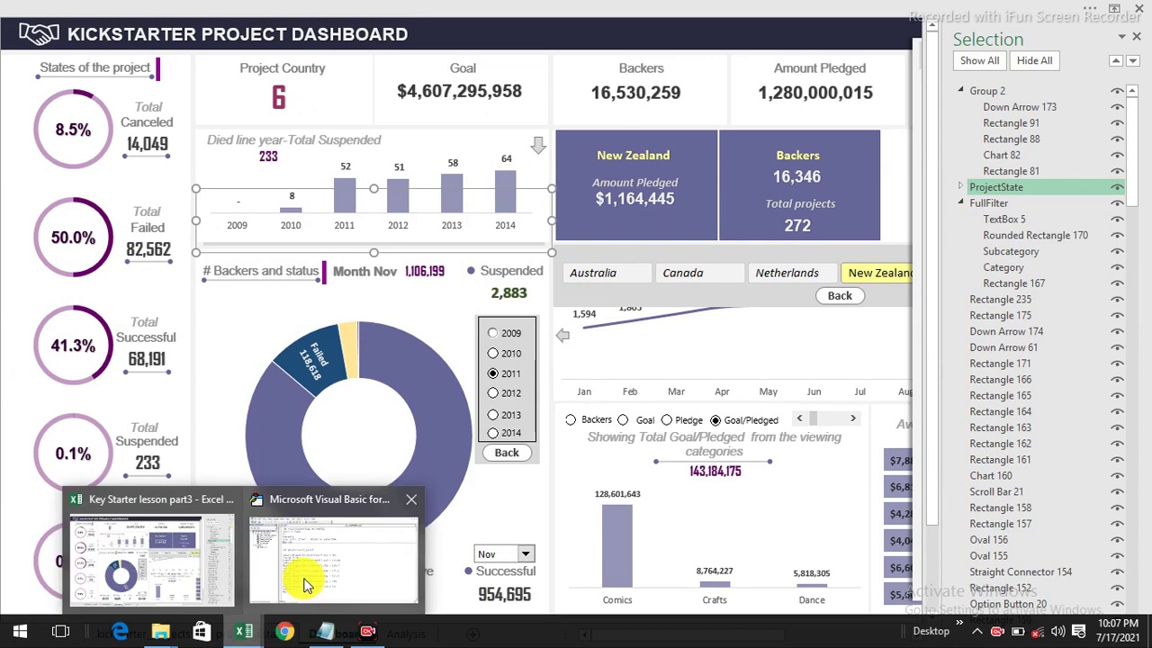
pyautogui.click(306, 585)
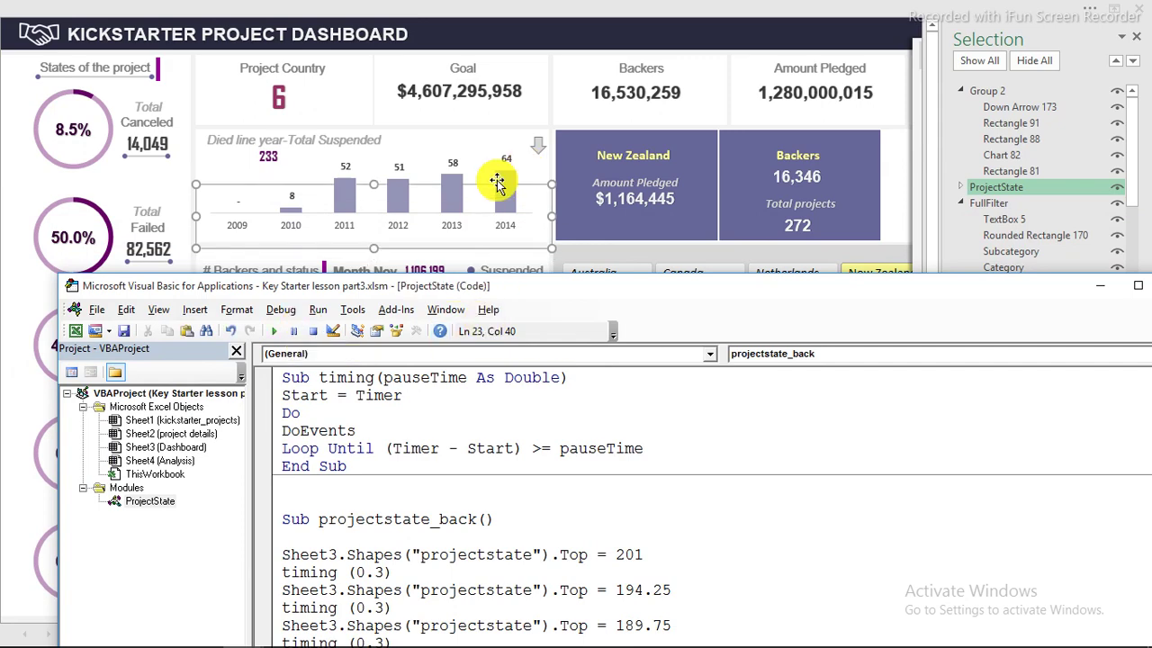
# Step: Duplicate the projectstate_back procedure below the original and rename the copy projectstate_down
pyautogui.click(1137, 285)
pyautogui.moveTo(306, 531); pyautogui.dragTo(199, 236)
pyautogui.rightClick(259, 241)
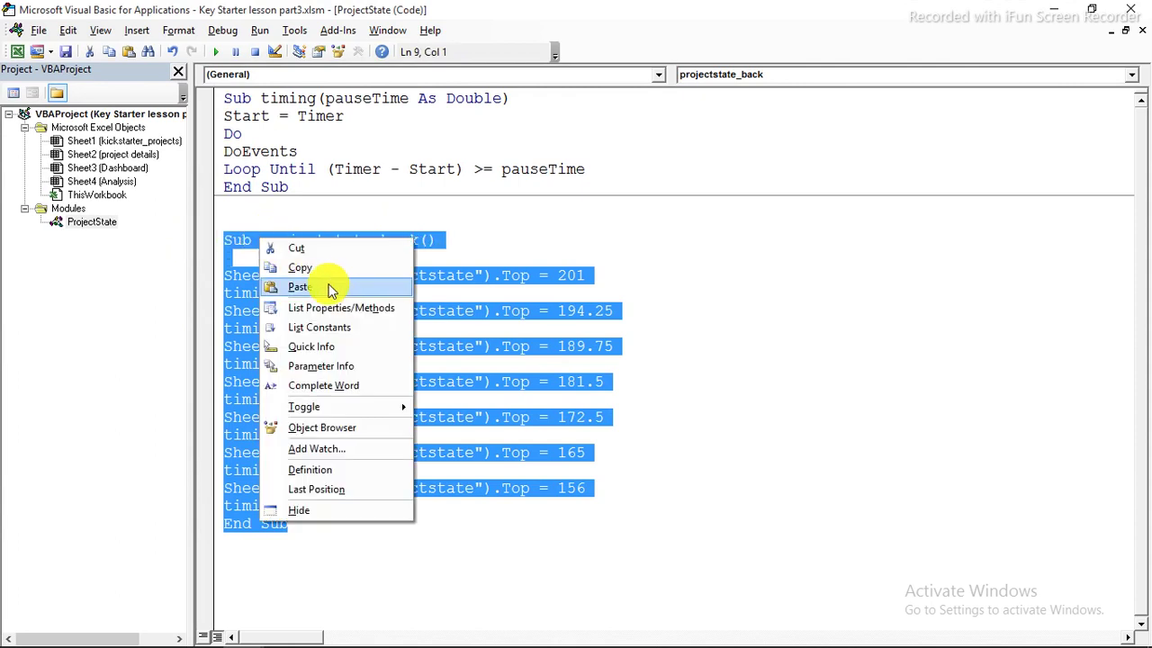
pyautogui.click(324, 266)
pyautogui.click(318, 525)
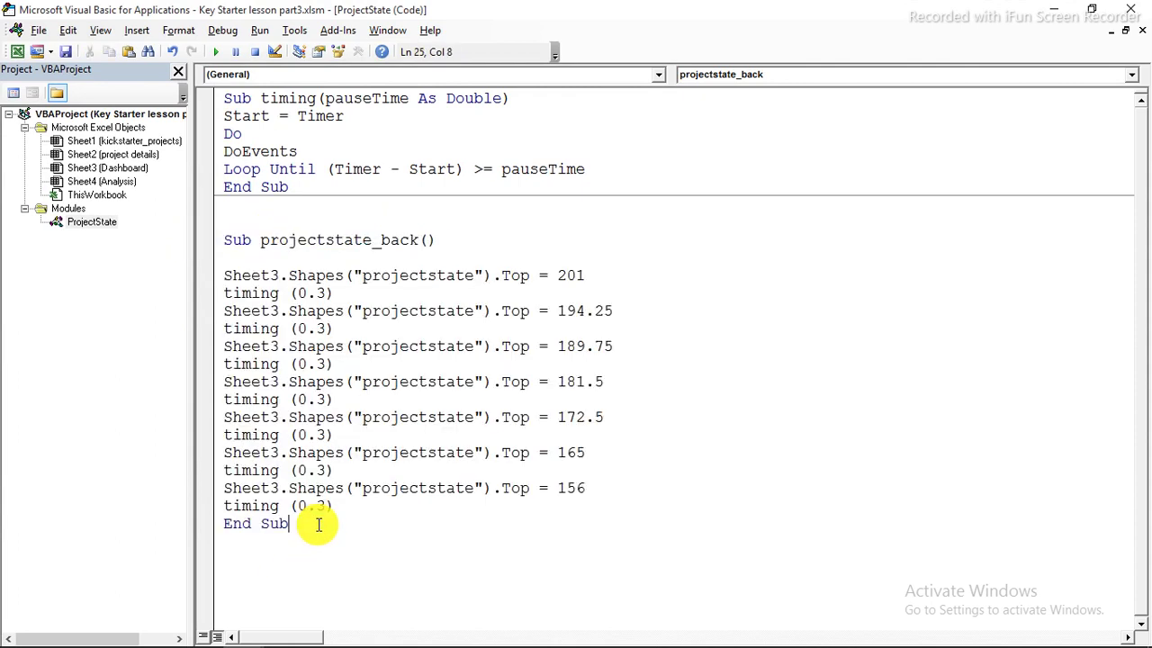
pyautogui.press('Return')
pyautogui.rightClick(239, 563)
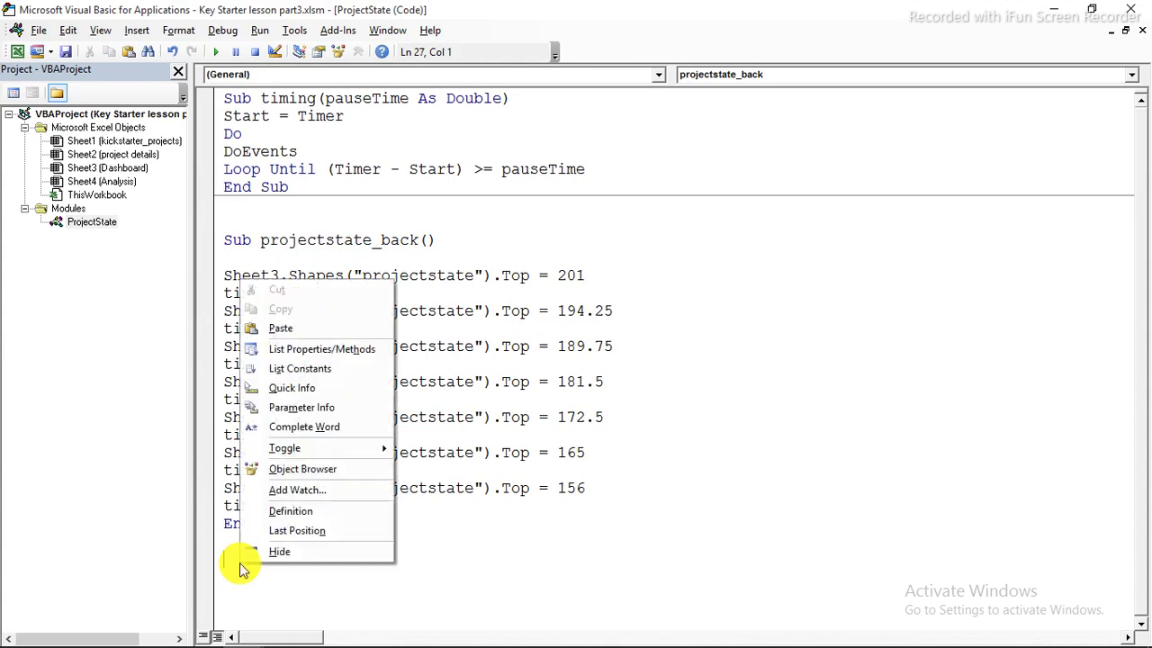
pyautogui.click(280, 328)
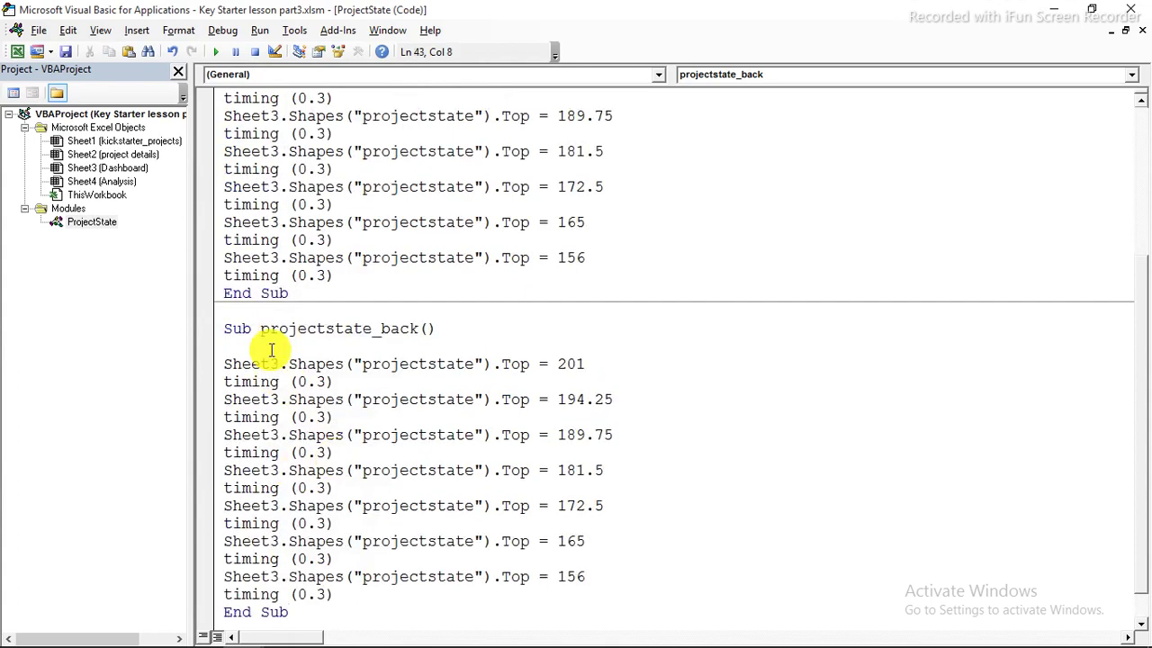
pyautogui.moveTo(417, 329); pyautogui.dragTo(381, 329)
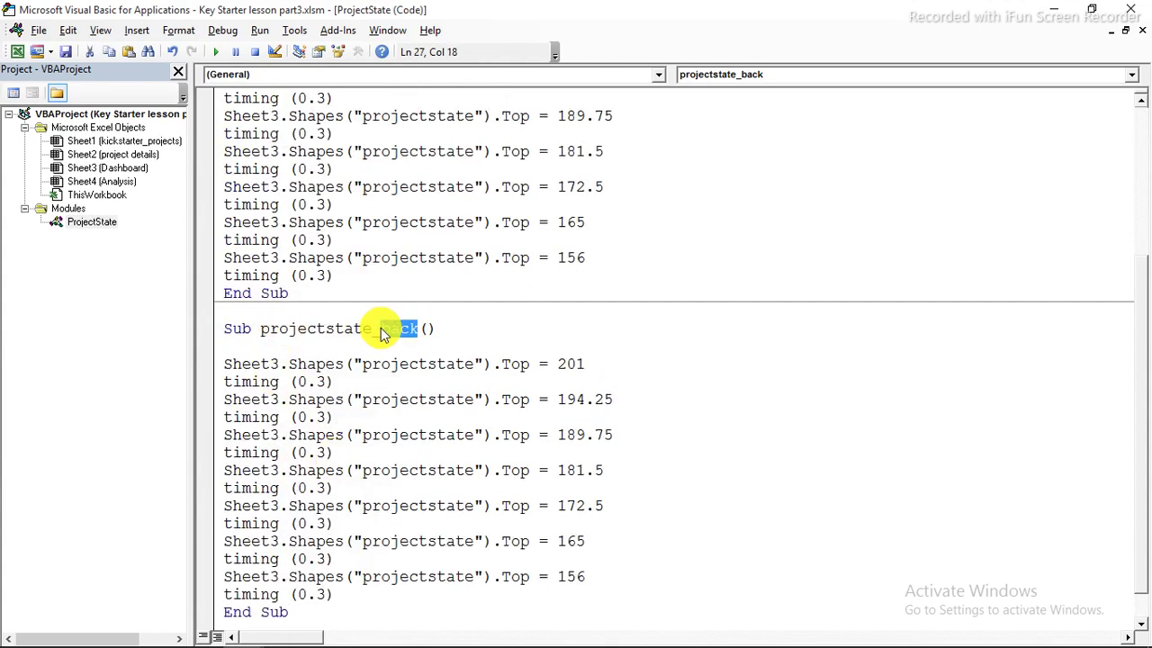
pyautogui.write('down')
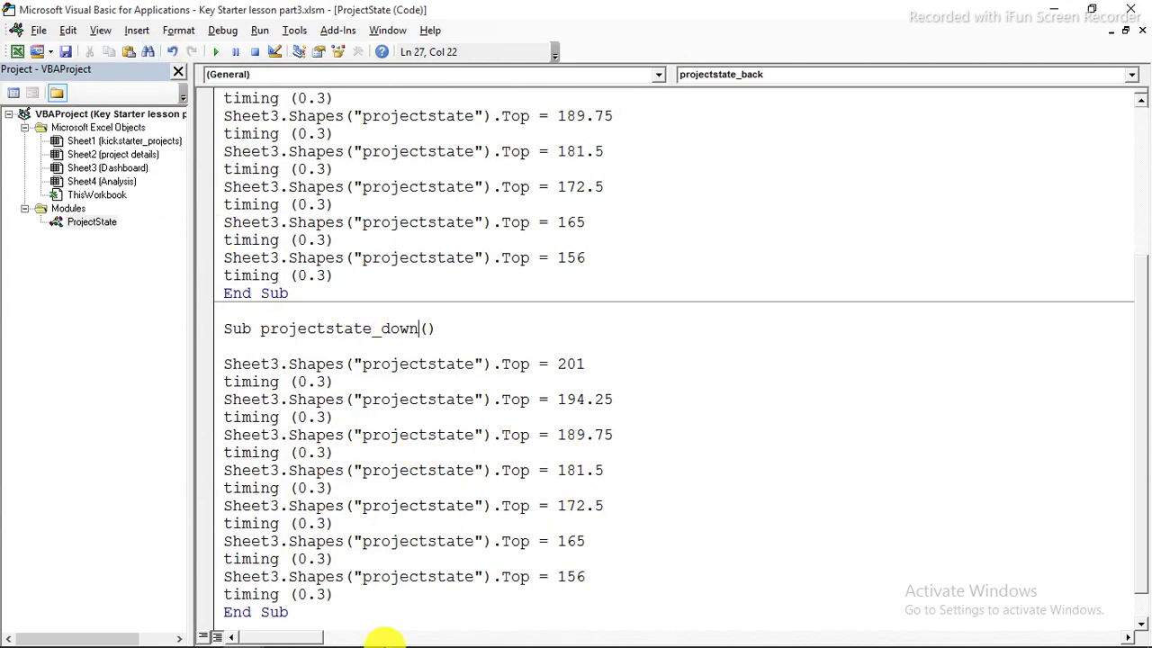
# Step: Clear the old results in the Immediate window and query the group's position with ?sheet3.Shapes("projectstate").Top
pyautogui.click(100, 30)
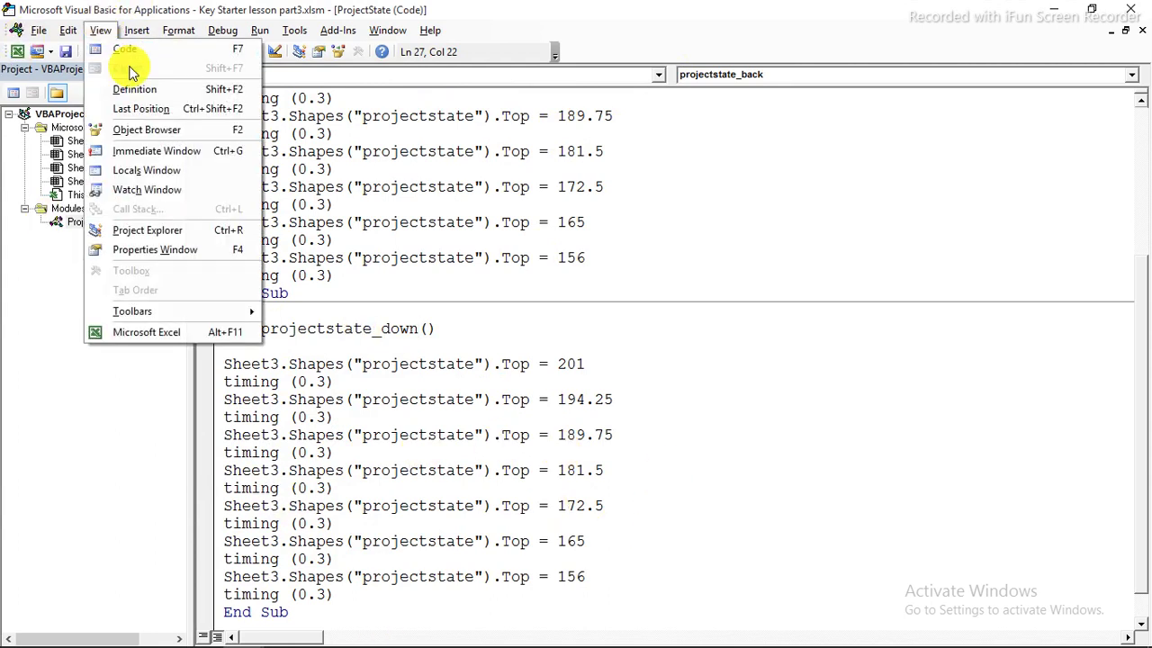
pyautogui.click(129, 151)
pyautogui.moveTo(739, 472); pyautogui.dragTo(678, 420)
pyautogui.press('Delete')
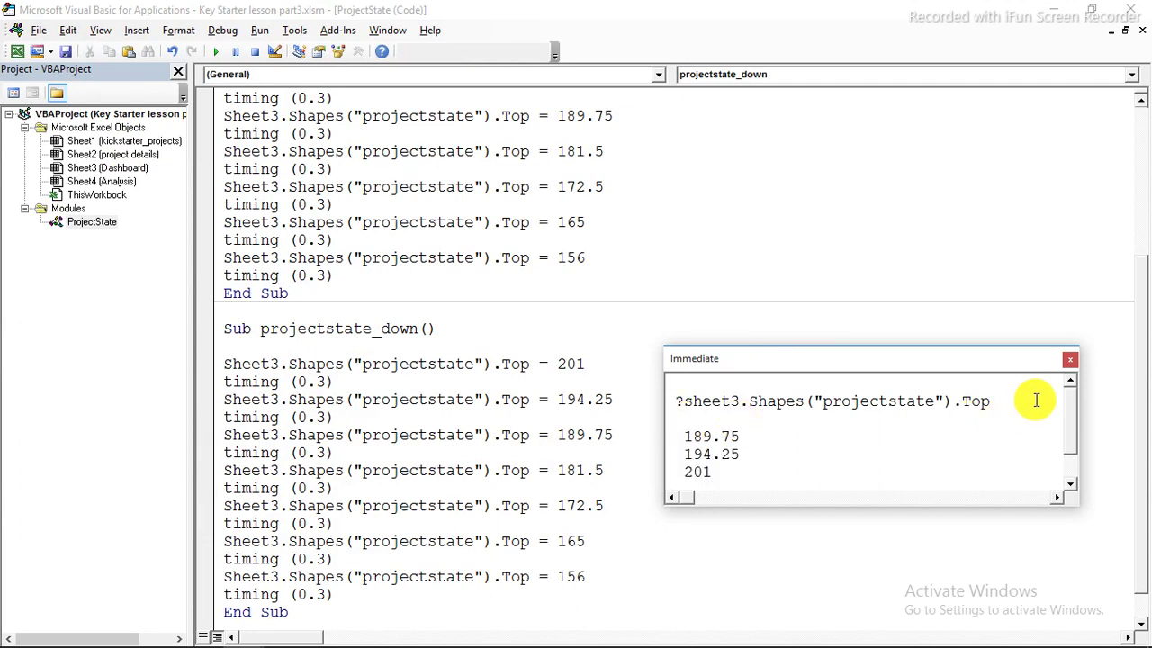
pyautogui.moveTo(720, 477); pyautogui.dragTo(673, 436)
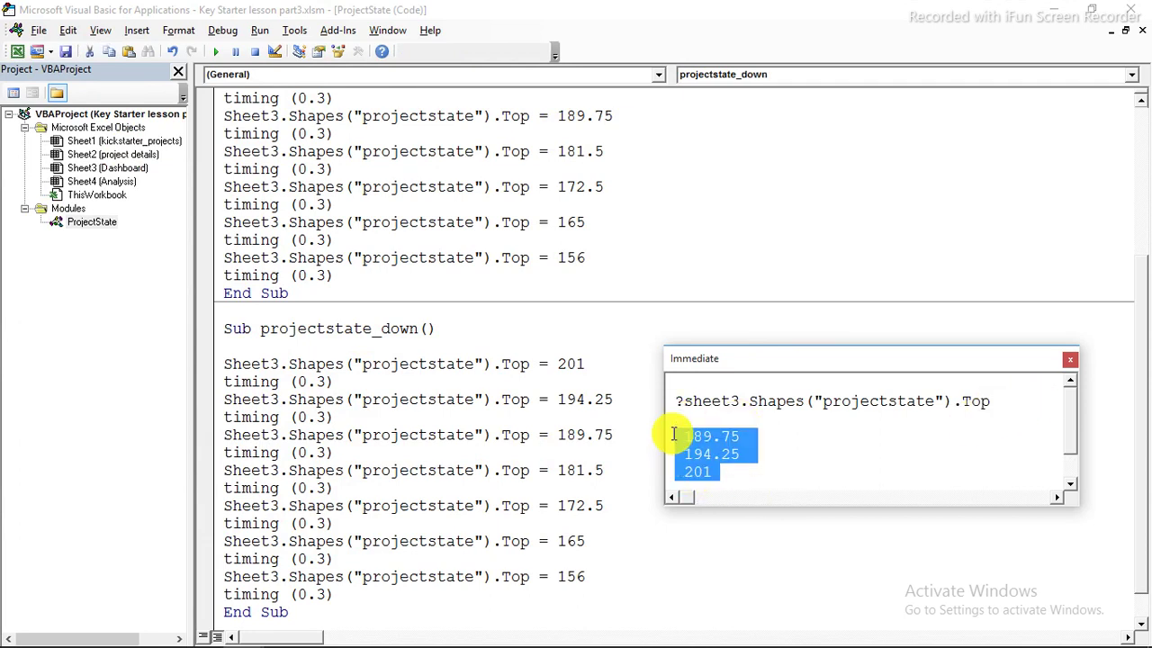
pyautogui.press('Delete')
pyautogui.click(1023, 400)
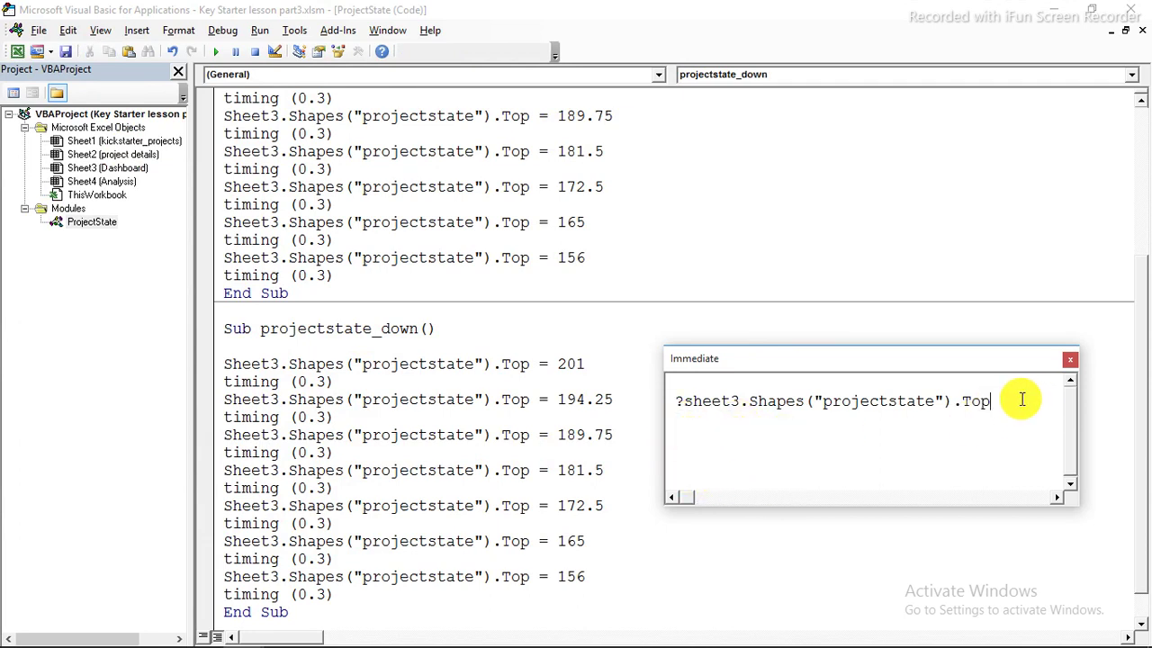
pyautogui.press('Return')
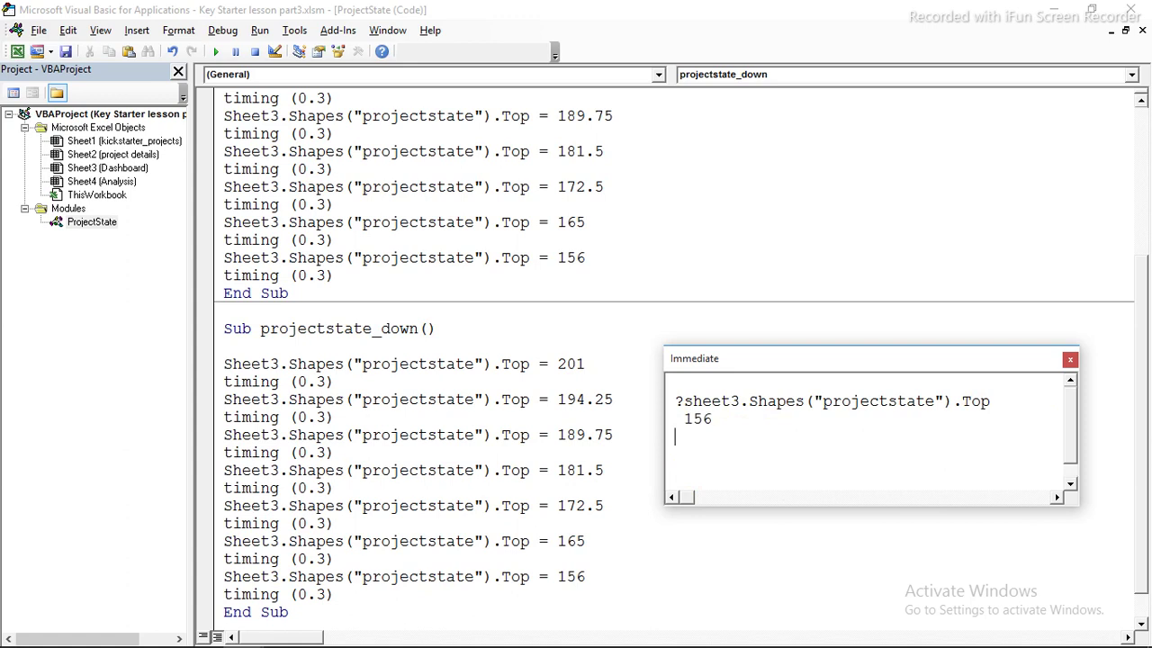
# Step: Copy the queried position 156 into the first Top assignment of projectstate_down
pyautogui.click(724, 416)
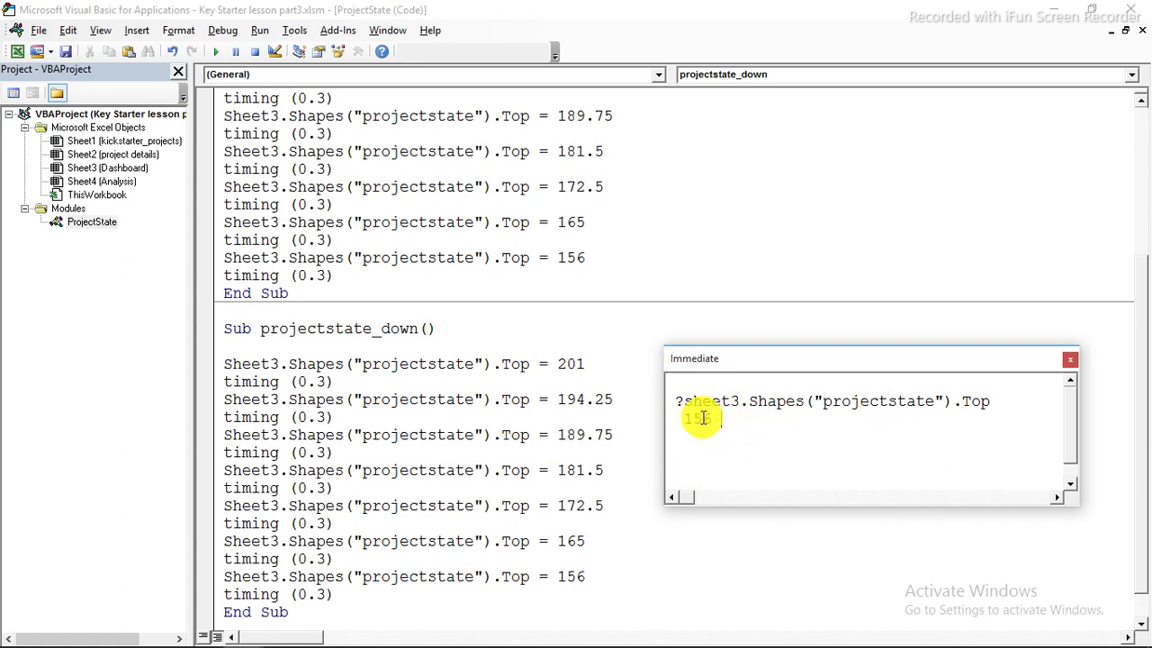
pyautogui.doubleClick(703, 417)
pyautogui.rightClick(690, 423)
pyautogui.click(724, 450)
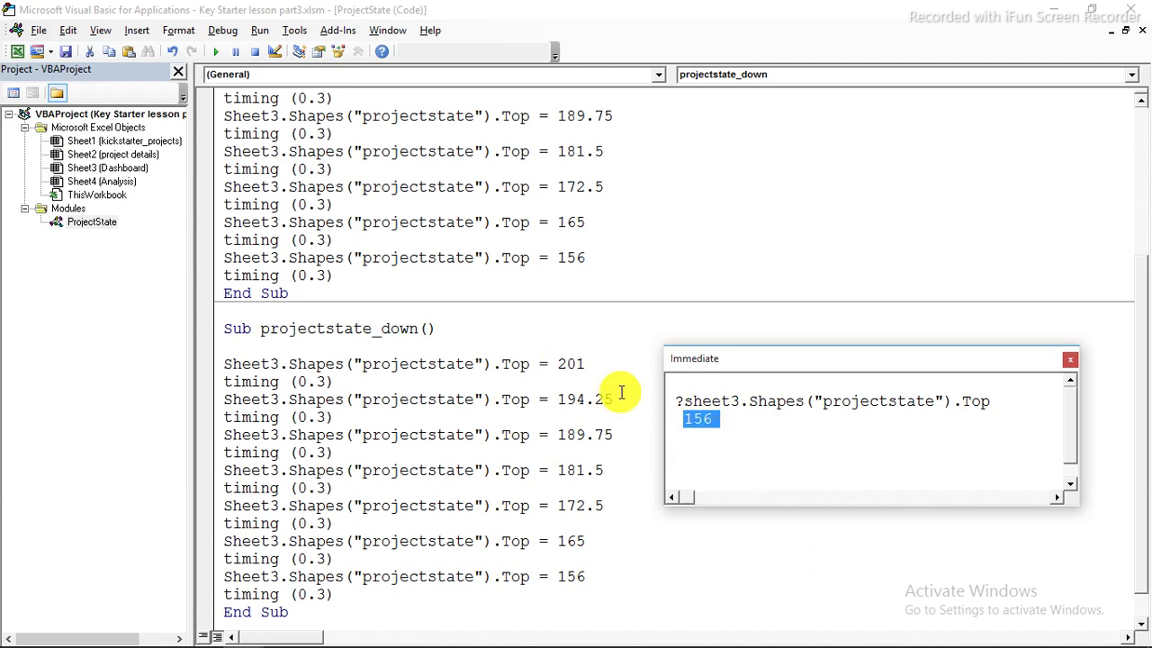
pyautogui.doubleClick(567, 362)
pyautogui.rightClick(563, 367)
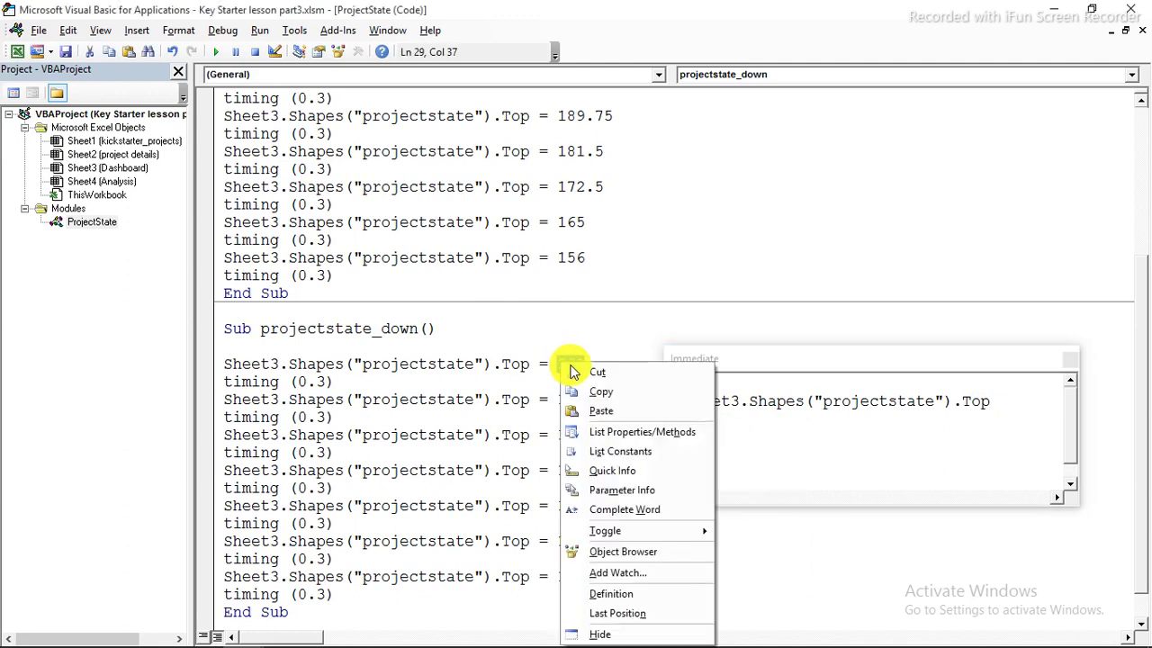
pyautogui.click(594, 408)
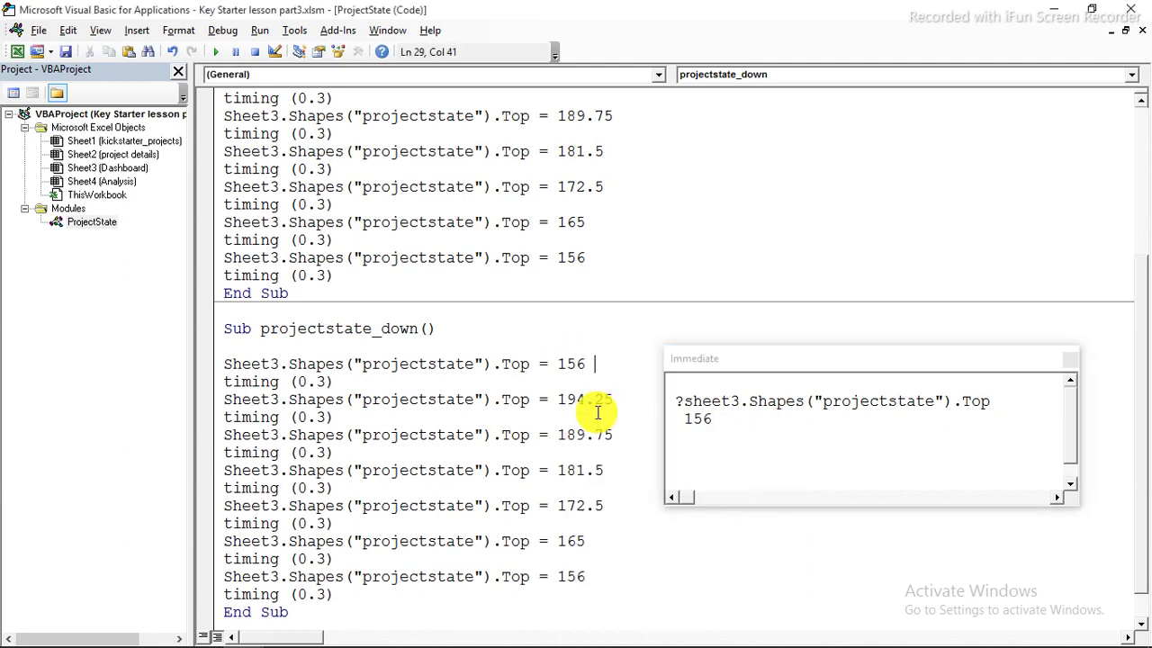
# Step: Move the ProjectState group on the dashboard down to a Top of about 167 and query its Top again
pyautogui.click(17, 51)
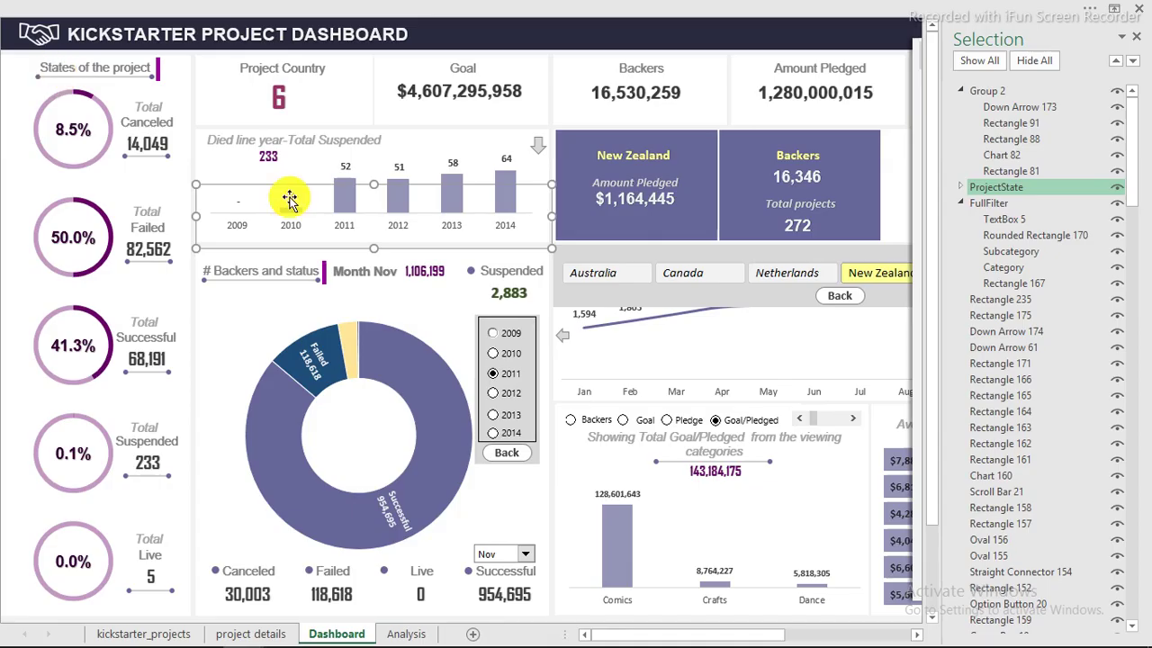
pyautogui.click(472, 187)
pyautogui.moveTo(471, 190); pyautogui.dragTo(471, 197)
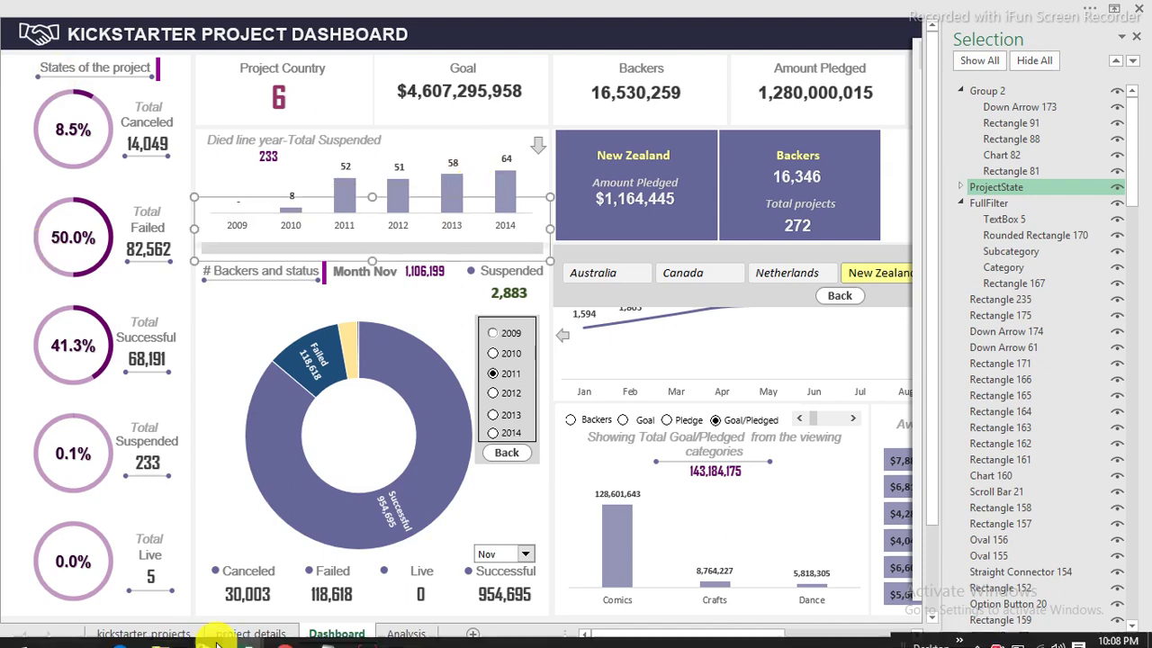
pyautogui.moveTo(251, 636)
pyautogui.click(310, 559)
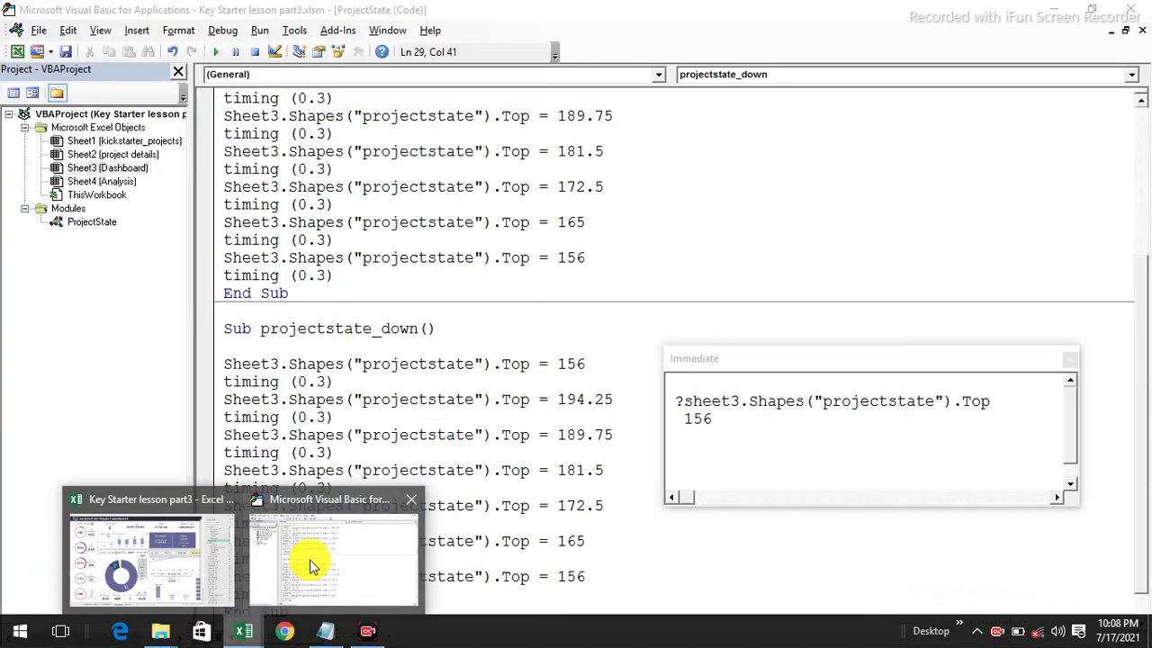
pyautogui.click(1023, 407)
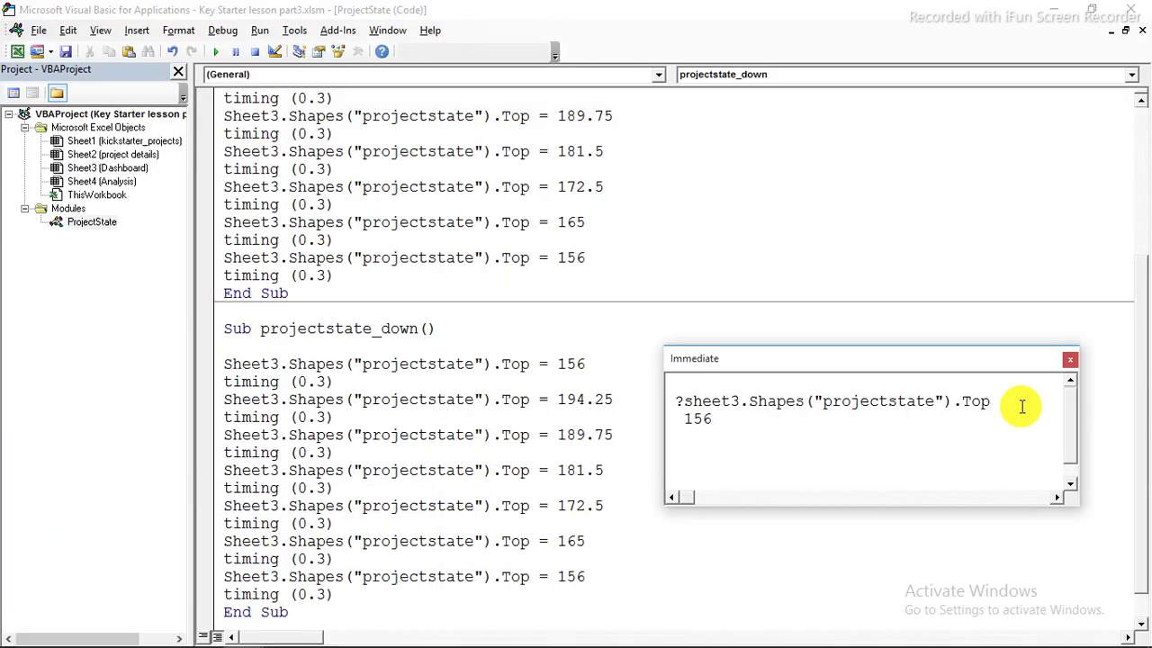
pyautogui.press('Return')
# Step: Copy the queried position 167.25 into the second Top assignment of projectstate_down
pyautogui.moveTo(746, 419); pyautogui.dragTo(695, 419)
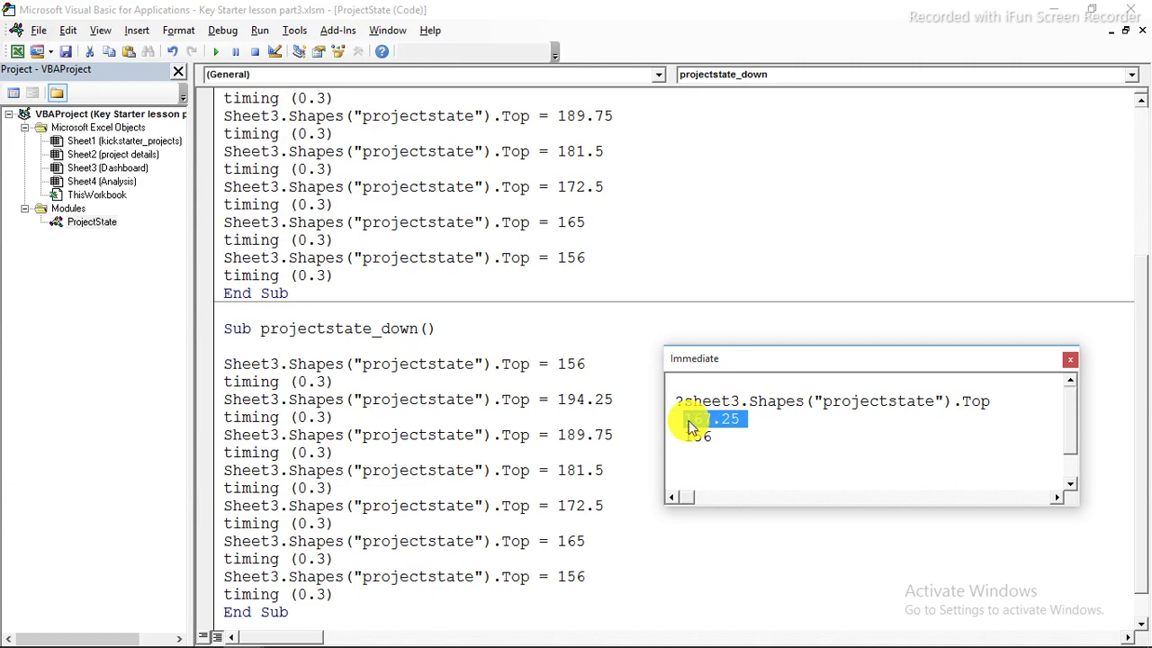
pyautogui.rightClick(689, 423)
pyautogui.click(731, 454)
pyautogui.click(616, 400)
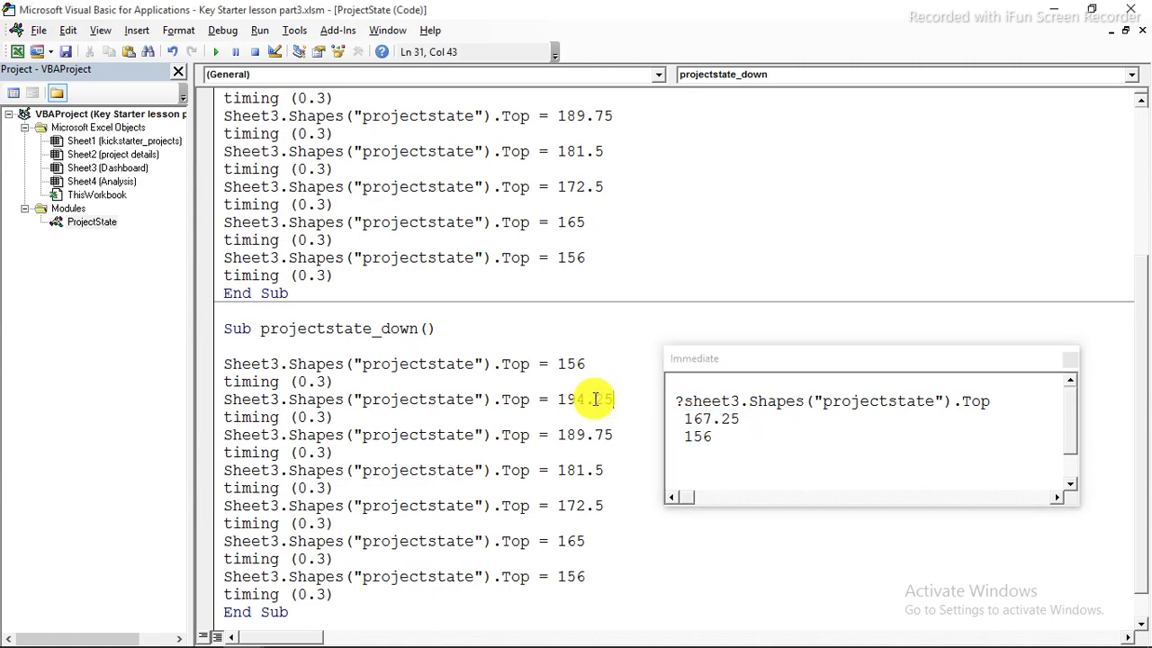
pyautogui.moveTo(595, 400); pyautogui.dragTo(565, 400)
pyautogui.rightClick(561, 405)
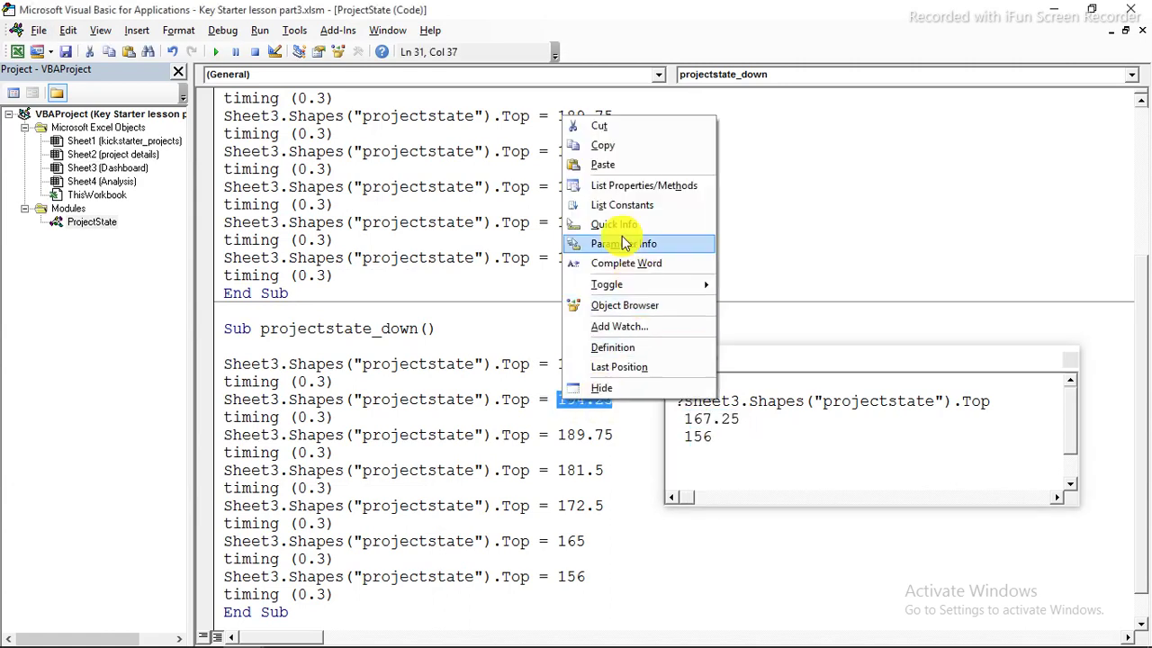
pyautogui.click(590, 158)
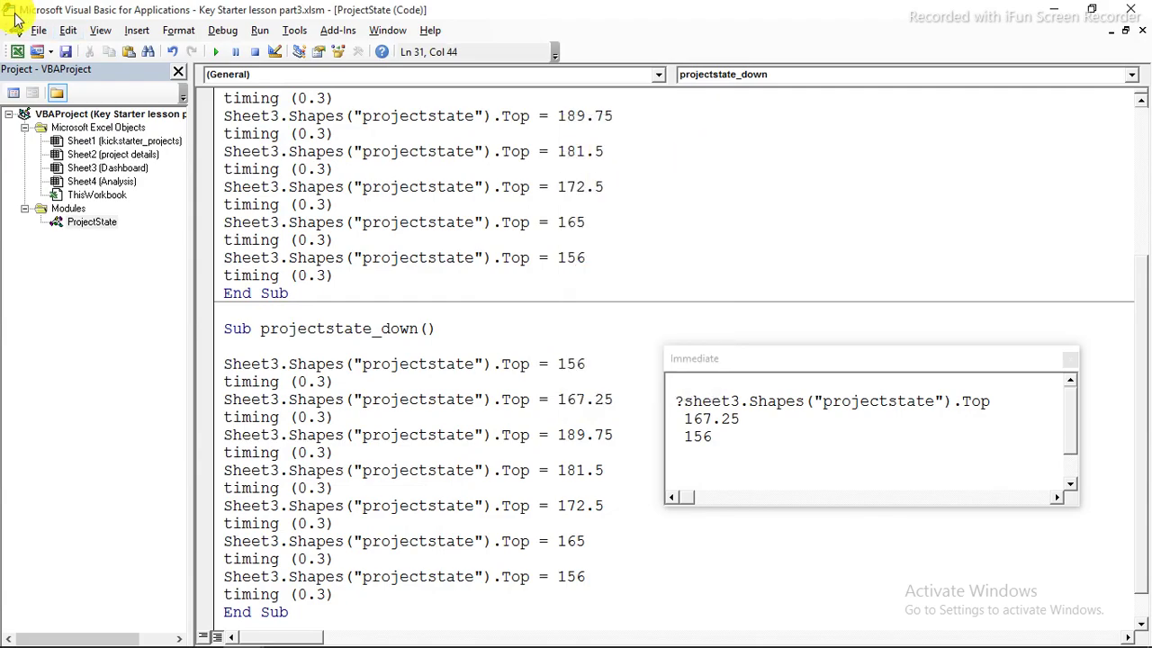
# Step: Move the ProjectState group further down the dashboard to a Top of about 176 and query its Top again
pyautogui.click(16, 52)
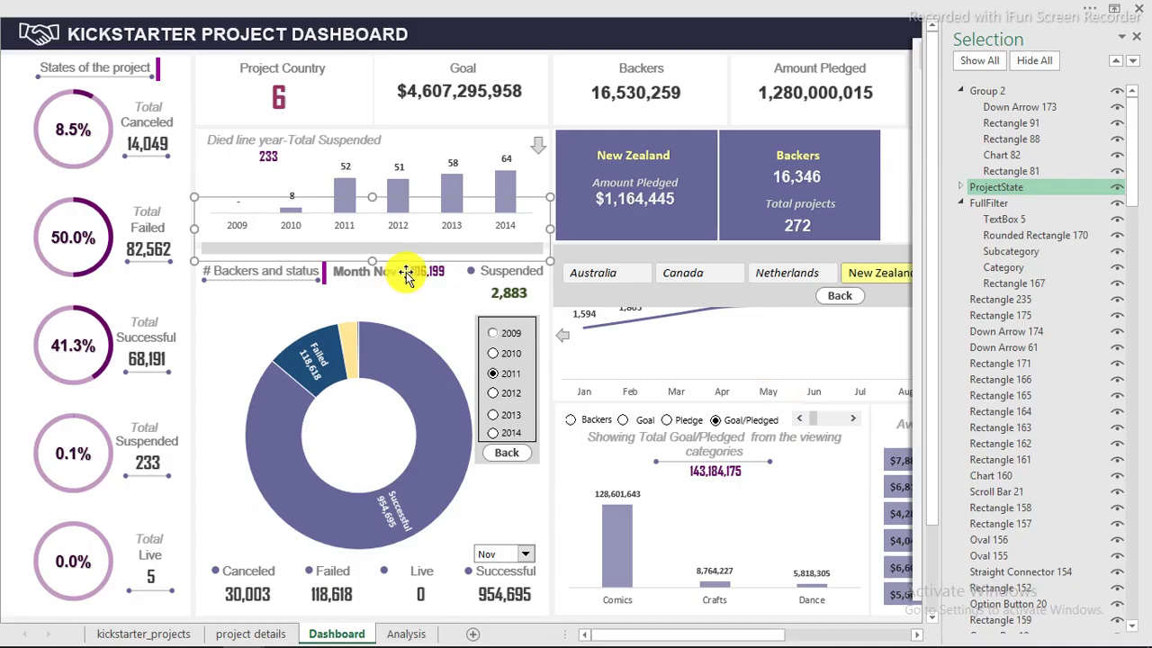
pyautogui.moveTo(408, 261); pyautogui.dragTo(406, 270)
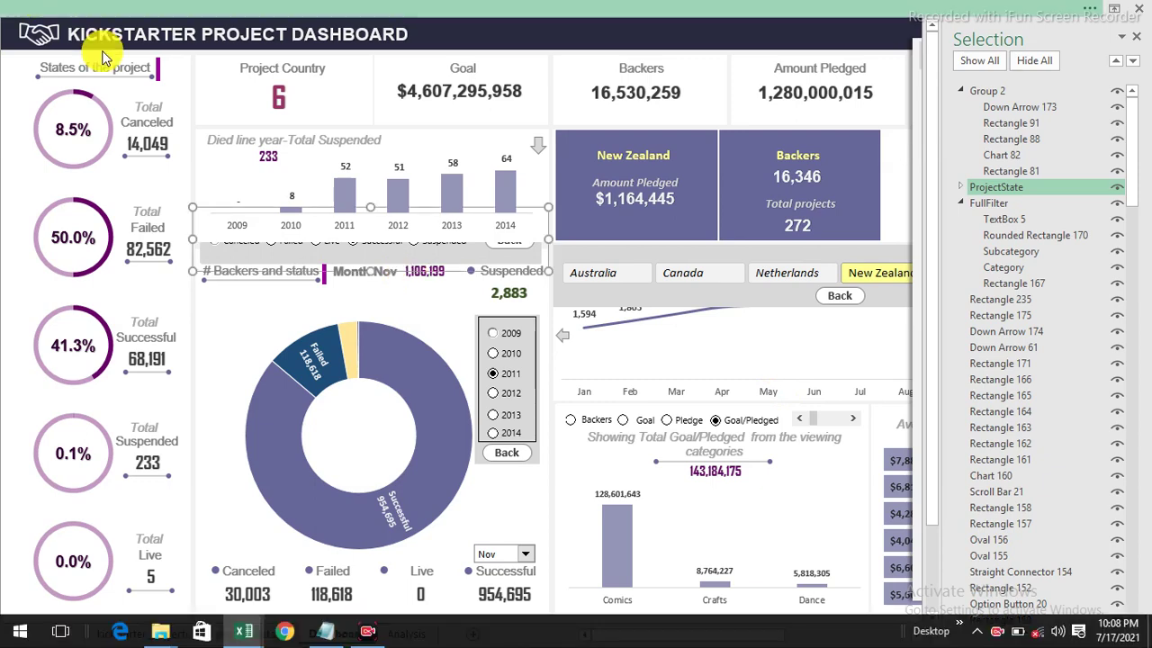
pyautogui.click(94, 9)
pyautogui.click(14, 60)
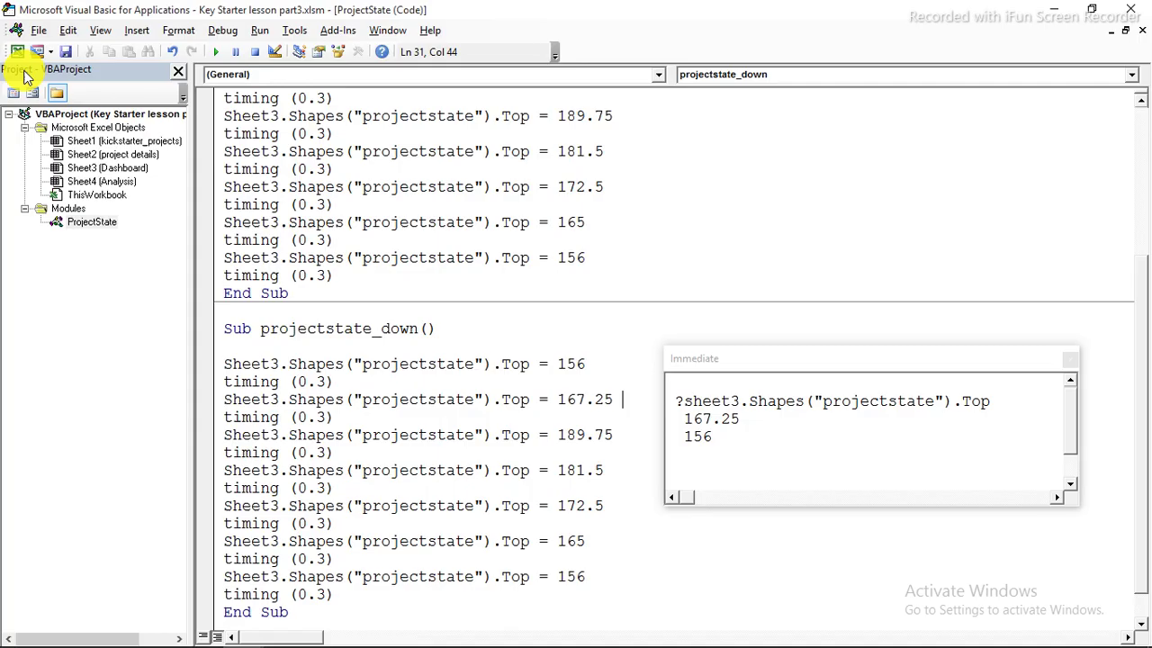
pyautogui.click(999, 401)
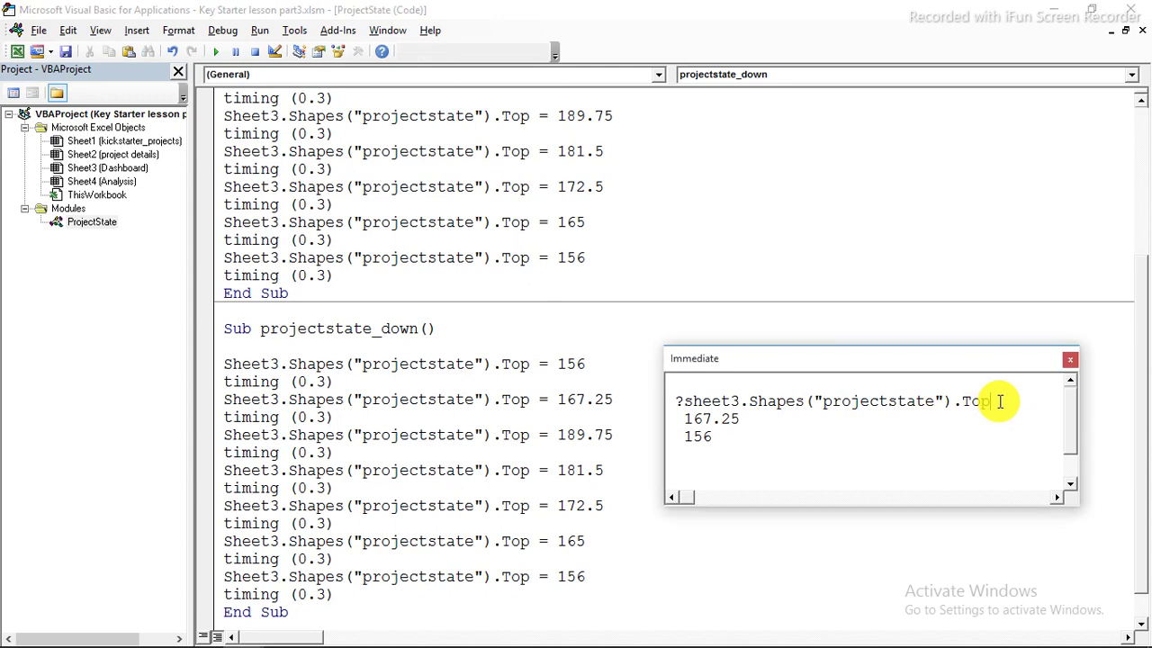
pyautogui.press('Return')
# Step: Copy the queried position 176.25 into the third Top assignment of projectstate_down
pyautogui.moveTo(743, 418); pyautogui.dragTo(559, 435)
pyautogui.rightClick(693, 423)
pyautogui.click(720, 444)
pyautogui.rightClick(560, 439)
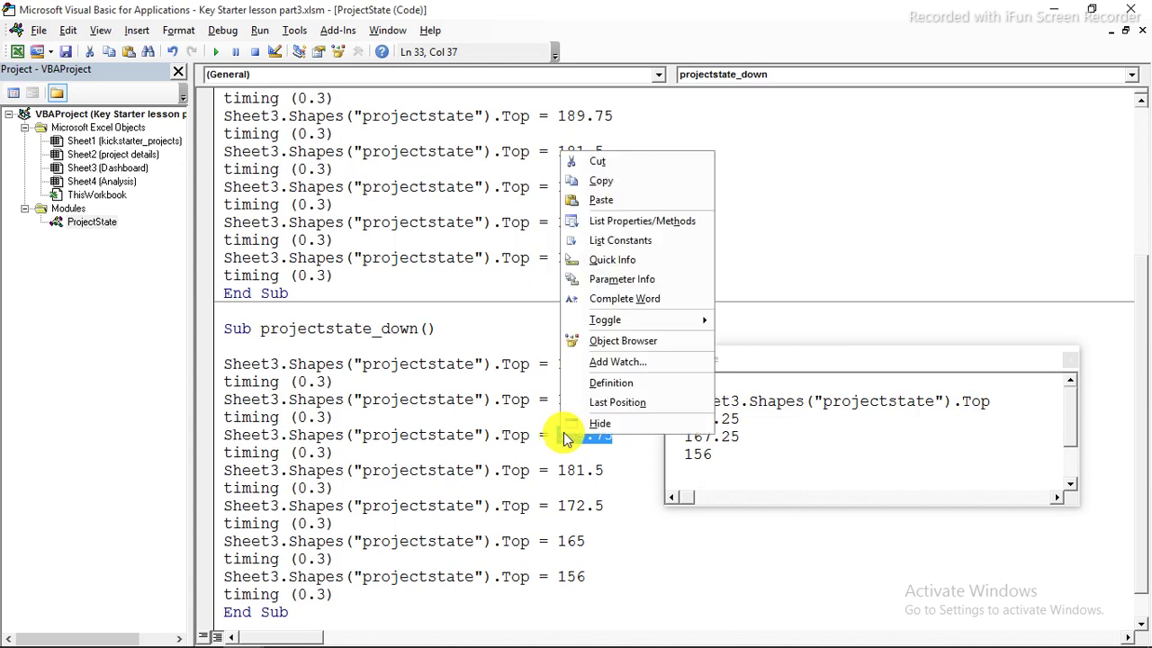
pyautogui.click(663, 198)
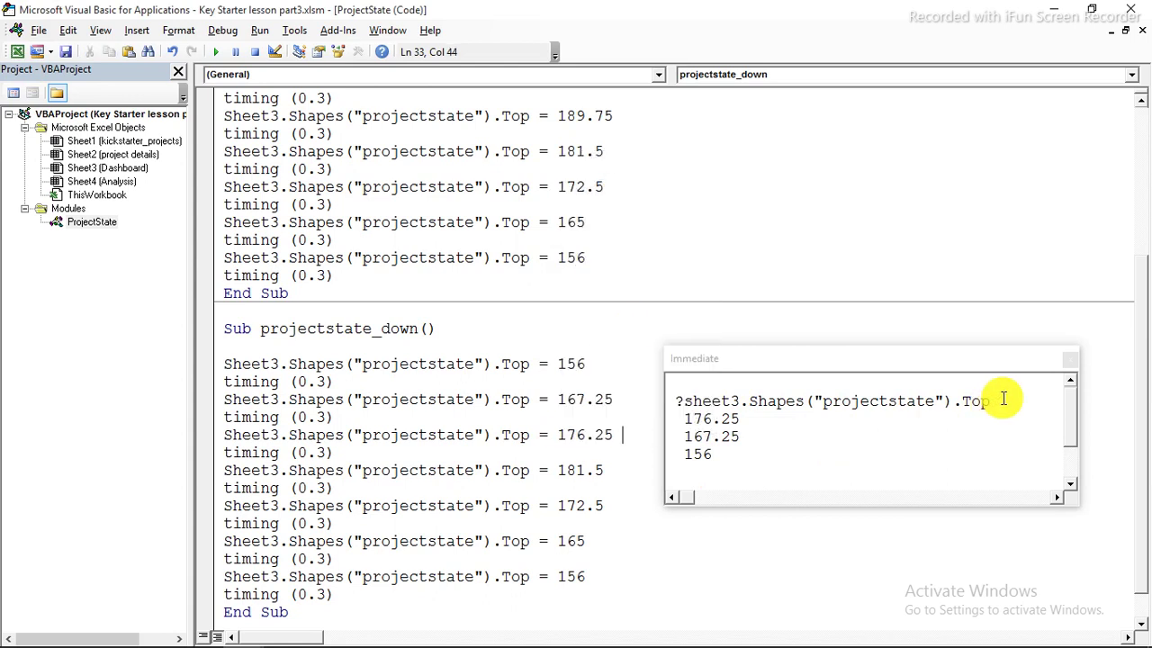
# Step: Move the ProjectState group on the dashboard down to a Top of about 184 and query its Top again
pyautogui.click(16, 54)
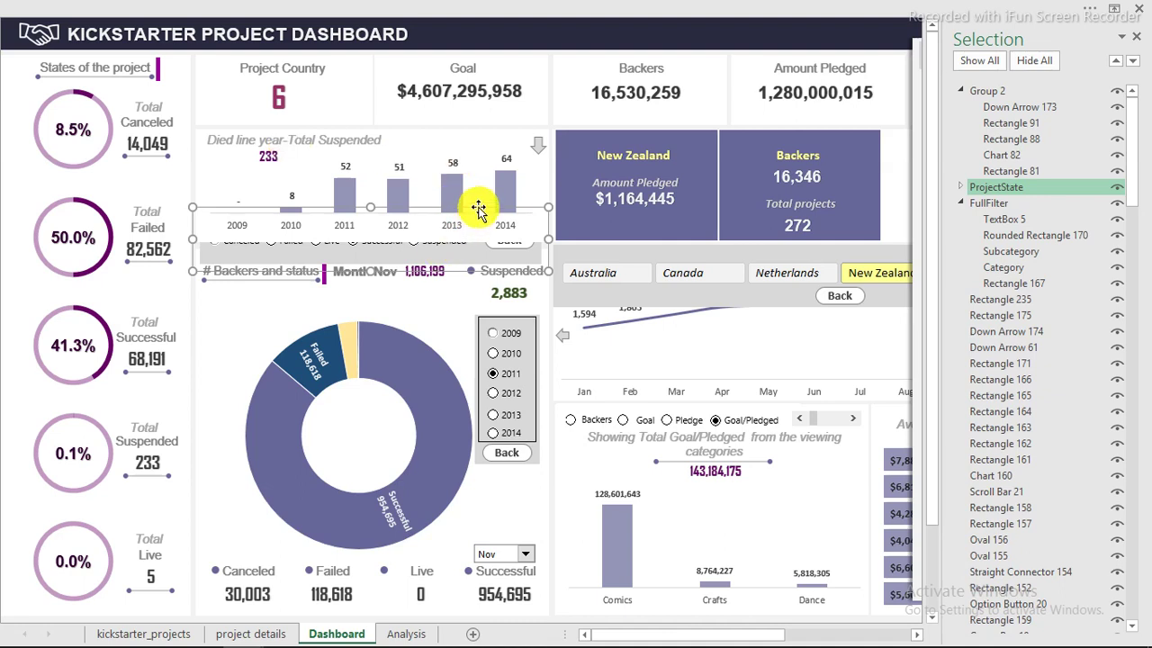
pyautogui.moveTo(478, 209); pyautogui.dragTo(477, 214)
pyautogui.click(51, 24)
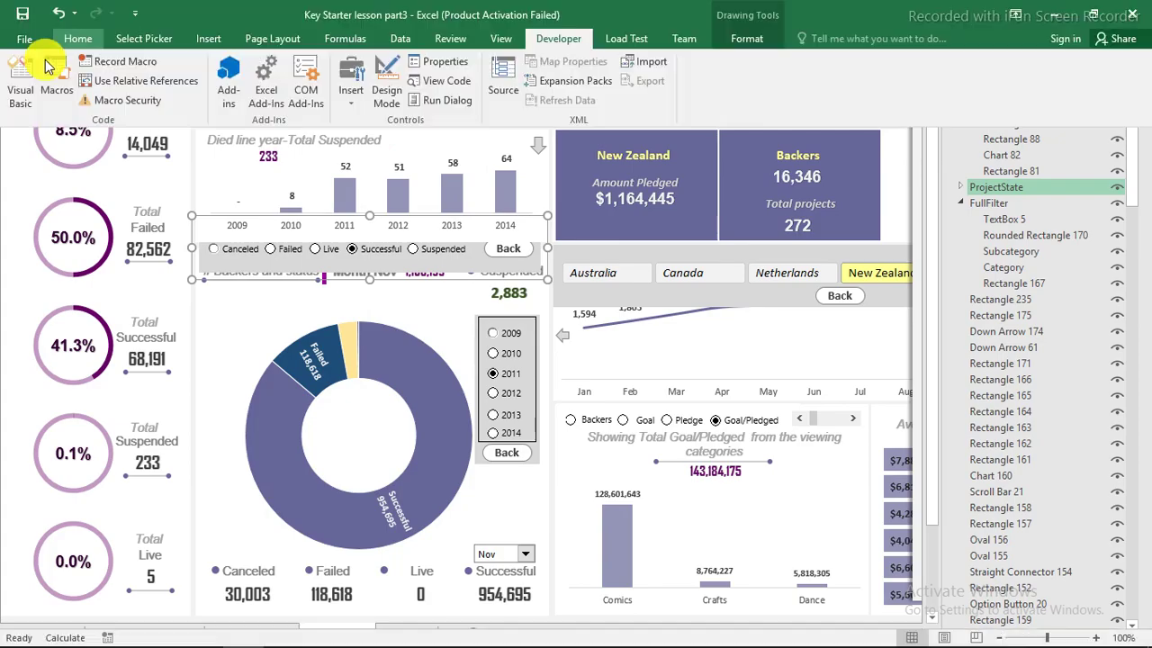
pyautogui.click(20, 83)
pyautogui.click(995, 400)
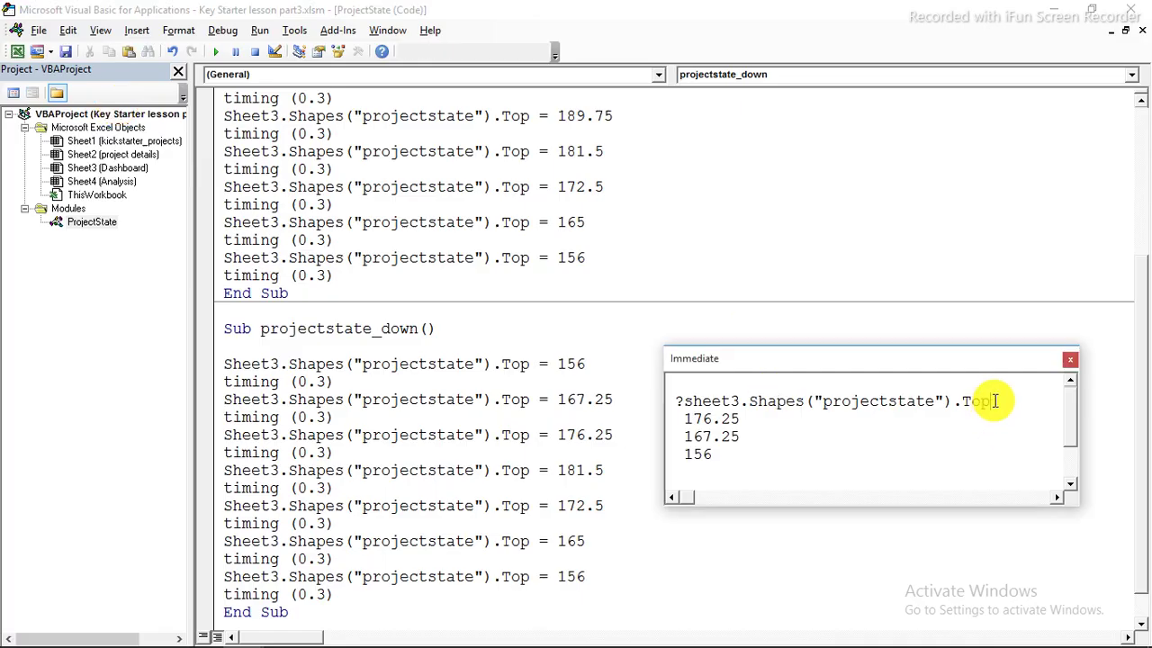
pyautogui.press('Return')
# Step: Copy the queried position 183.75 into the fourth Top assignment of projectstate_down
pyautogui.moveTo(755, 419); pyautogui.dragTo(695, 418)
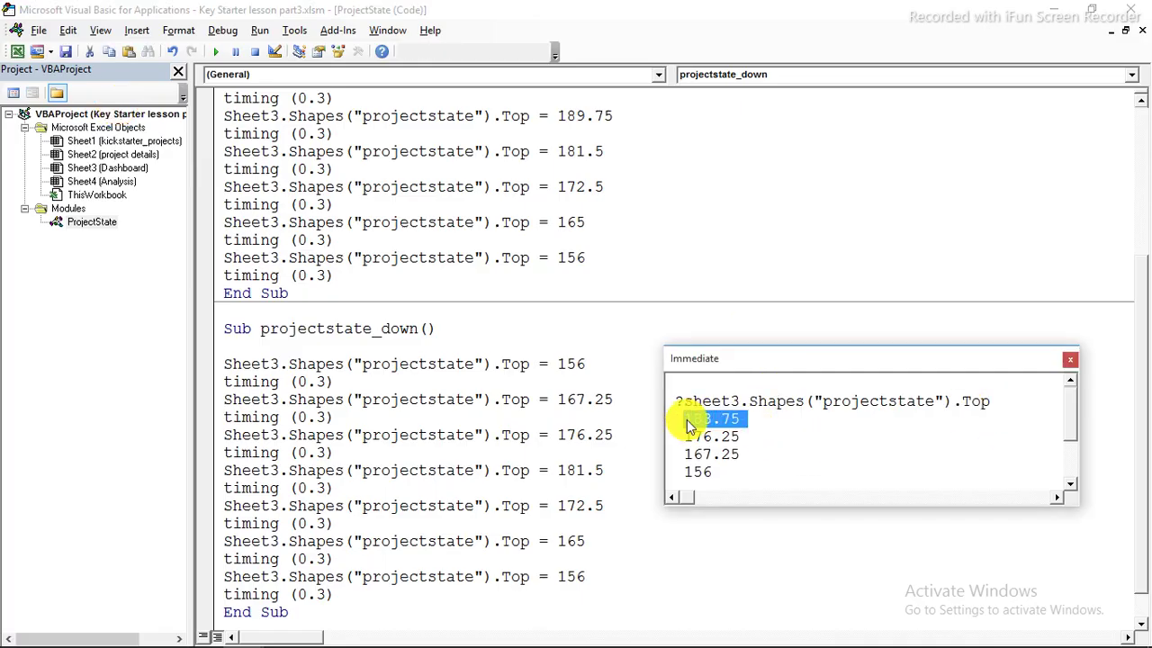
pyautogui.rightClick(689, 426)
pyautogui.click(707, 442)
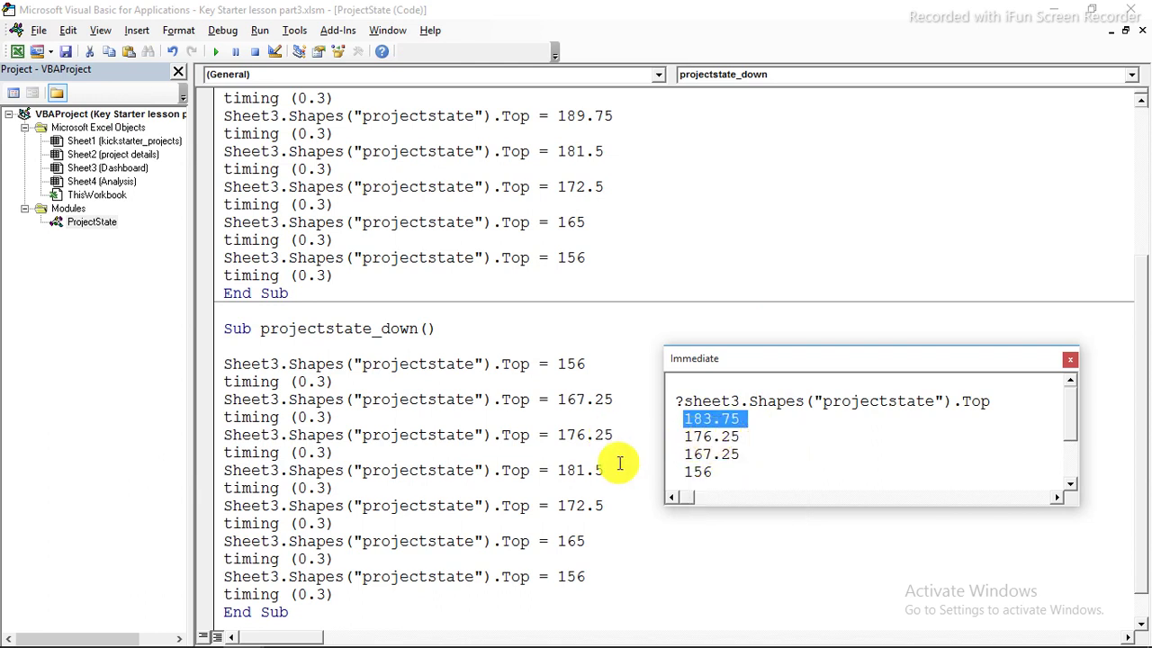
pyautogui.moveTo(604, 469); pyautogui.dragTo(558, 471)
pyautogui.rightClick(559, 477)
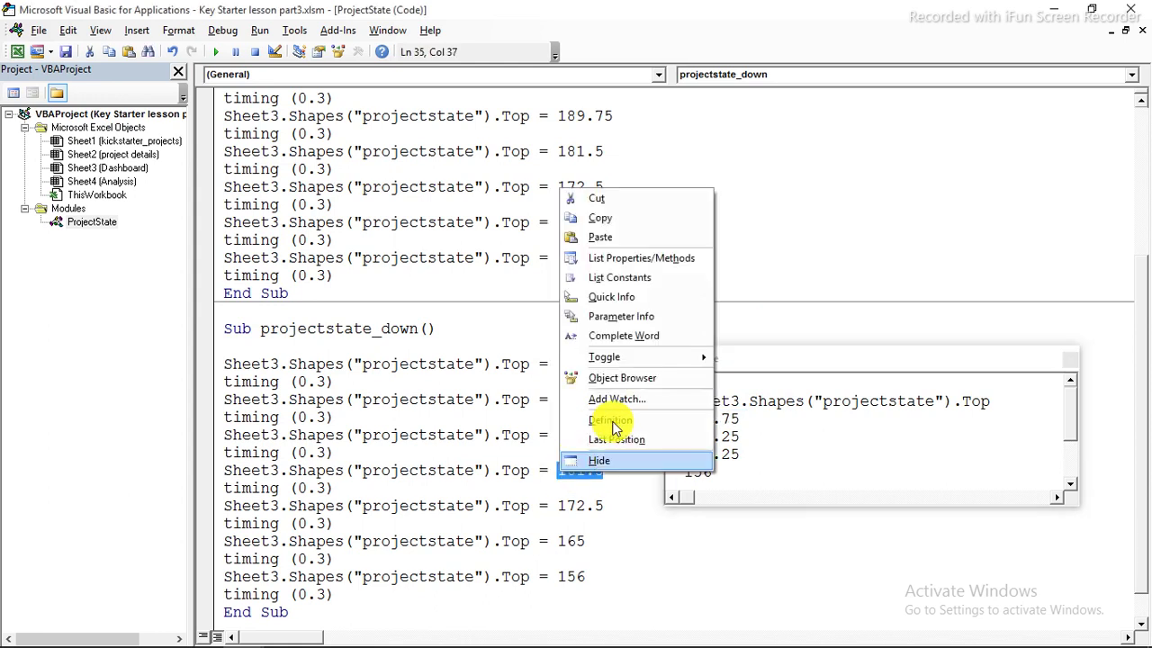
pyautogui.click(629, 237)
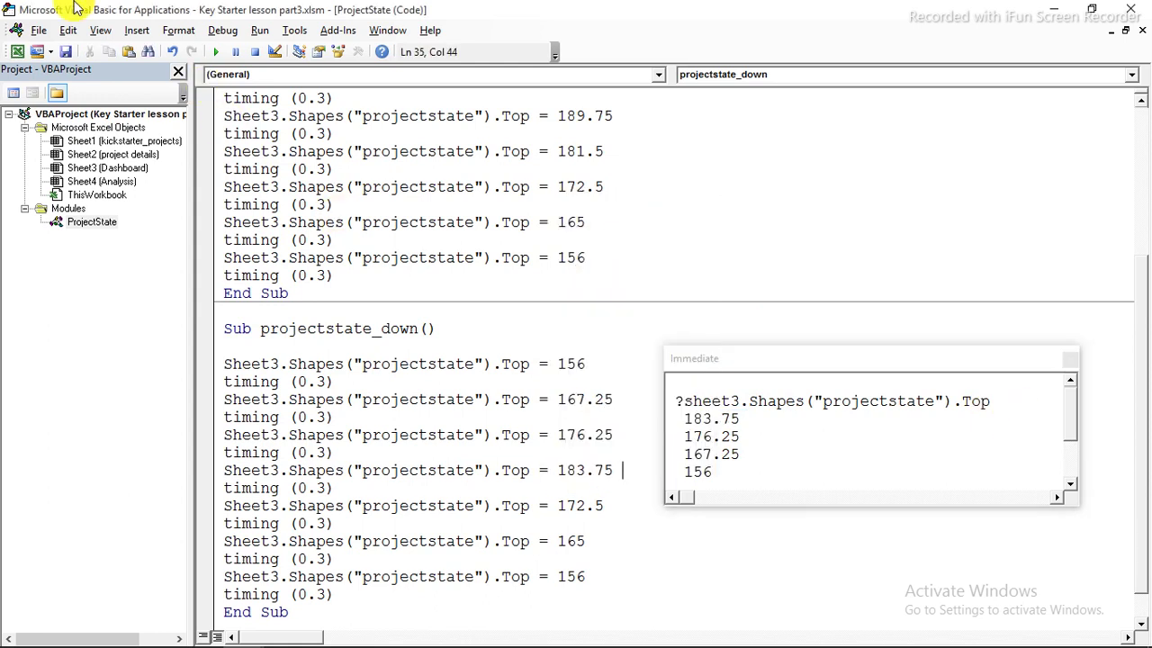
# Step: Move the ProjectState group further down the dashboard to a Top of about 189 and query its Top again
pyautogui.click(17, 51)
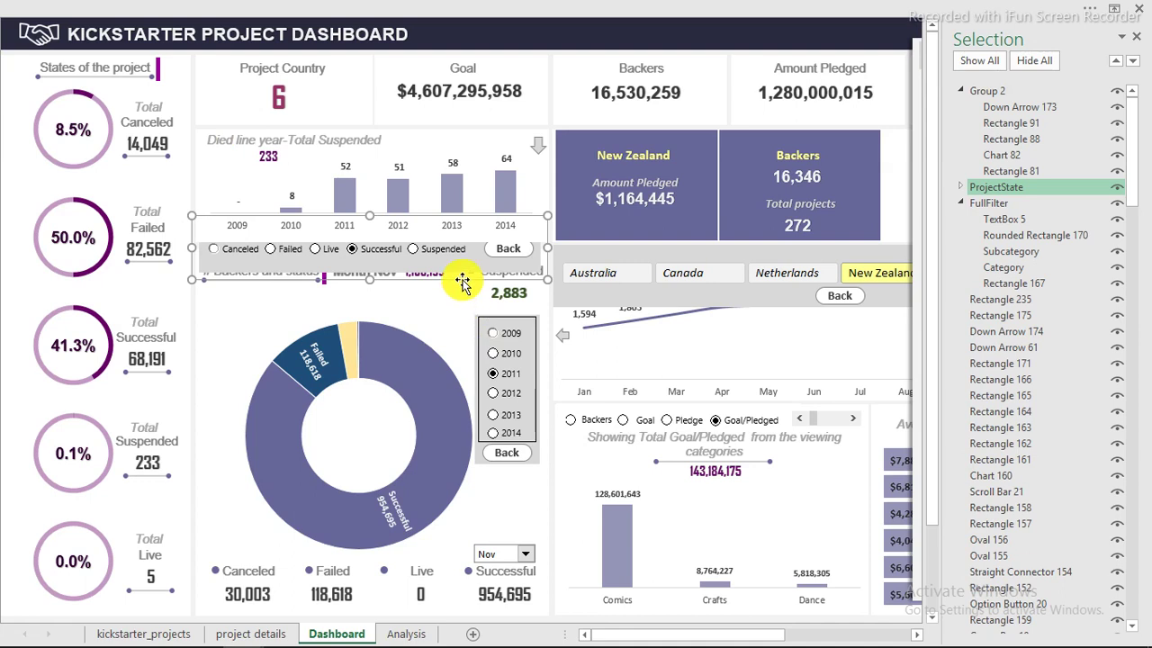
pyautogui.moveTo(461, 280); pyautogui.dragTo(459, 286)
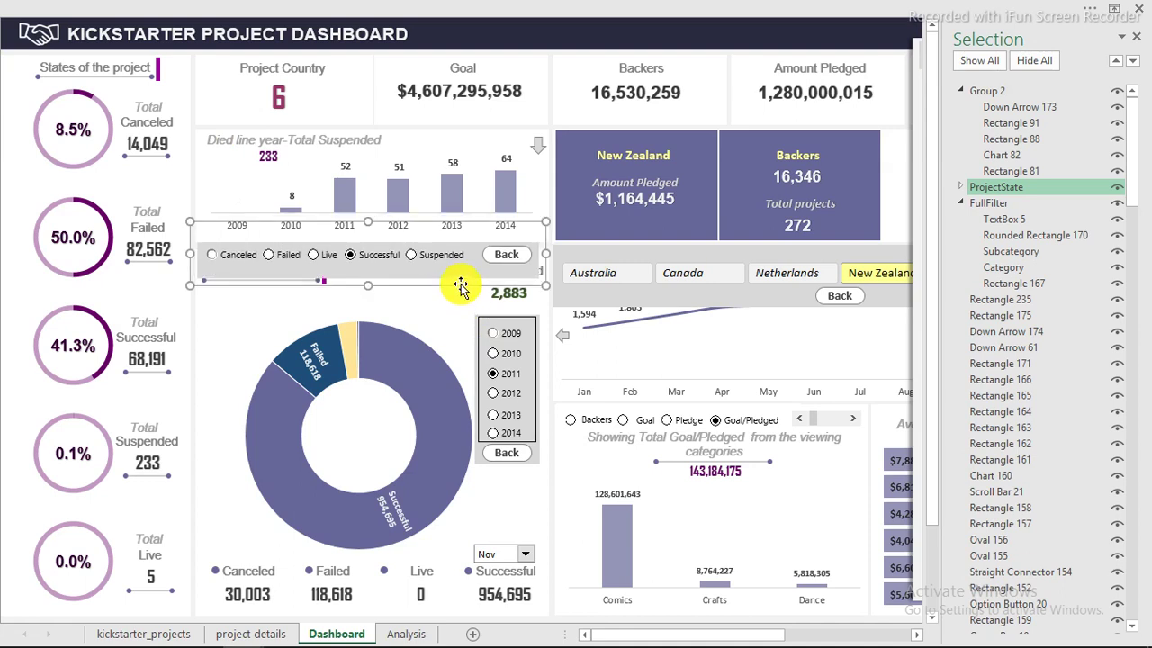
pyautogui.click(29, 11)
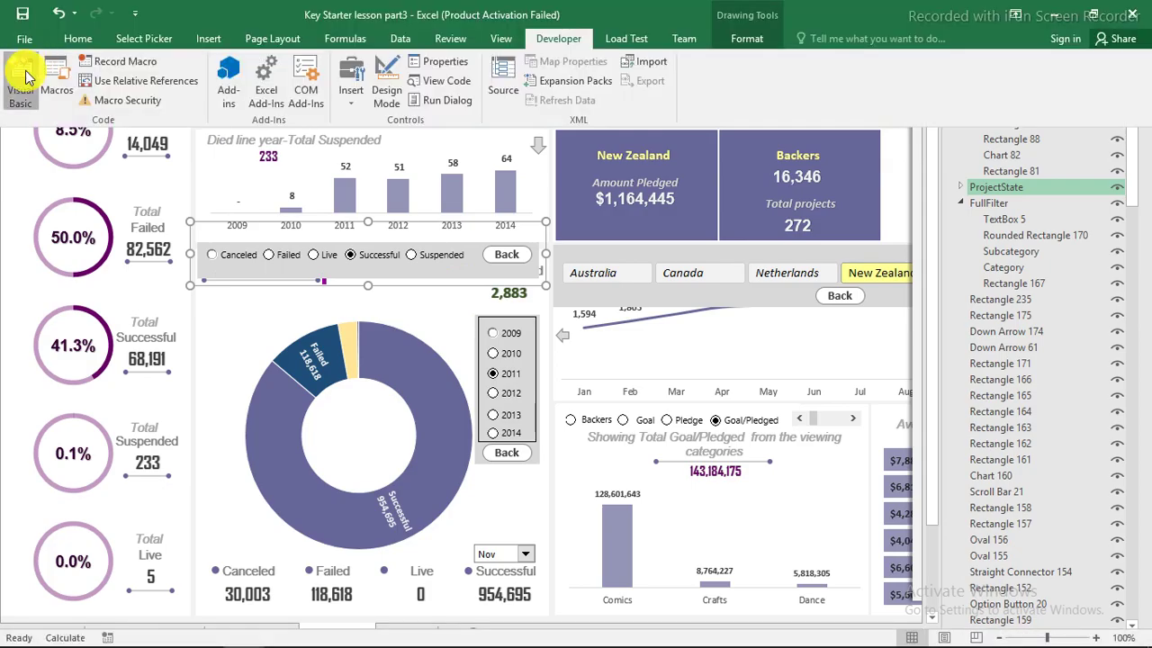
pyautogui.click(25, 77)
pyautogui.click(1003, 401)
pyautogui.press('Return')
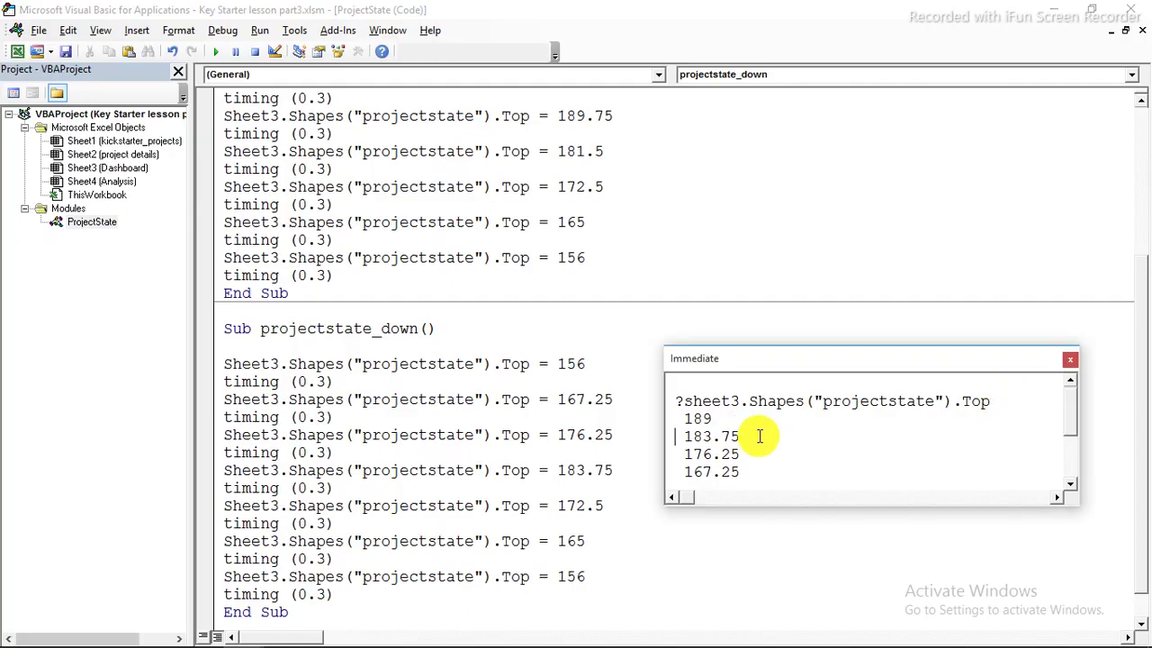
# Step: Copy the queried position 189 into the fifth Top assignment of projectstate_down
pyautogui.doubleClick(698, 417)
pyautogui.rightClick(697, 418)
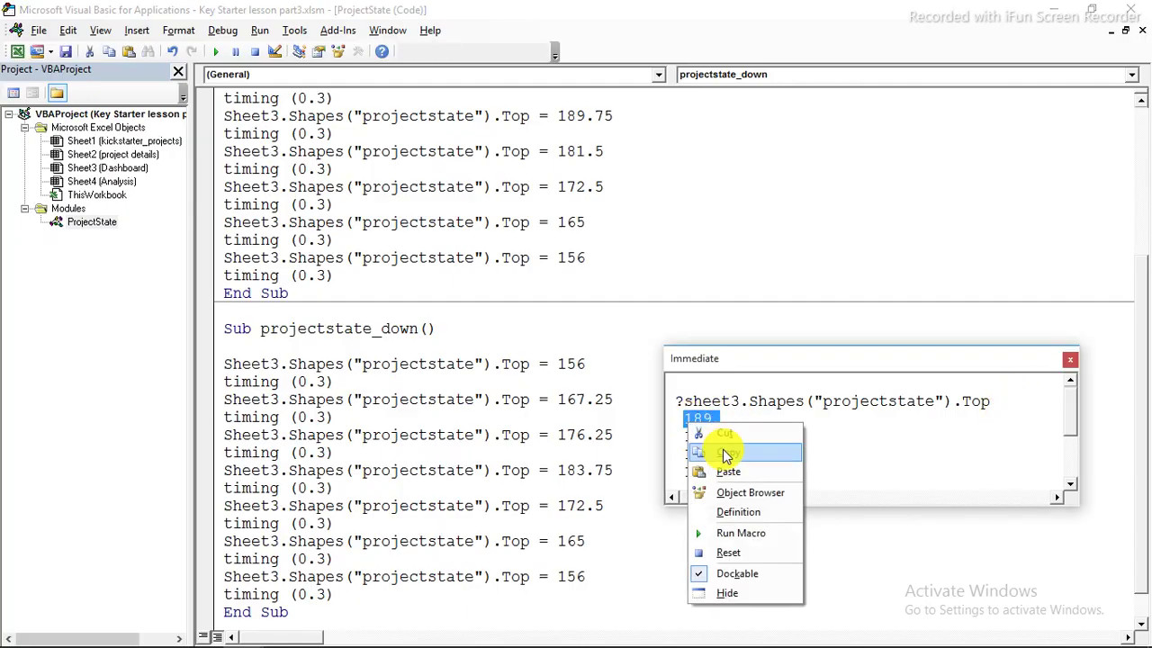
pyautogui.click(727, 454)
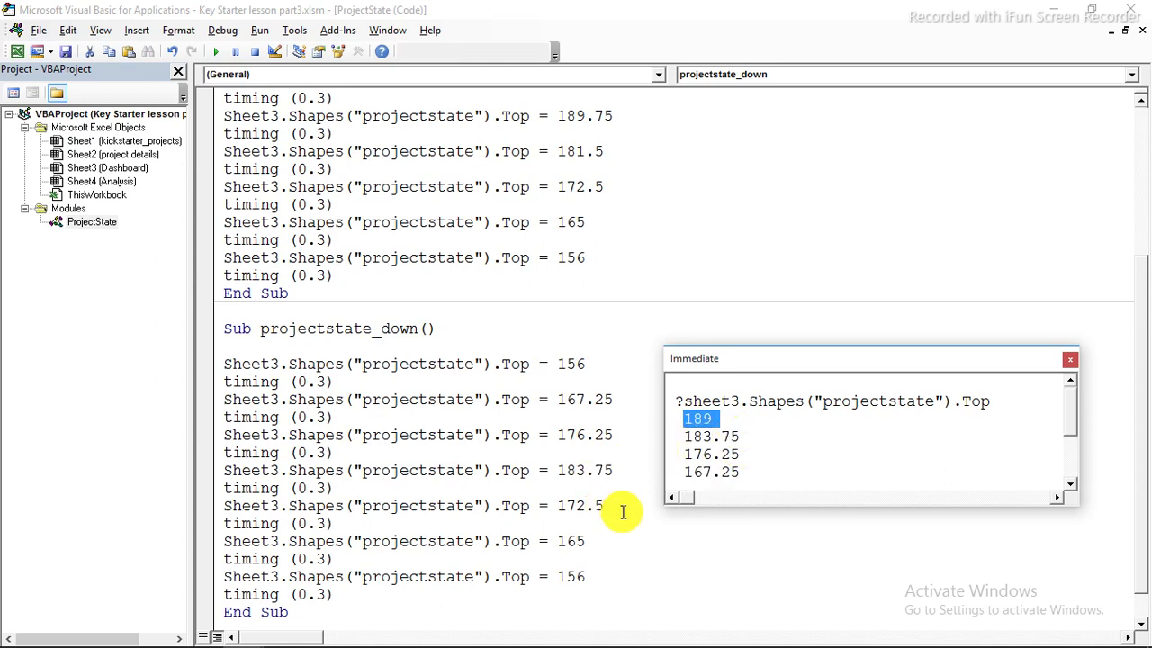
pyautogui.moveTo(604, 507); pyautogui.dragTo(567, 507)
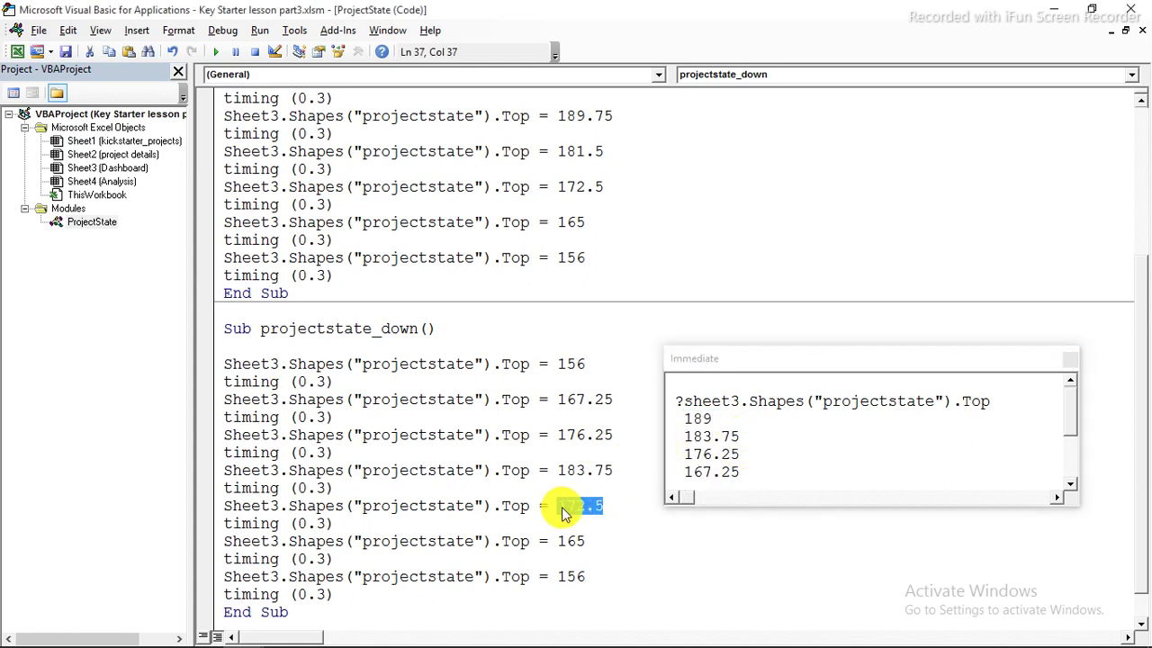
pyautogui.rightClick(562, 511)
pyautogui.click(620, 270)
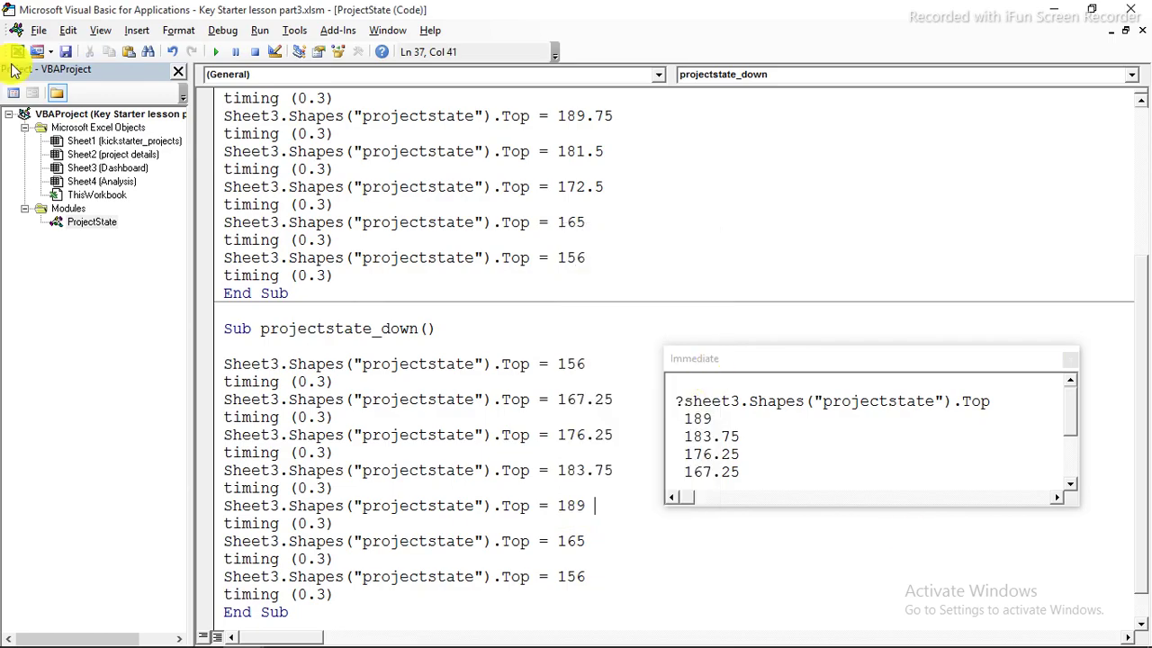
# Step: Move the ProjectState group further down the dashboard to a Top of about 197 and query its Top again
pyautogui.click(17, 51)
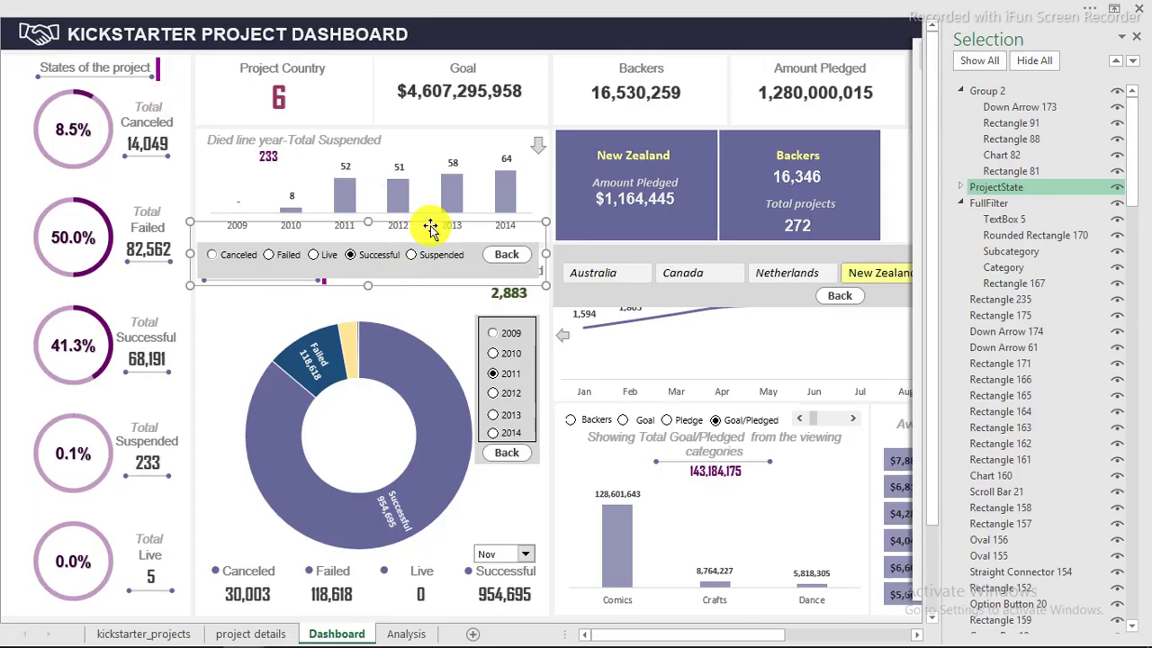
pyautogui.moveTo(430, 221); pyautogui.dragTo(431, 231)
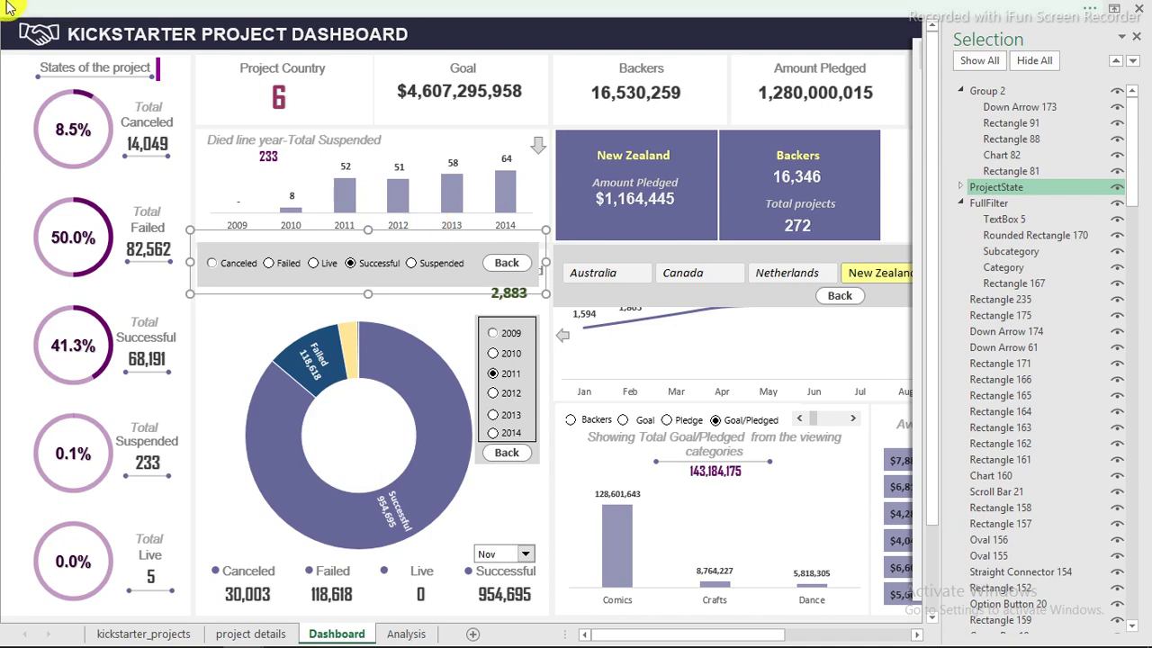
pyautogui.click(88, 9)
pyautogui.click(13, 57)
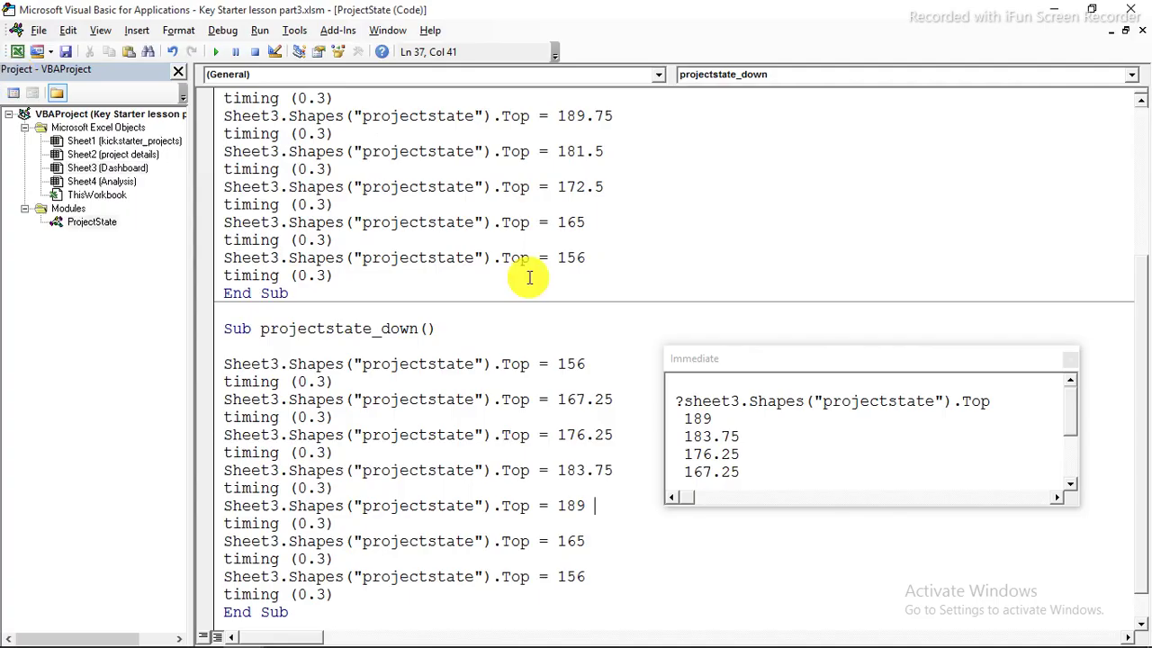
pyautogui.click(1002, 403)
pyautogui.press('Return')
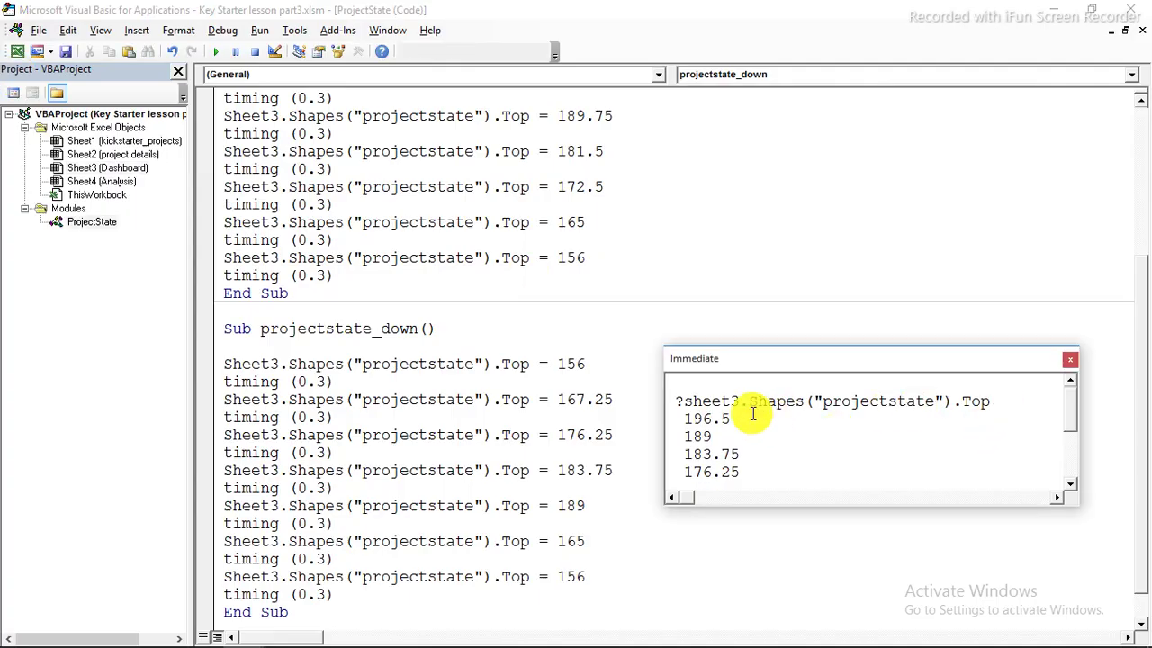
# Step: Copy the queried position 196.5 into the sixth Top assignment of projectstate_down
pyautogui.moveTo(739, 418); pyautogui.dragTo(689, 419)
pyautogui.rightClick(686, 423)
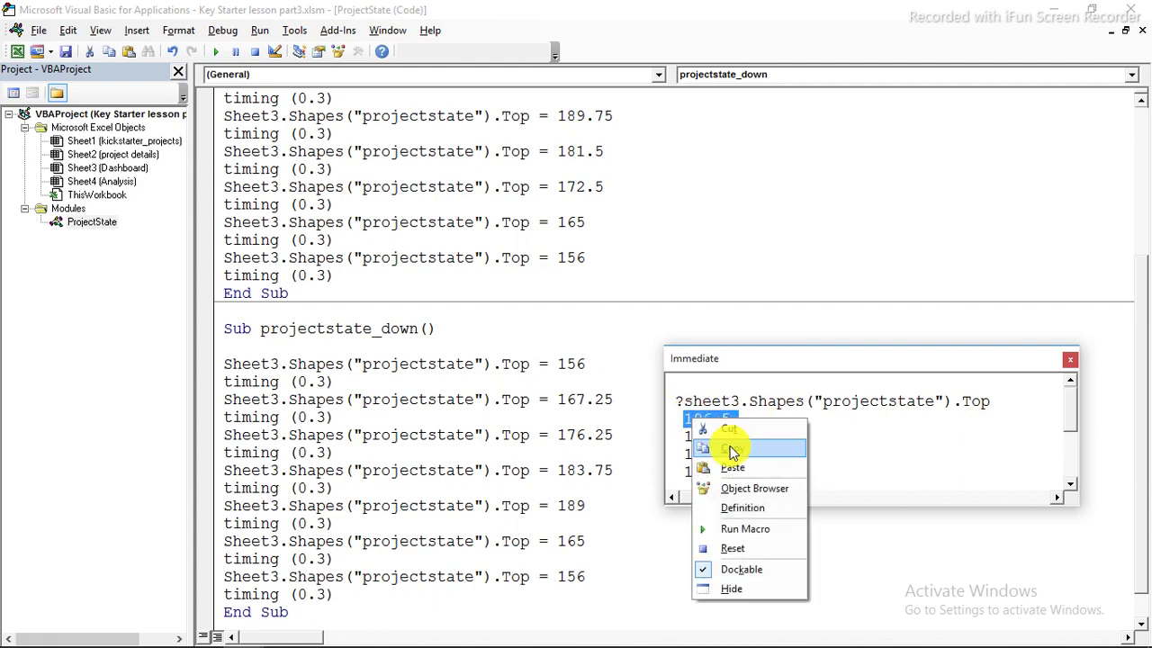
pyautogui.click(729, 445)
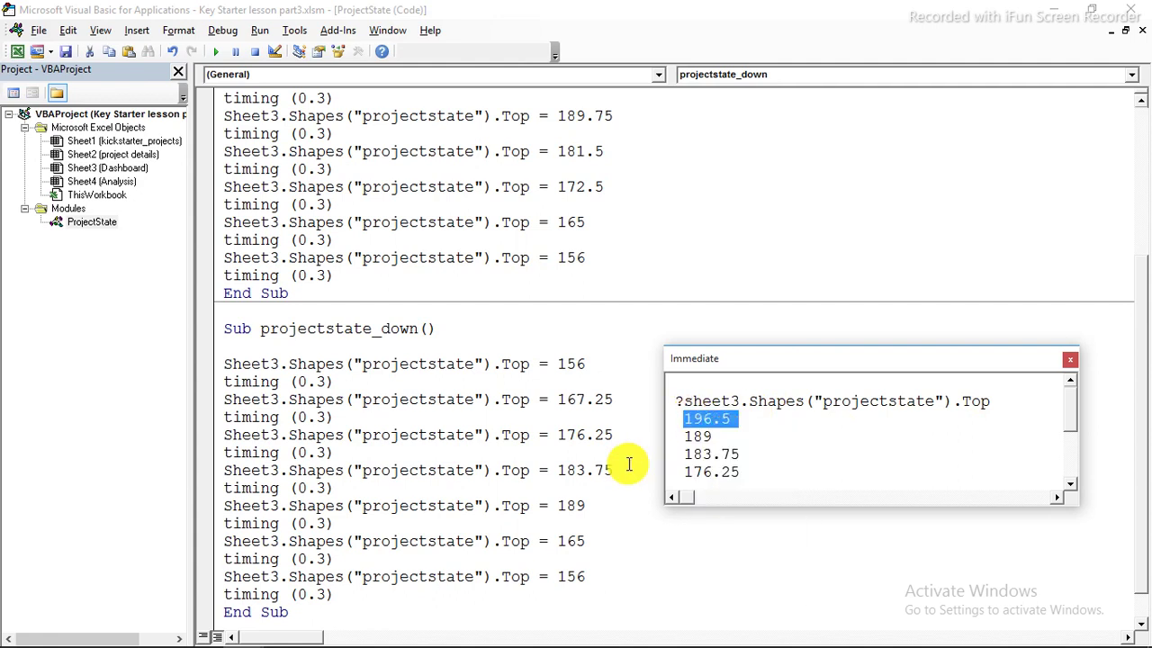
pyautogui.moveTo(587, 537); pyautogui.dragTo(565, 541)
pyautogui.rightClick(563, 542)
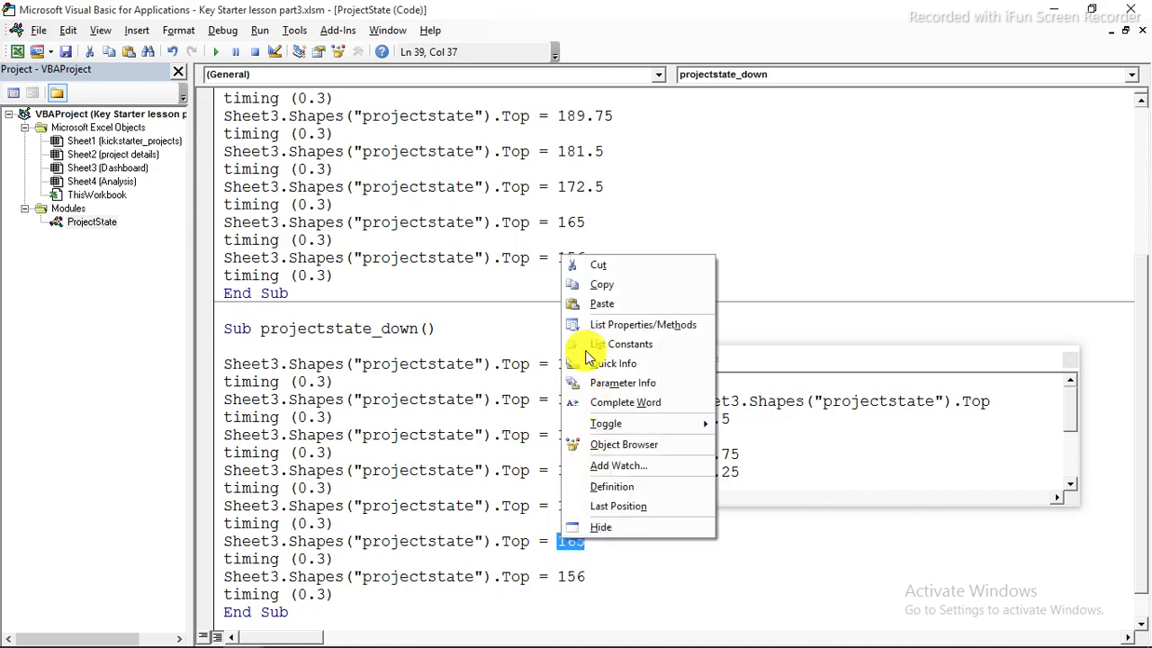
pyautogui.click(621, 306)
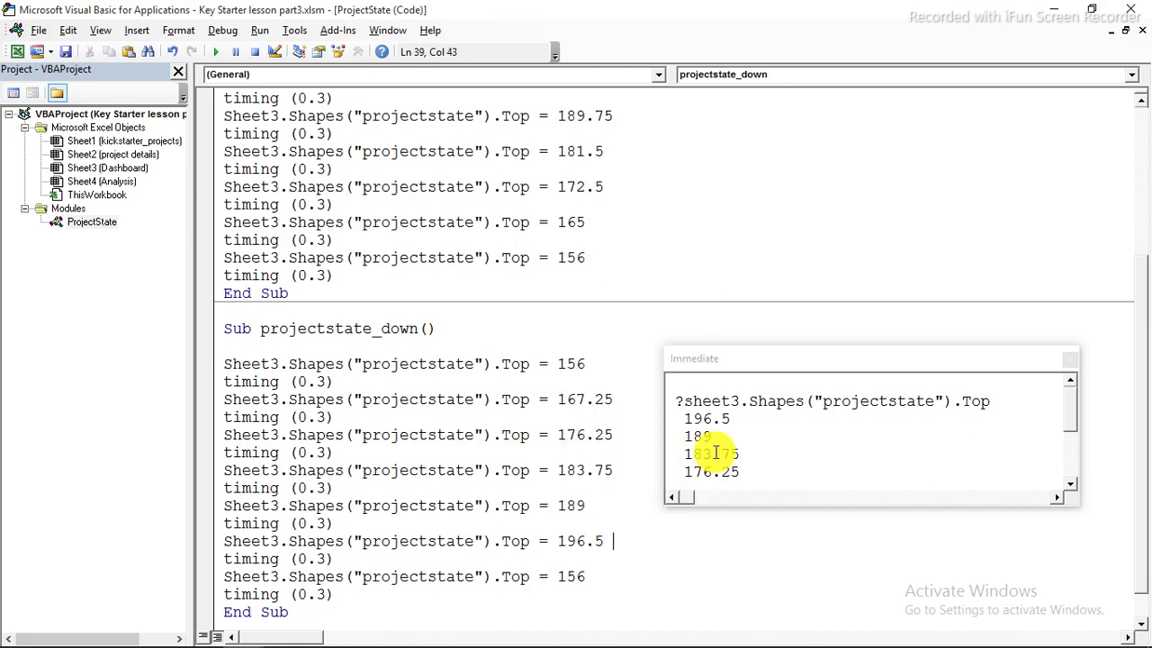
# Step: Move the ProjectState group slightly further down the dashboard to a Top of about 200 and query its Top again
pyautogui.click(18, 51)
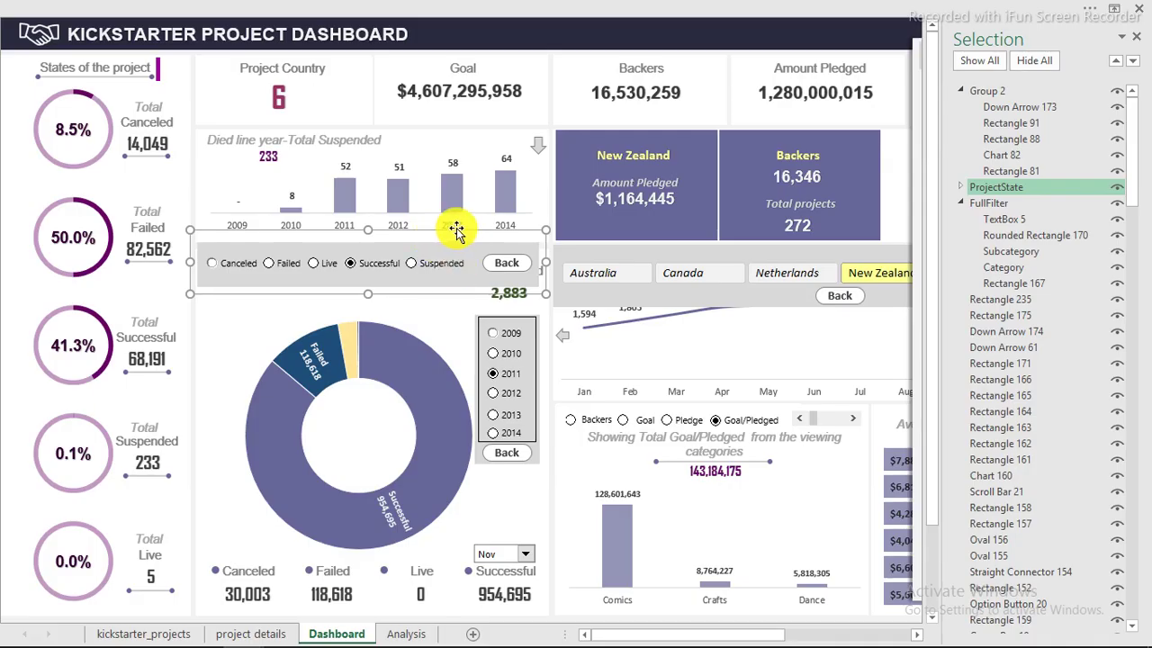
pyautogui.moveTo(456, 228); pyautogui.dragTo(460, 235)
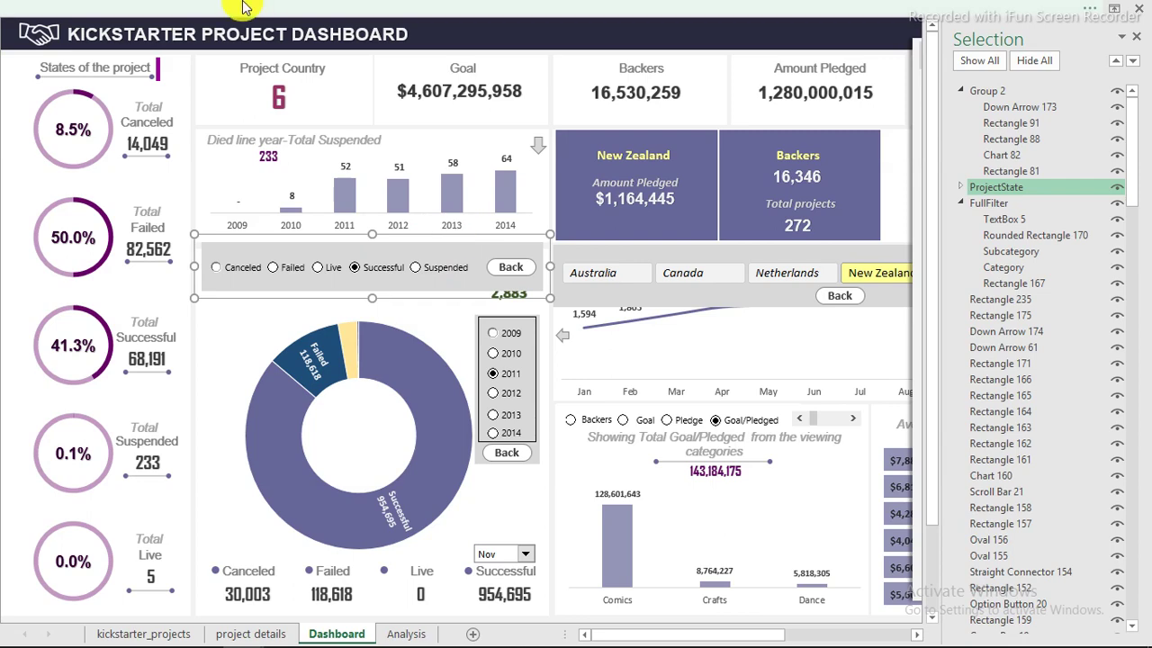
pyautogui.click(287, 41)
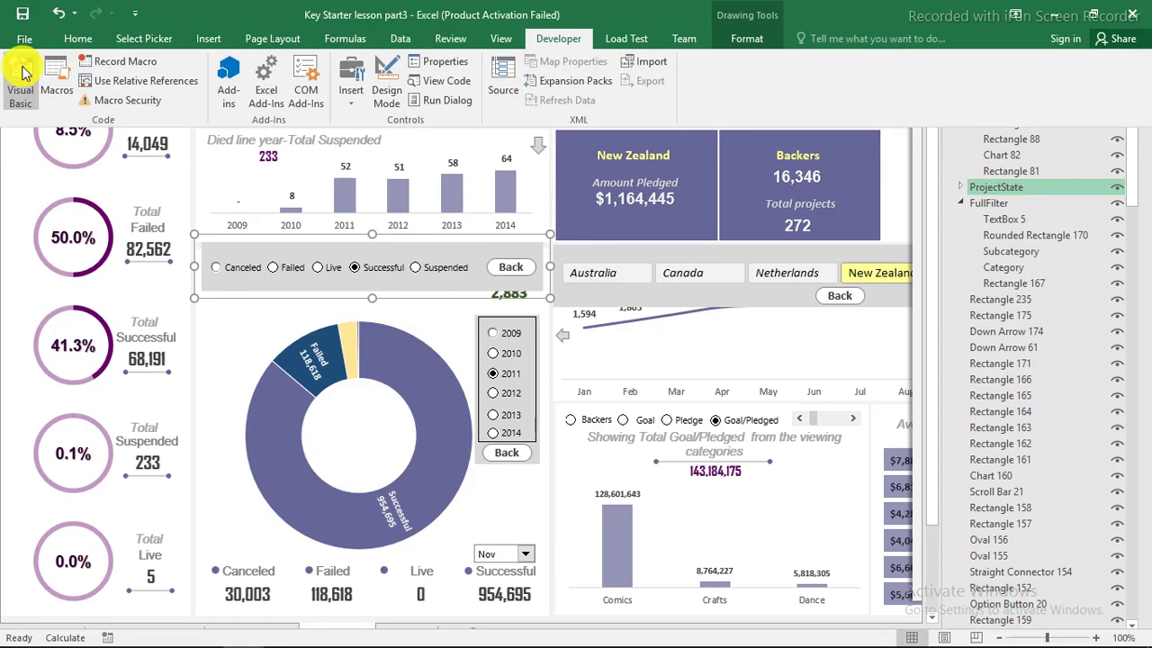
pyautogui.click(25, 72)
pyautogui.click(1007, 400)
pyautogui.press('Return')
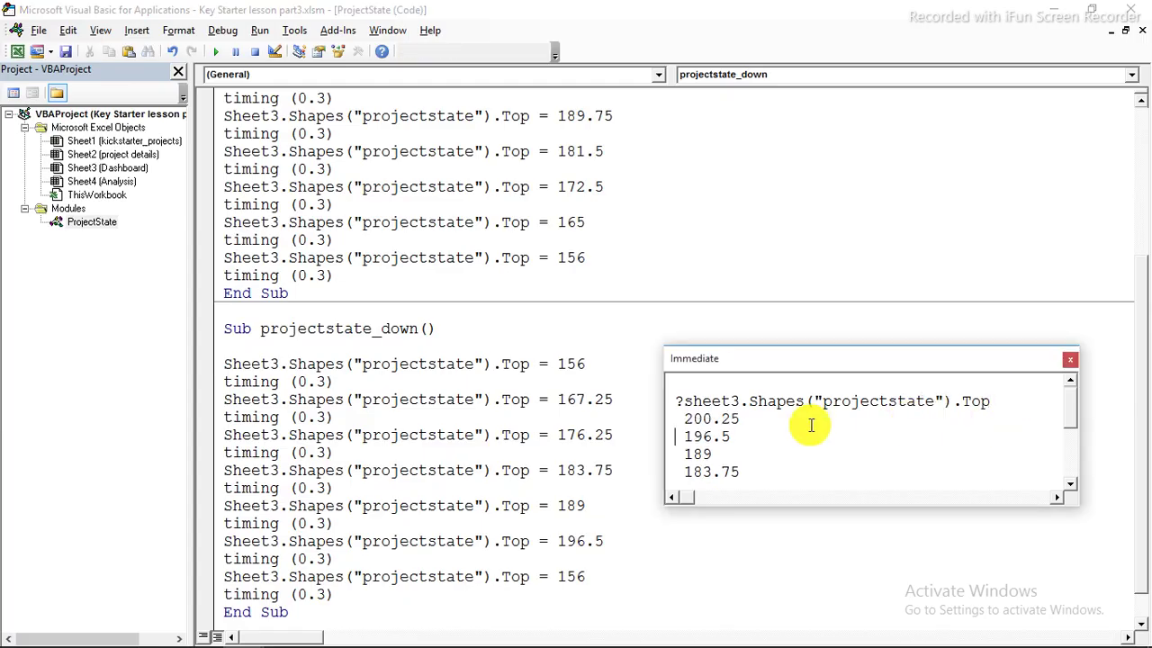
# Step: Copy the queried position 200.25 into the last Top assignment of projectstate_down
pyautogui.moveTo(743, 418); pyautogui.dragTo(688, 416)
pyautogui.rightClick(688, 419)
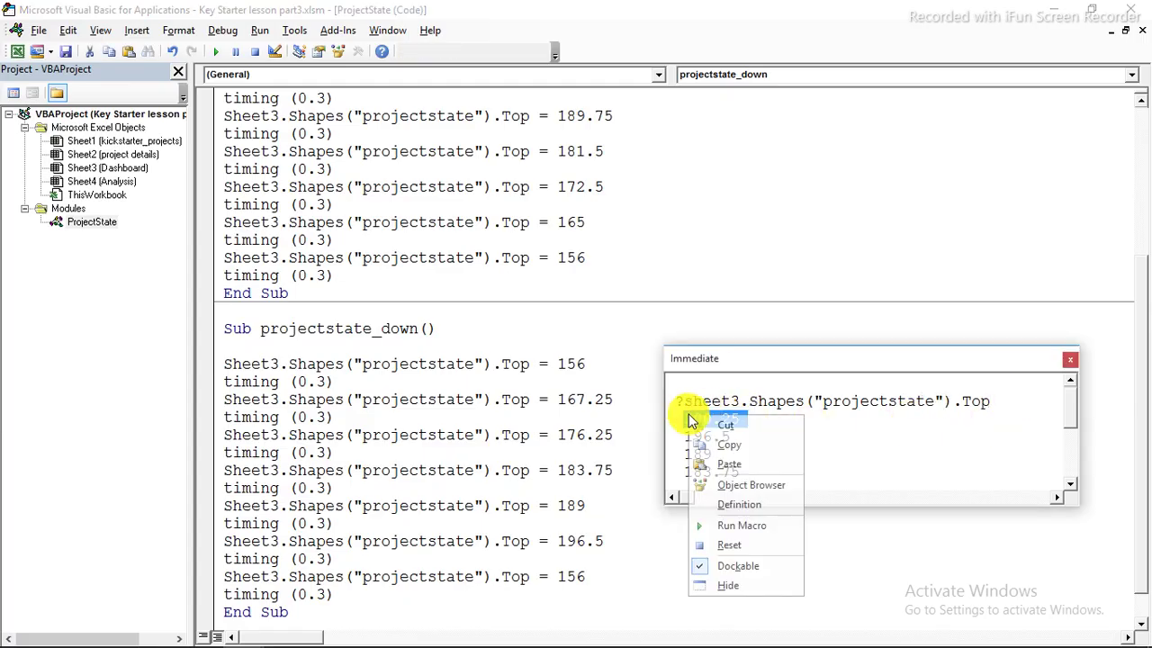
pyautogui.click(729, 445)
pyautogui.click(574, 577)
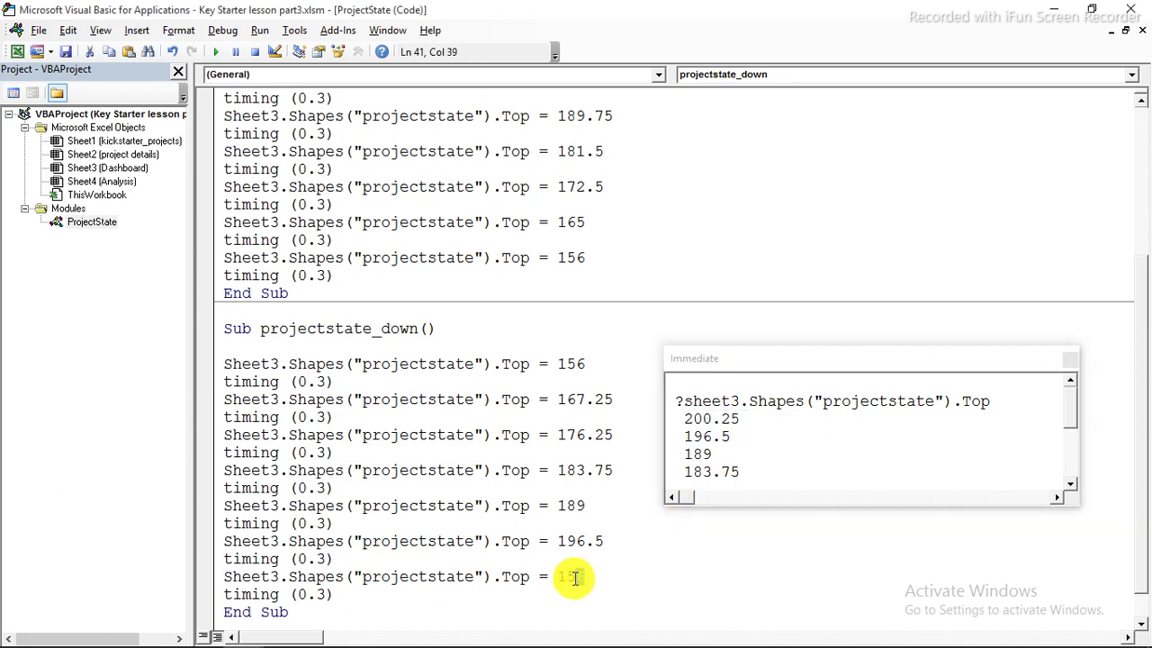
pyautogui.moveTo(574, 577); pyautogui.dragTo(559, 578)
pyautogui.rightClick(560, 580)
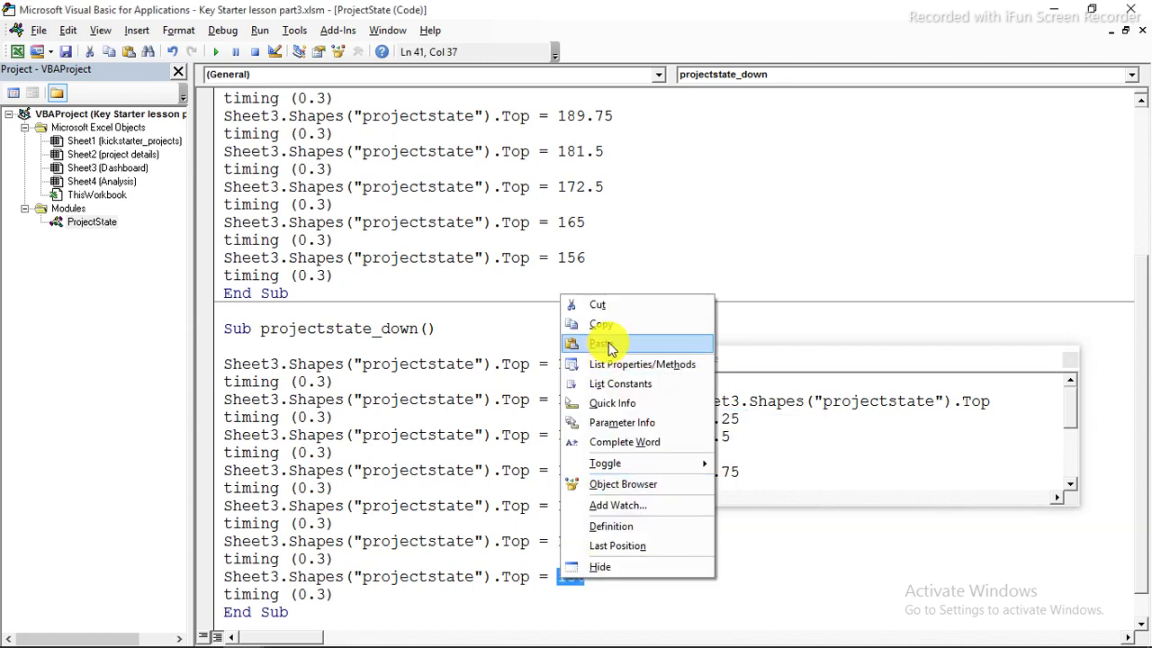
pyautogui.click(610, 342)
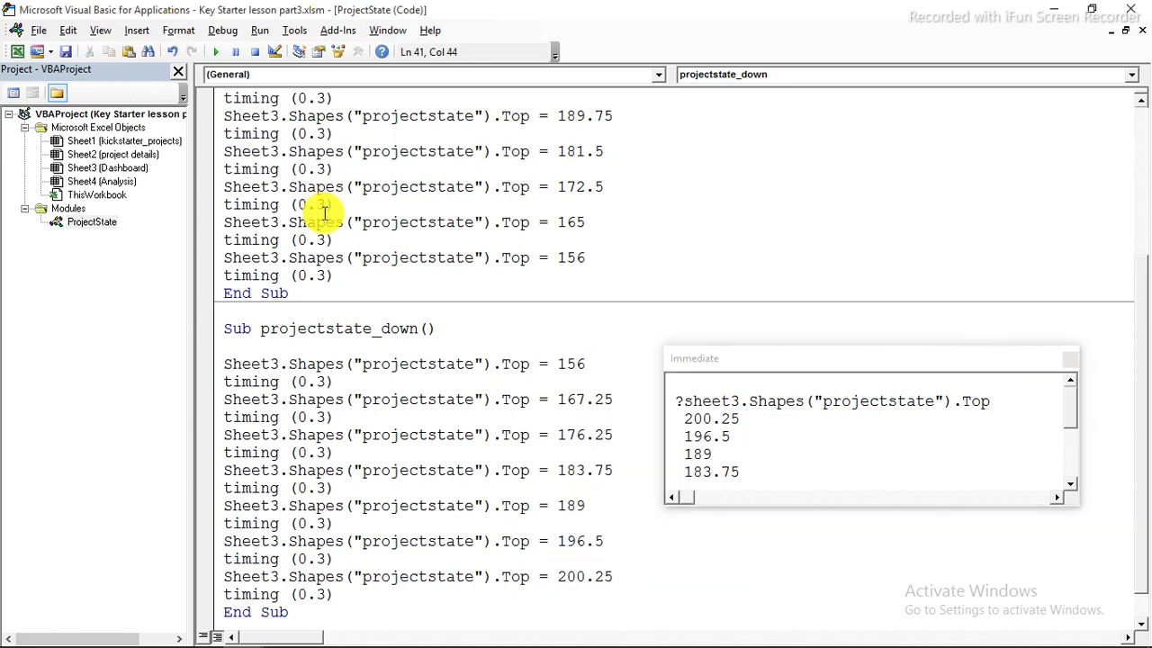
# Step: Switch to the Excel dashboard and assign the projectstate_down macro to the down arrow in the Died line year chart group
pyautogui.click(16, 54)
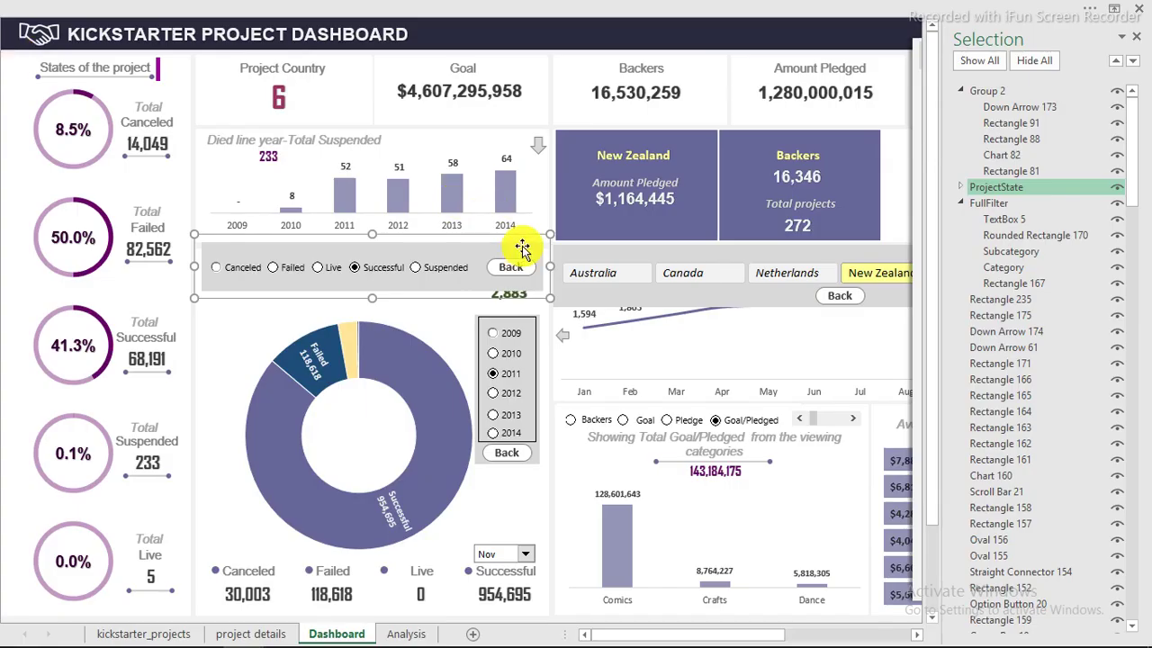
pyautogui.click(598, 33)
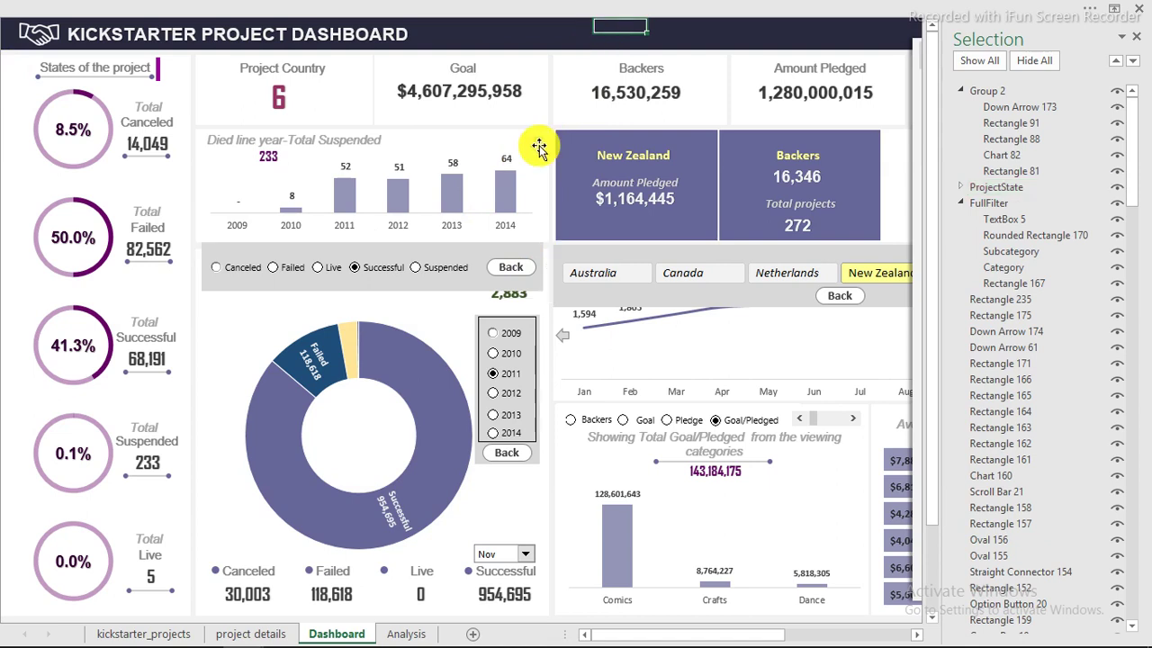
pyautogui.rightClick(540, 149)
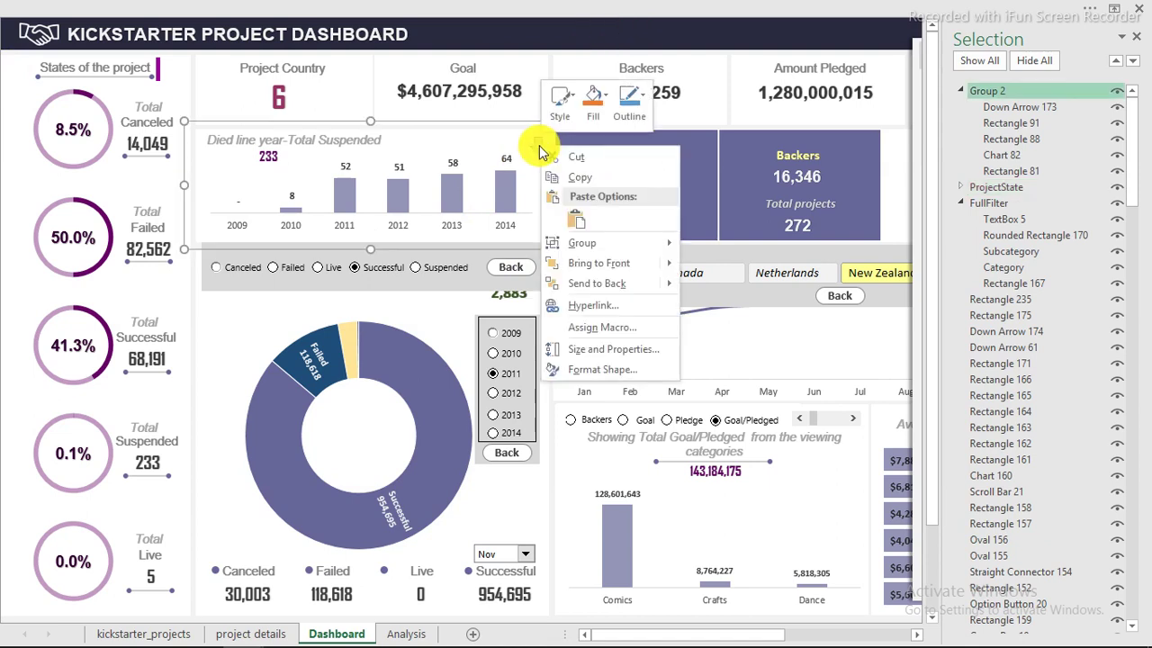
pyautogui.press('Escape')
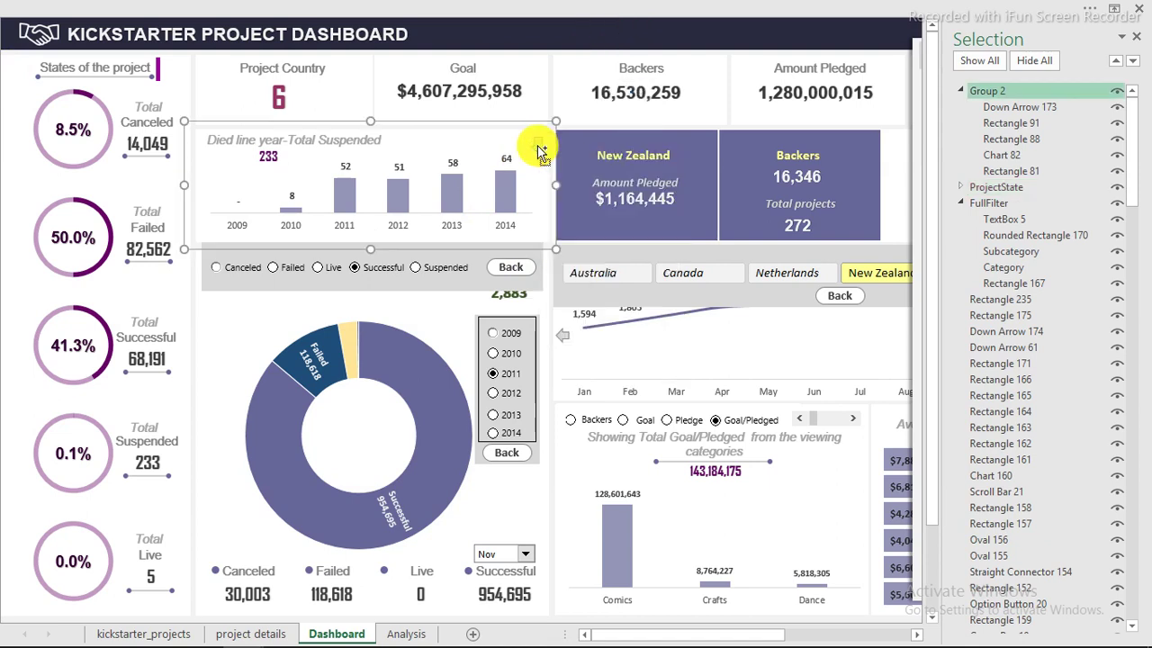
pyautogui.click(537, 146)
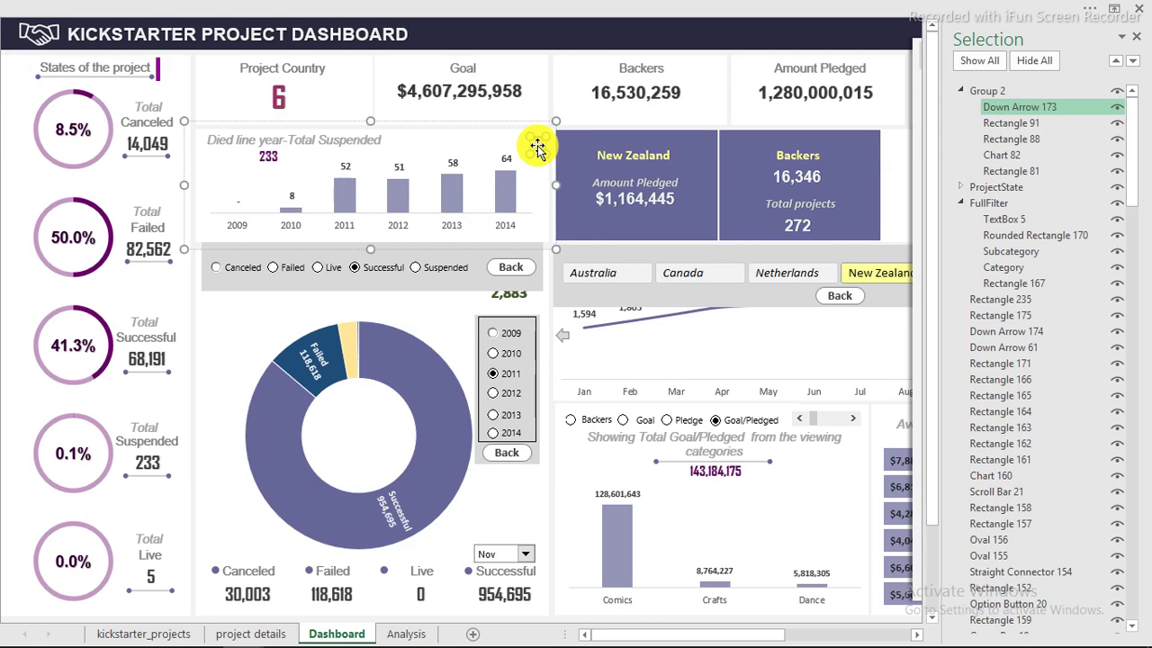
pyautogui.rightClick(537, 145)
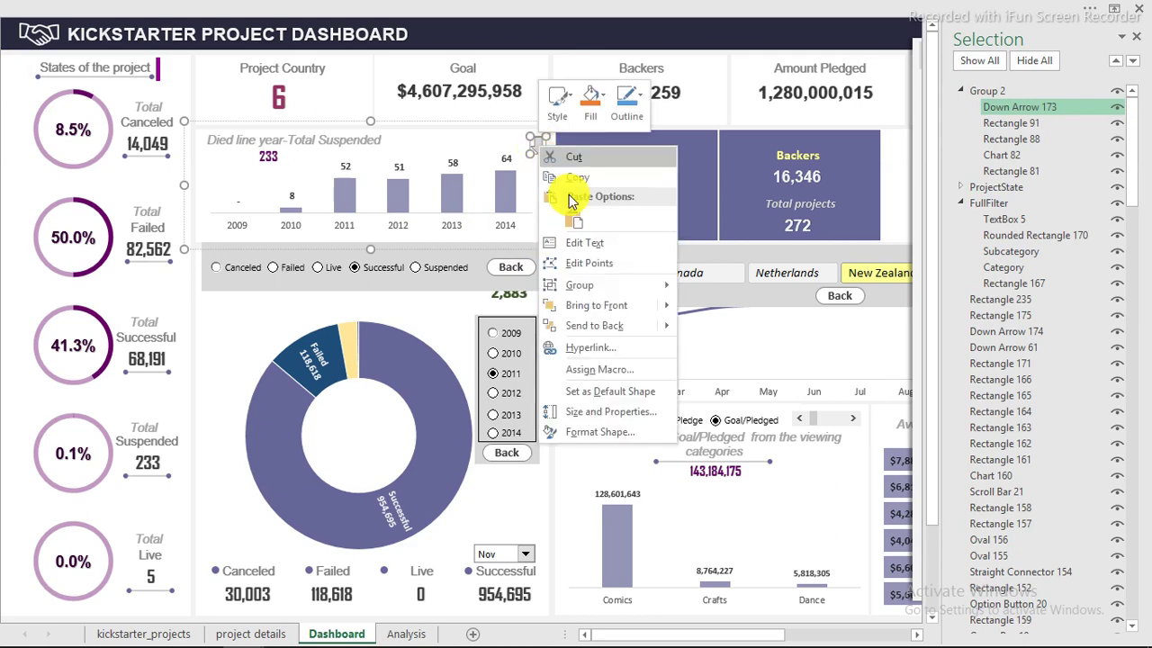
pyautogui.click(601, 370)
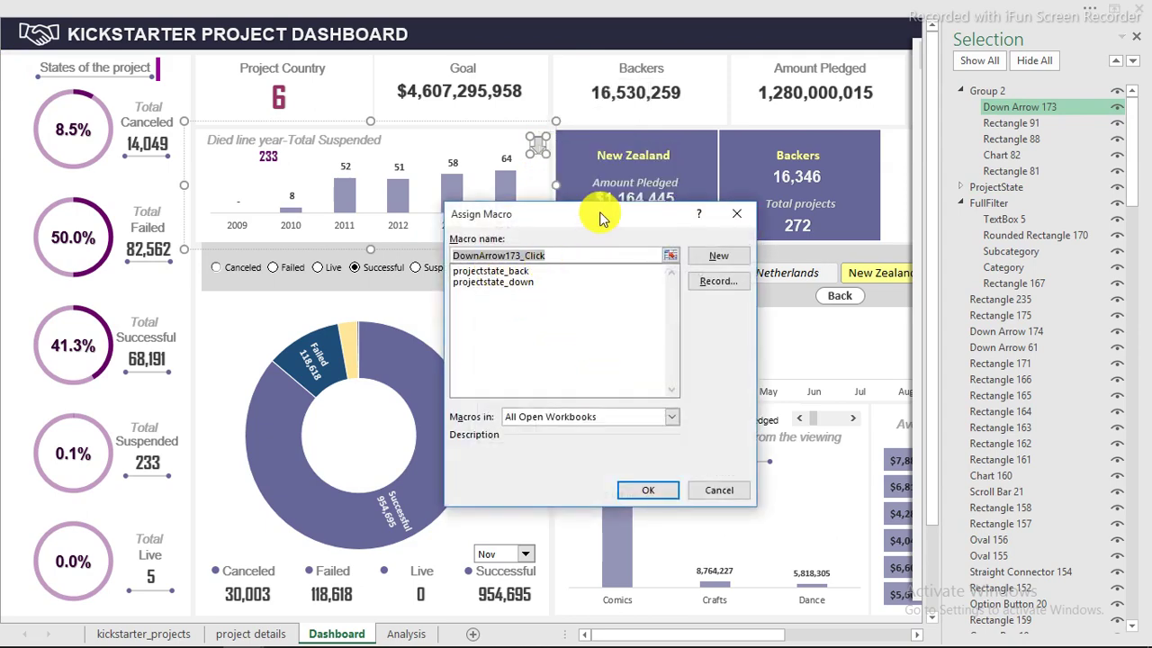
pyautogui.moveTo(601, 218); pyautogui.dragTo(828, 166)
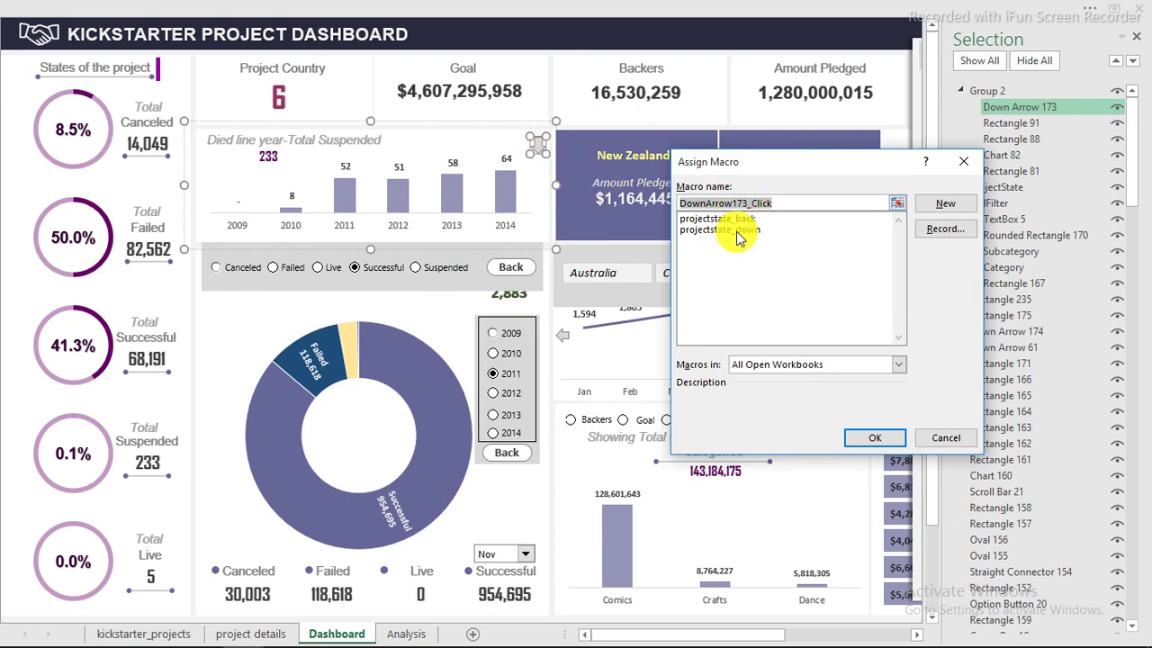
pyautogui.click(737, 231)
pyautogui.doubleClick(737, 232)
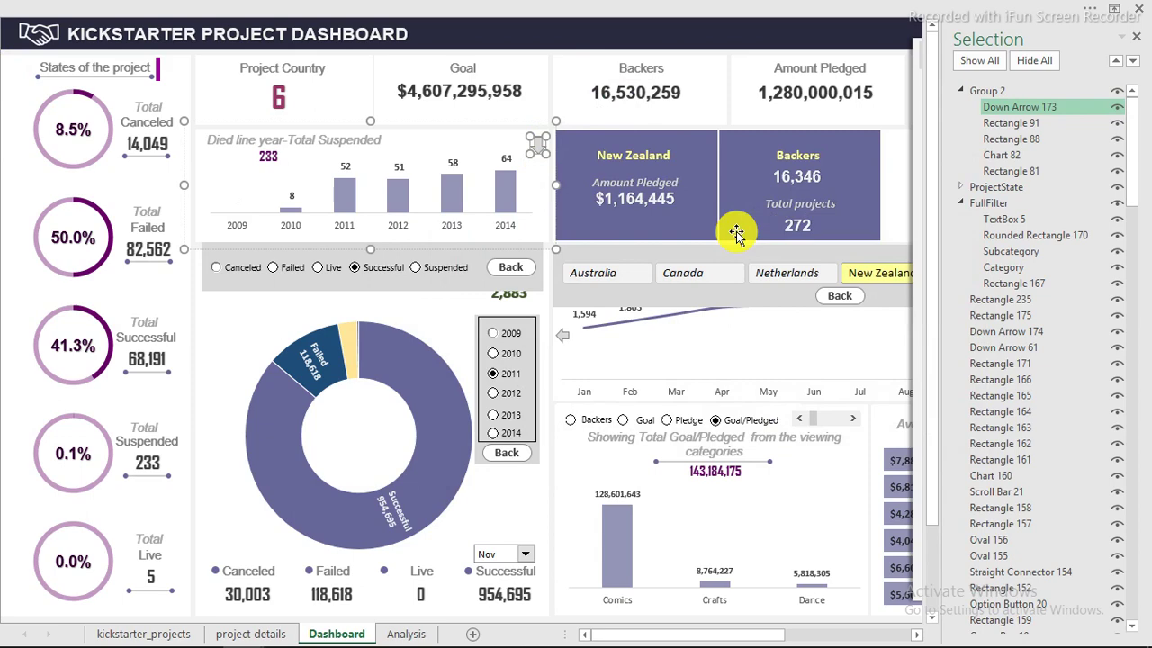
# Step: Assign the projectstate_back macro to the Back button of the project state filter and deselect the shape
pyautogui.click(496, 278)
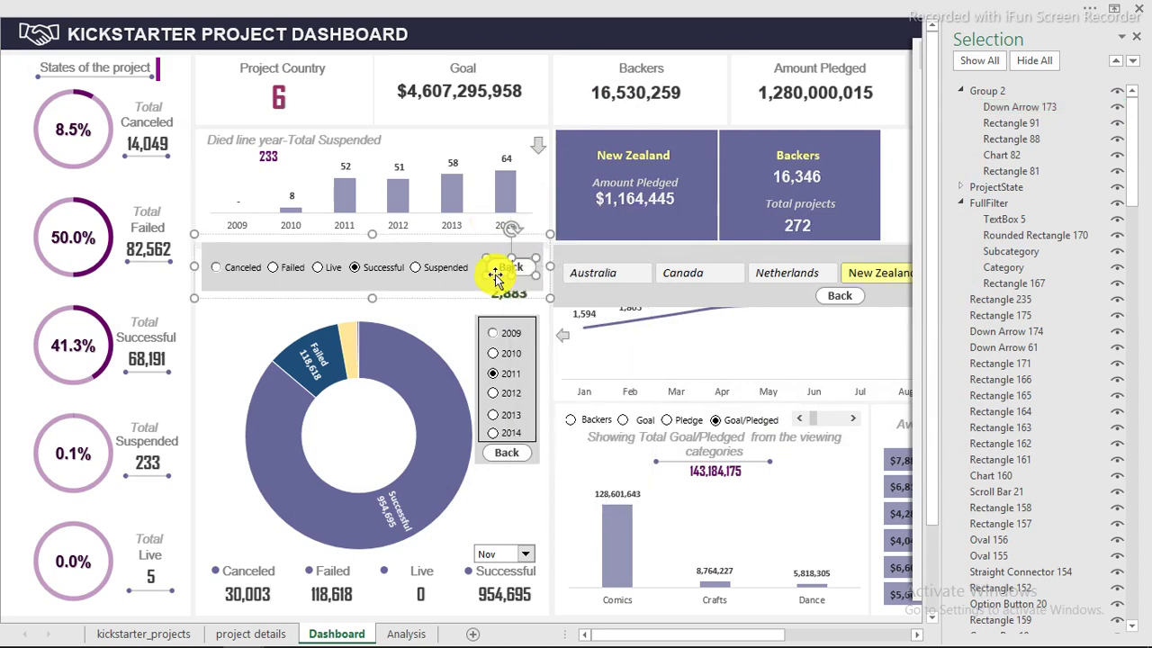
pyautogui.rightClick(495, 274)
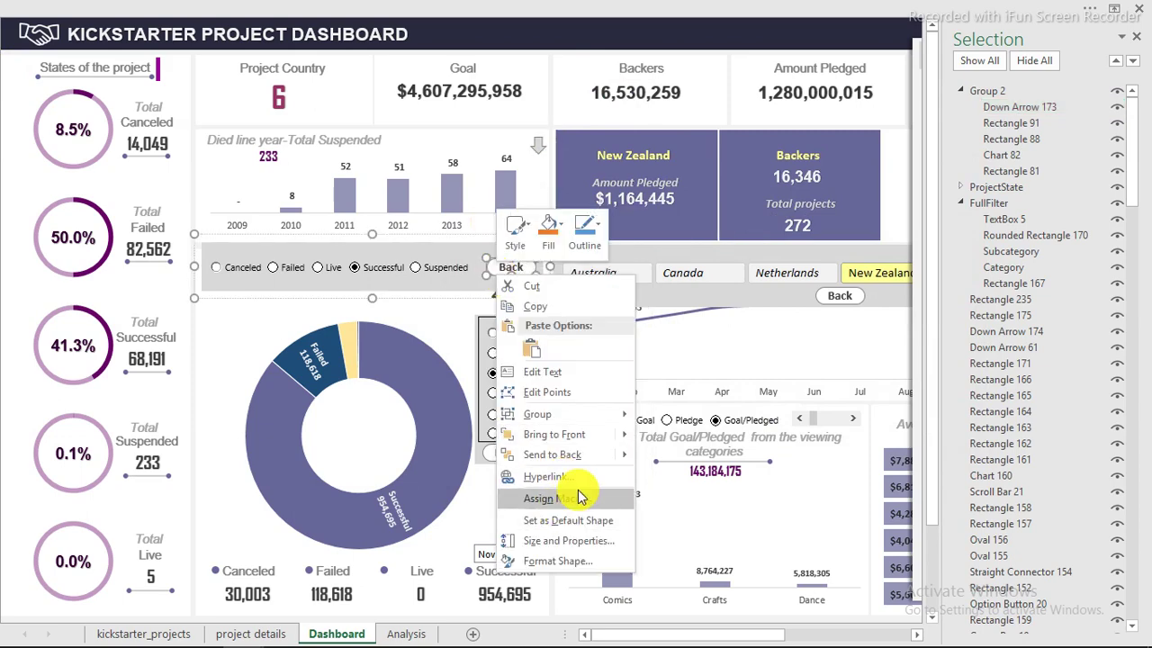
pyautogui.click(570, 496)
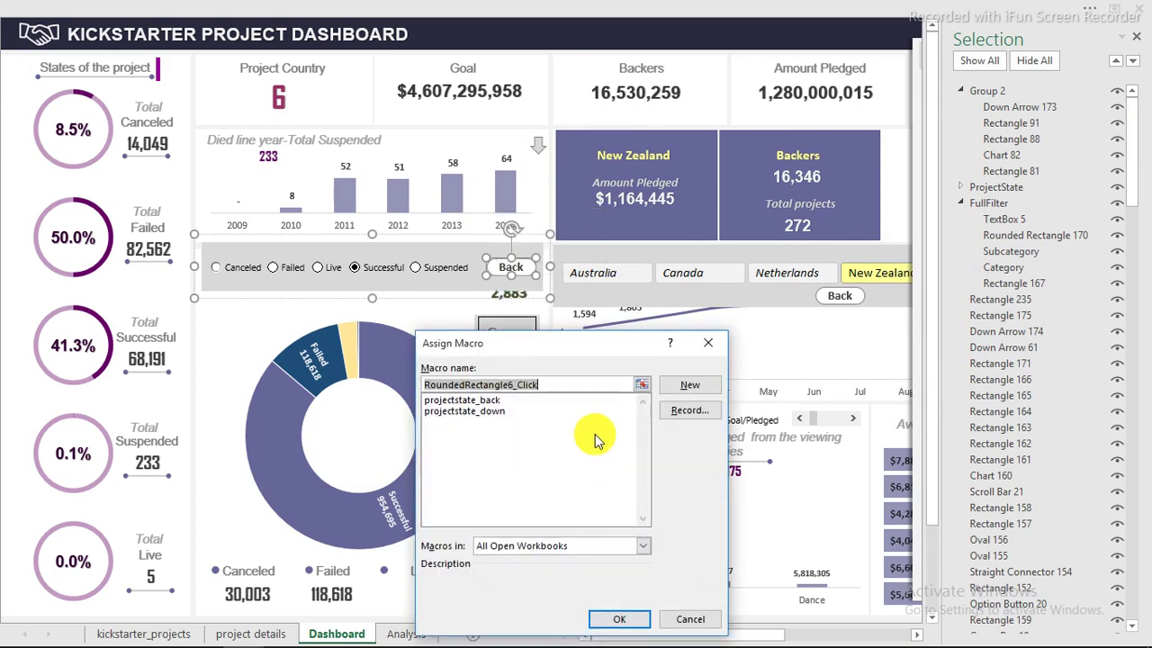
pyautogui.click(485, 400)
pyautogui.press('Return')
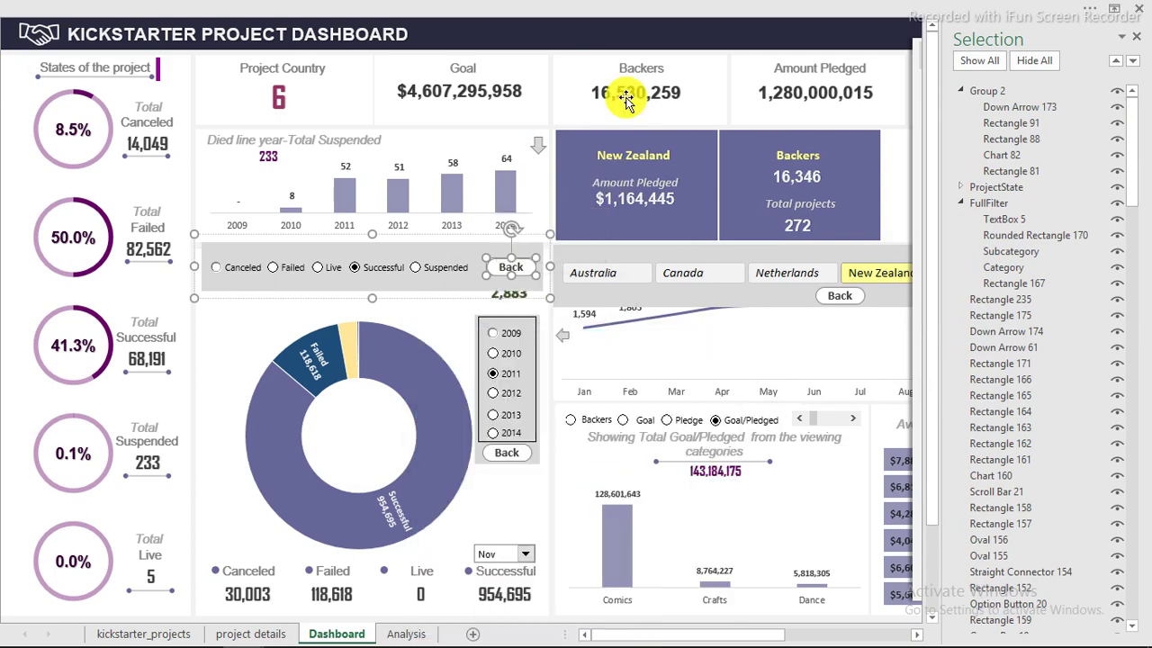
pyautogui.click(634, 30)
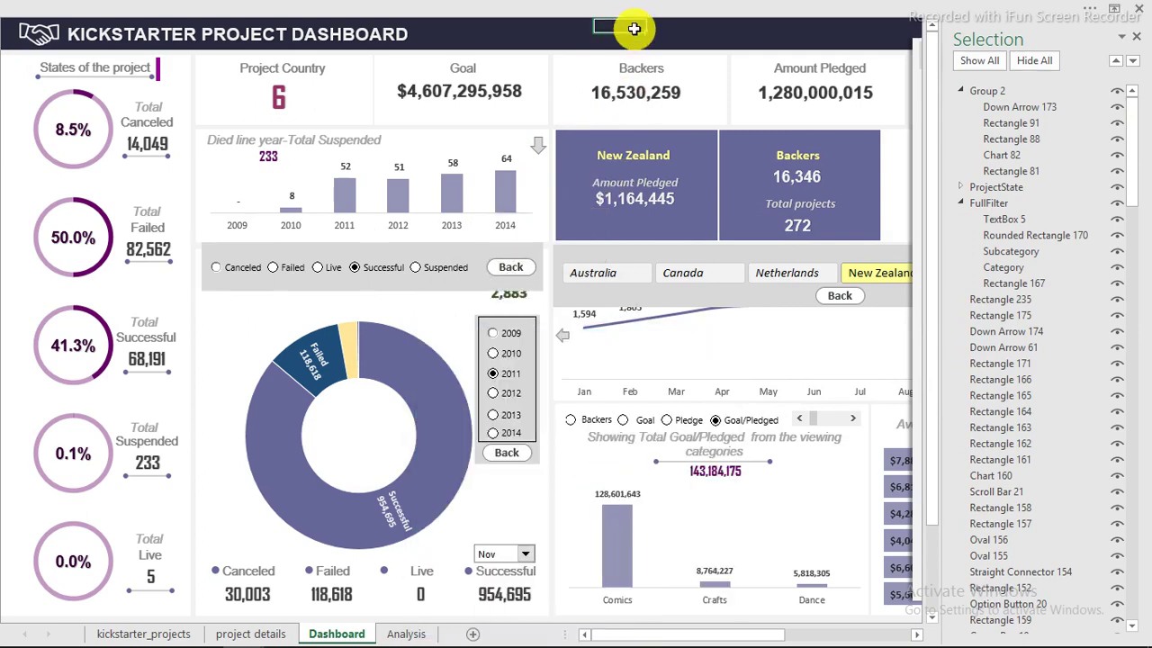
# Step: Test both macros by sliding the project state filter back with its Back button and down again with the down arrow
pyautogui.click(510, 269)
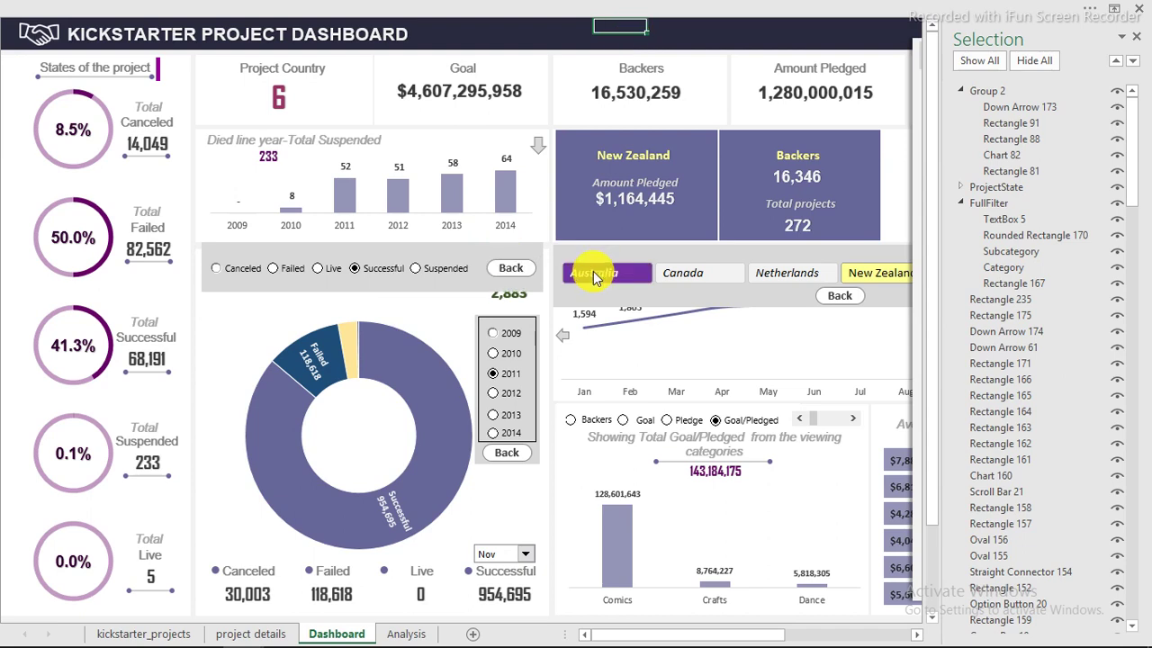
pyautogui.click(580, 272)
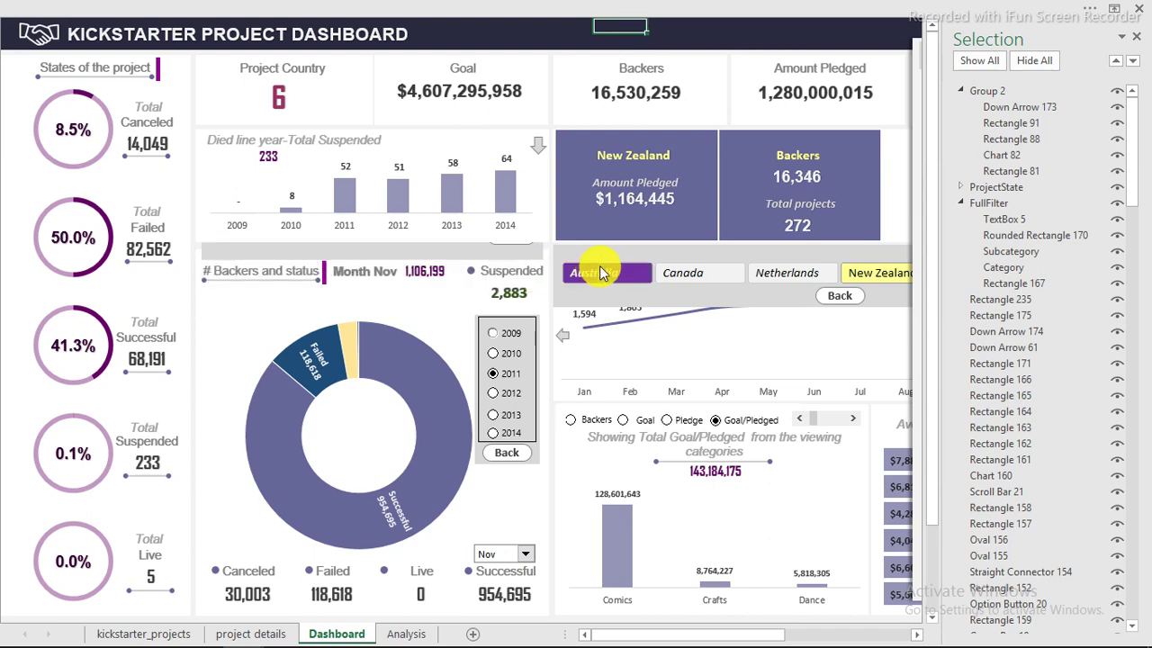
pyautogui.click(542, 149)
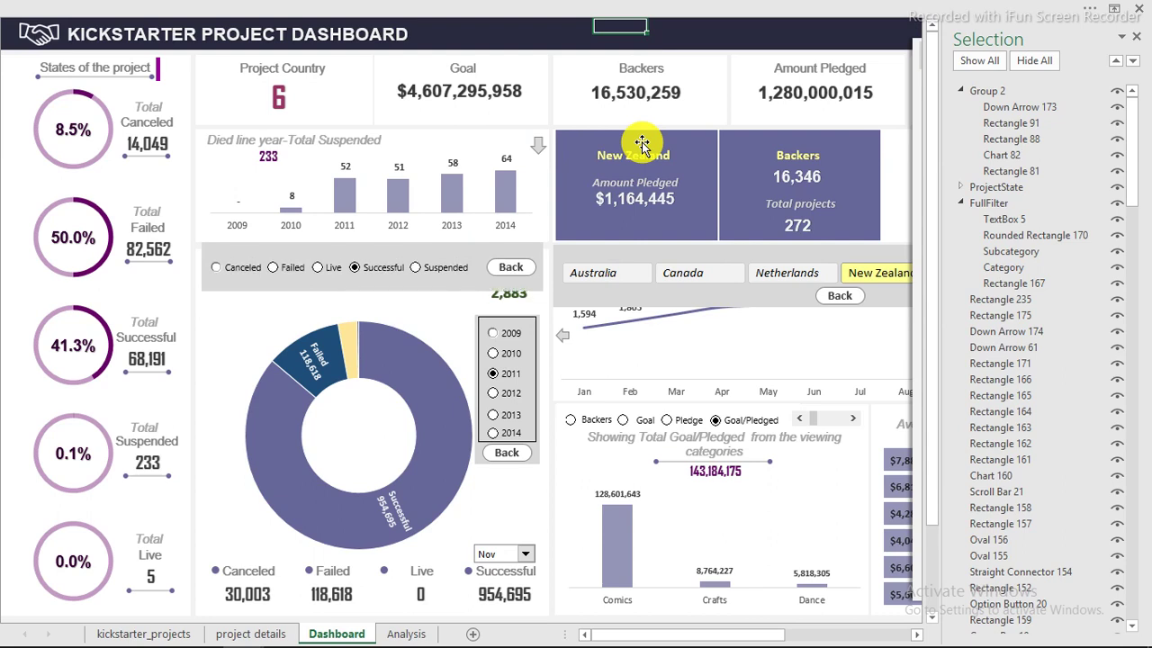
# Step: Slide the project state filter back and move the year filter group up to the upper-right corner of the donut chart card
pyautogui.click(520, 319)
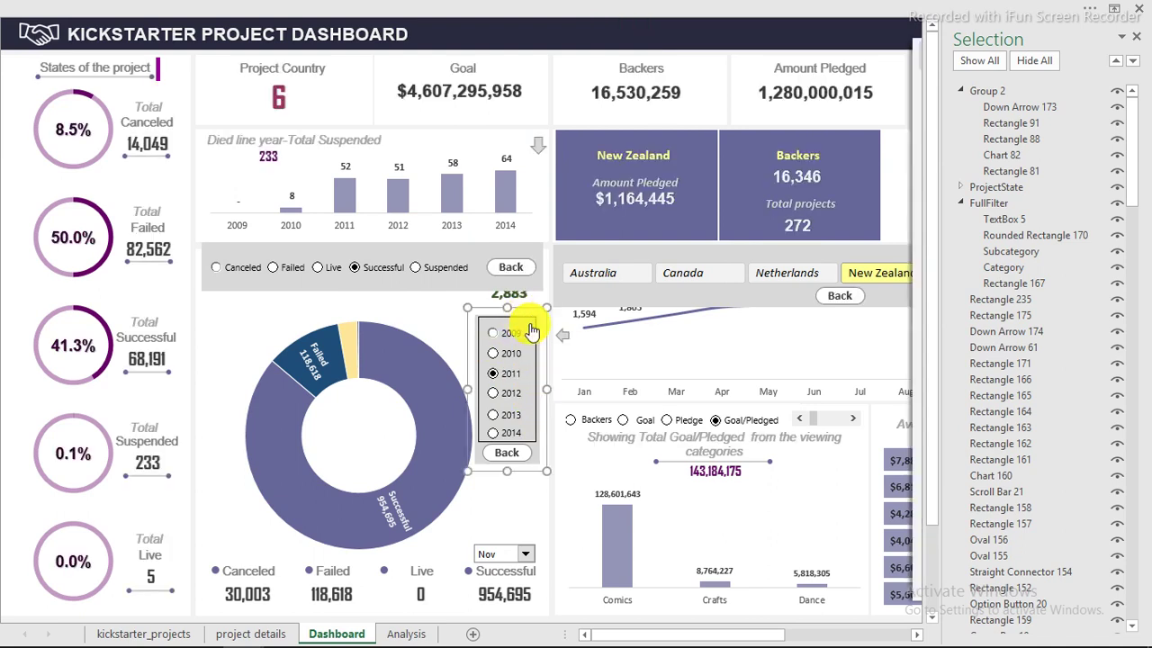
pyautogui.moveTo(544, 351); pyautogui.dragTo(541, 333)
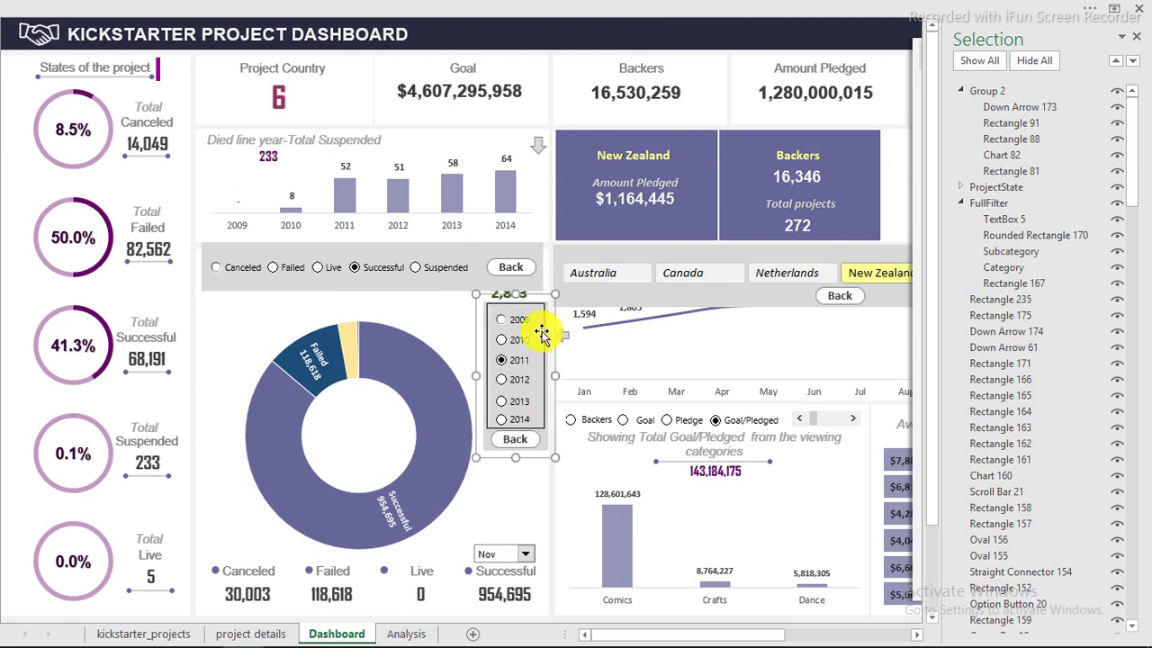
pyautogui.click(511, 267)
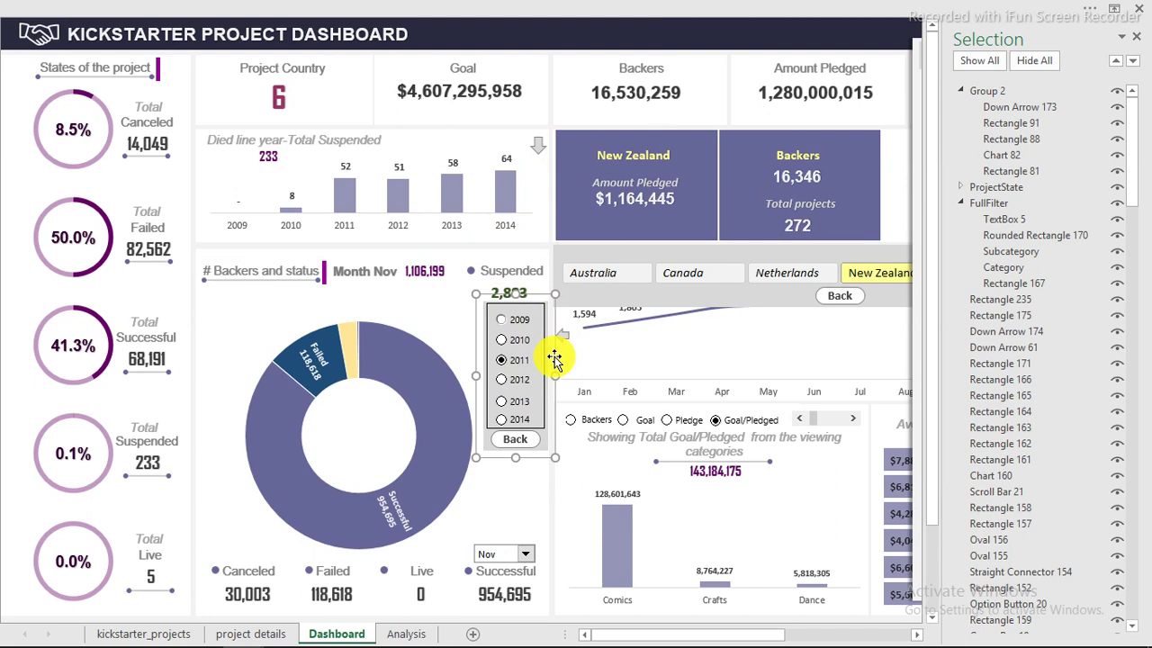
pyautogui.moveTo(554, 356); pyautogui.dragTo(582, 306)
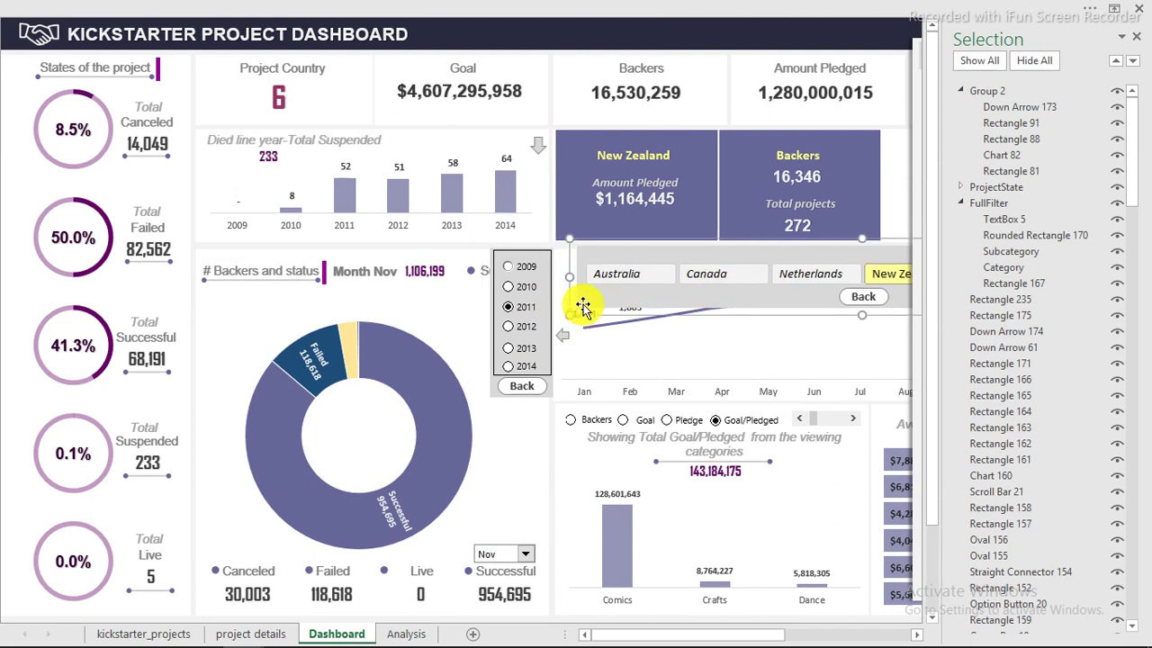
pyautogui.hotkey('ctrl', 'z')
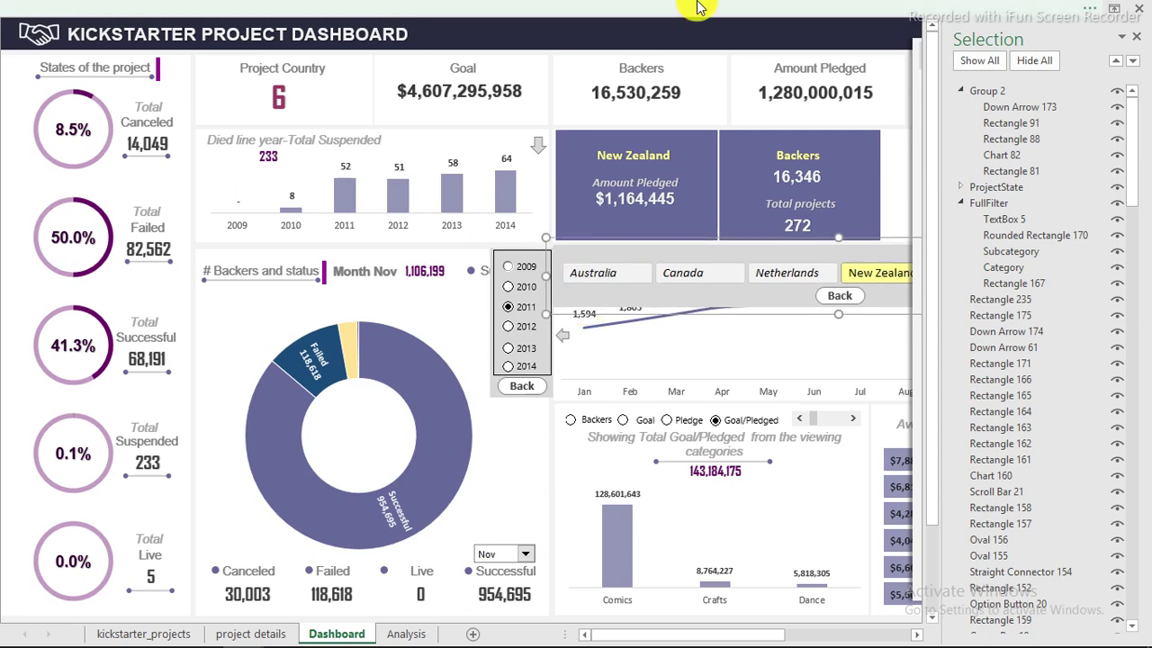
# Step: Nudge the year filter group slightly to fine-tune its position beside the country filter
pyautogui.click(511, 342)
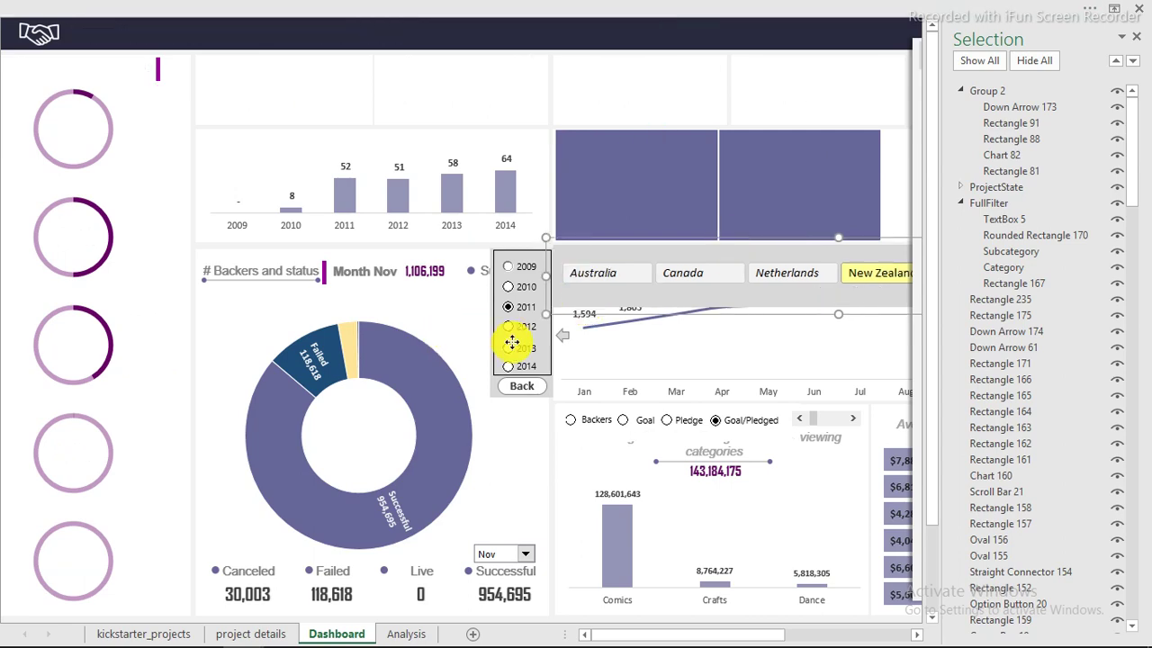
pyautogui.rightClick(512, 342)
pyautogui.click(507, 408)
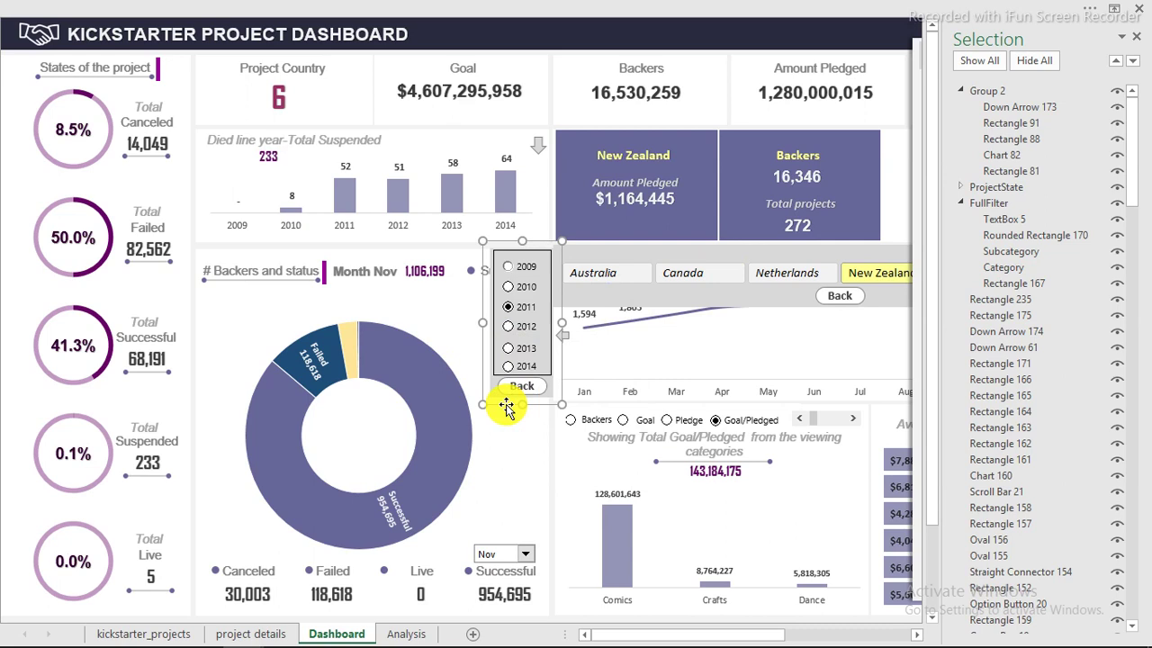
pyautogui.moveTo(506, 408)
pyautogui.mouseDown()
pyautogui.moveTo(555, 406)
pyautogui.moveTo(505, 408)
pyautogui.mouseUp()
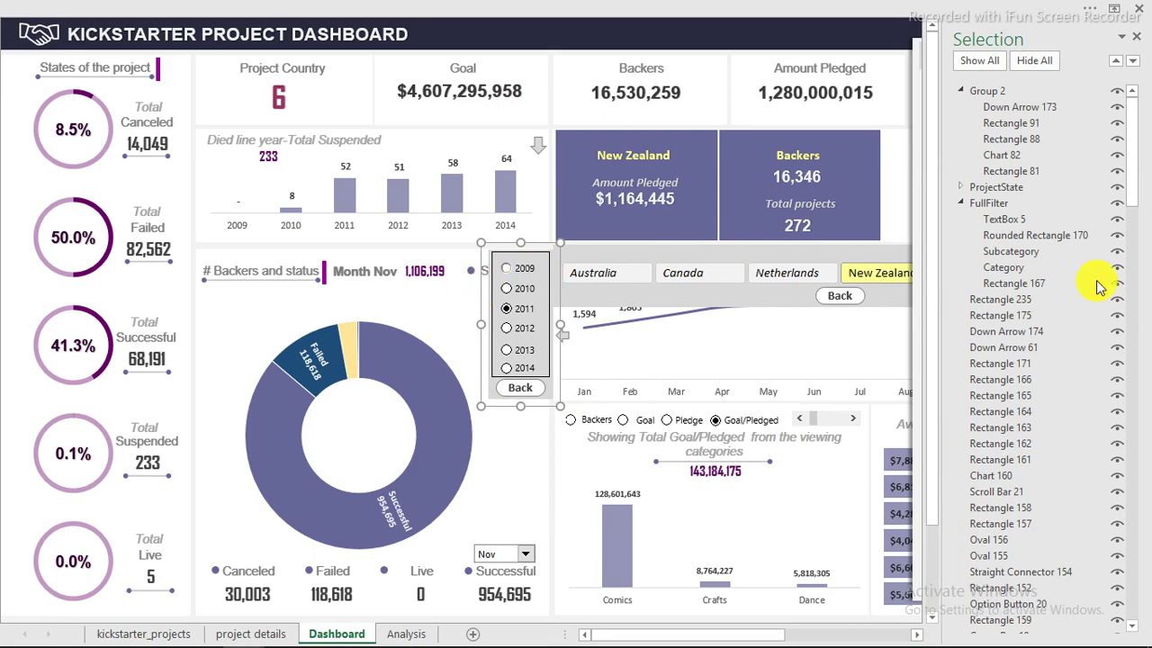
# Step: Find the year filter group in the list of dashboard objects and copy its name, LouchYearFilter
pyautogui.moveTo(1126, 171); pyautogui.dragTo(1139, 506)
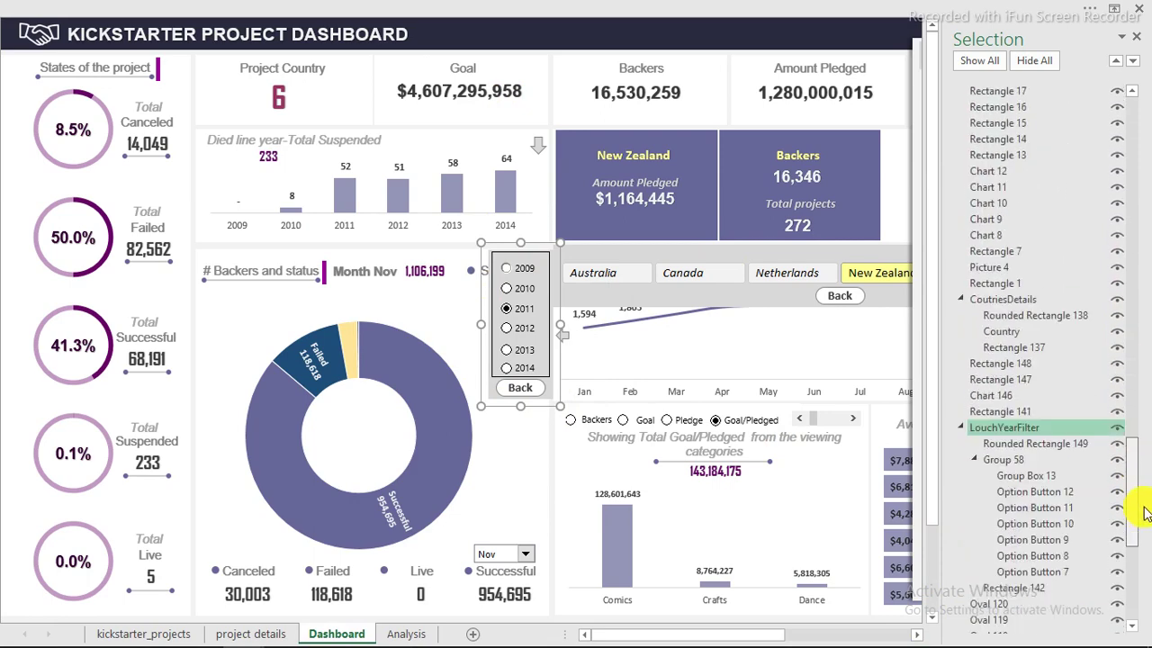
pyautogui.click(1021, 424)
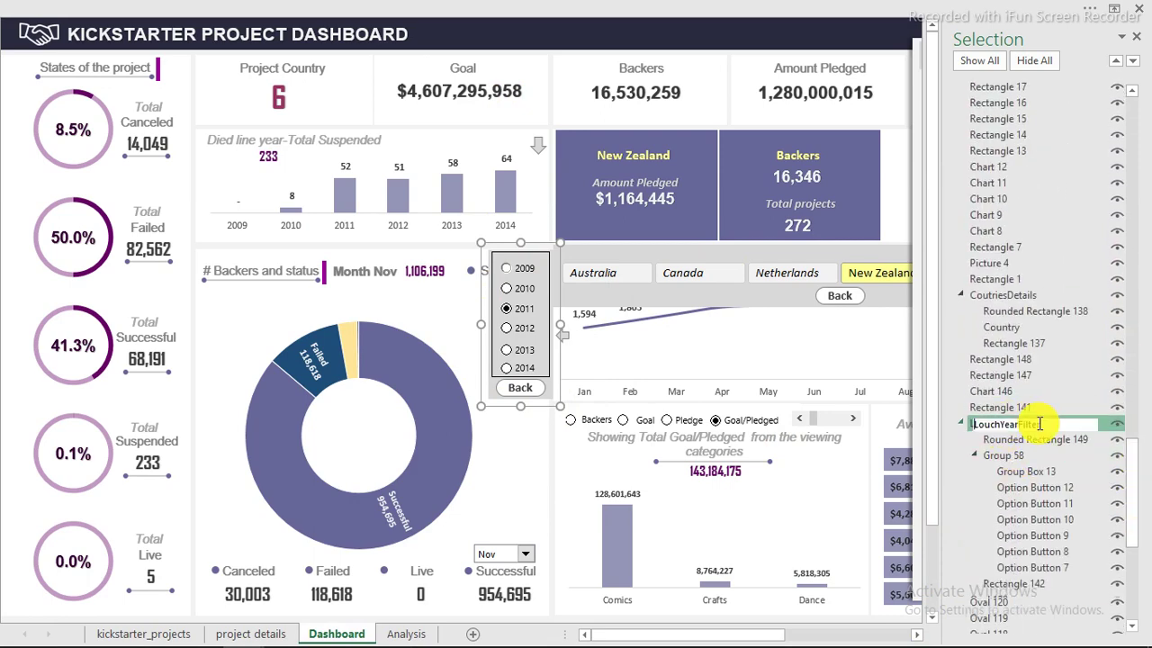
pyautogui.doubleClick(1021, 424)
pyautogui.hotkey('ctrl', 'c')
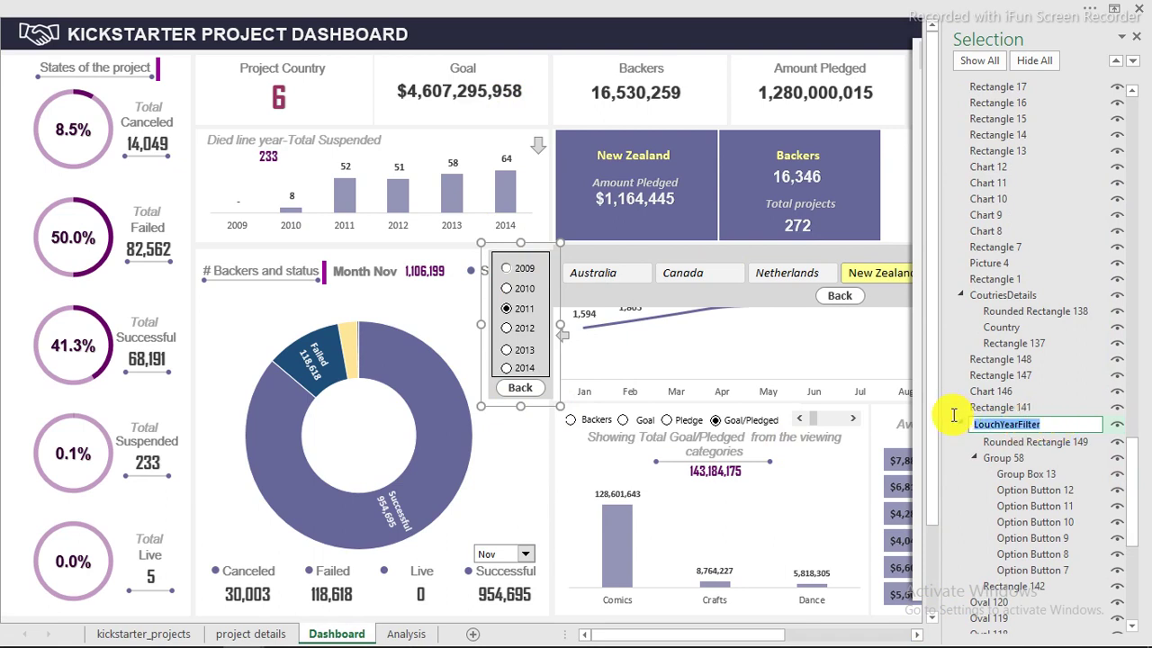
pyautogui.rightClick(1010, 428)
pyautogui.click(1035, 454)
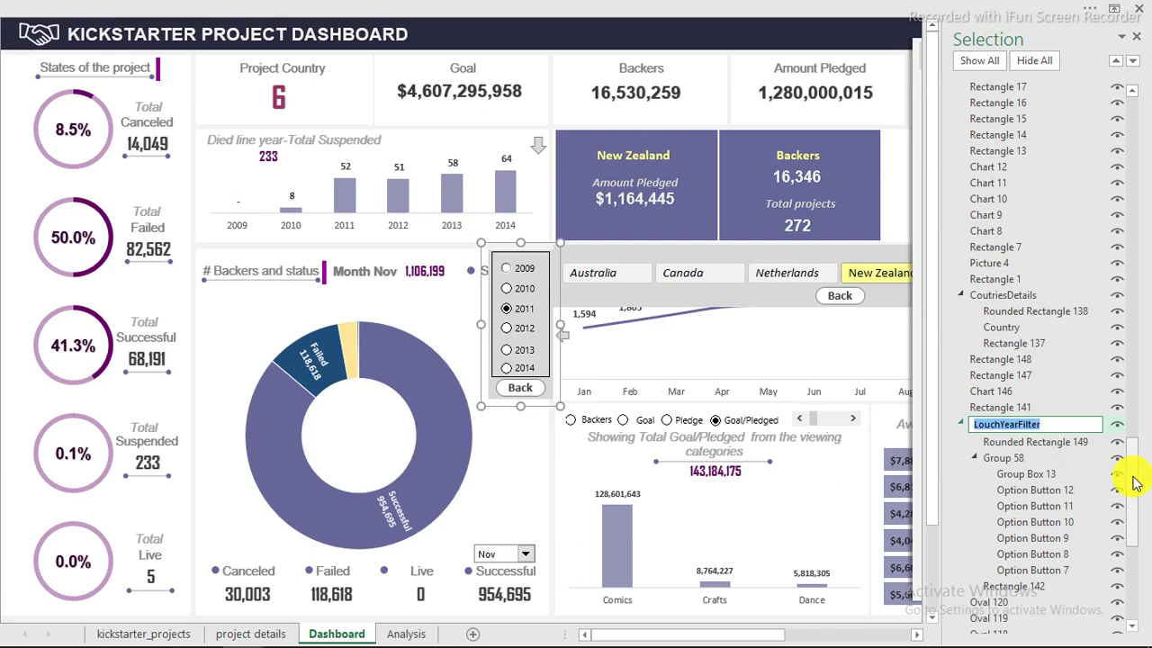
pyautogui.scroll(-5, 1136, 486)
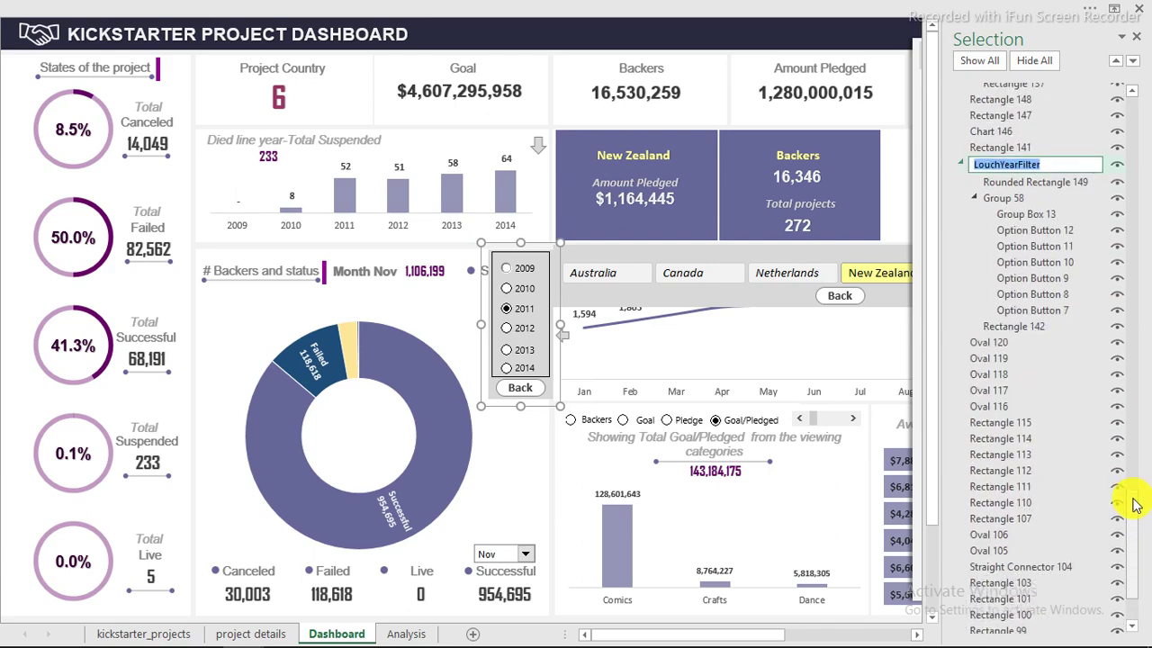
# Step: Switch to the Visual Basic editor and insert a new standard module into the workbook's VBA project
pyautogui.click(61, 7)
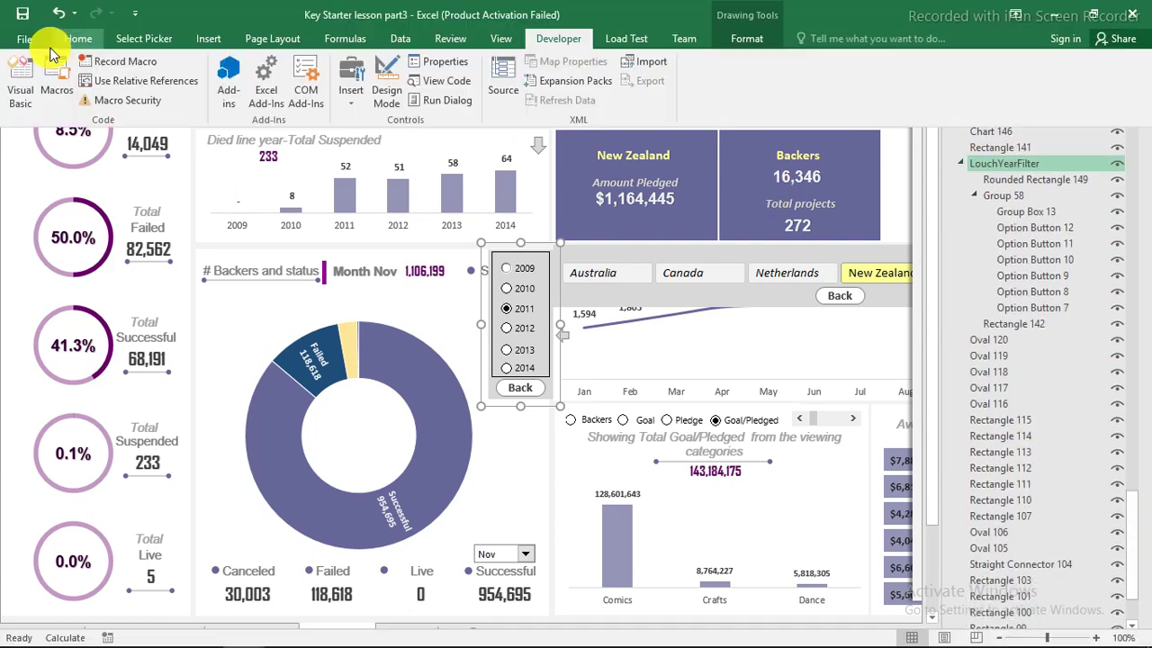
pyautogui.click(21, 82)
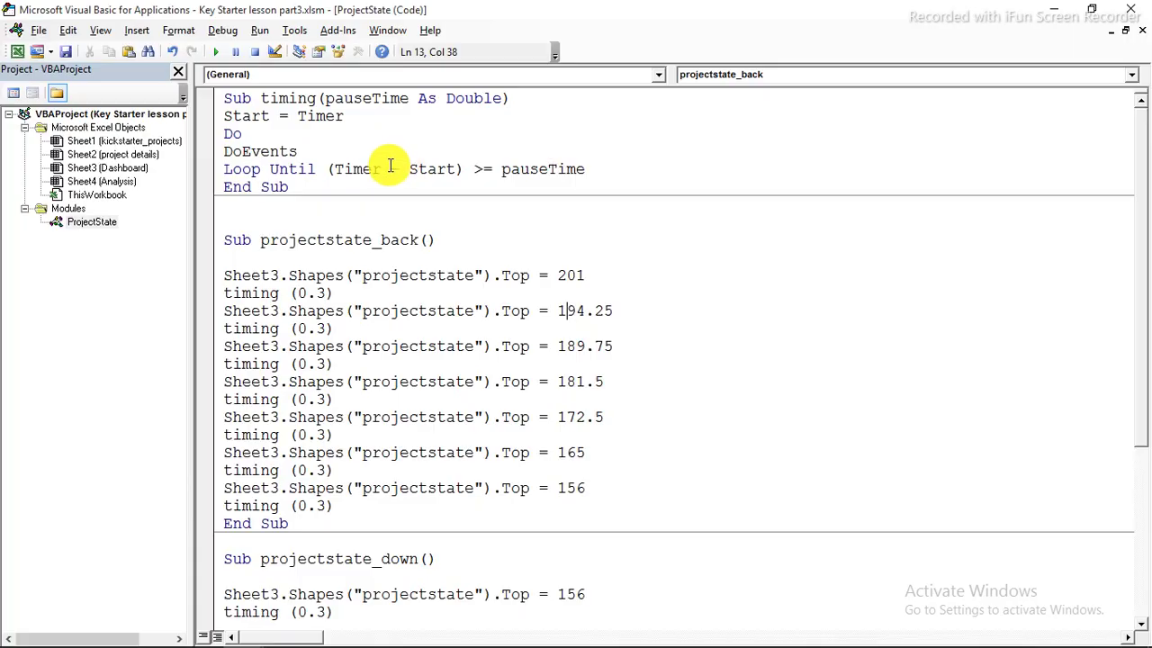
pyautogui.rightClick(91, 224)
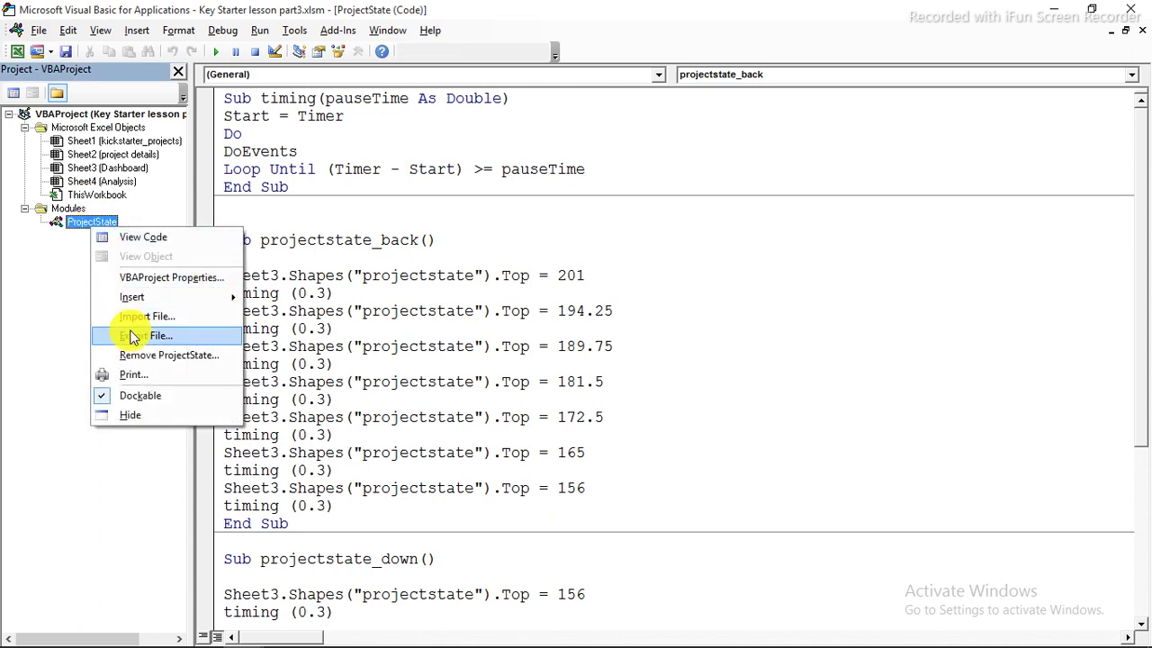
pyautogui.moveTo(180, 296)
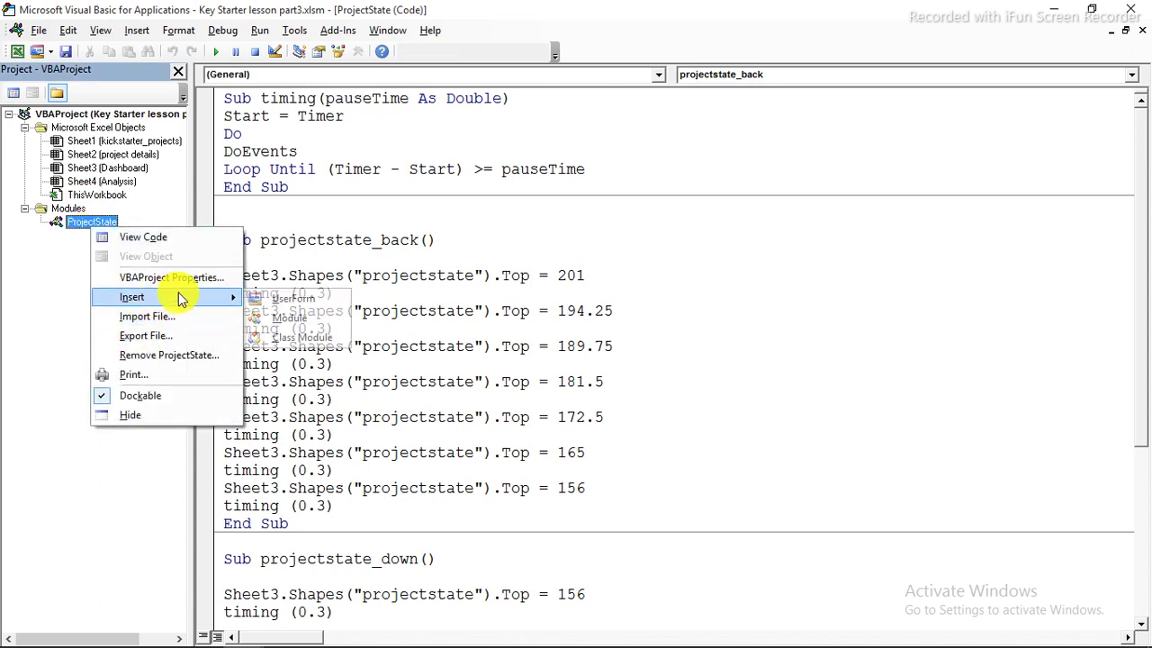
pyautogui.click(278, 322)
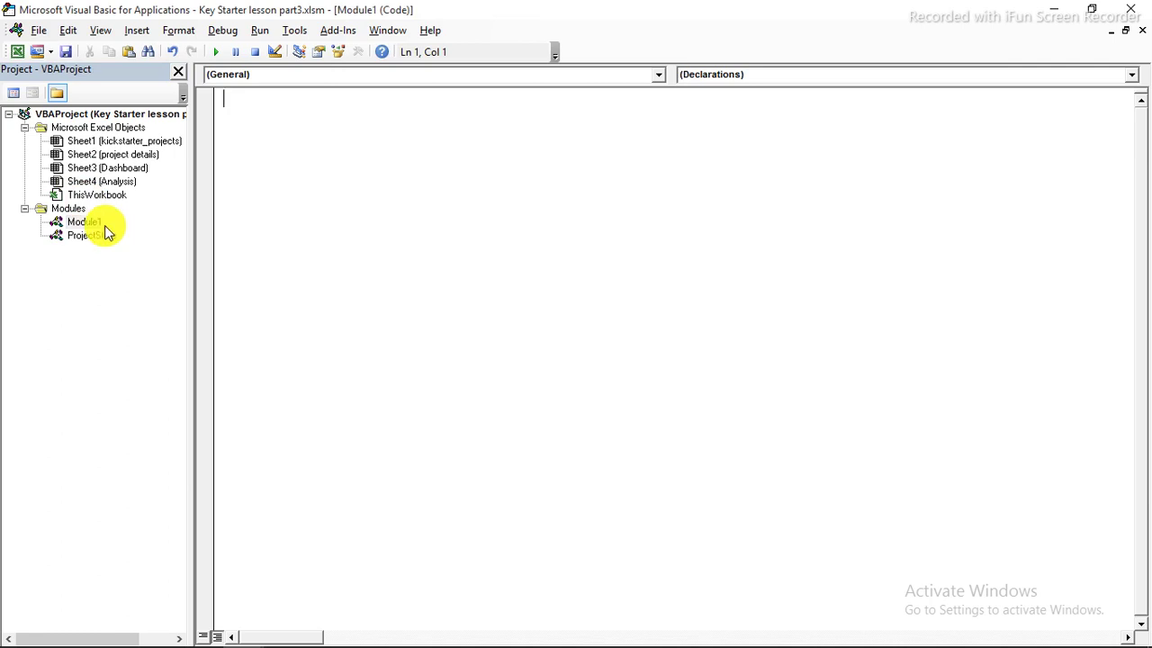
# Step: Show the properties of Module1, rename the module to LouchYearFilter by pasting the copied name, and close the properties
pyautogui.click(321, 56)
pyautogui.click(43, 407)
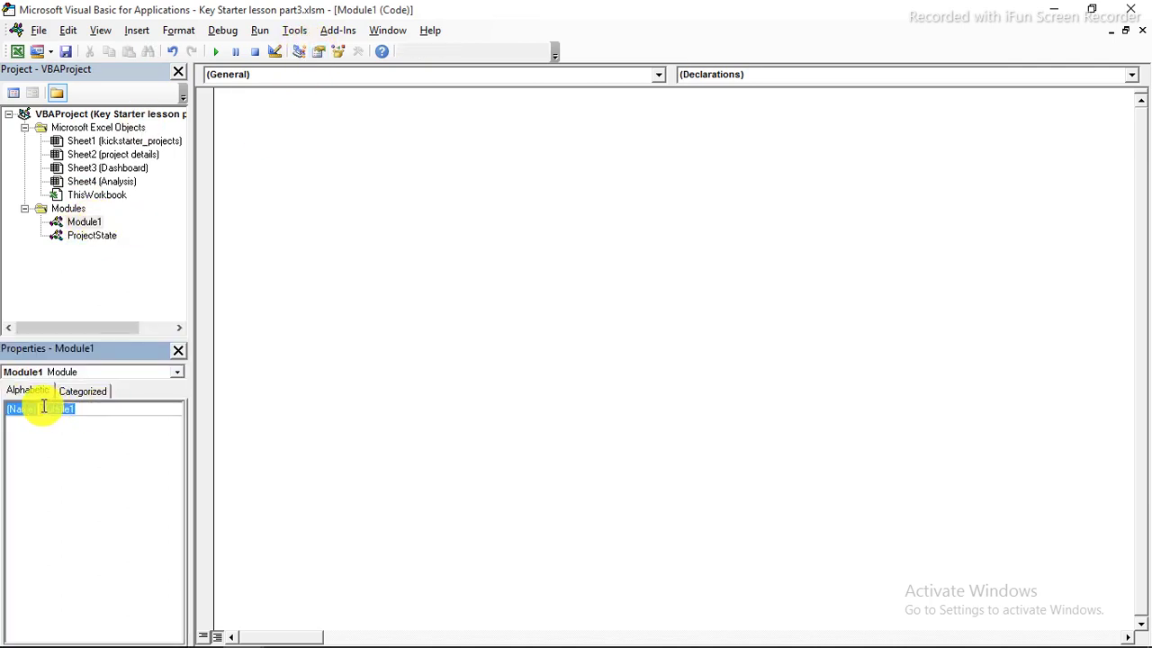
pyautogui.rightClick(38, 411)
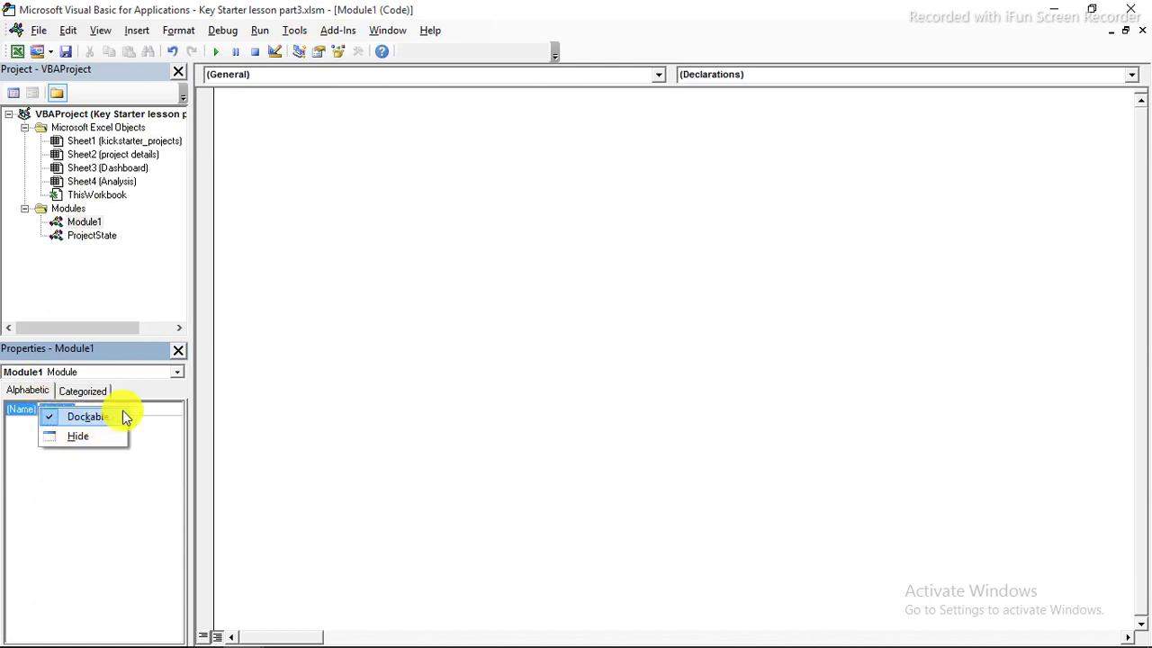
pyautogui.click(134, 412)
pyautogui.doubleClick(46, 407)
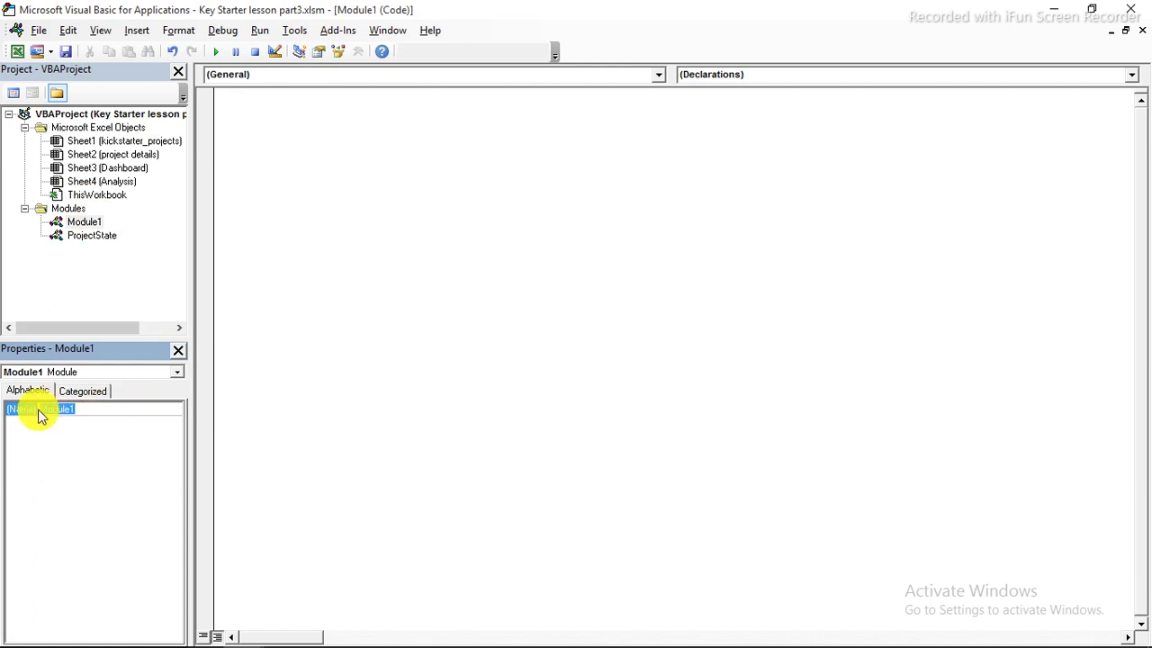
pyautogui.rightClick(49, 409)
pyautogui.click(90, 480)
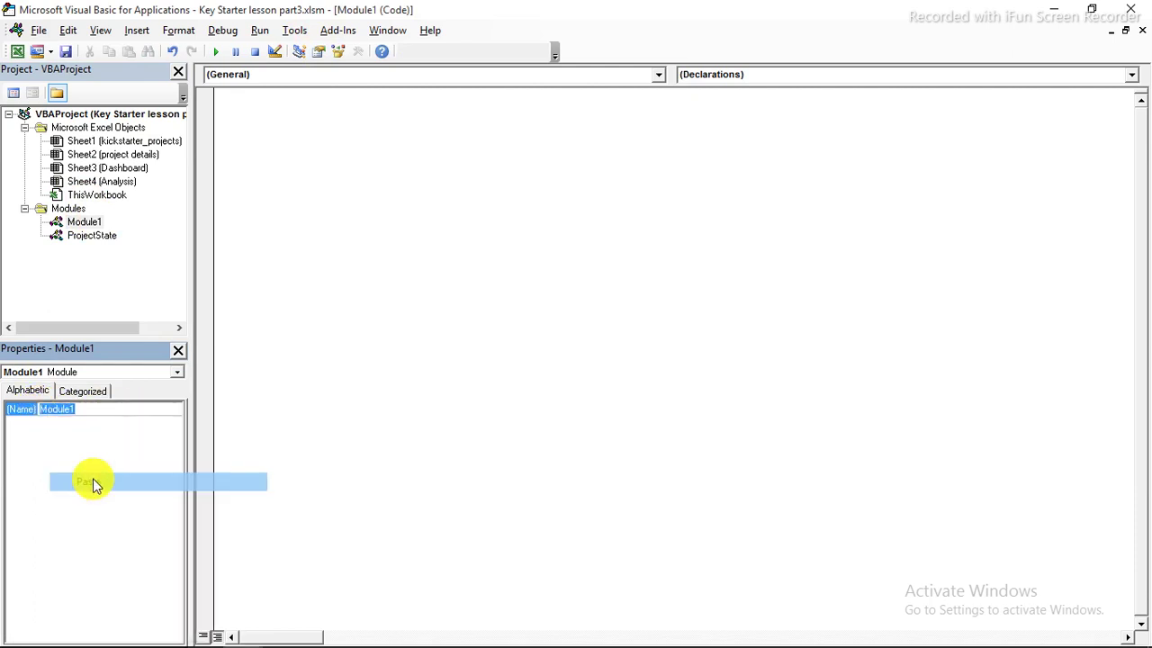
pyautogui.click(180, 351)
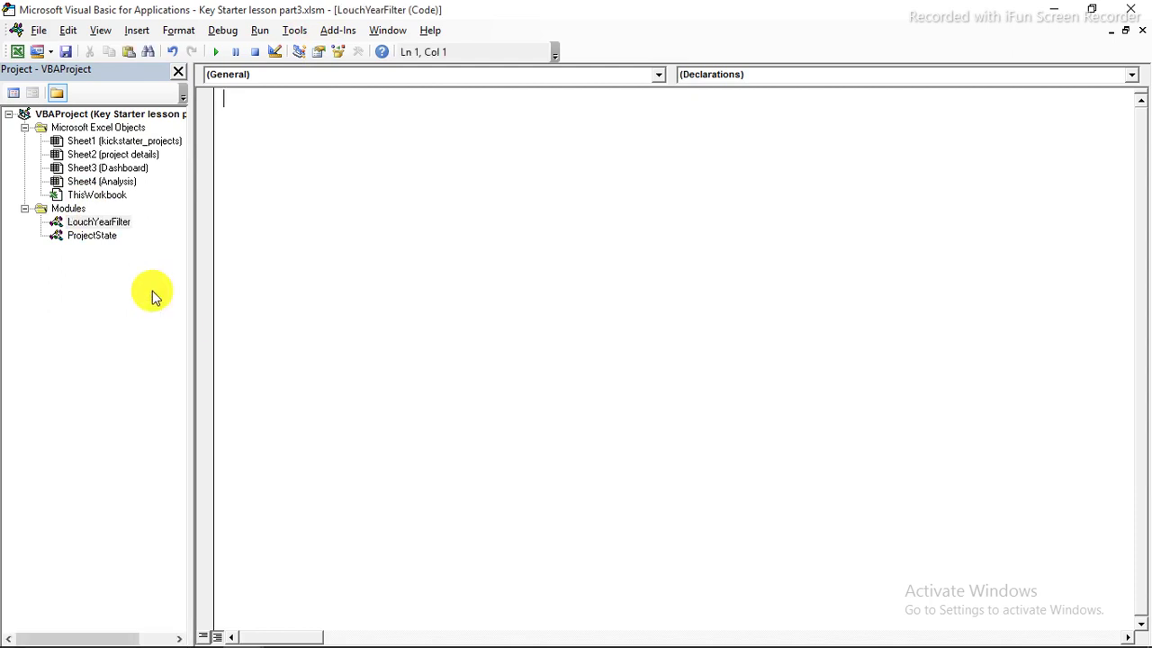
# Step: Copy the timing procedure from the ProjectState module into the empty LouchYearFilter module
pyautogui.doubleClick(95, 237)
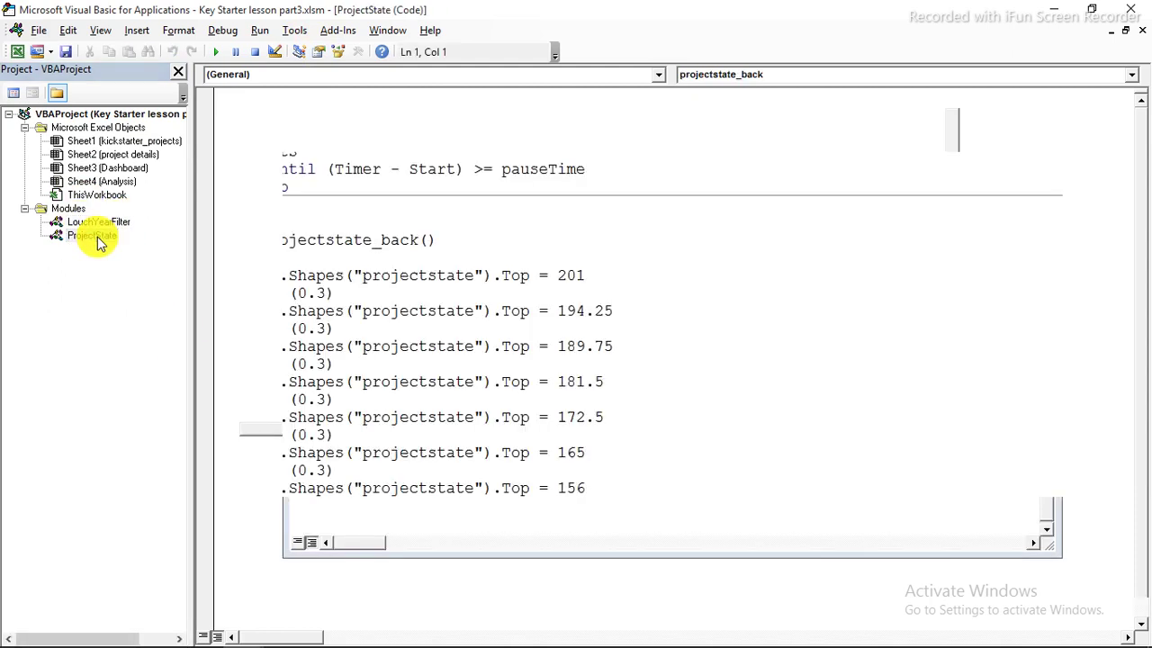
pyautogui.moveTo(303, 185); pyautogui.dragTo(207, 97)
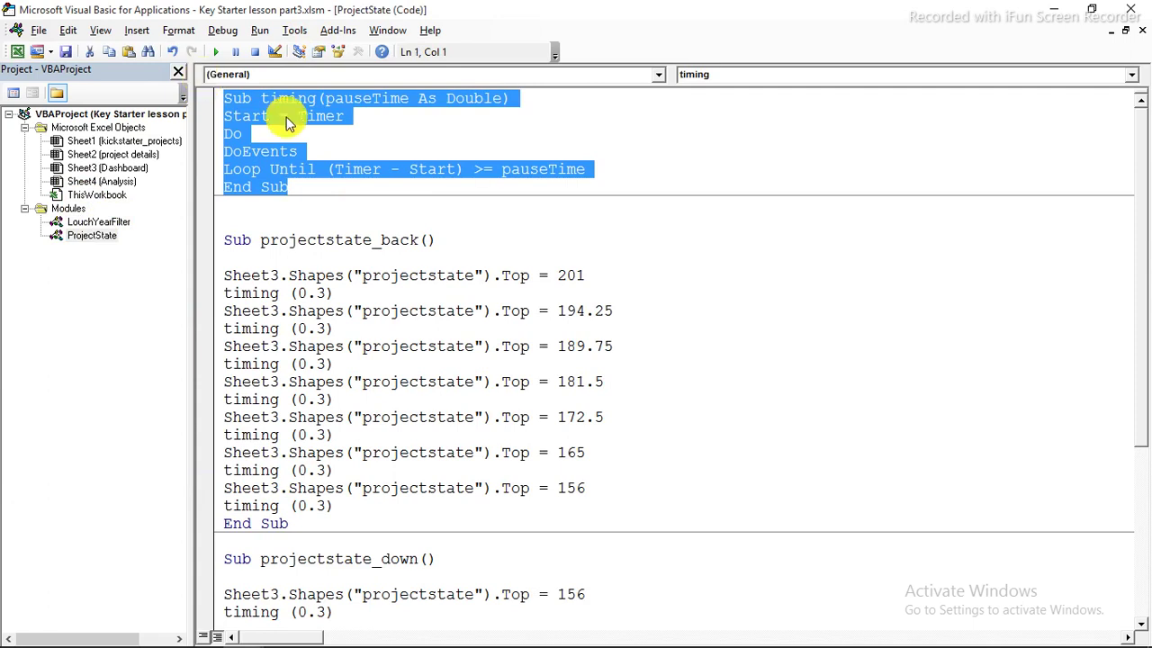
pyautogui.rightClick(285, 115)
pyautogui.click(325, 148)
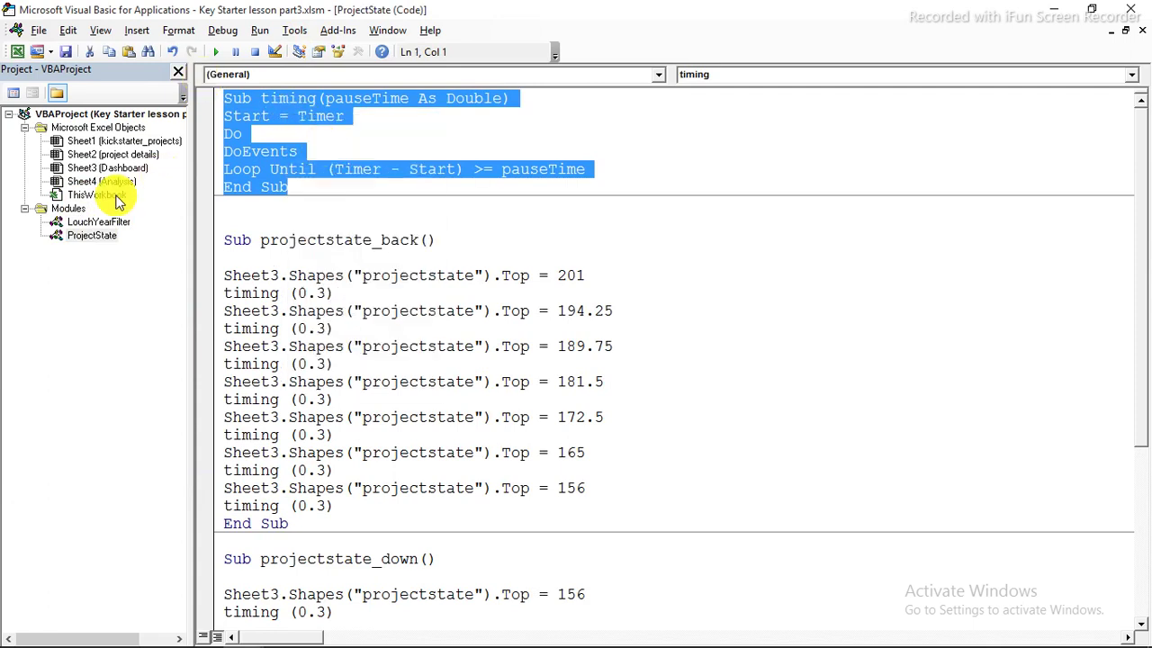
pyautogui.doubleClick(94, 222)
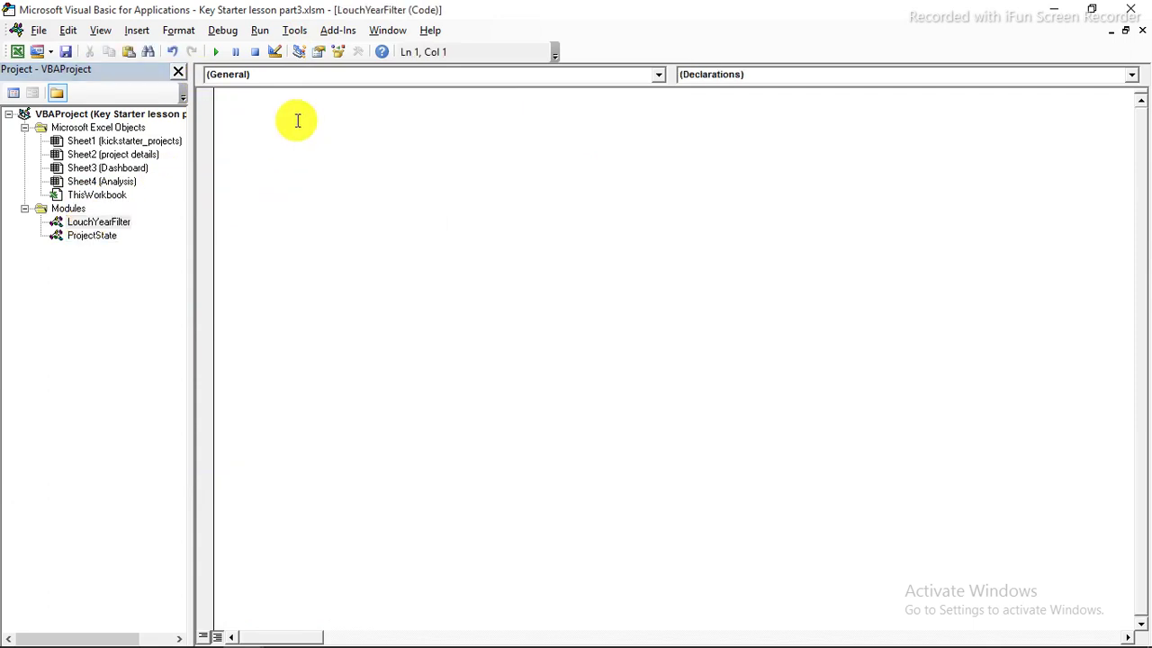
pyautogui.rightClick(297, 118)
pyautogui.click(335, 171)
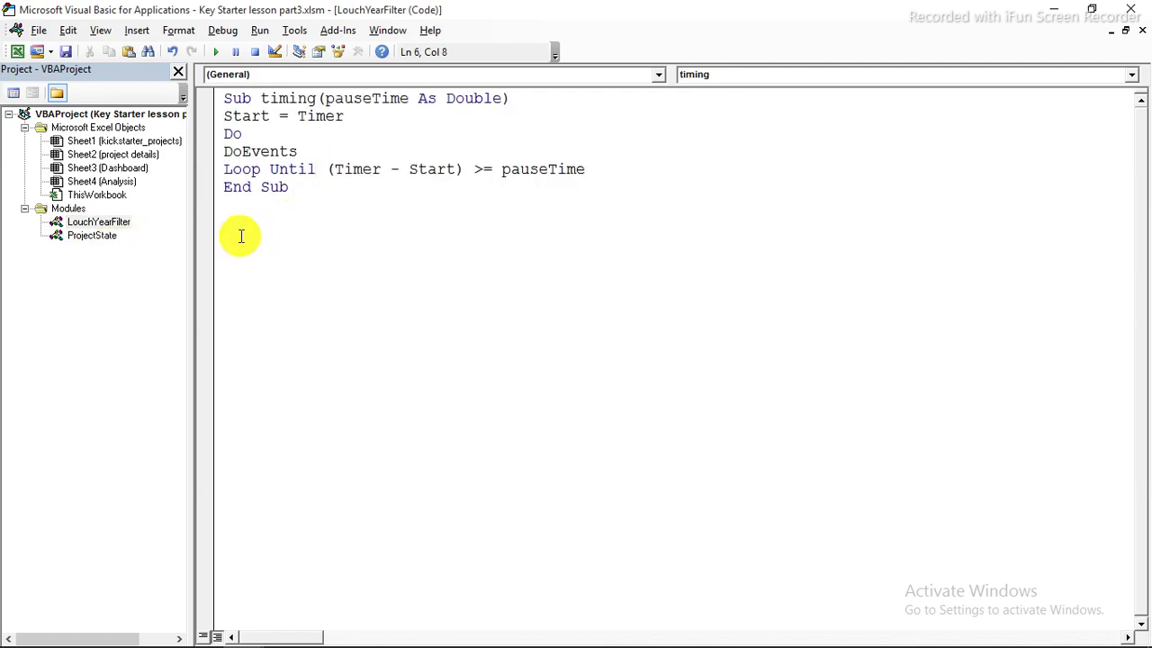
# Step: Declare a new procedure LouchYearFilter_Right below the timing procedure, with several blank lines in its body
pyautogui.press('Return')
pyautogui.press('Return')
pyautogui.press('Return')
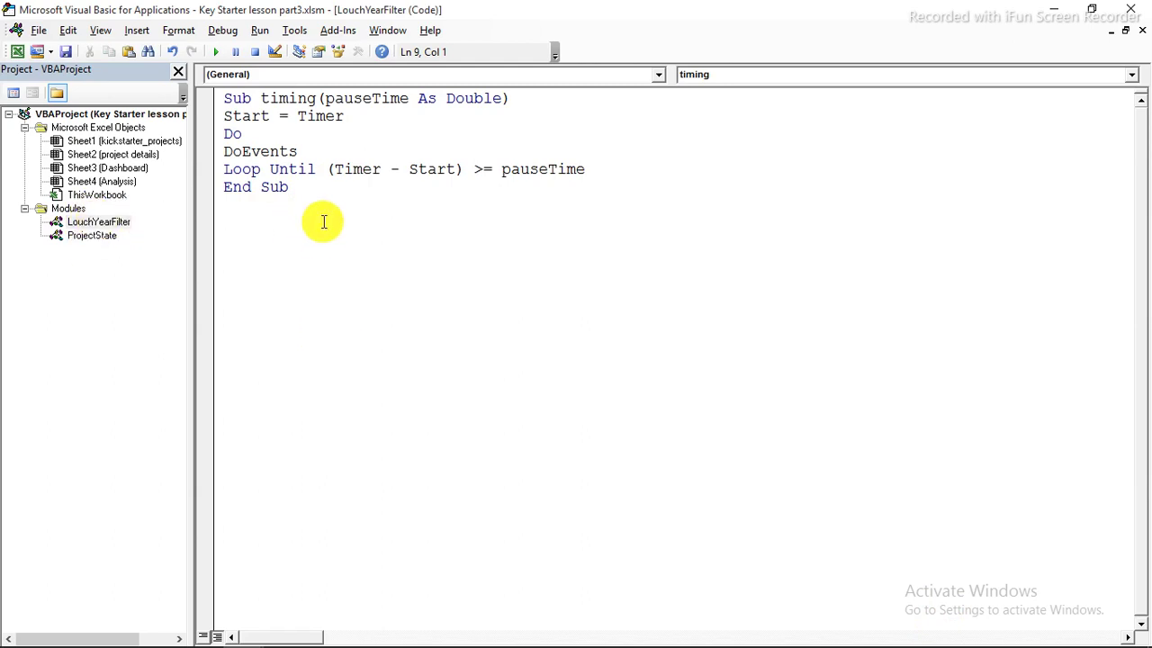
pyautogui.write('su')
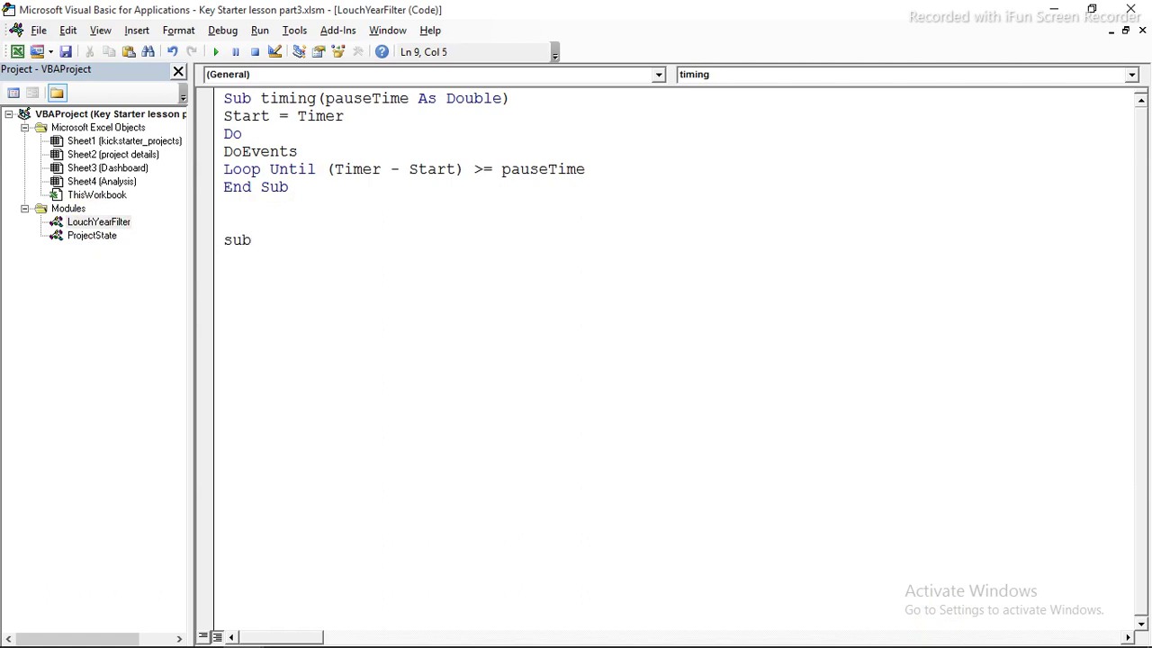
pyautogui.write('b')
pyautogui.hotkey('ctrl', 'v')
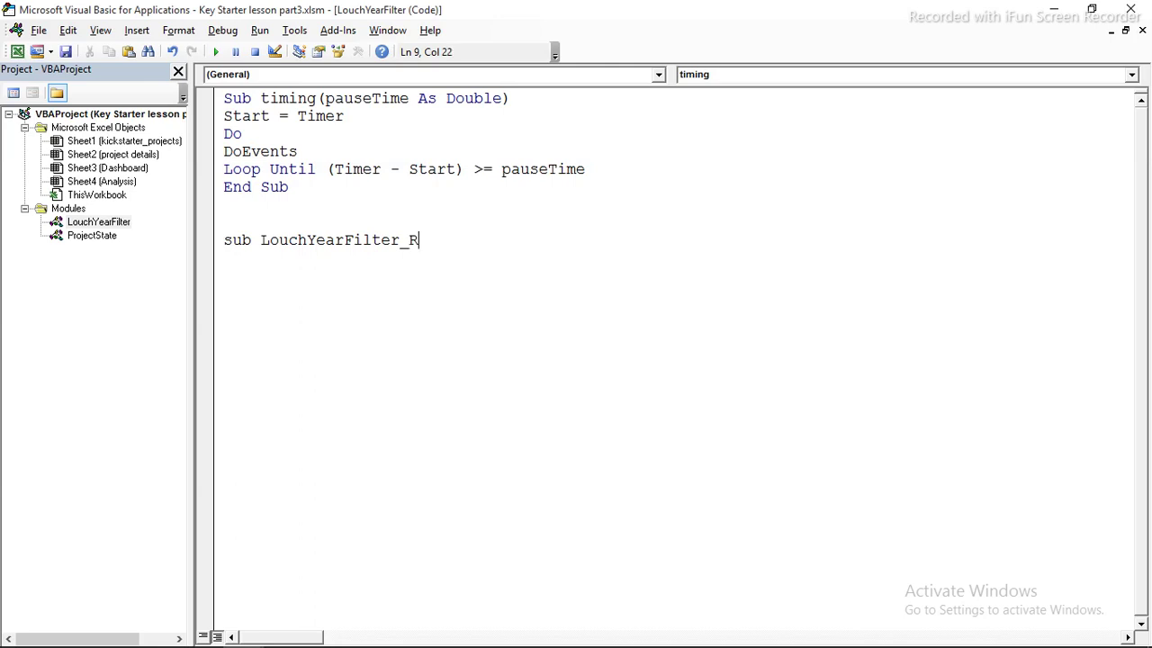
pyautogui.write('ight')
pyautogui.press('Return')
pyautogui.press('Return')
pyautogui.press('Return')
pyautogui.press('Return')
pyautogui.press('Return')
pyautogui.press('Return')
pyautogui.press('Return')
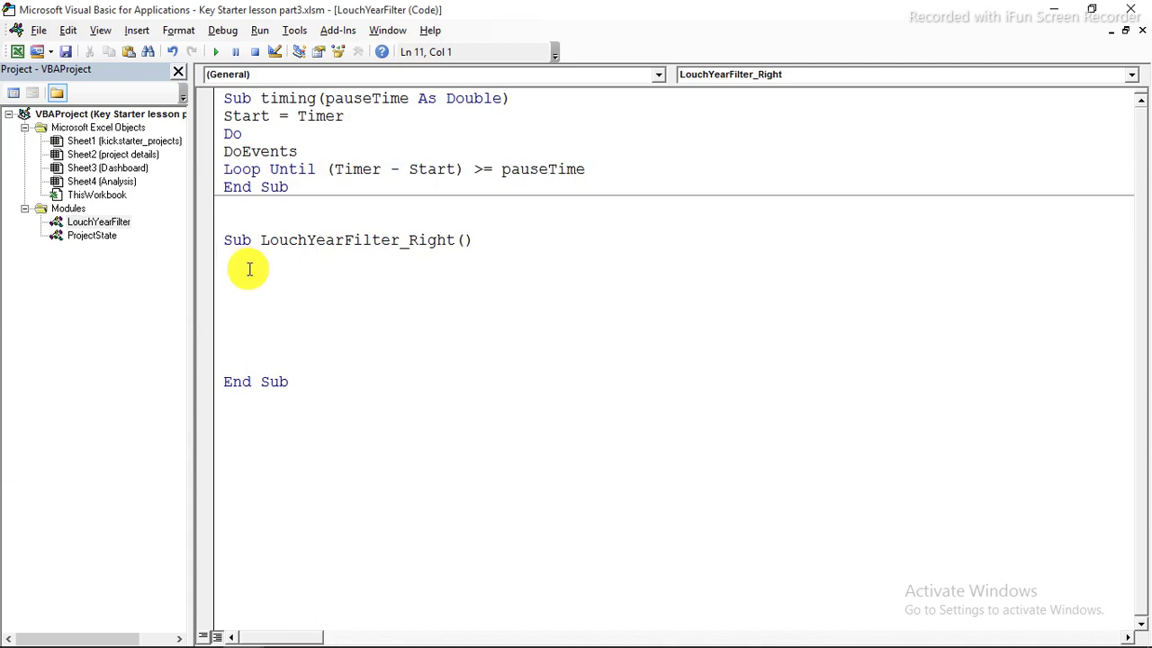
# Step: Begin the first statement inside LouchYearFilter_Right with sheet3.Shapes
pyautogui.write('sheet')
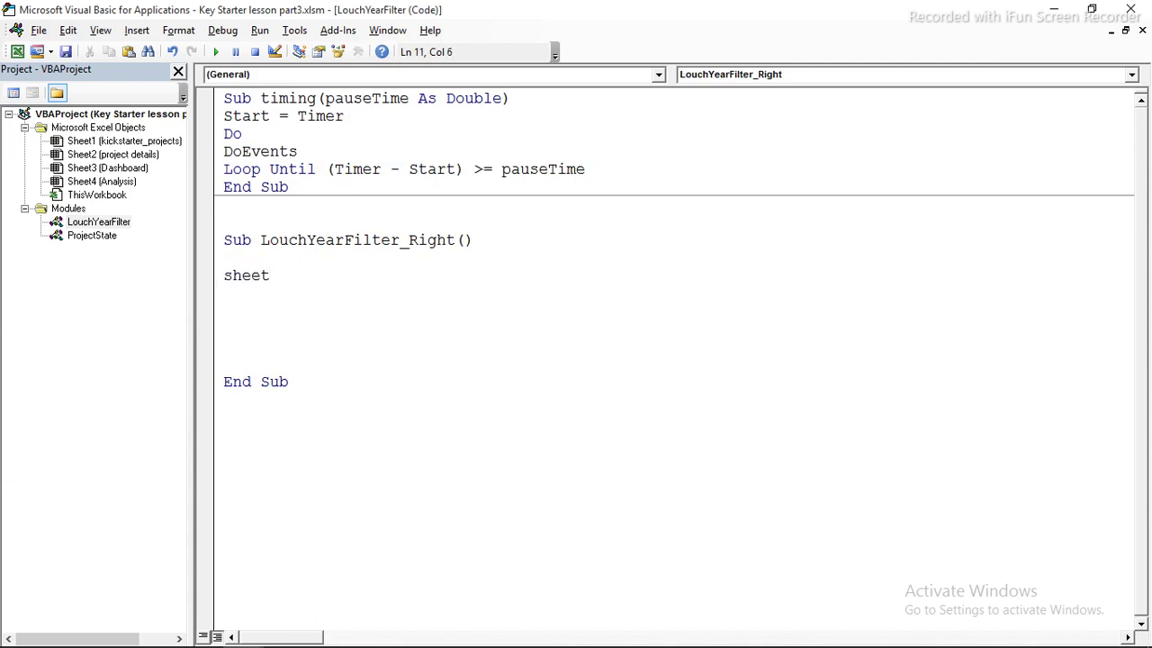
pyautogui.write('3.')
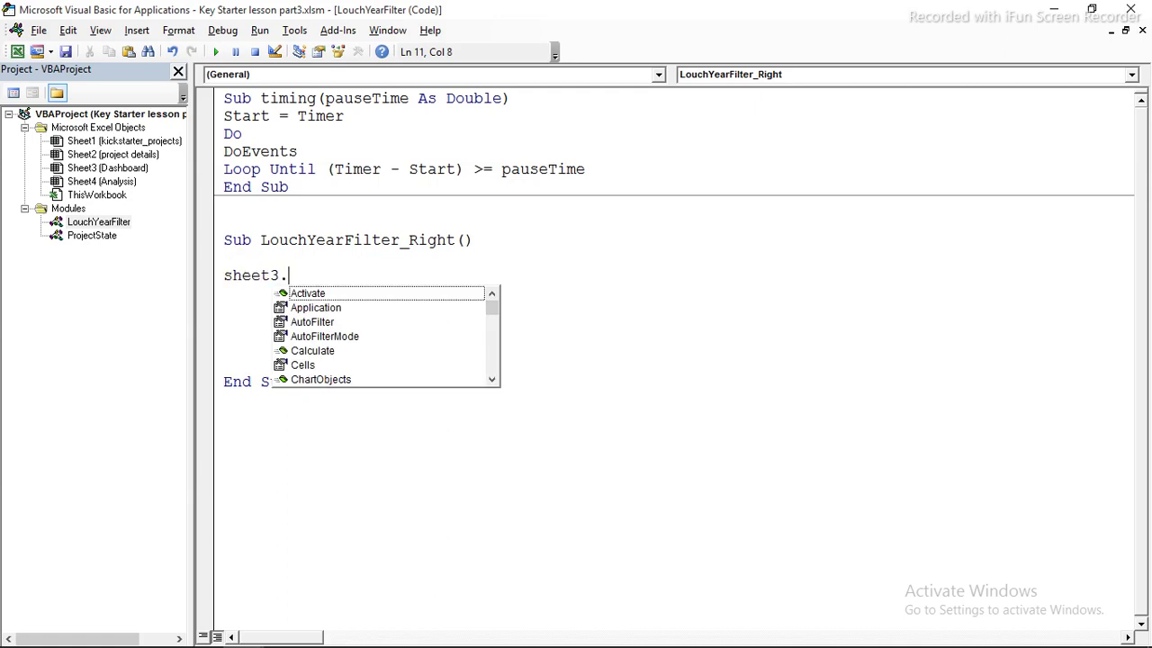
pyautogui.write('sha')
pyautogui.press('Tab')
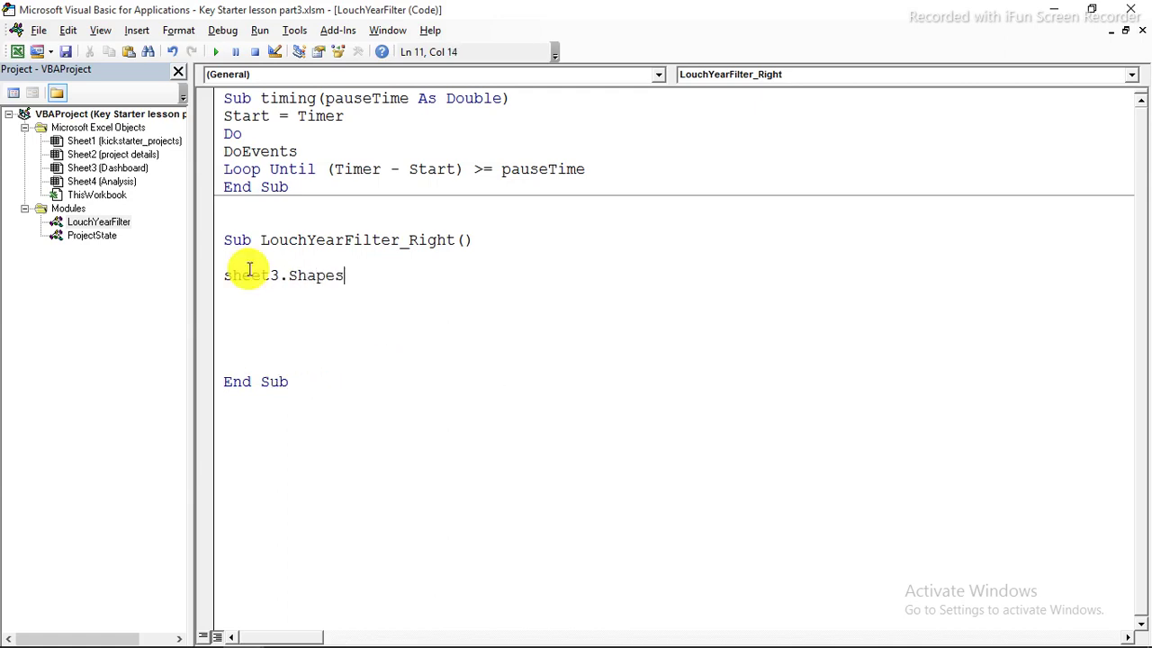
# Step: Switch to the Excel dashboard, copy the name of the LouchYearFilter group, and return to the Visual Basic editor
pyautogui.click(17, 51)
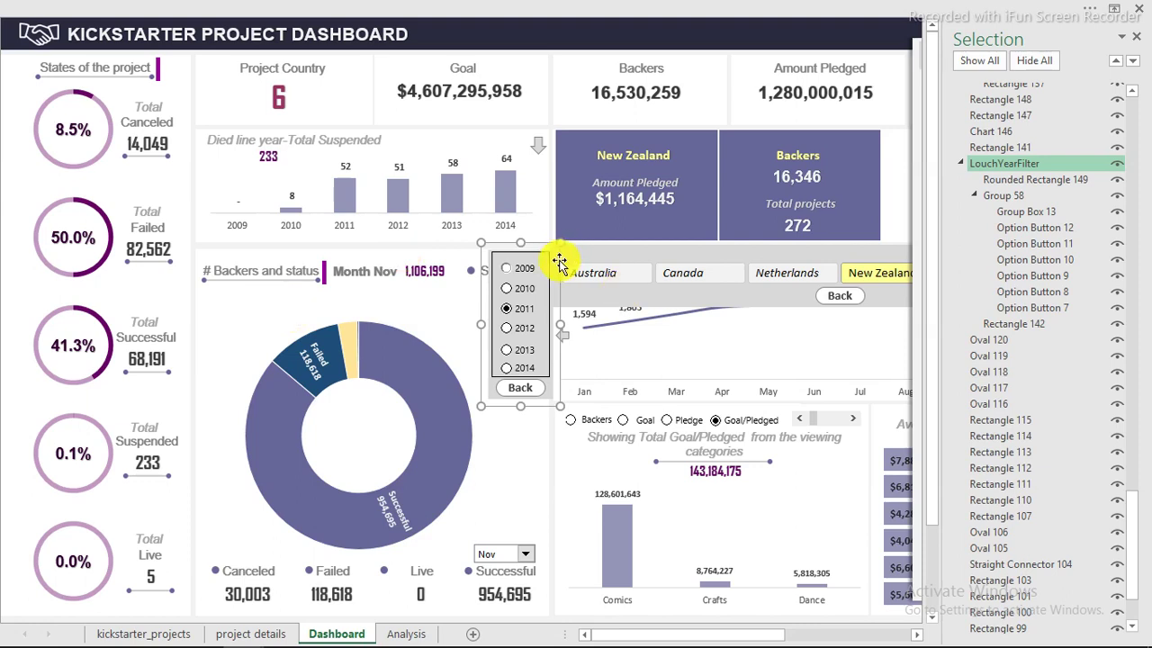
pyautogui.doubleClick(1047, 165)
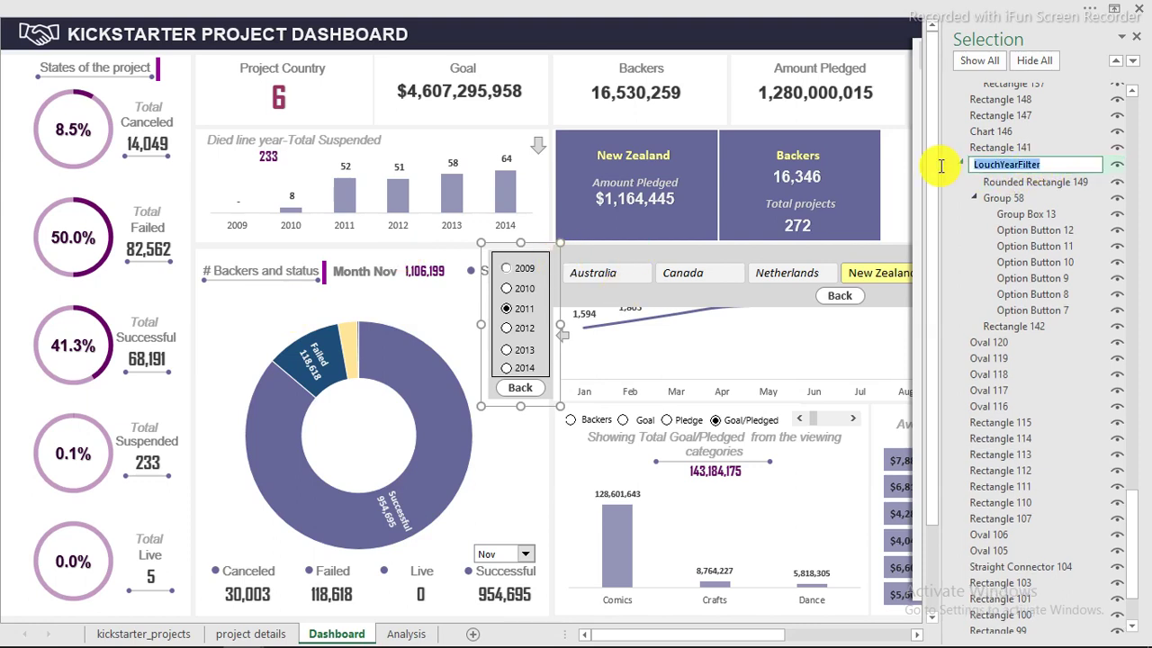
pyautogui.rightClick(991, 163)
pyautogui.click(1037, 191)
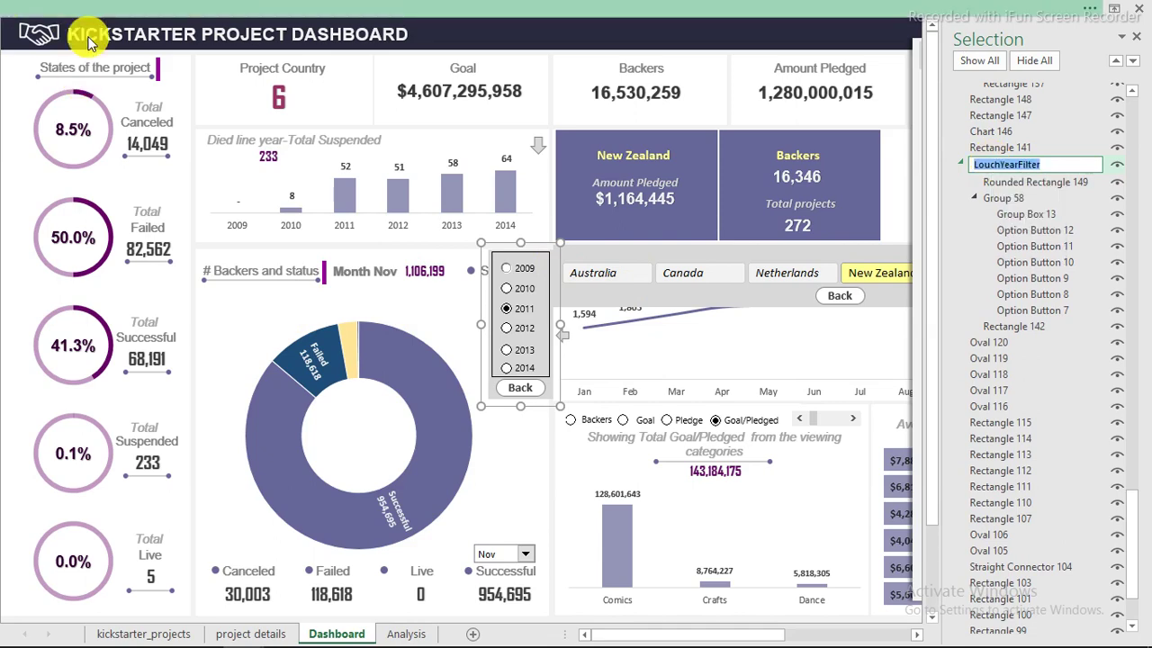
pyautogui.click(9, 13)
pyautogui.click(23, 83)
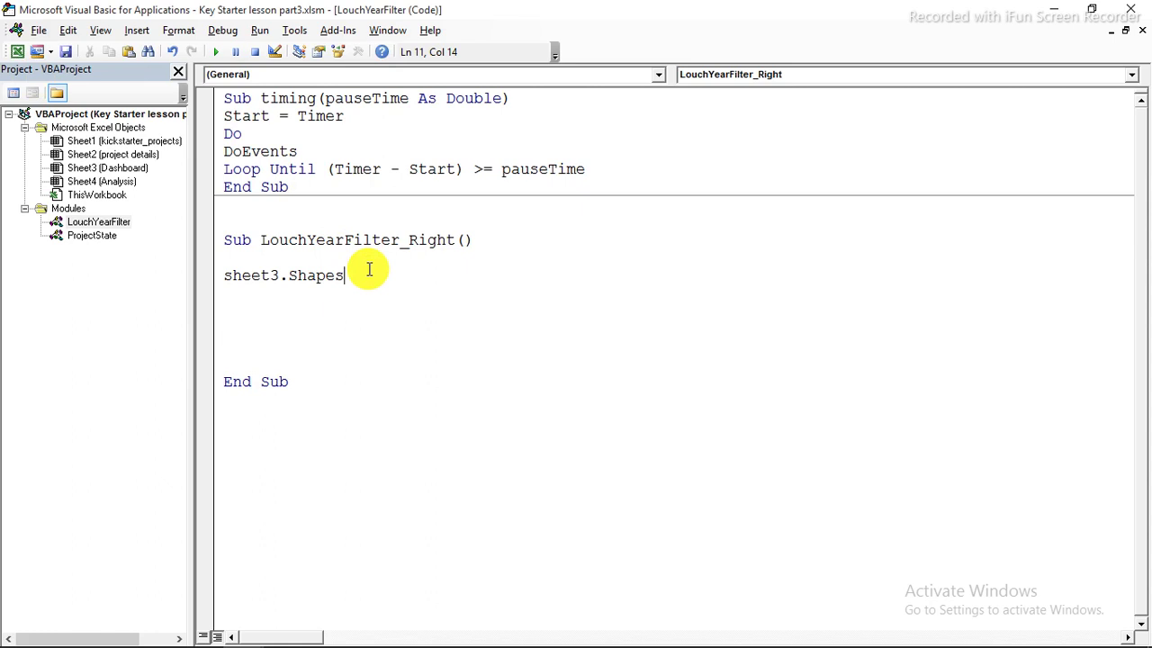
# Step: Extend the statement to refer to the Left property of the "LouchYearFilter" shape
pyautogui.write('(')
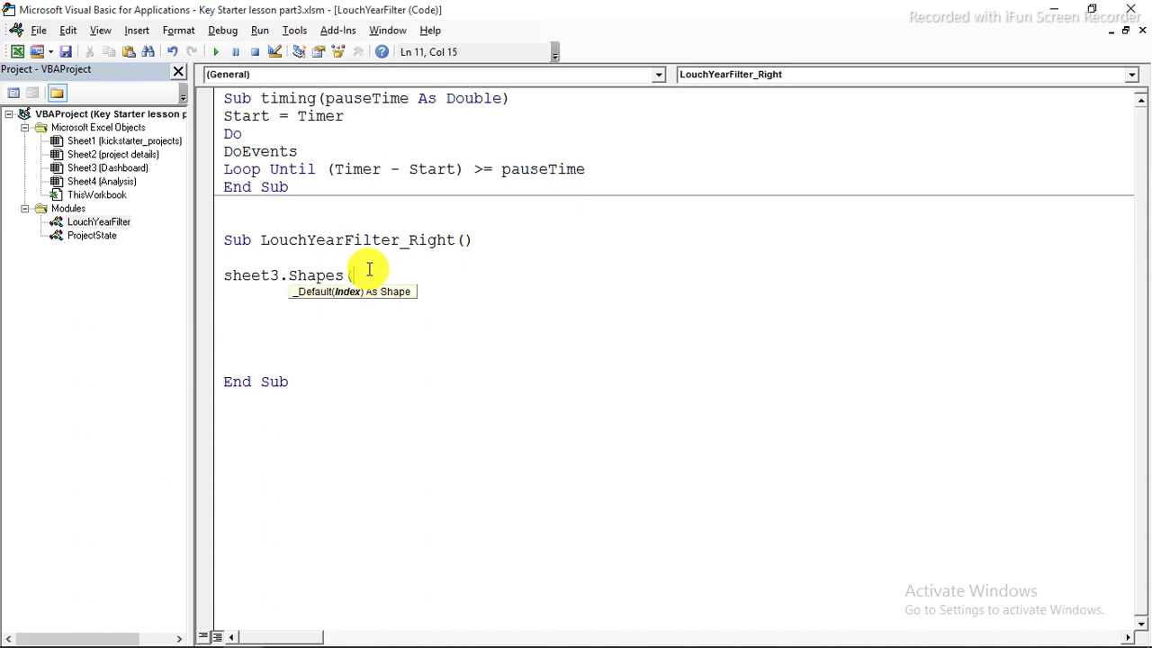
pyautogui.write('"')
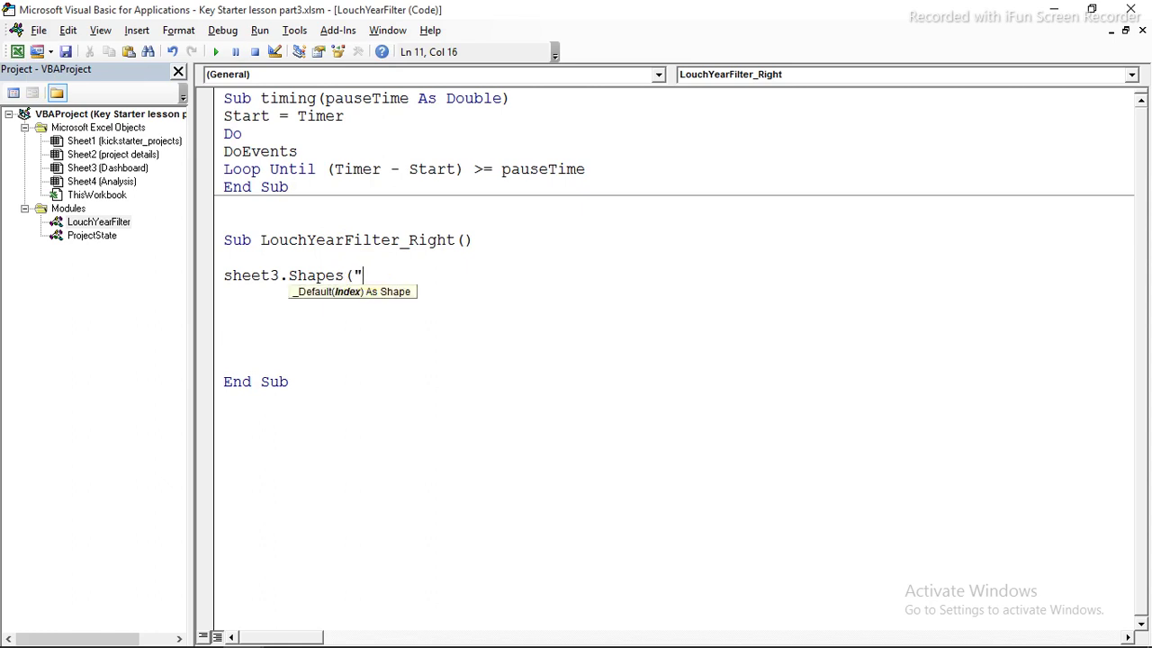
pyautogui.write('LouchYearFilter')
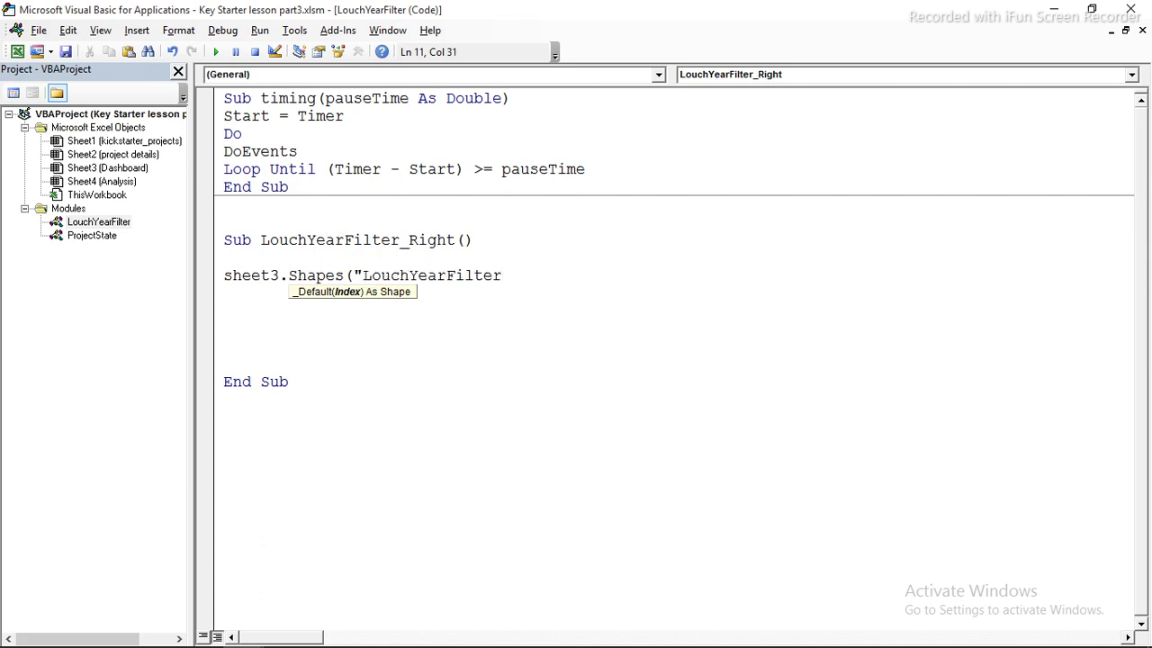
pyautogui.write('")')
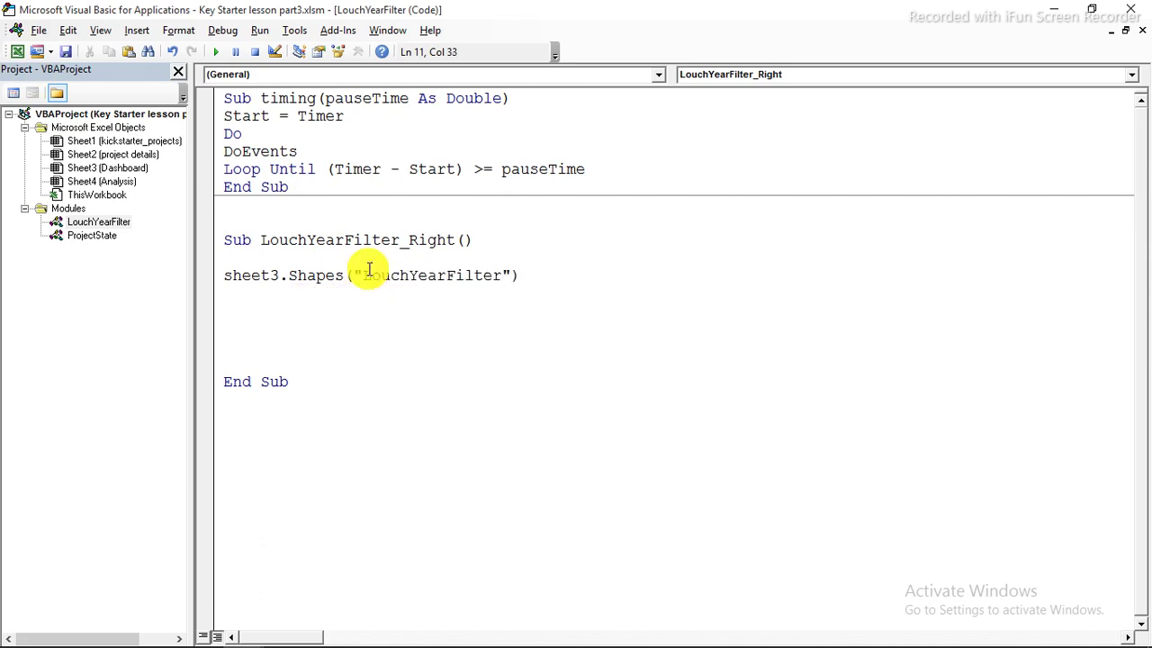
pyautogui.write('.')
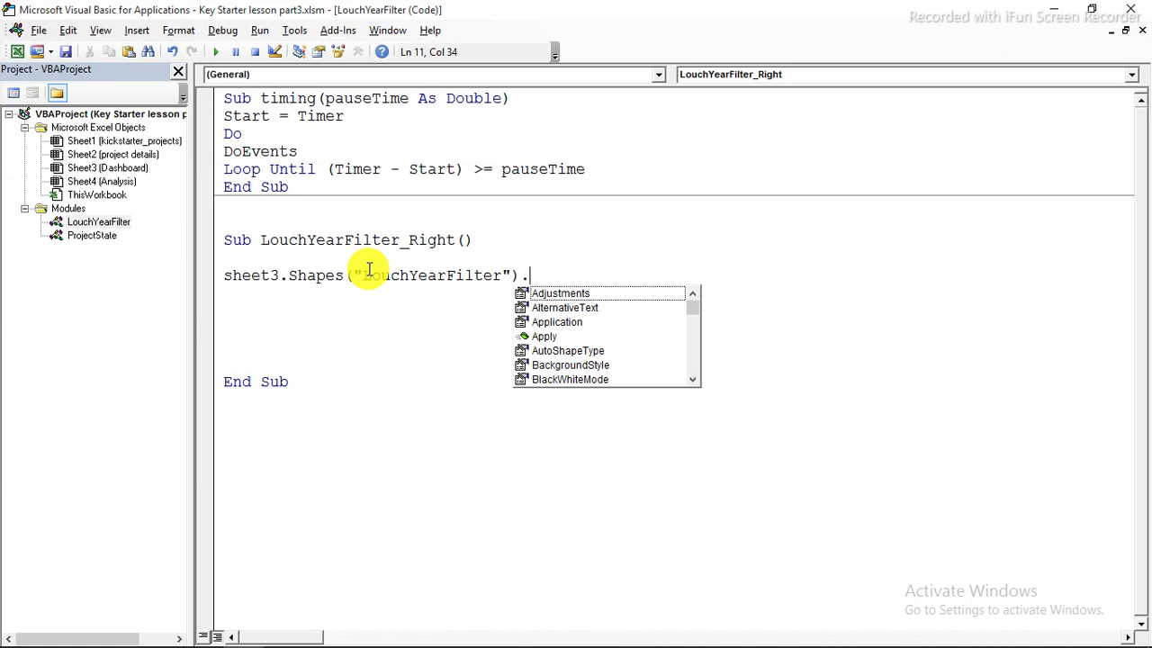
pyautogui.write('le')
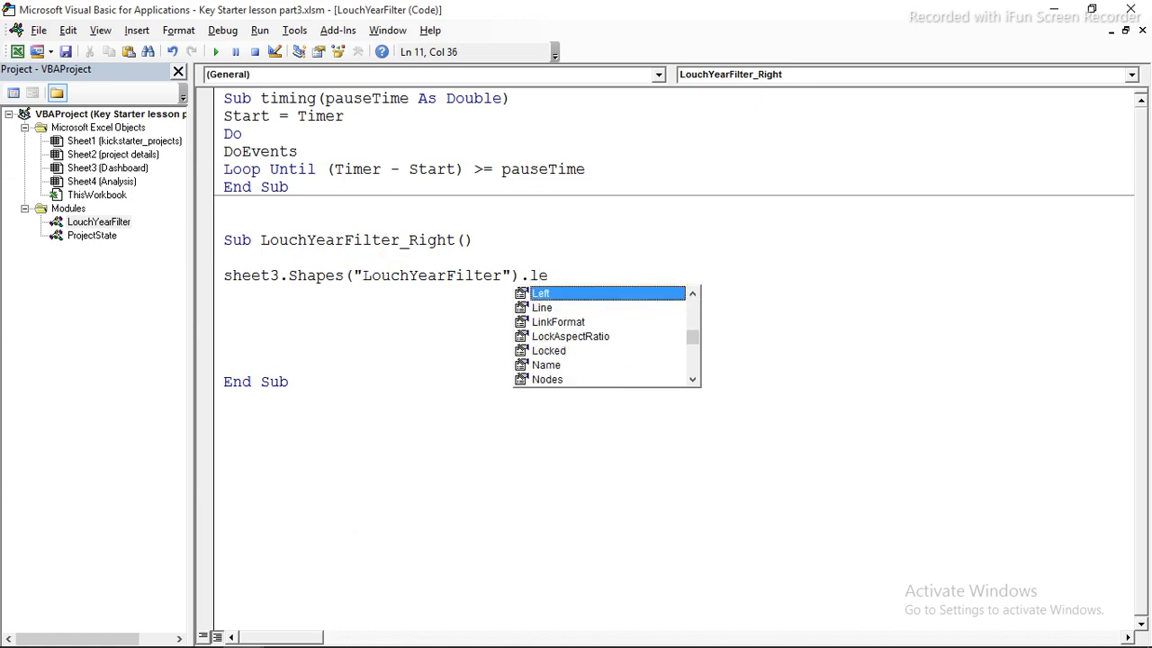
pyautogui.press('BackSpace')
pyautogui.press('BackSpace')
pyautogui.write('righ')
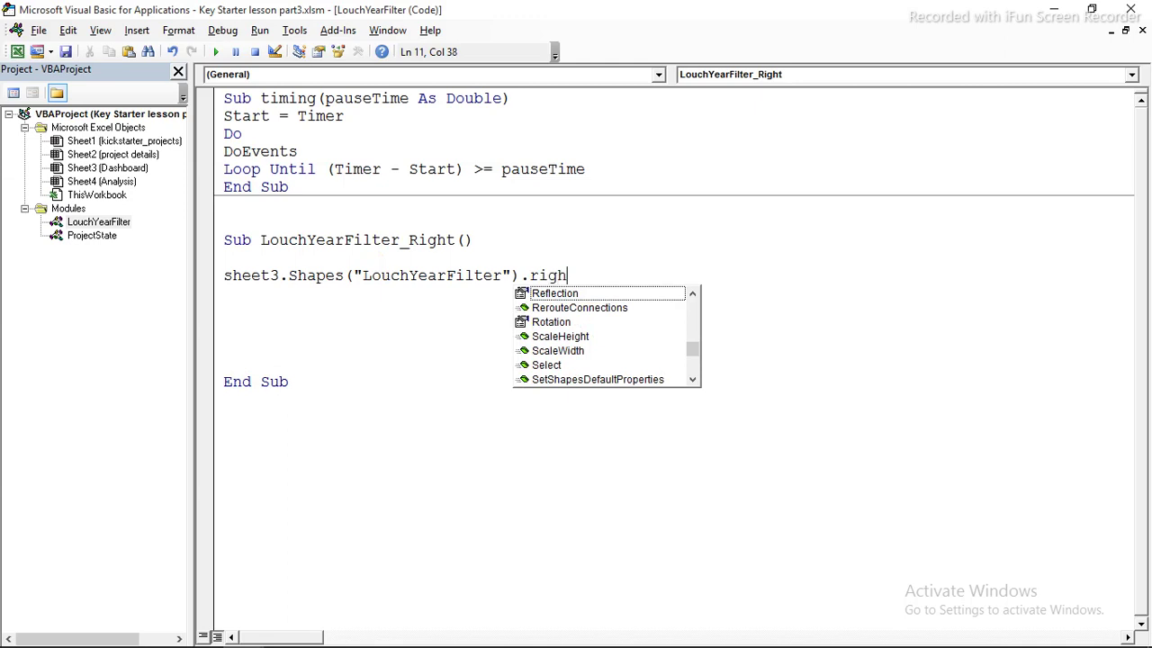
pyautogui.press('BackSpace')
pyautogui.press('BackSpace')
pyautogui.write('lte')
pyautogui.press('Tab')
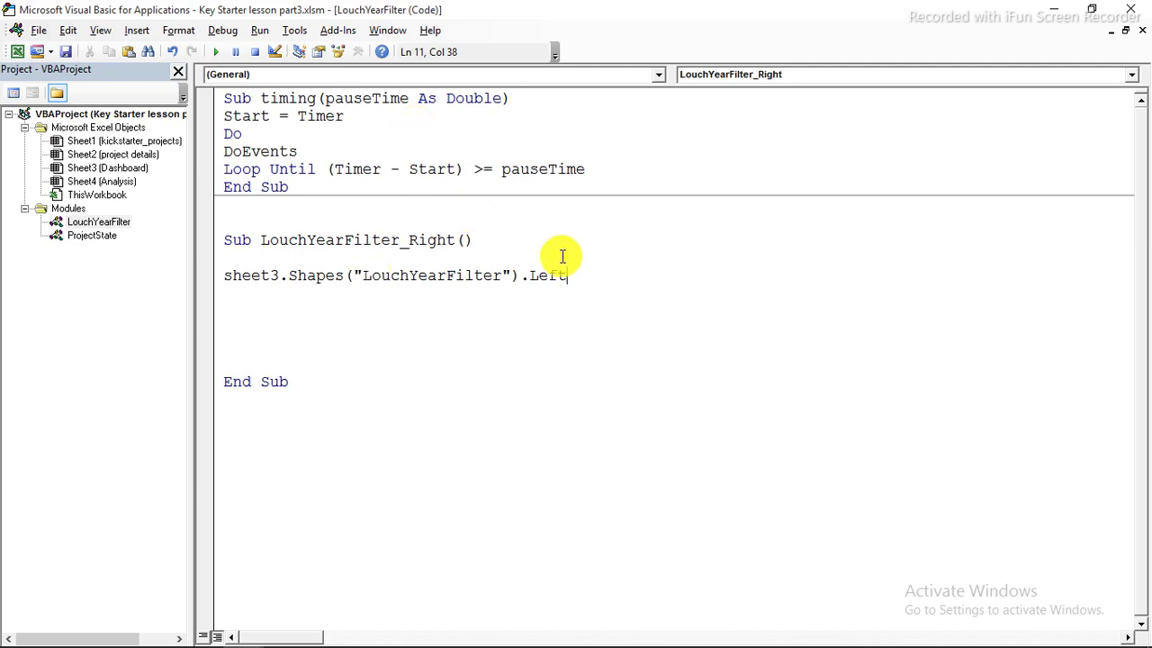
# Step: Copy the expression sheet3.Shapes("LouchYearFilter").Left and append an equals sign to the statement in the procedure
pyautogui.moveTo(581, 275); pyautogui.dragTo(213, 276)
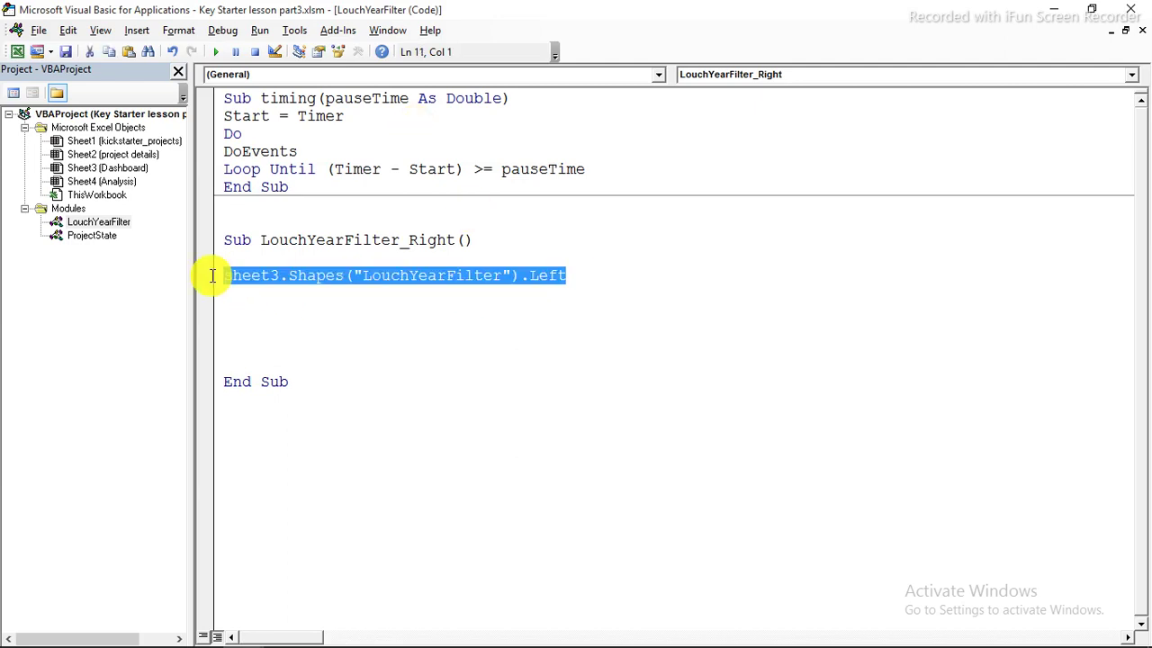
pyautogui.rightClick(231, 277)
pyautogui.click(284, 307)
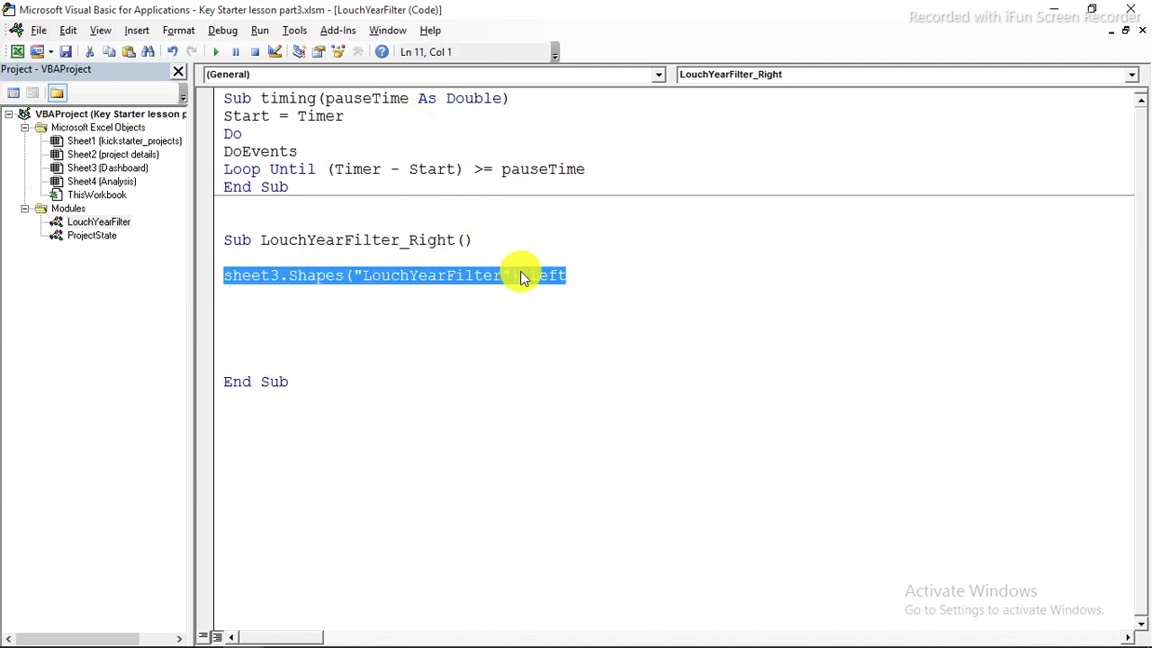
pyautogui.click(575, 271)
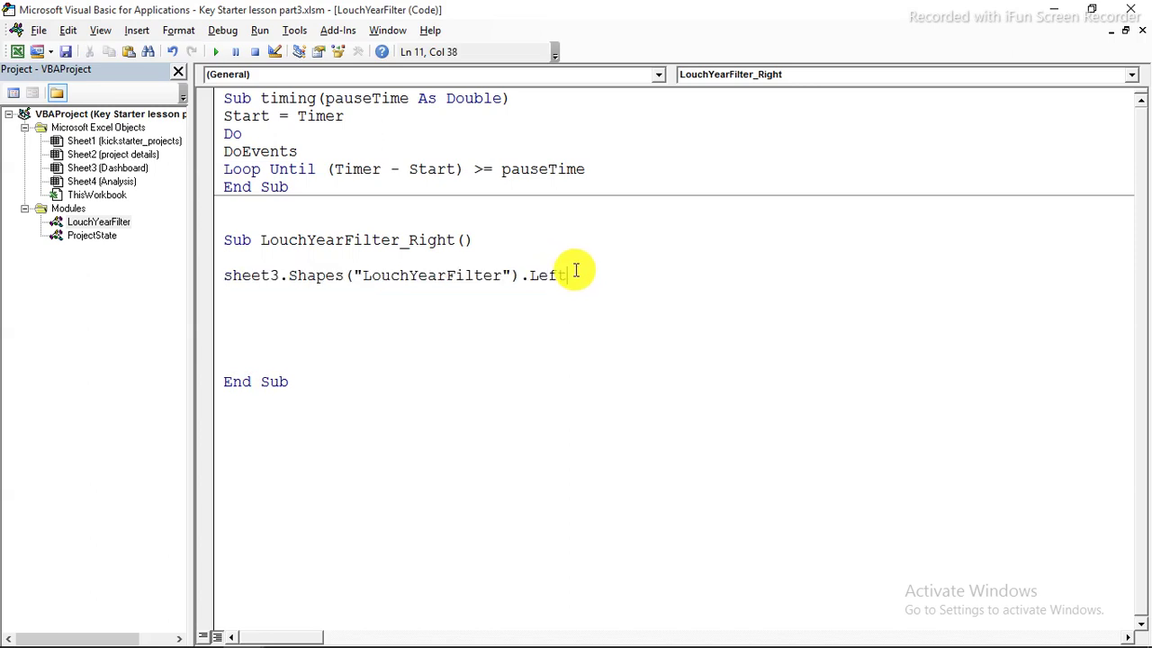
pyautogui.write('=')
# Step: Open the Immediate window, clear its old entries, and query ?sheet3.Shapes("LouchYearFilter").Left
pyautogui.click(91, 34)
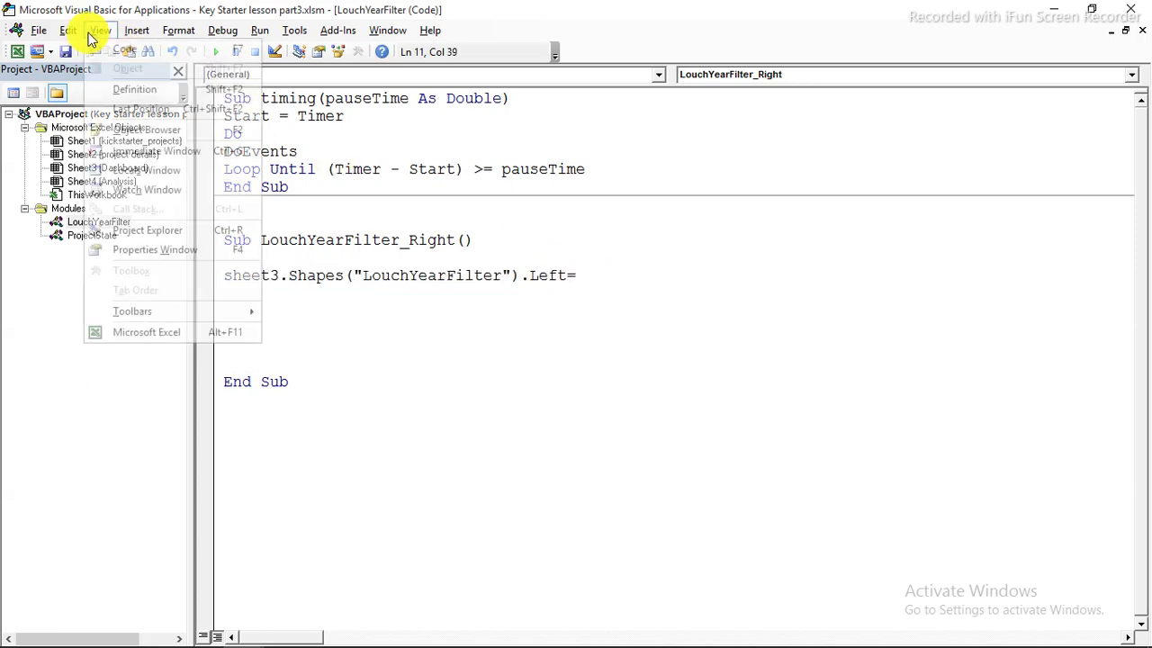
pyautogui.click(159, 153)
pyautogui.moveTo(764, 471); pyautogui.dragTo(686, 402)
pyautogui.press('Delete')
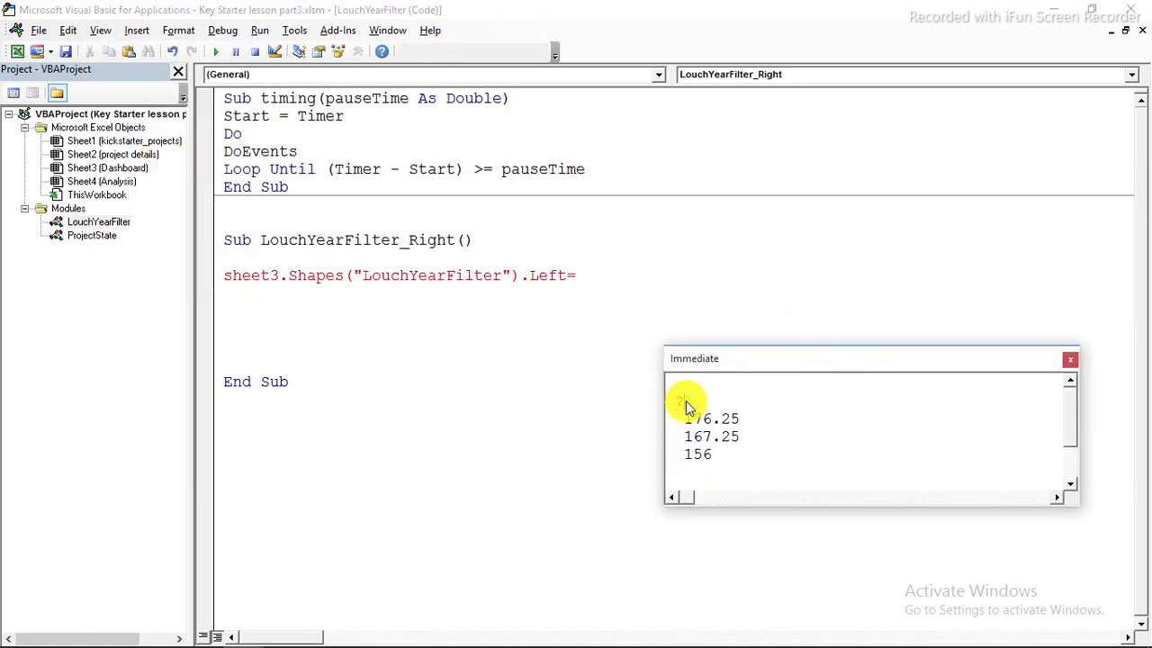
pyautogui.moveTo(730, 461); pyautogui.dragTo(684, 418)
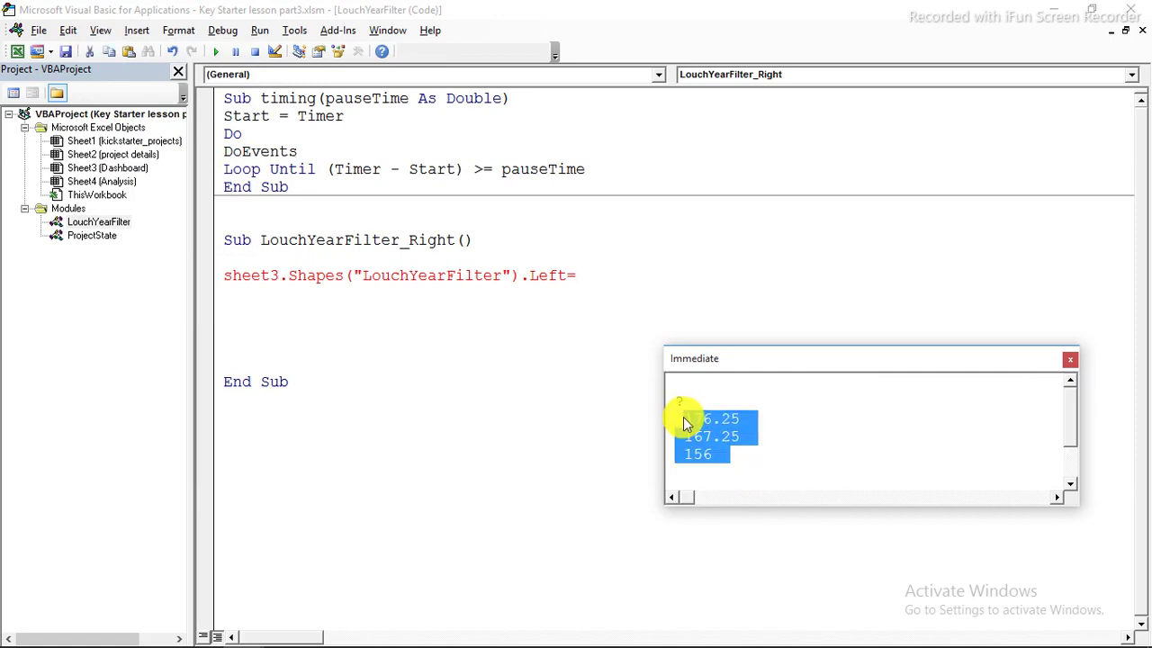
pyautogui.press('Delete')
pyautogui.write('?')
pyautogui.rightClick(696, 401)
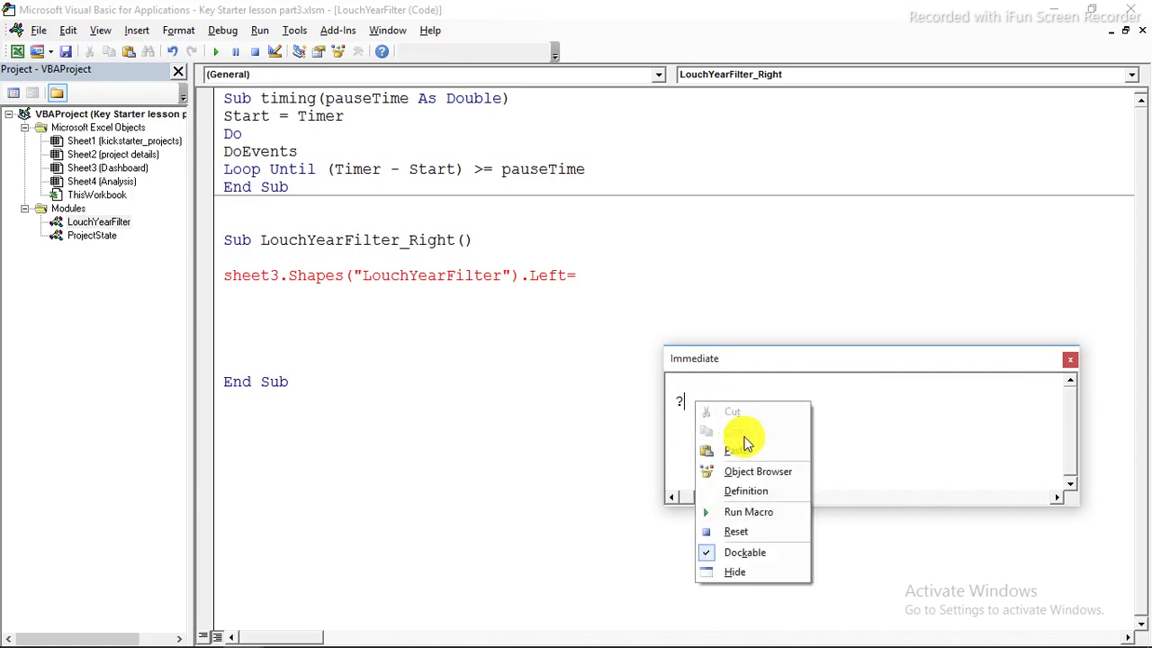
pyautogui.click(743, 445)
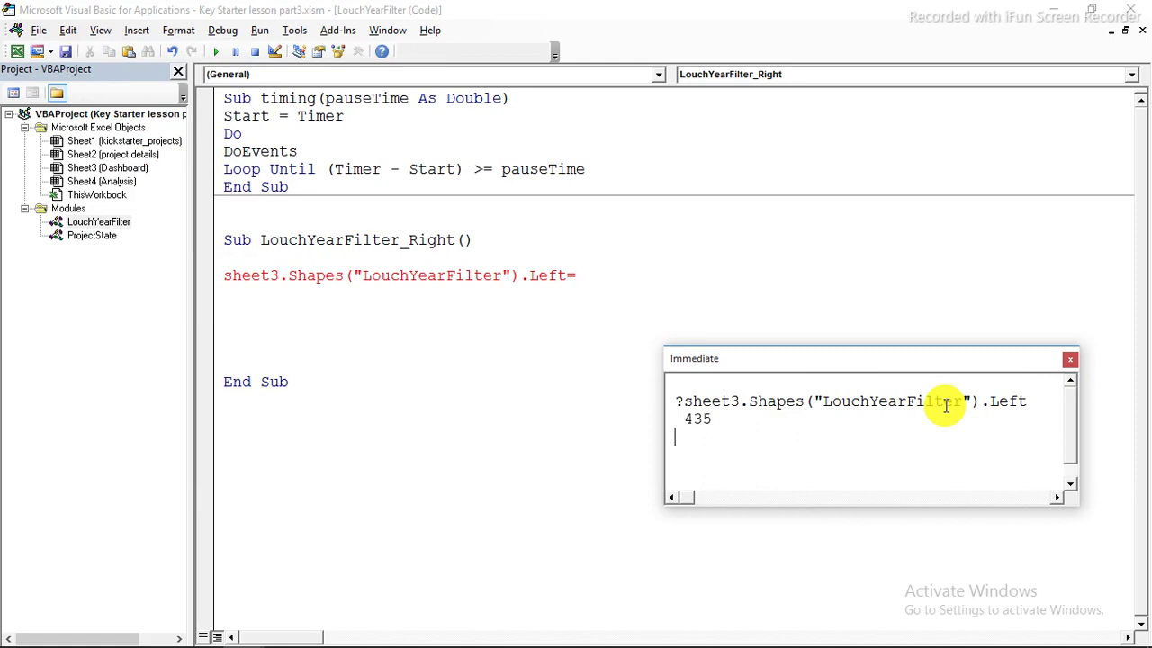
# Step: Copy the returned Left position into the unfinished statement in LouchYearFilter_Right so it assigns 435
pyautogui.moveTo(717, 419); pyautogui.dragTo(674, 419)
pyautogui.rightClick(698, 421)
pyautogui.click(745, 450)
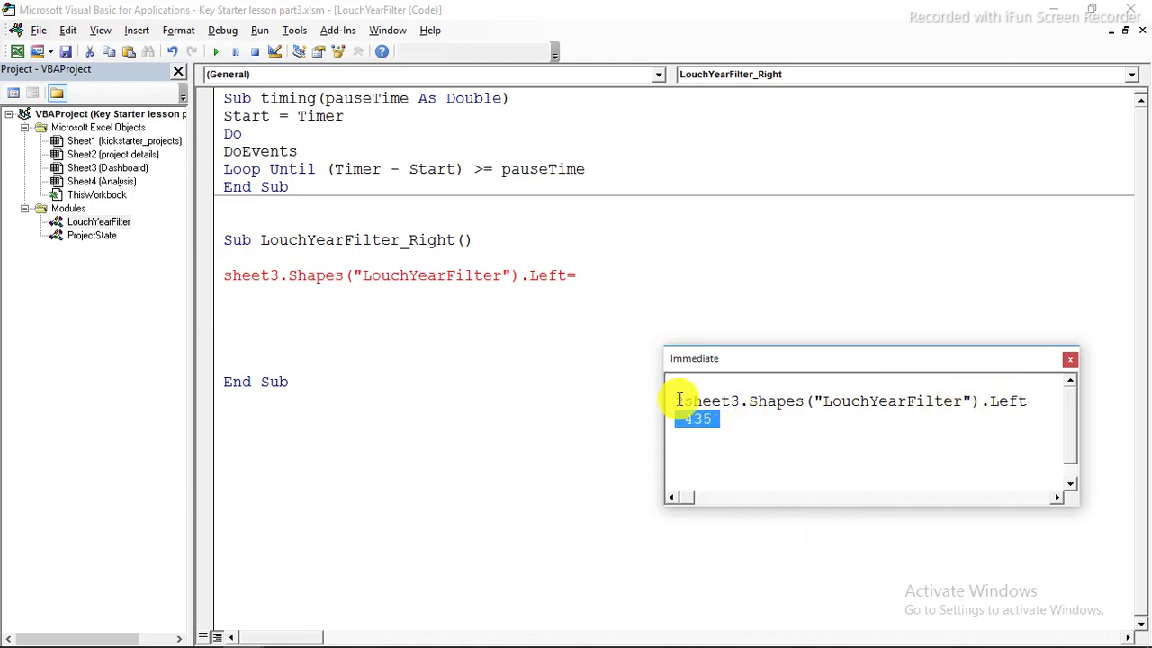
pyautogui.click(583, 275)
pyautogui.write('=')
pyautogui.rightClick(585, 275)
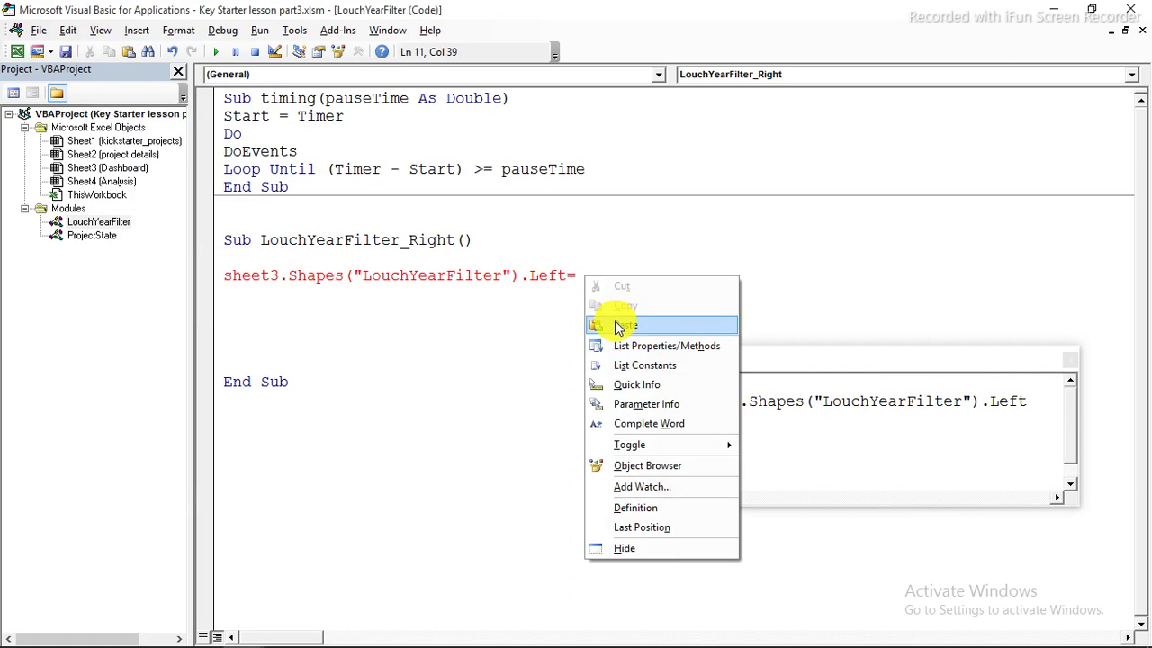
pyautogui.click(617, 324)
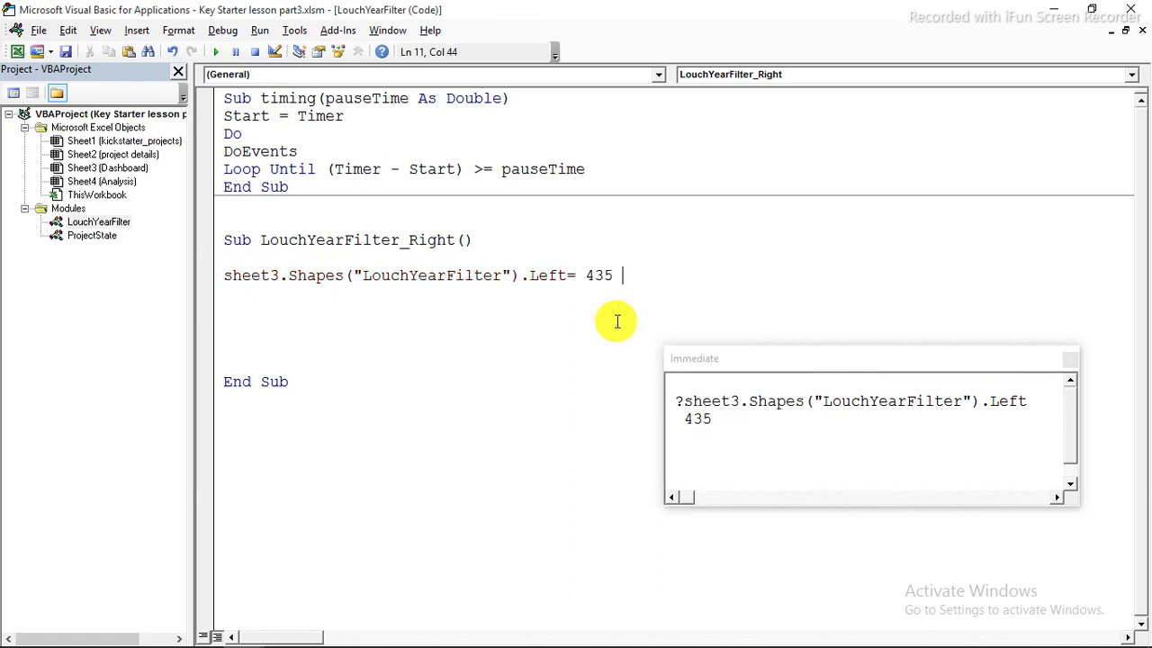
# Step: Copy the timing (0.3) line from the ProjectState module and add it below the Left = 435 statement in LouchYearFilter_Right
pyautogui.doubleClick(93, 234)
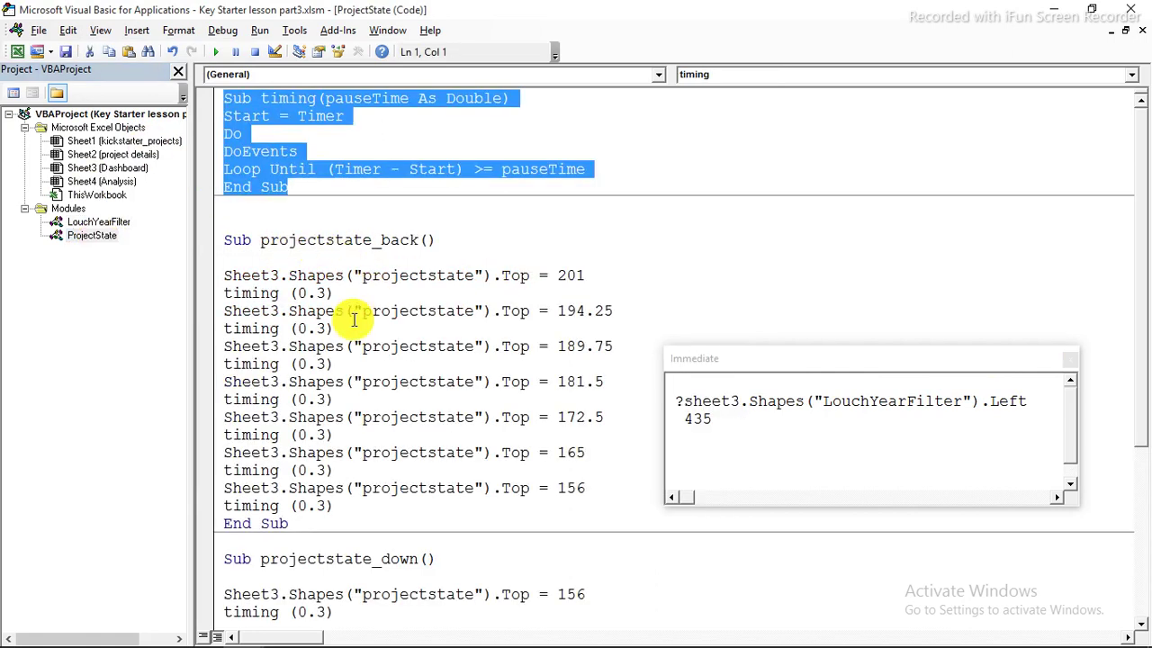
pyautogui.moveTo(339, 294); pyautogui.dragTo(232, 292)
pyautogui.rightClick(227, 292)
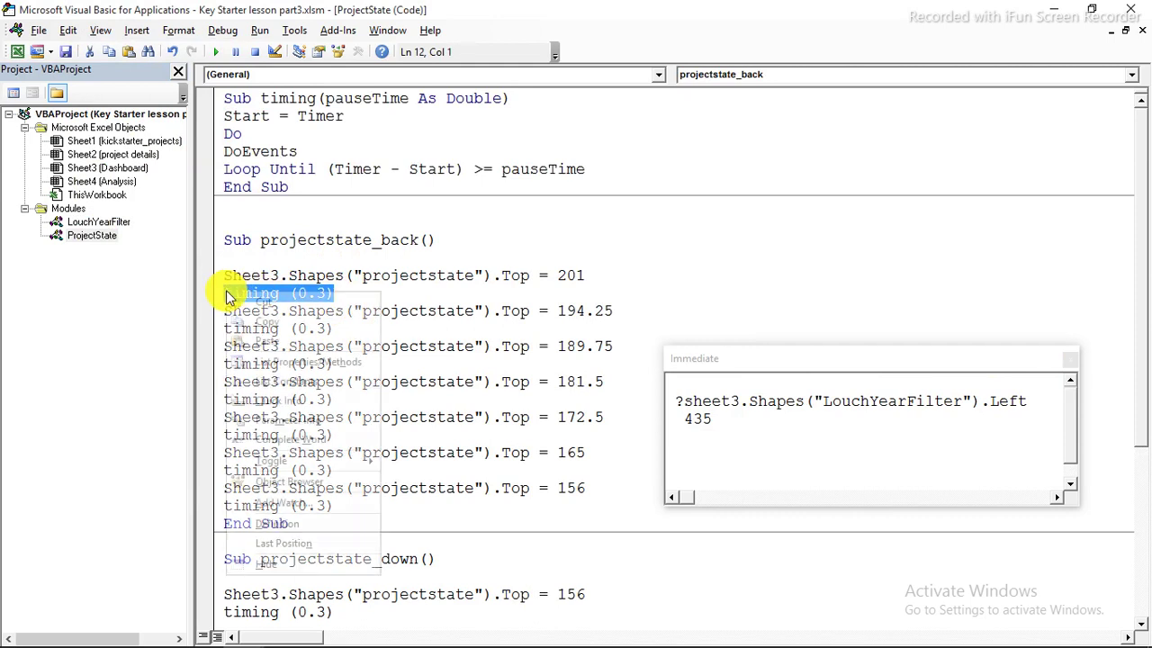
pyautogui.click(238, 321)
pyautogui.doubleClick(99, 223)
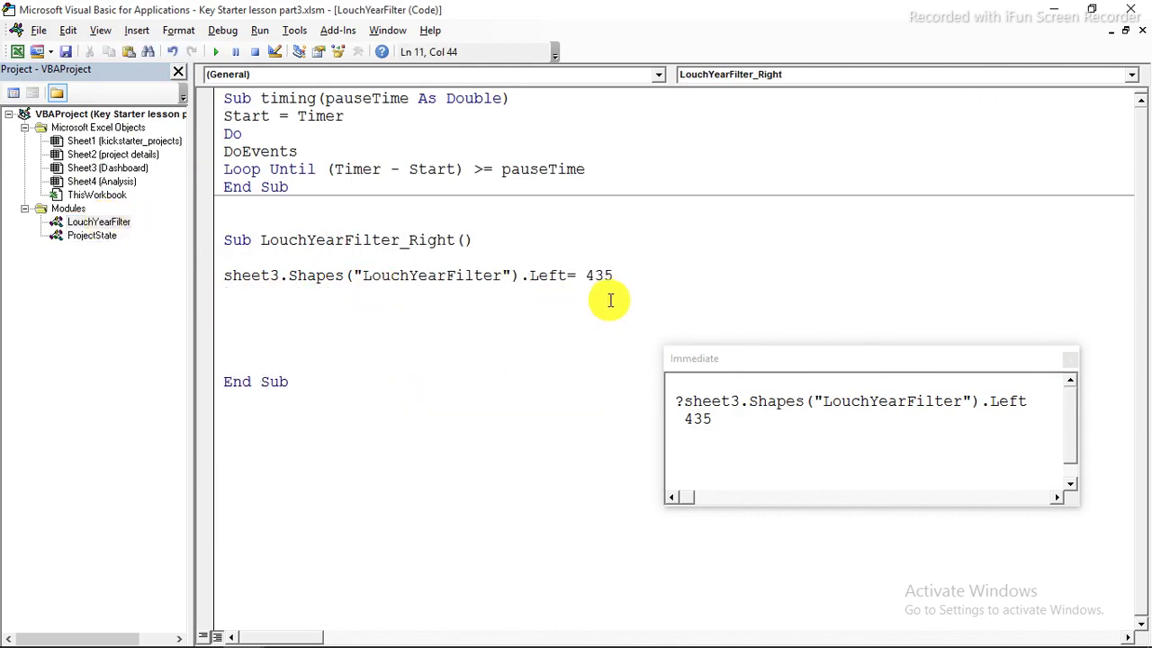
pyautogui.press('Return')
pyautogui.rightClick(246, 297)
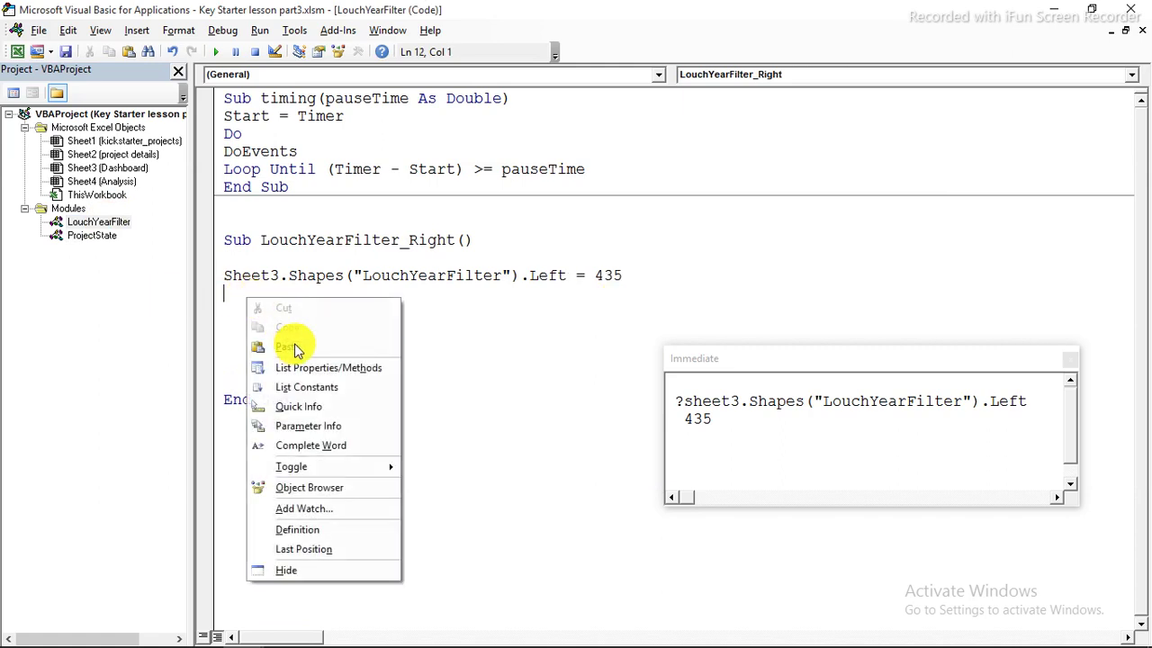
pyautogui.click(297, 349)
# Step: Duplicate the Left = 435 statement and its timing (0.3) line until LouchYearFilter_Right contains seven such pairs
pyautogui.hotkey('shift', 'Home')
pyautogui.hotkey('shift', 'Up')
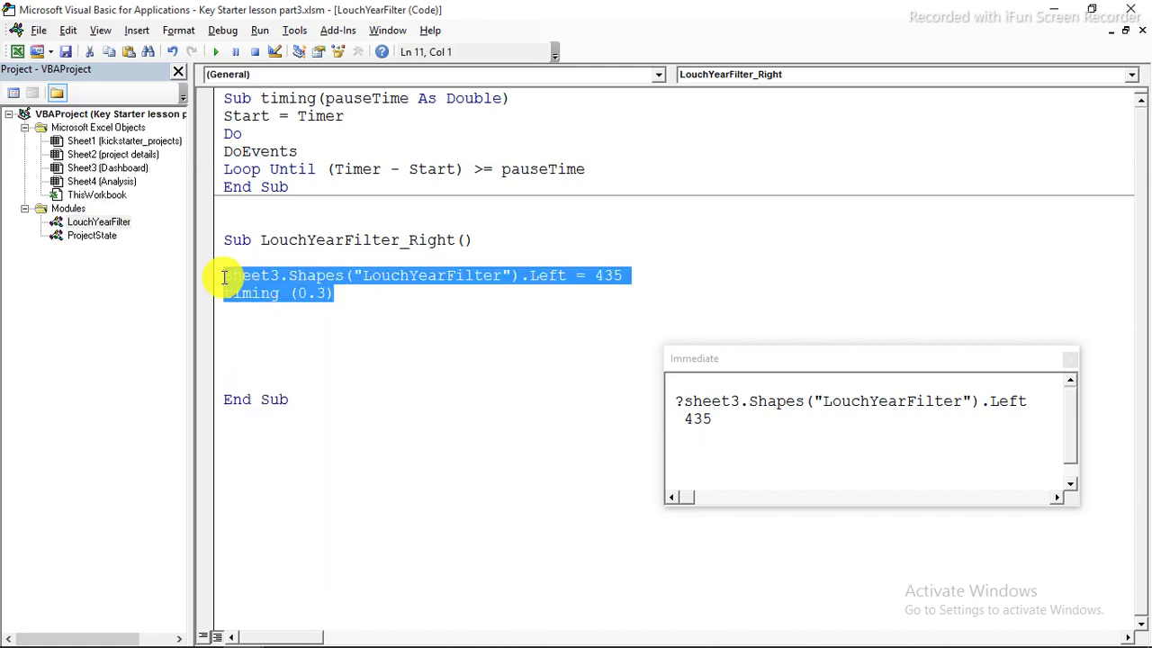
pyautogui.rightClick(248, 295)
pyautogui.click(302, 326)
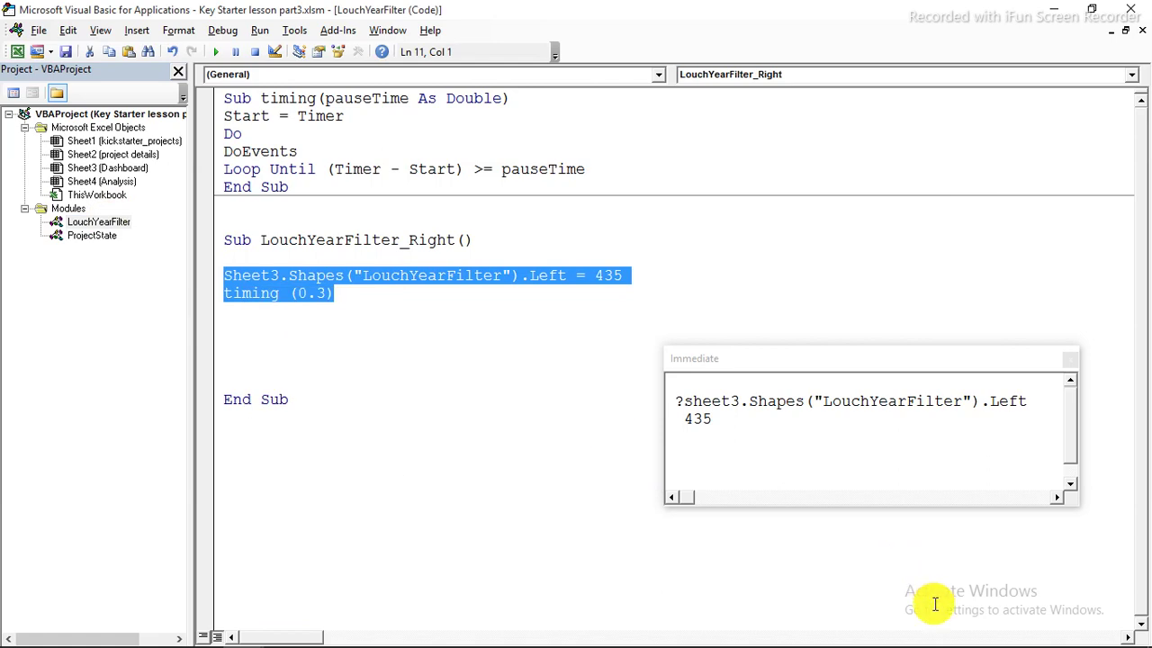
pyautogui.hotkey('ctrl', 'v')
pyautogui.press('Return')
pyautogui.hotkey('ctrl', 'v')
pyautogui.press('Return')
pyautogui.hotkey('ctrl', 'v')
pyautogui.press('Return')
pyautogui.hotkey('ctrl', 'v')
pyautogui.press('Return')
pyautogui.hotkey('ctrl', 'v')
pyautogui.press('Return')
pyautogui.hotkey('ctrl', 'v')
pyautogui.press('Return')
pyautogui.hotkey('ctrl', 'v')
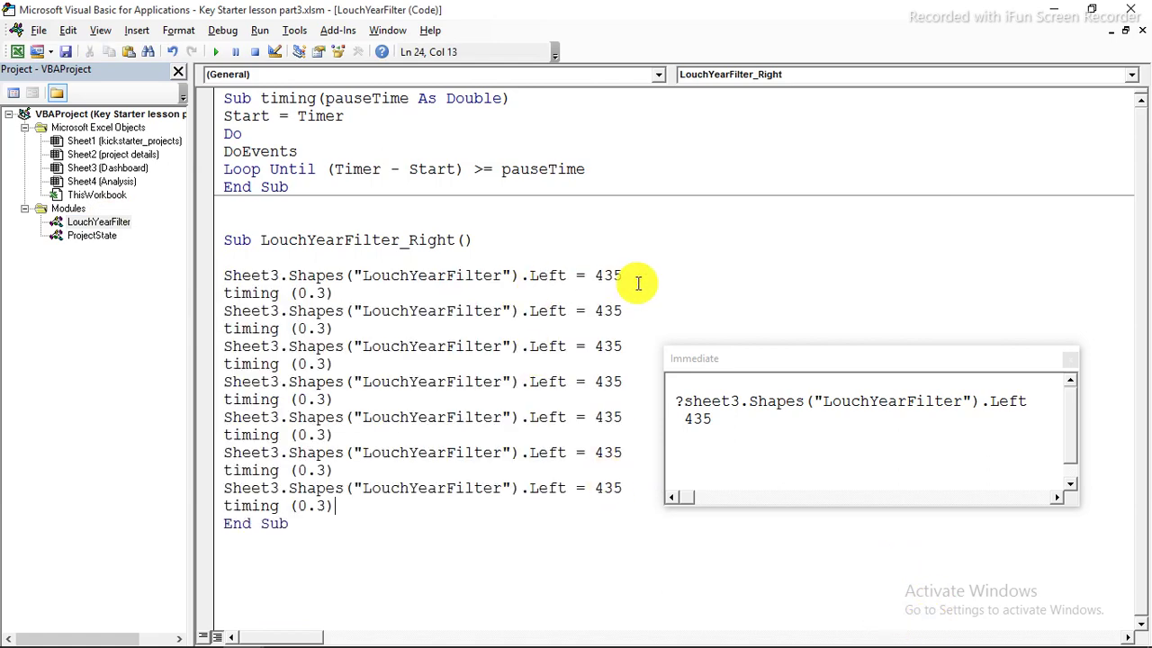
# Step: Shift the LouchYearFilter group slightly to the right on the Excel dashboard, then query its Left position again in the Visual Basic editor
pyautogui.click(17, 52)
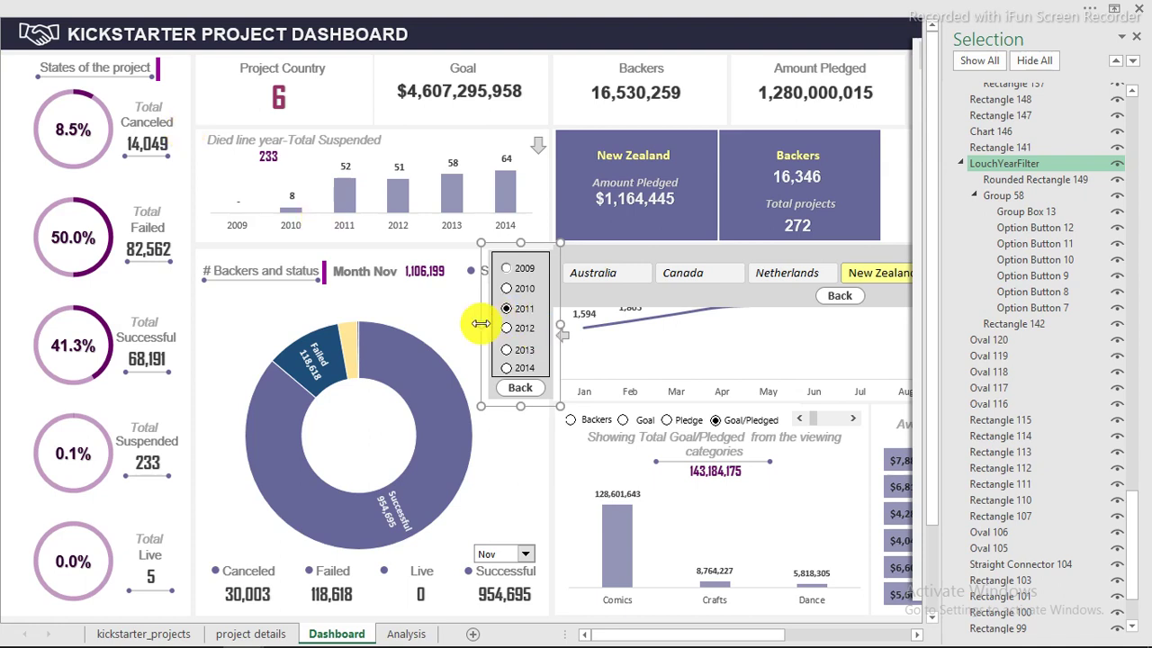
pyautogui.moveTo(480, 340); pyautogui.dragTo(489, 339)
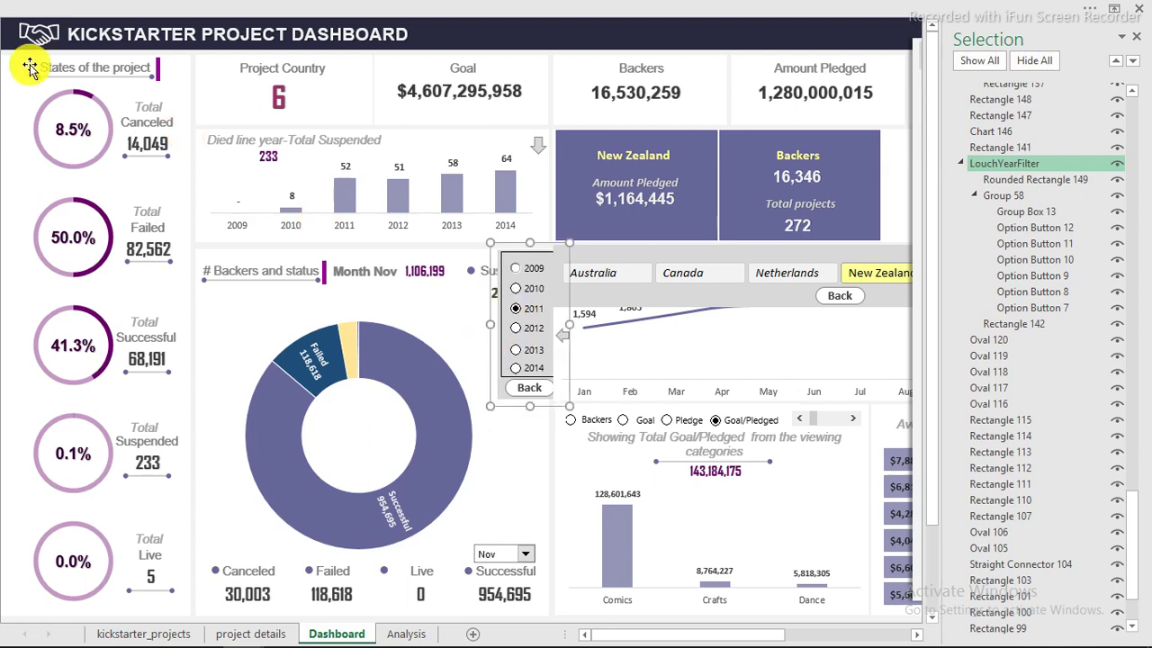
pyautogui.click(42, 12)
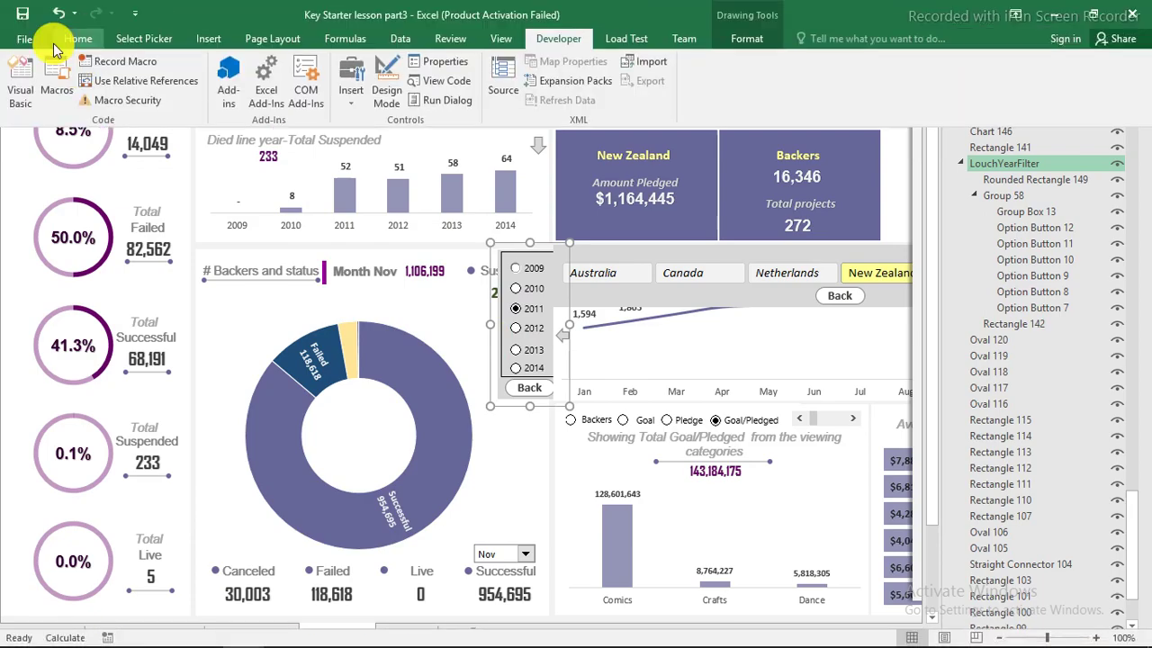
pyautogui.click(21, 89)
pyautogui.click(1036, 402)
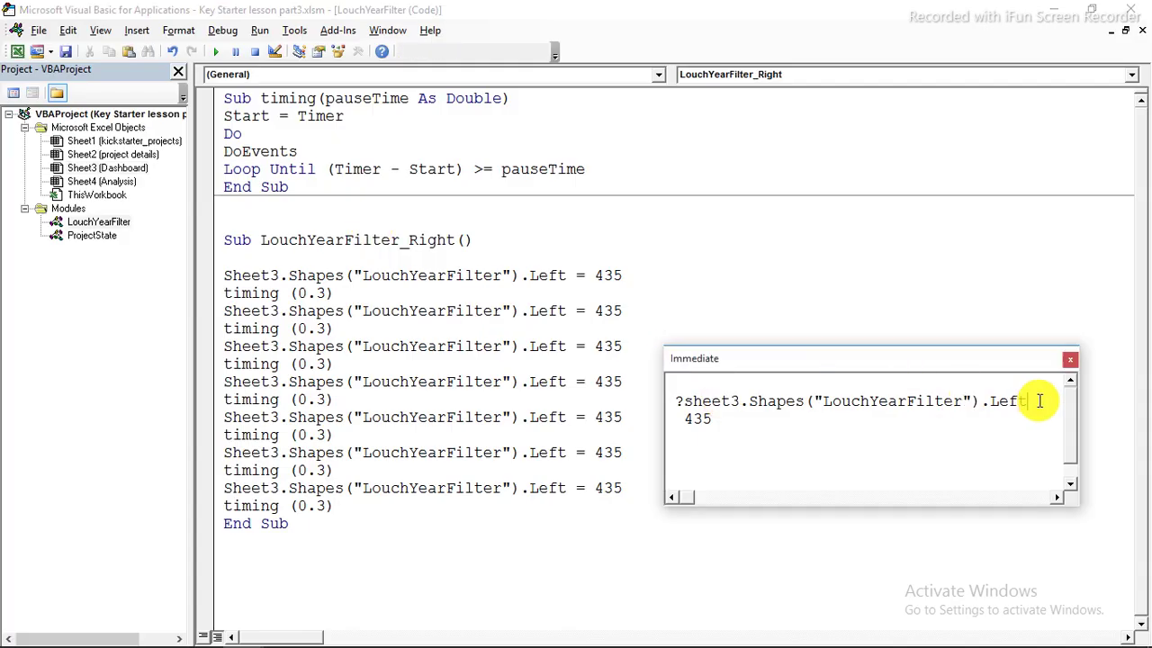
pyautogui.press('Return')
# Step: Replace the value in the second Left statement of LouchYearFilter_Right with the copied position 443.25
pyautogui.moveTo(746, 419); pyautogui.dragTo(686, 418)
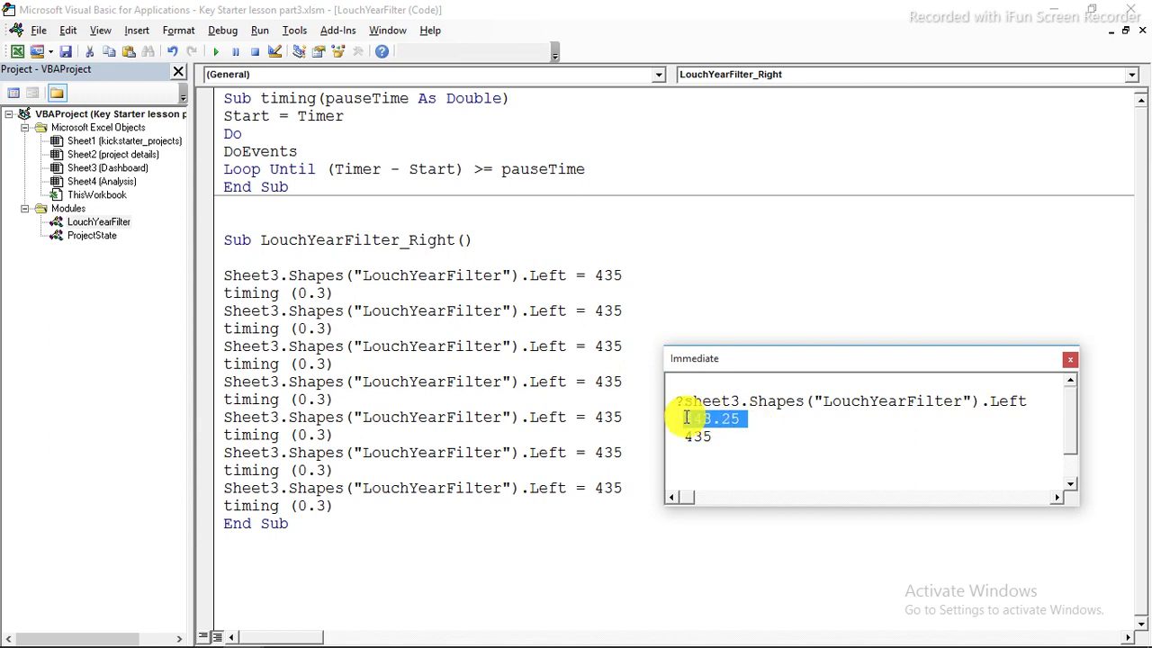
pyautogui.rightClick(688, 423)
pyautogui.click(711, 442)
pyautogui.doubleClick(599, 312)
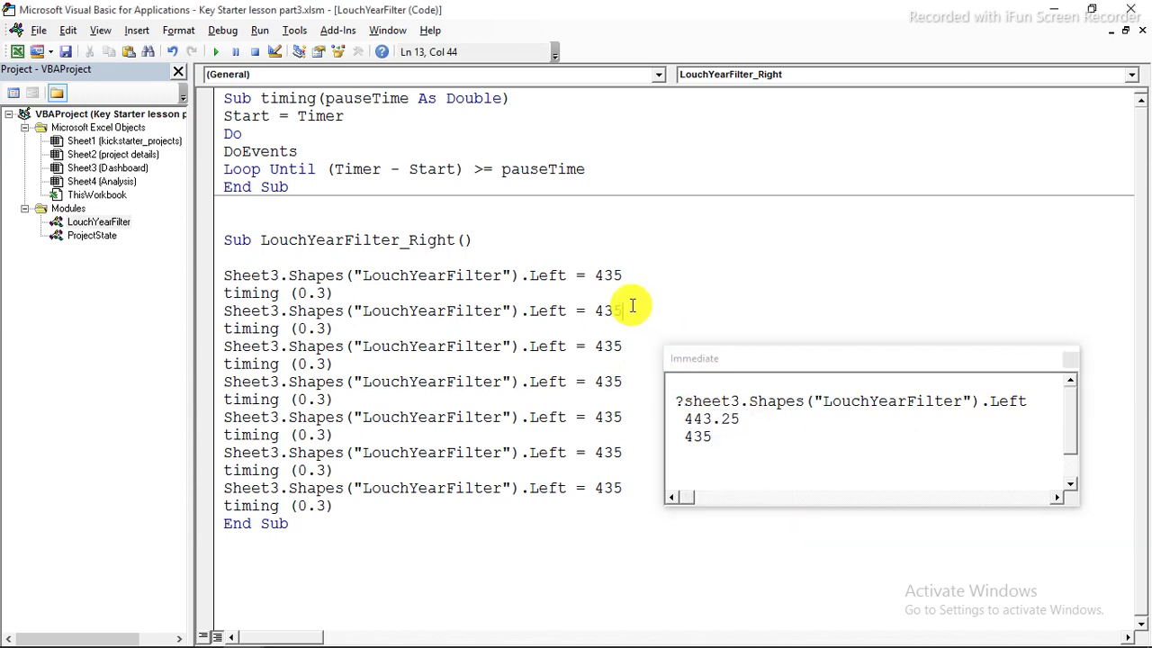
pyautogui.rightClick(599, 311)
pyautogui.click(650, 363)
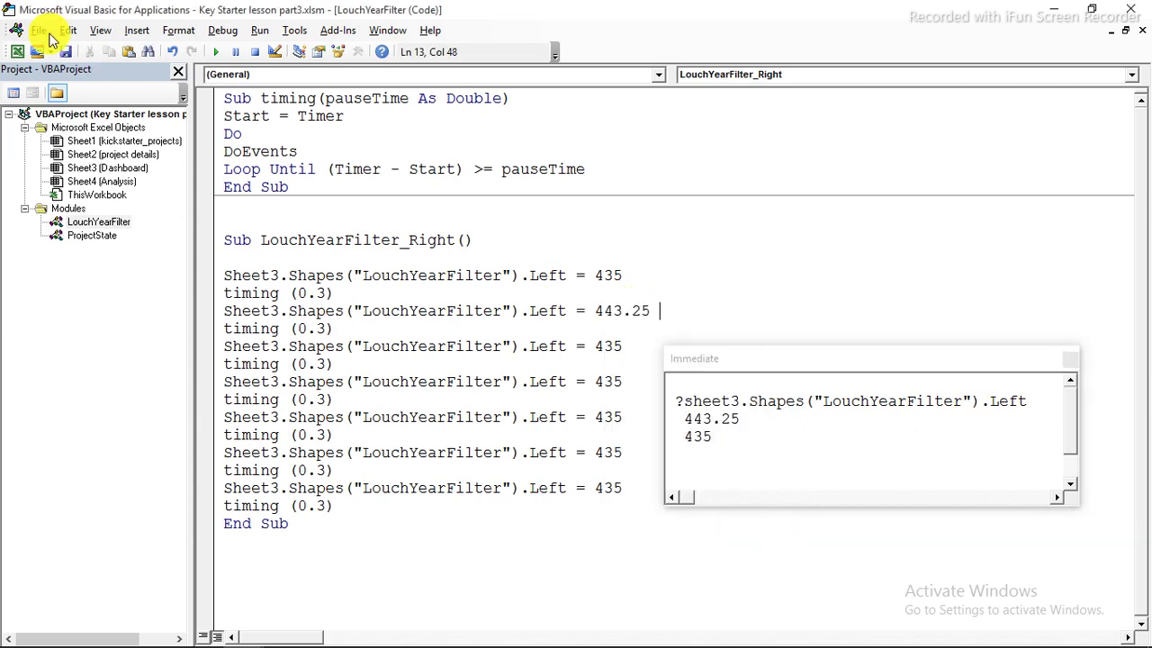
# Step: Nudge the LouchYearFilter group a bit further right on the Excel dashboard and requery its Left position in the Visual Basic editor
pyautogui.click(17, 52)
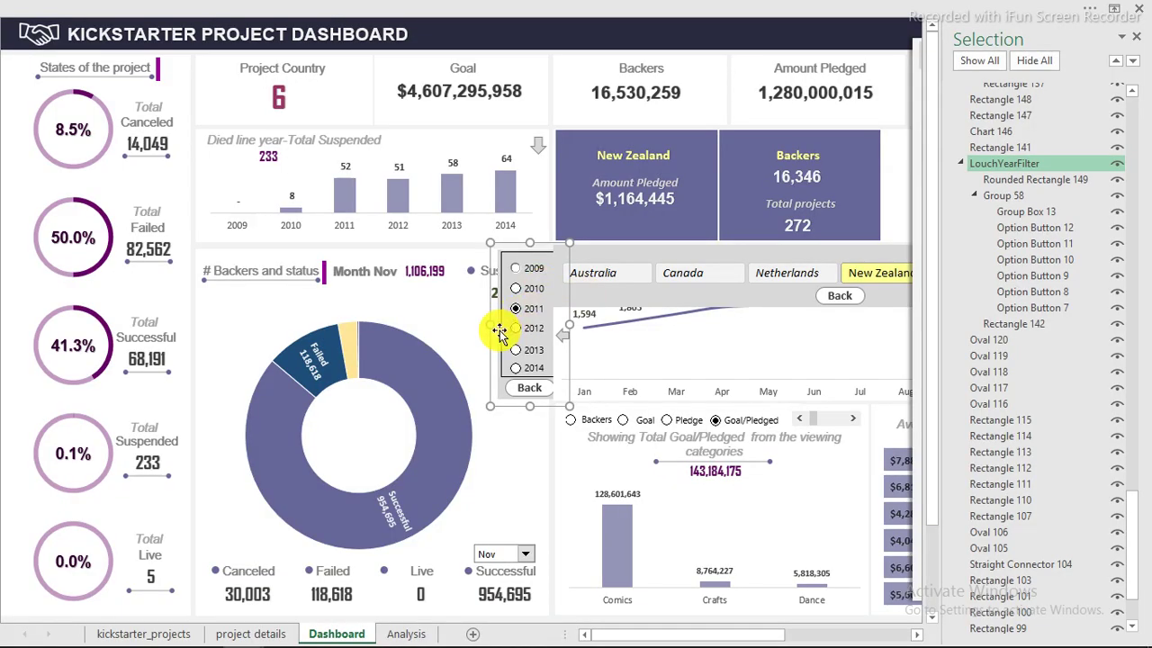
pyautogui.moveTo(486, 340); pyautogui.dragTo(492, 340)
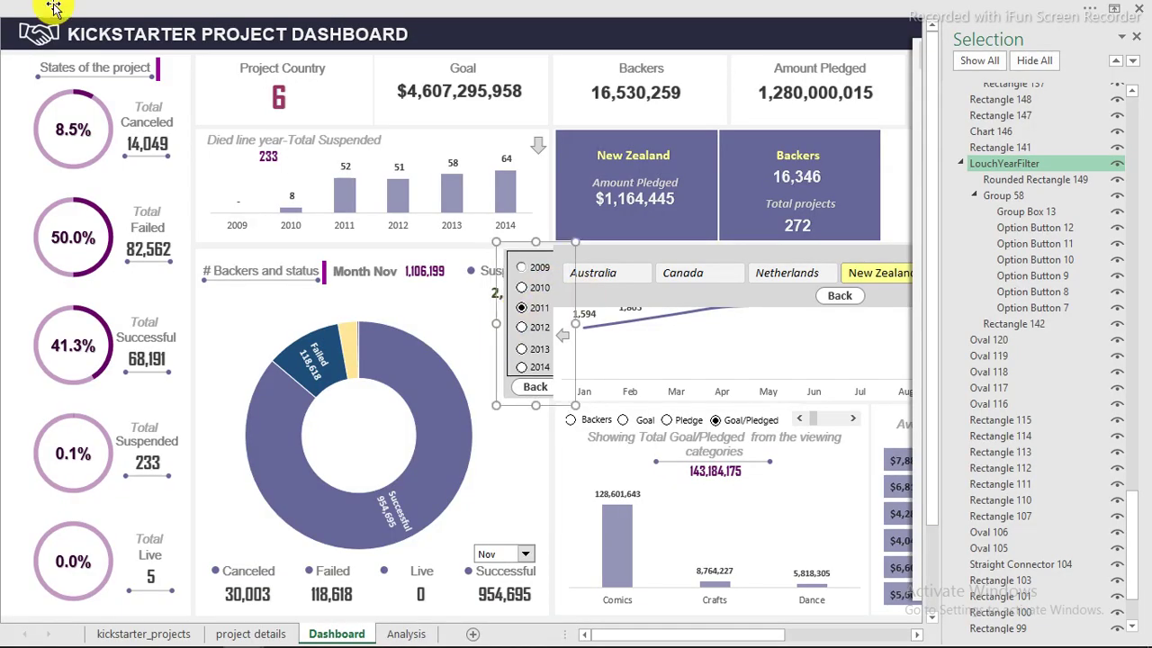
pyautogui.click(67, 18)
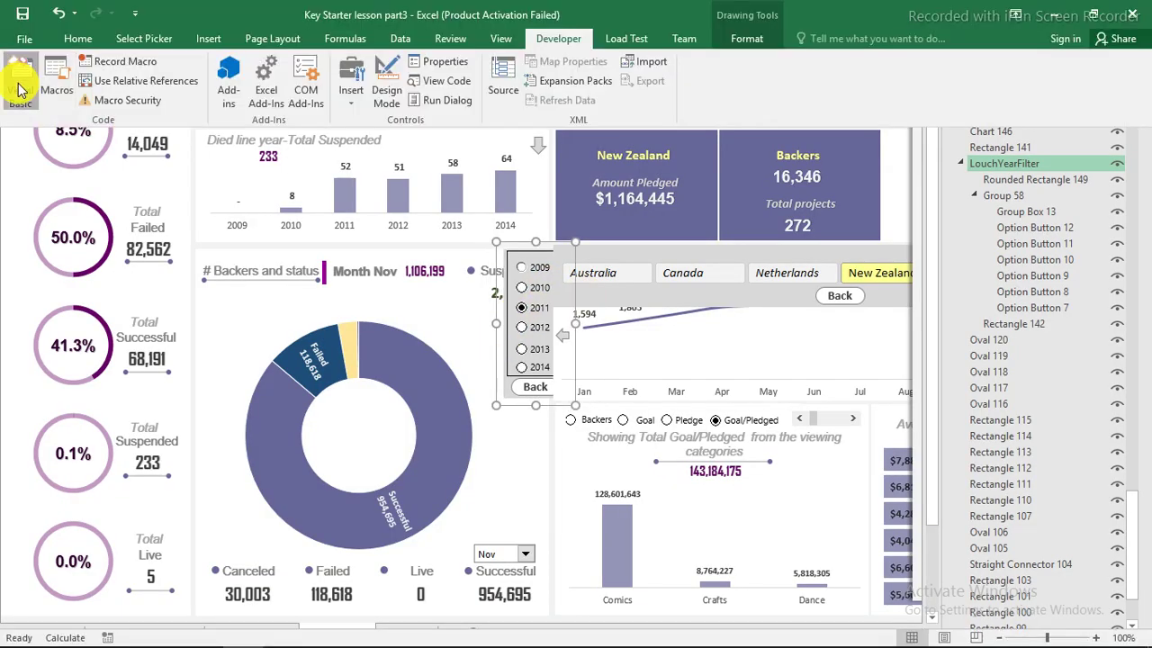
pyautogui.click(21, 79)
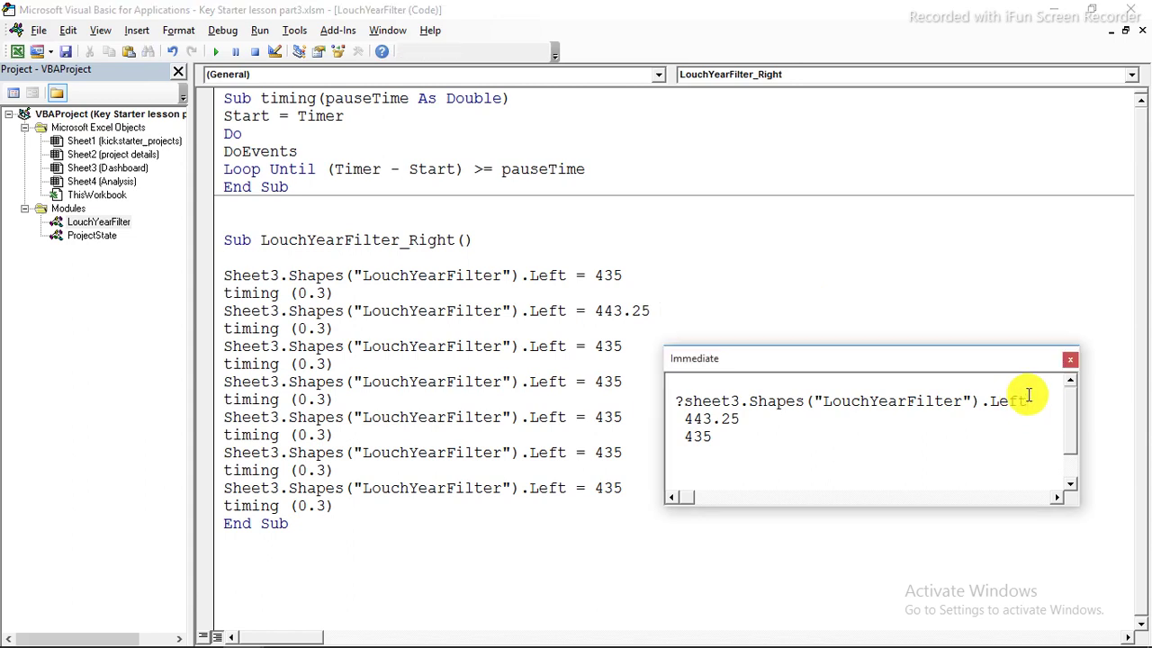
pyautogui.press('Return')
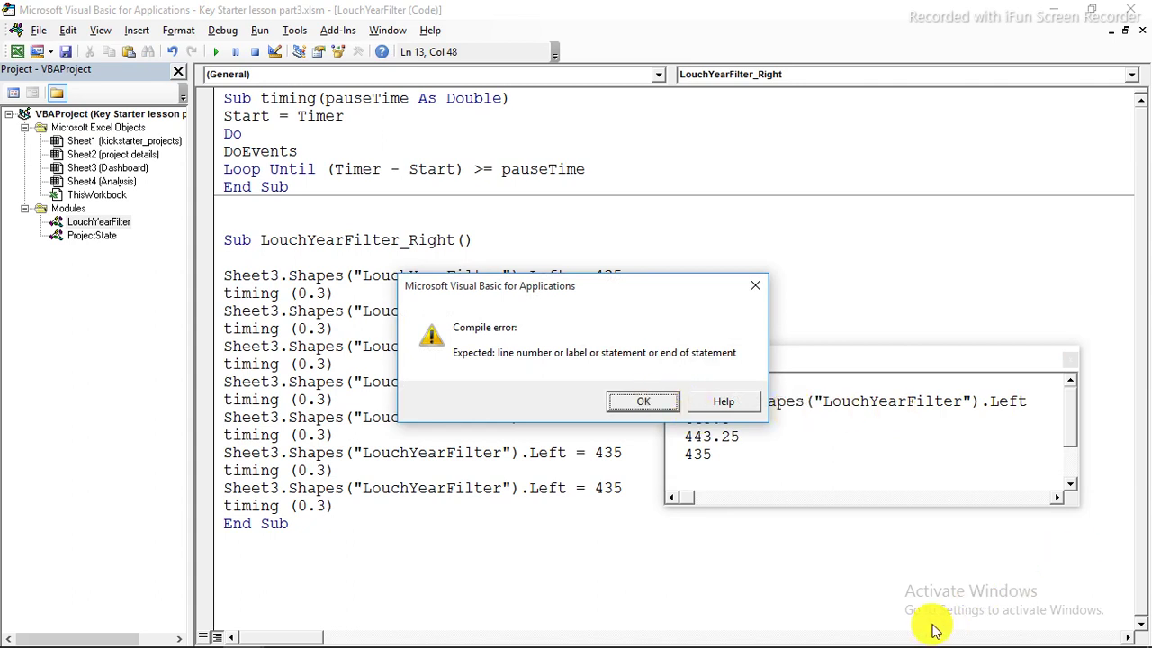
pyautogui.press('Return')
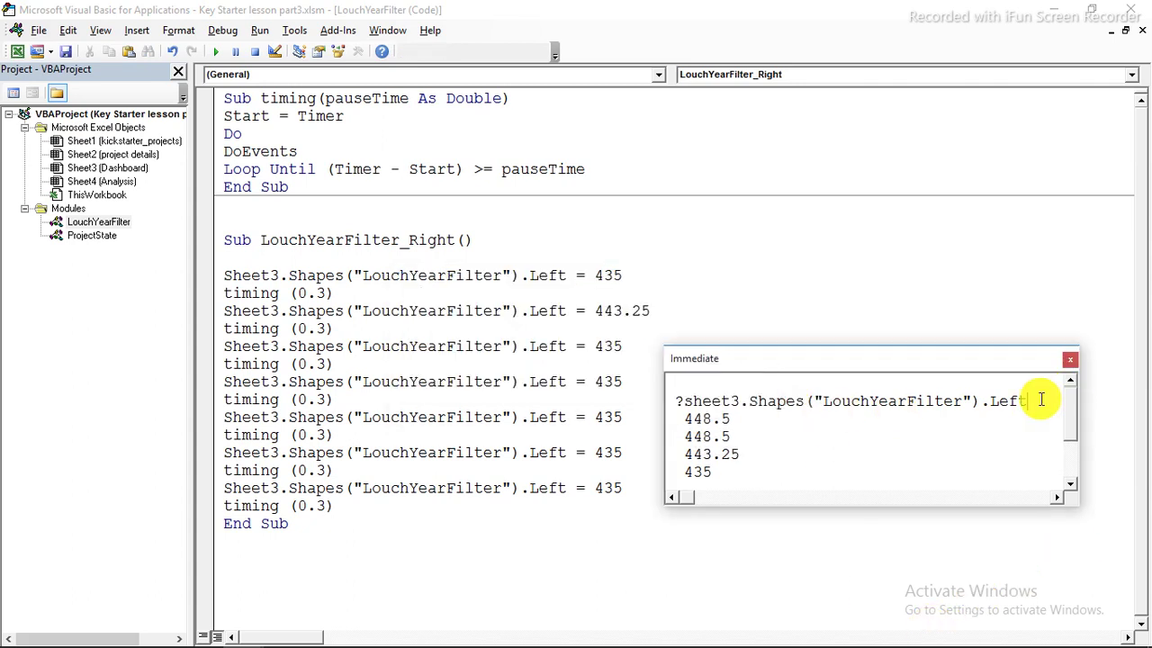
pyautogui.press('Return')
# Step: Replace the value in the third Left statement of LouchYearFilter_Right with the copied position 448.5
pyautogui.doubleClick(718, 420)
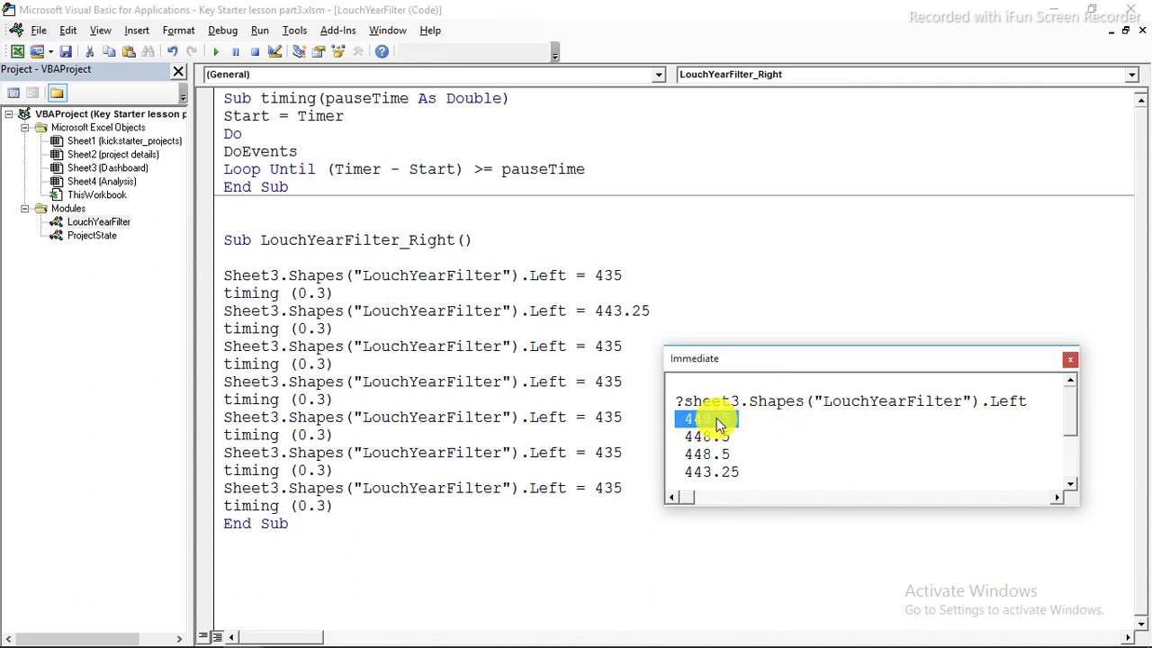
pyautogui.rightClick(717, 423)
pyautogui.click(771, 450)
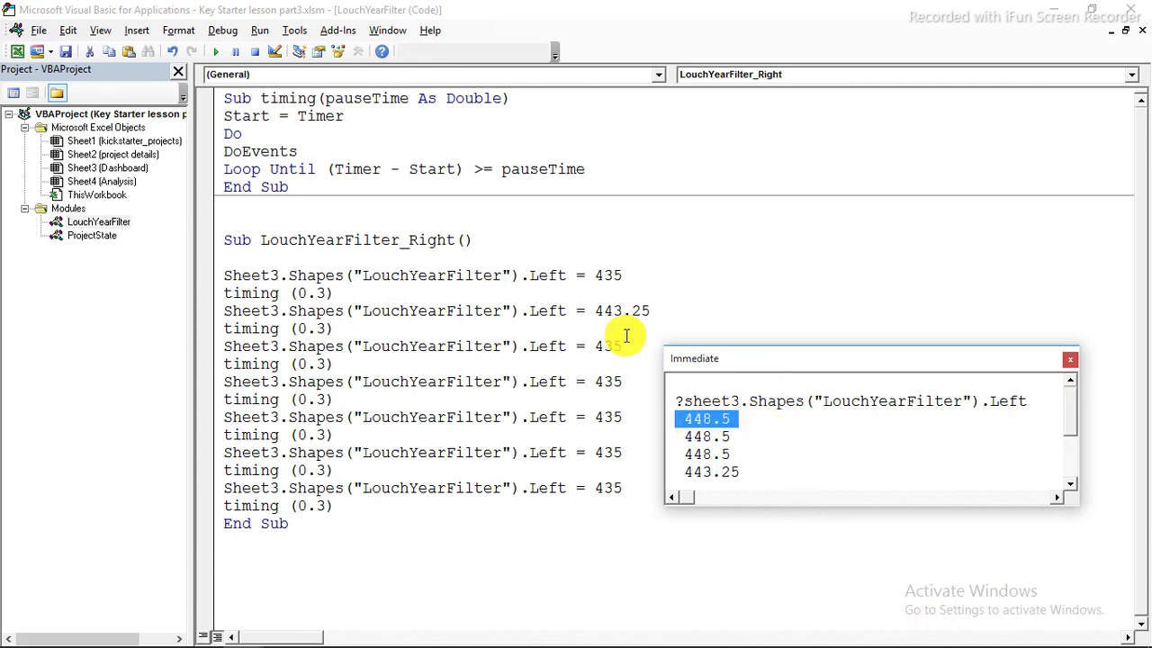
pyautogui.doubleClick(600, 347)
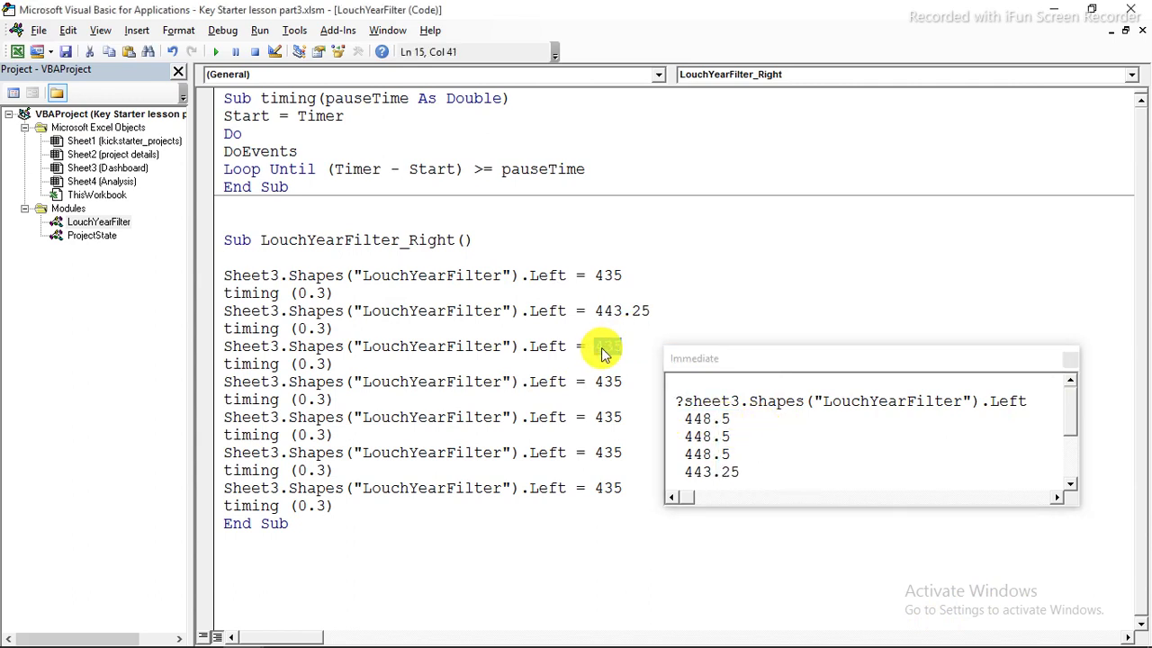
pyautogui.rightClick(603, 352)
pyautogui.click(645, 399)
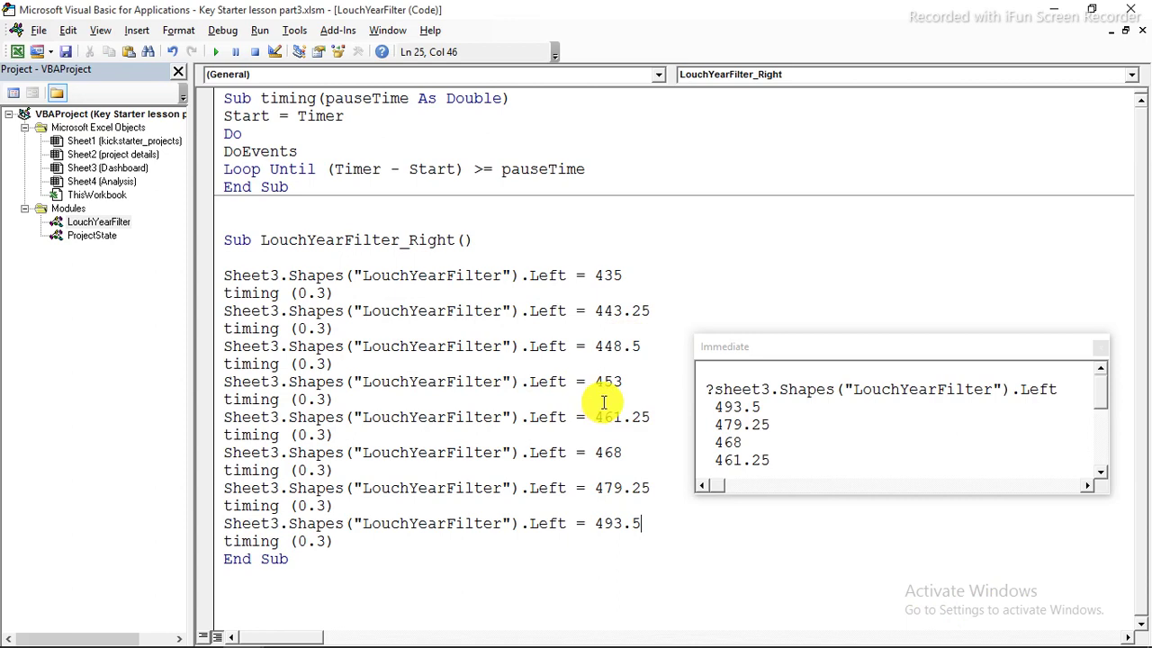
# Step: Uncover the dashboard behind the code editor, run LouchYearFilter_Right to watch the group slide, and restore the editor to full size
pyautogui.moveTo(956, 12); pyautogui.dragTo(1108, 434)
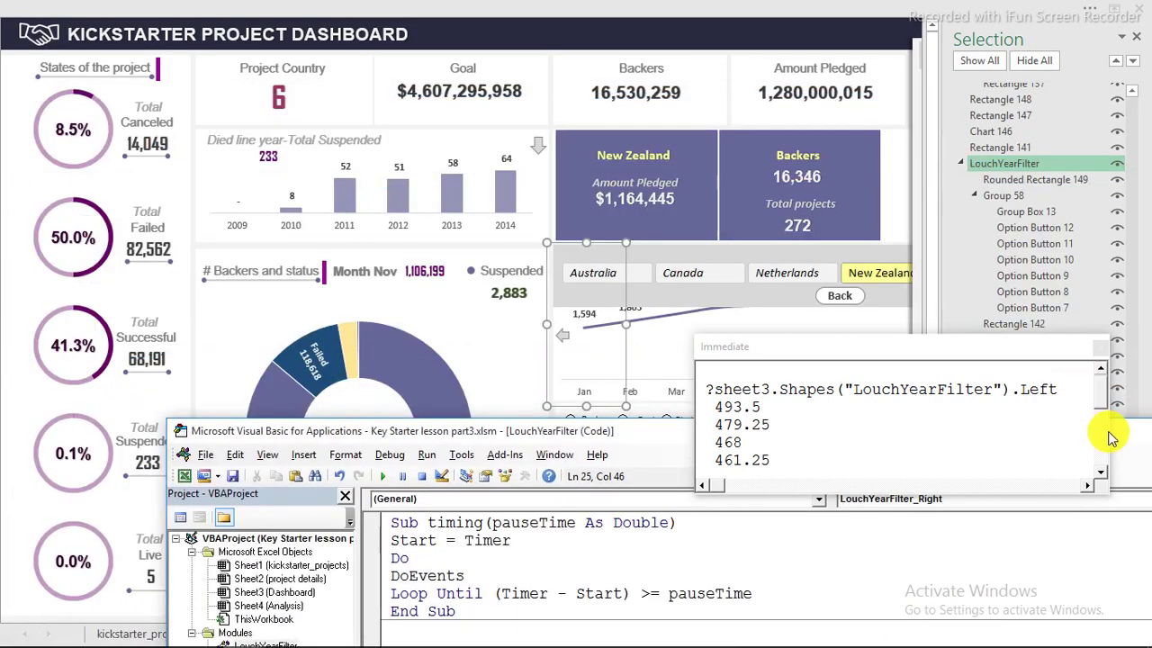
pyautogui.click(384, 478)
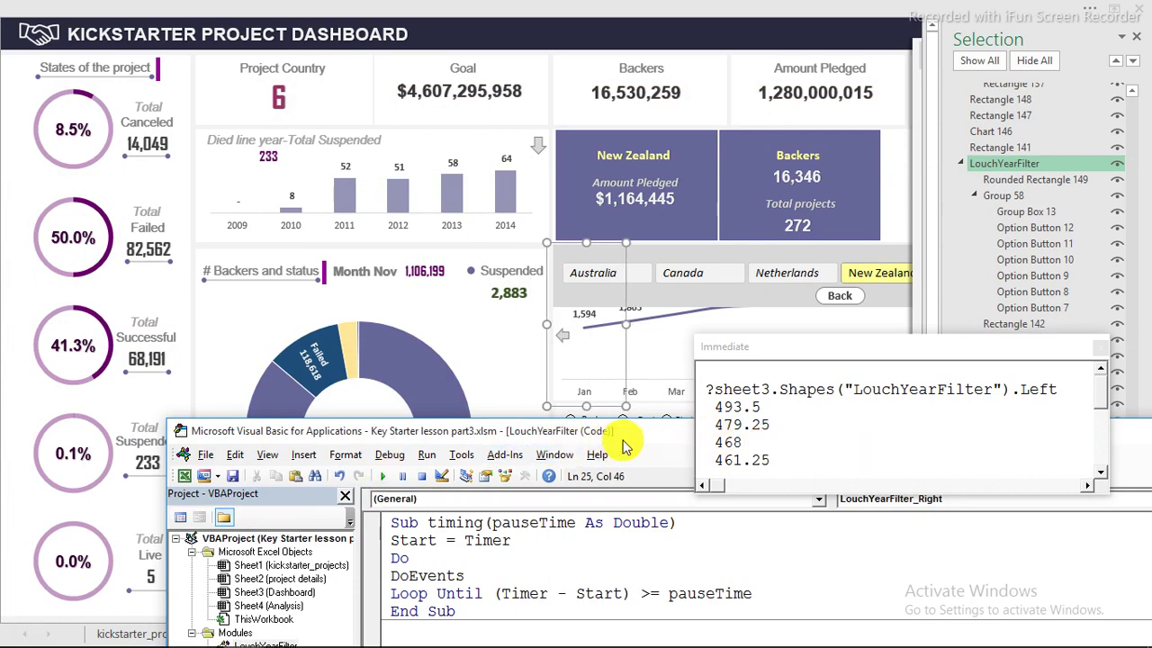
pyautogui.moveTo(626, 448); pyautogui.dragTo(448, 54)
pyautogui.click(1087, 93)
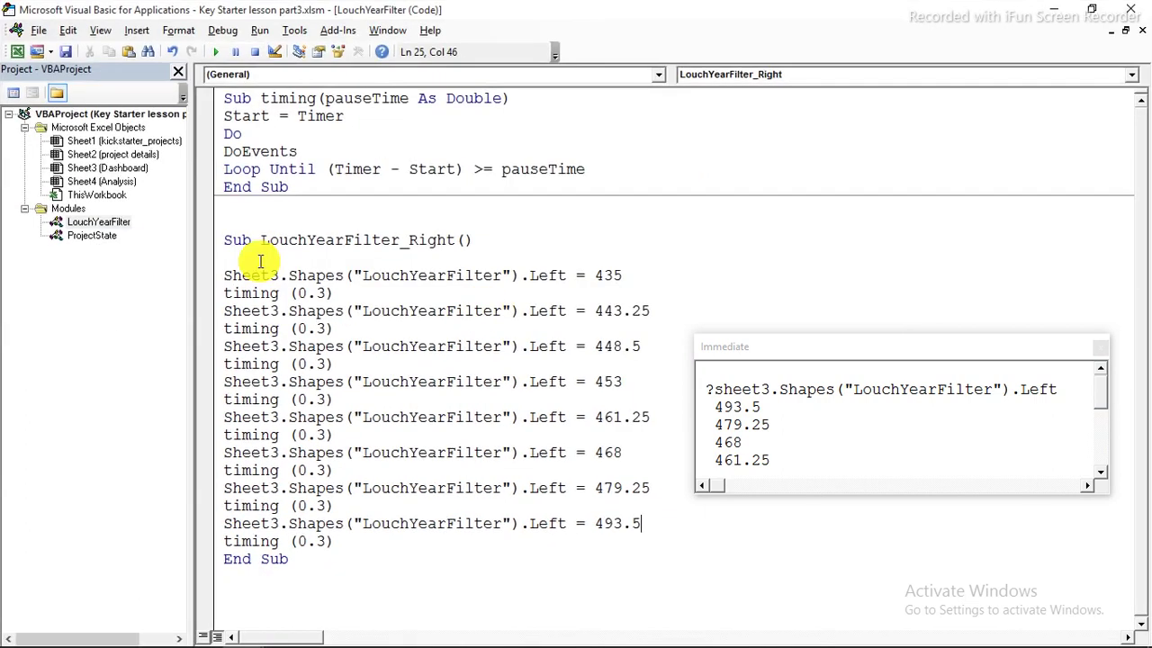
# Step: Duplicate the LouchYearFilter_Right procedure below the original and rename the copy LouchYearFilter_left
pyautogui.moveTo(224, 235); pyautogui.dragTo(308, 552)
pyautogui.rightClick(316, 486)
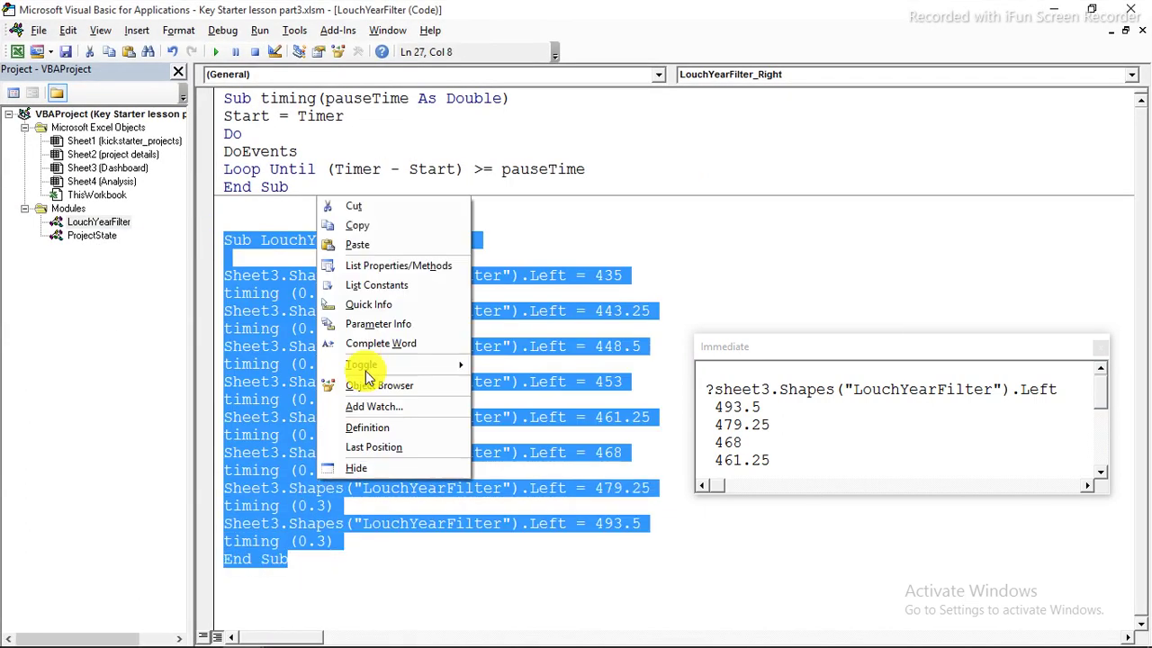
pyautogui.click(361, 227)
pyautogui.click(295, 562)
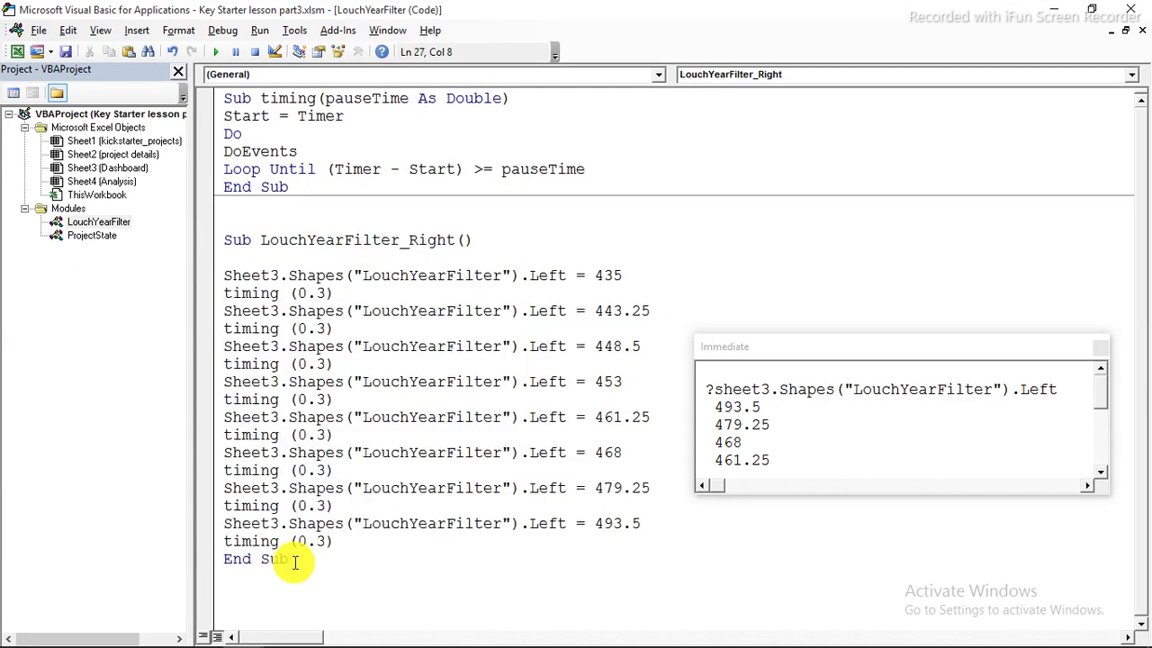
pyautogui.rightClick(248, 605)
pyautogui.click(288, 373)
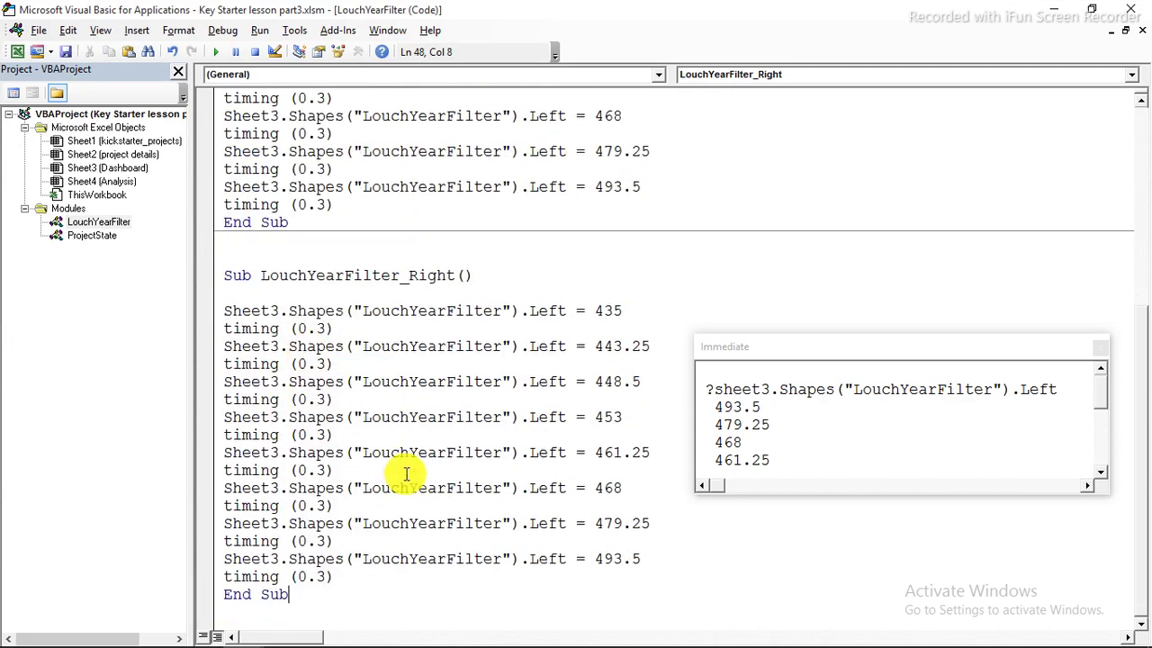
pyautogui.moveTo(454, 275); pyautogui.dragTo(413, 272)
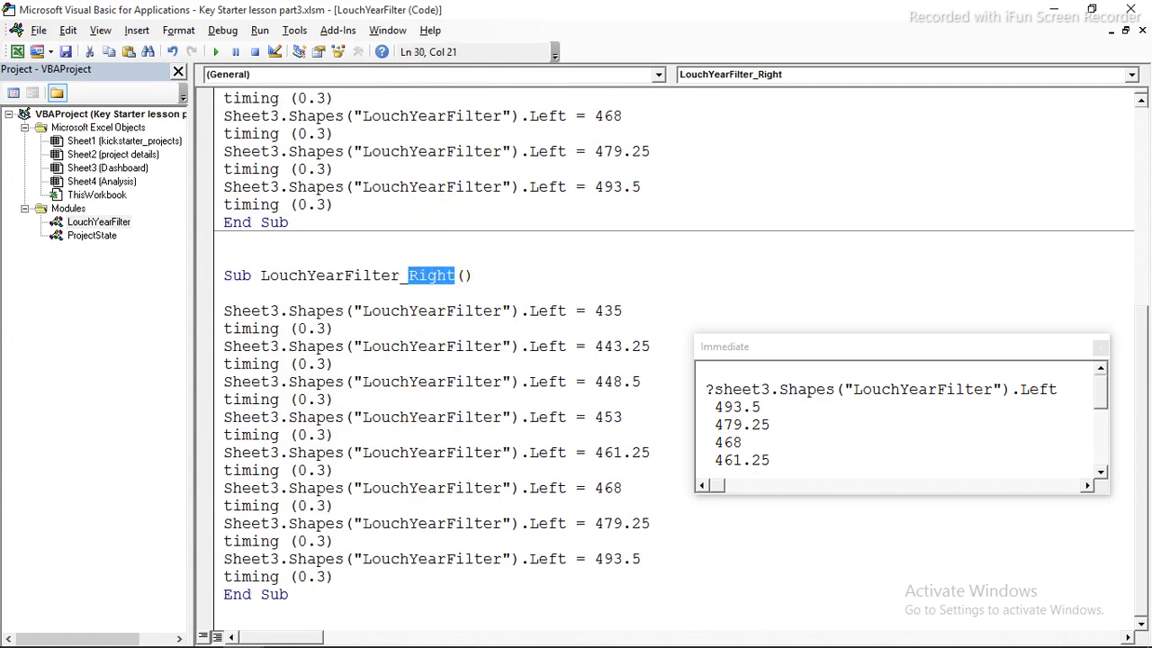
pyautogui.write('lef')
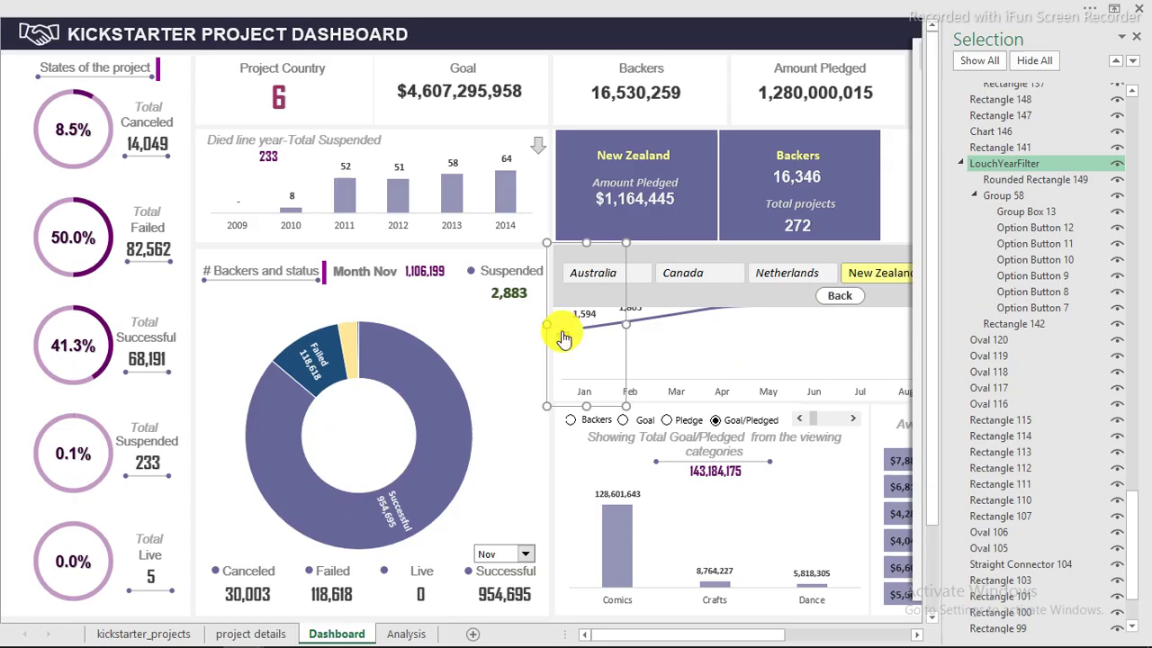
# Step: Clear the old position results from the Immediate window and requery the LouchYearFilter group's Left position
pyautogui.click(1044, 9)
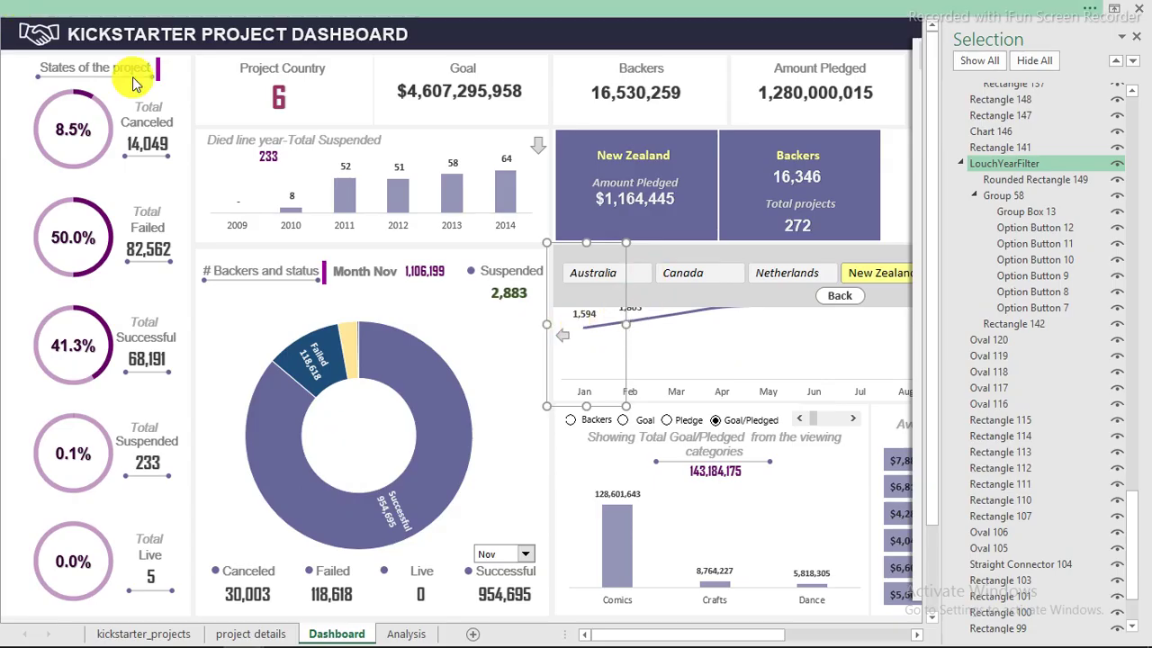
pyautogui.click(18, 126)
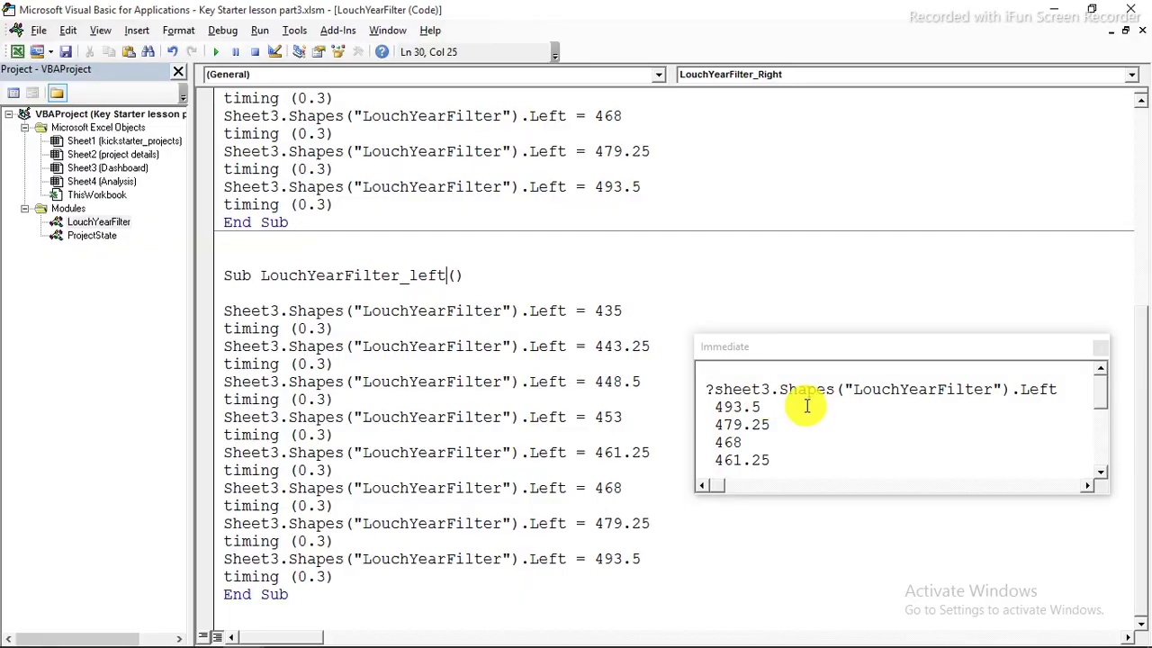
pyautogui.moveTo(771, 457); pyautogui.dragTo(712, 410)
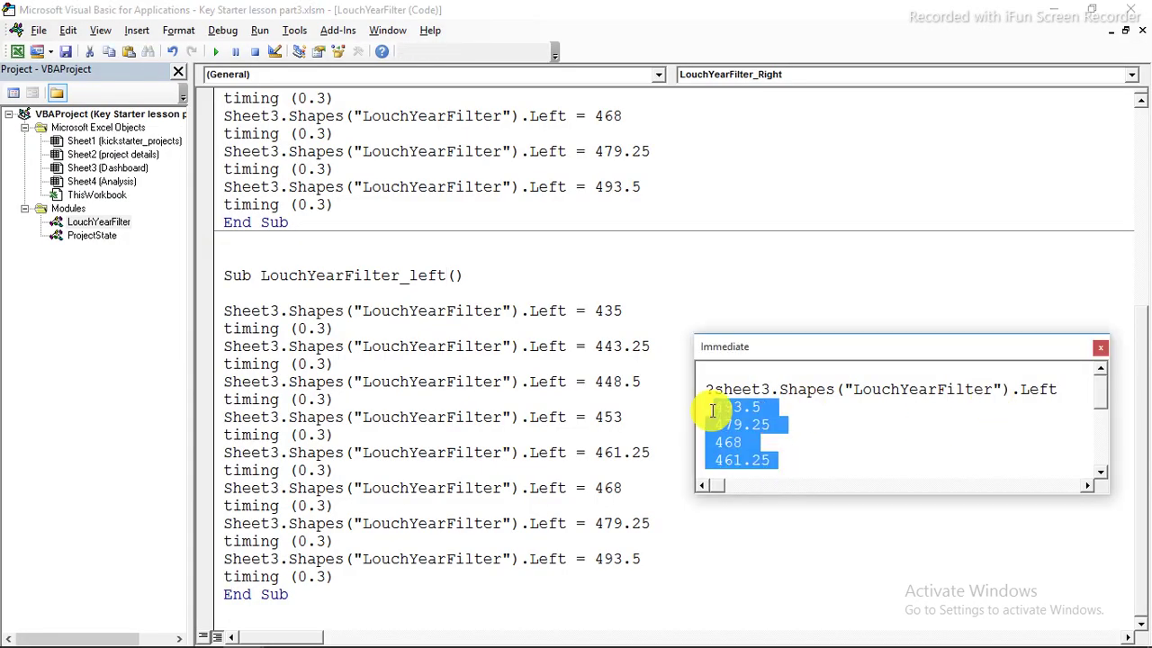
pyautogui.press('Delete')
pyautogui.moveTo(777, 457); pyautogui.dragTo(687, 420)
pyautogui.press('Delete')
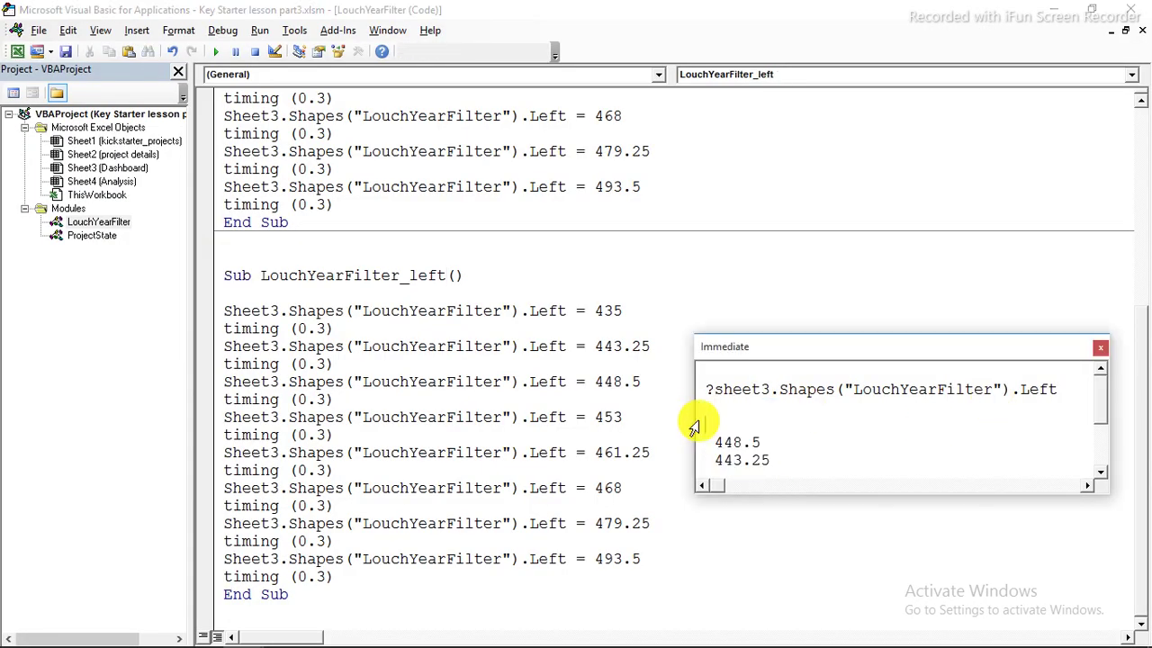
pyautogui.moveTo(773, 463); pyautogui.dragTo(705, 456)
pyautogui.press('Delete')
pyautogui.press('Delete')
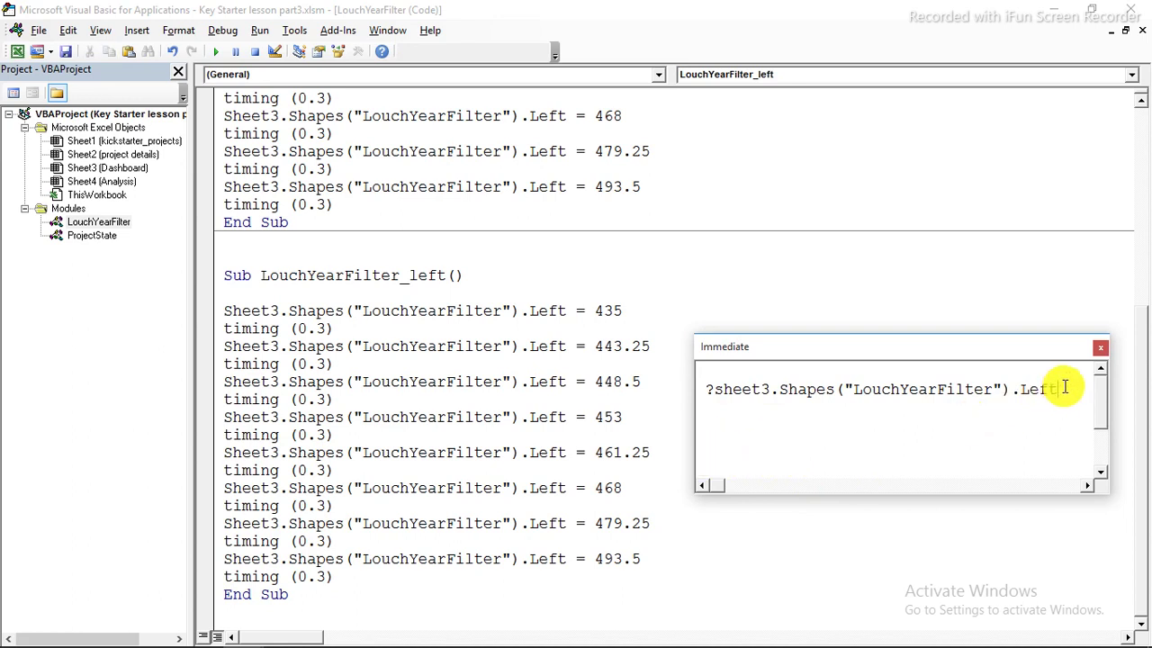
pyautogui.press('Return')
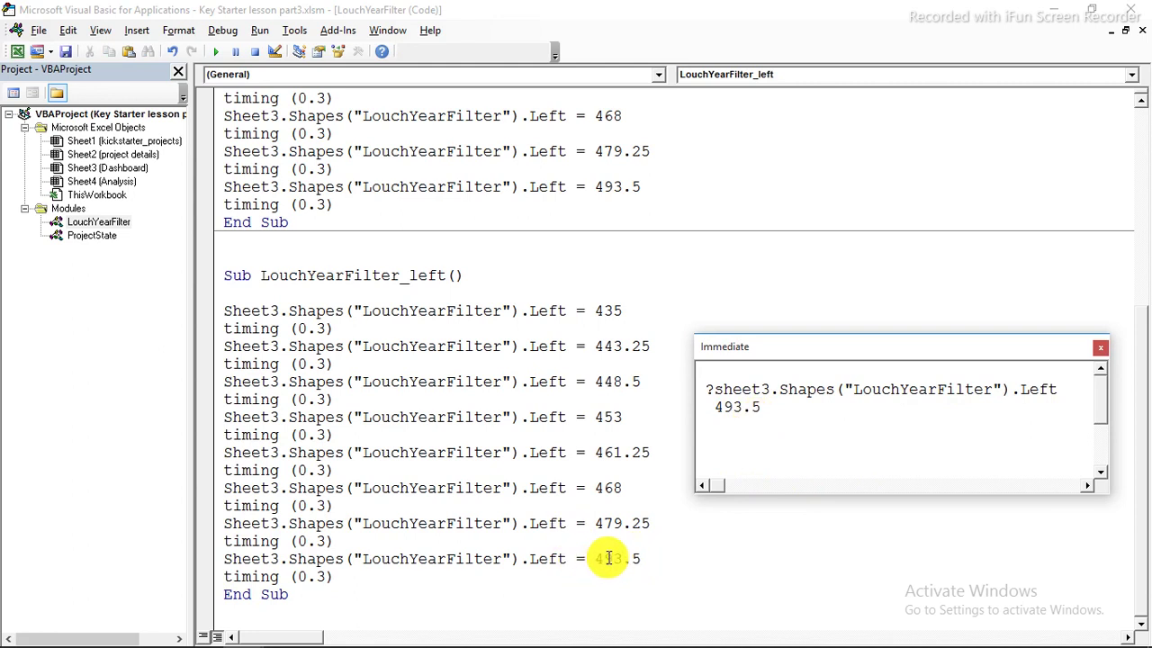
# Step: Replace the value in the first Left statement of LouchYearFilter_left with the copied position 493.5
pyautogui.moveTo(767, 407); pyautogui.dragTo(716, 407)
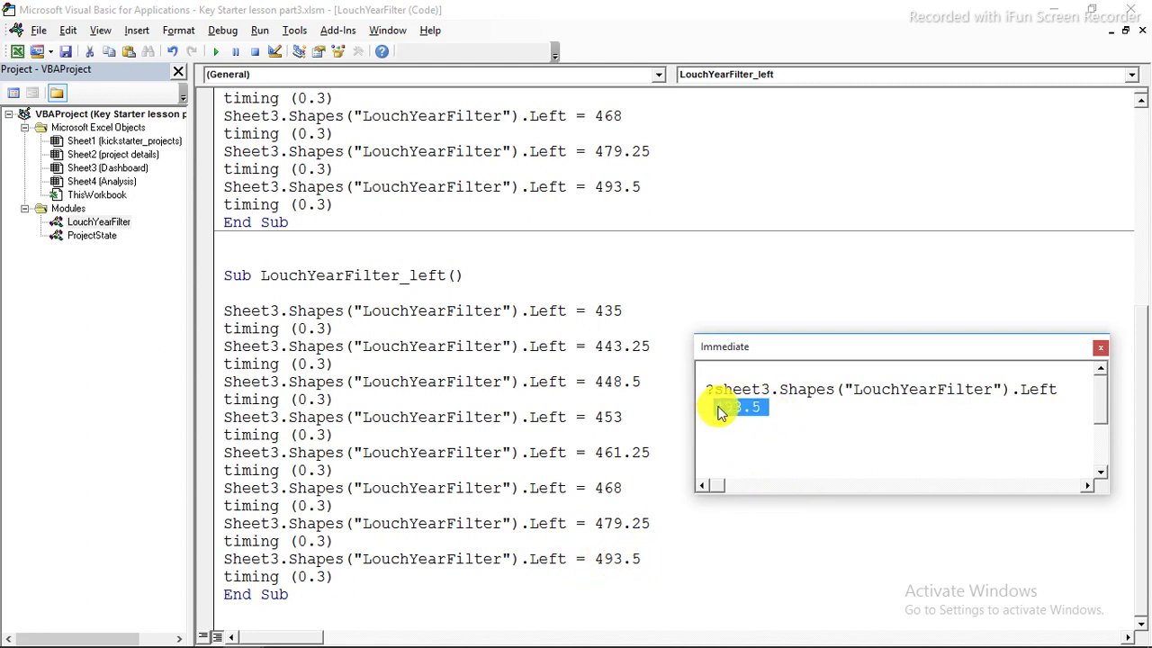
pyautogui.rightClick(718, 410)
pyautogui.click(763, 438)
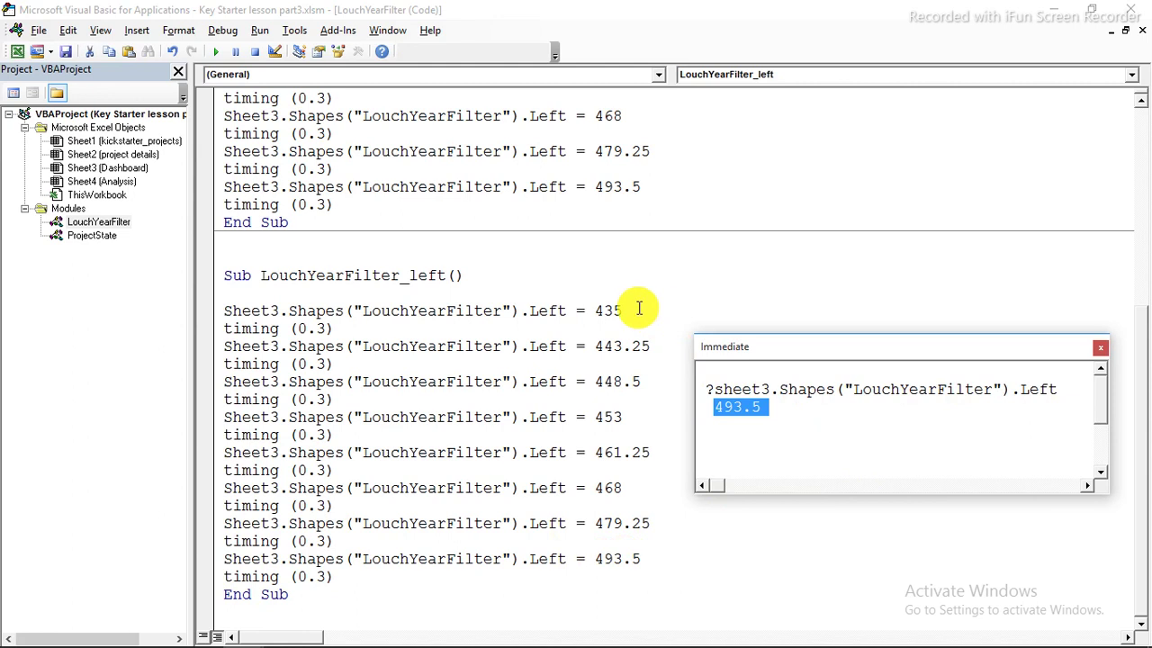
pyautogui.moveTo(639, 308); pyautogui.dragTo(593, 308)
pyautogui.rightClick(595, 312)
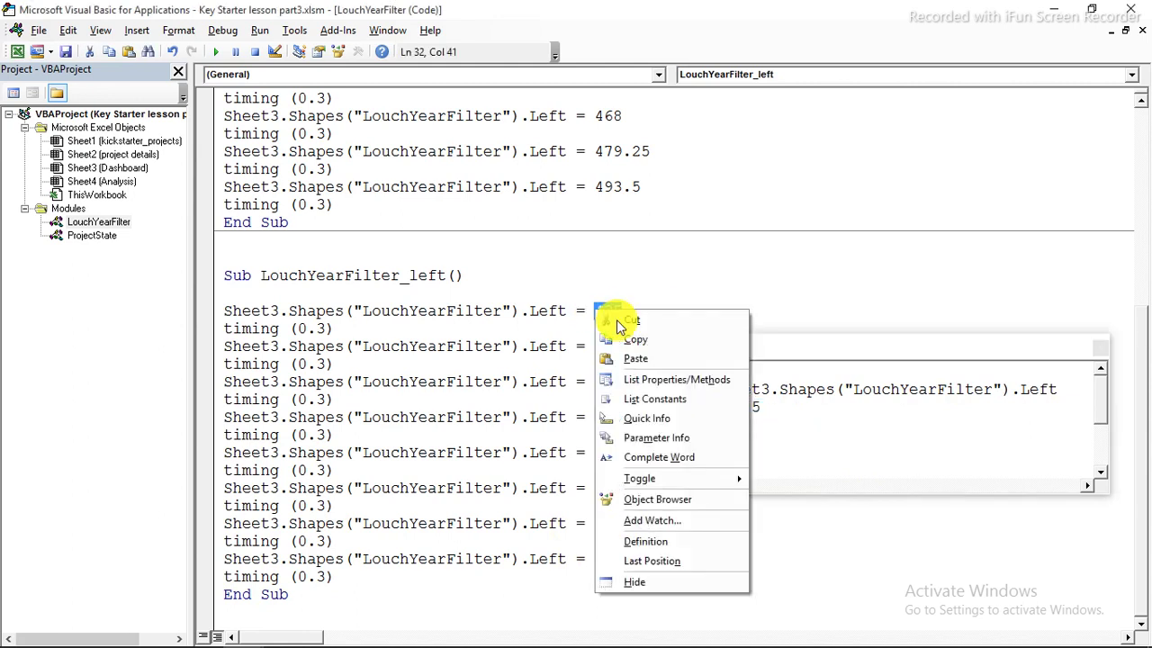
pyautogui.click(636, 361)
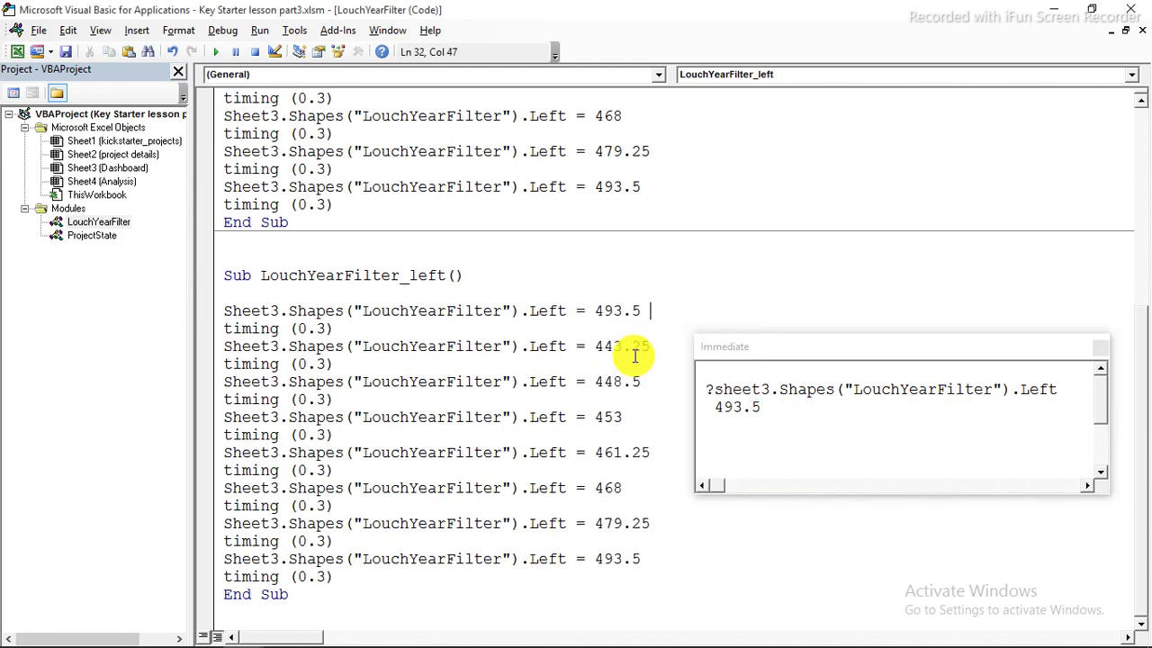
# Step: Nudge the LouchYearFilter group slightly left on the Excel dashboard and requery its Left position in the Visual Basic editor
pyautogui.click(18, 52)
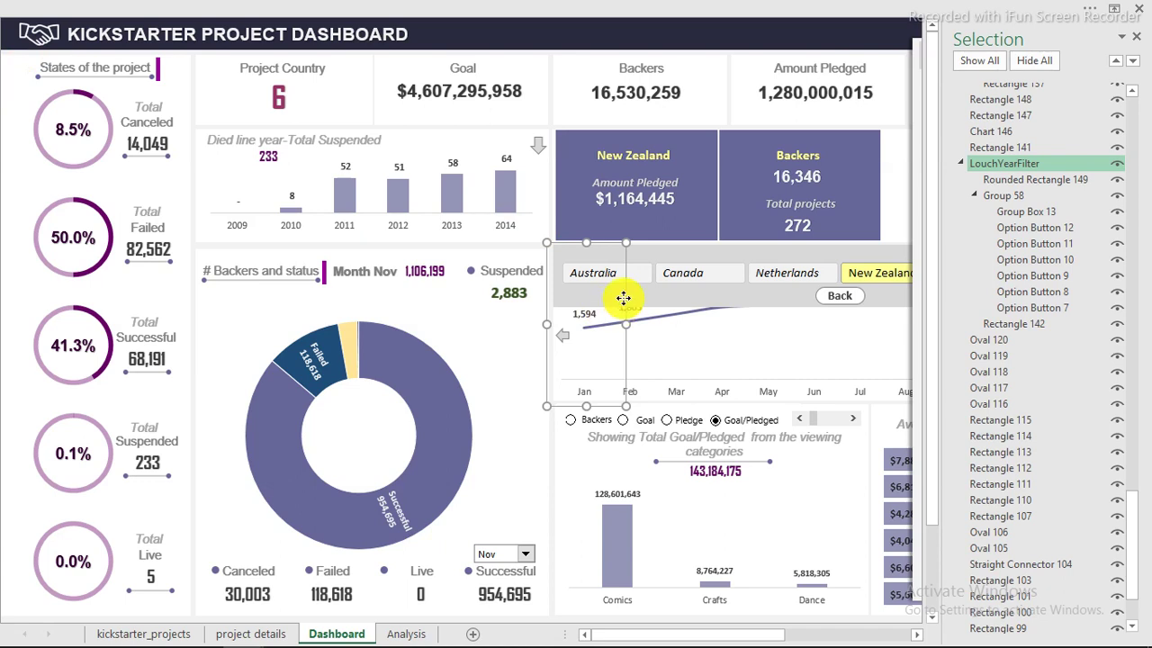
pyautogui.moveTo(623, 297); pyautogui.dragTo(614, 297)
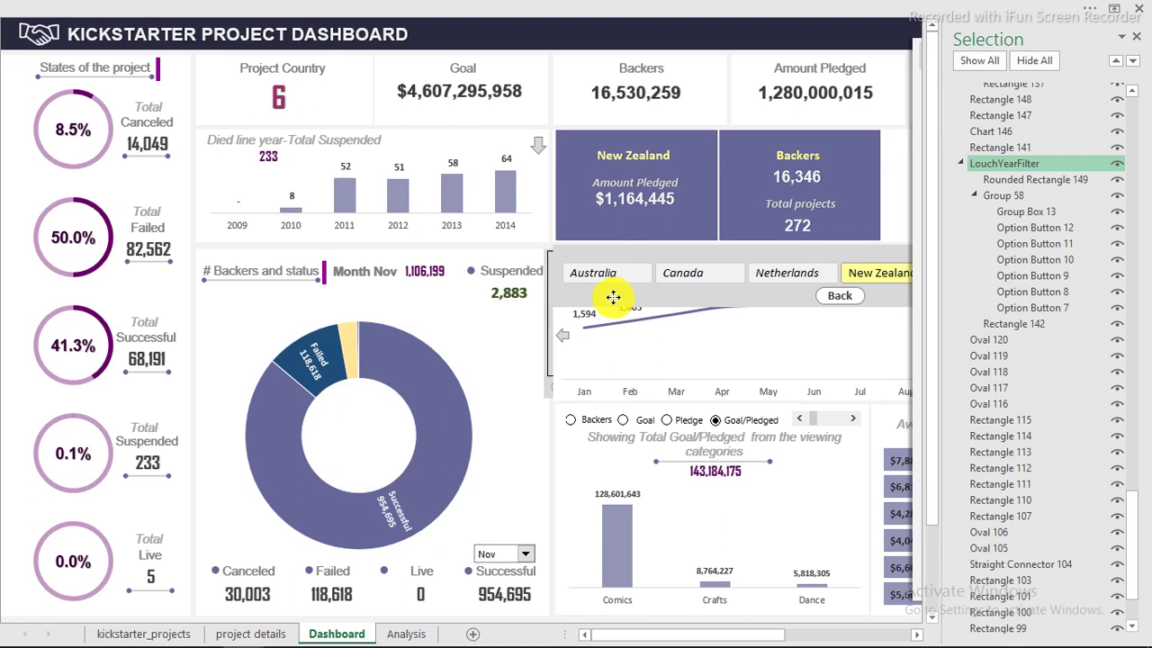
pyautogui.moveTo(613, 297); pyautogui.dragTo(613, 297)
pyautogui.click(116, 9)
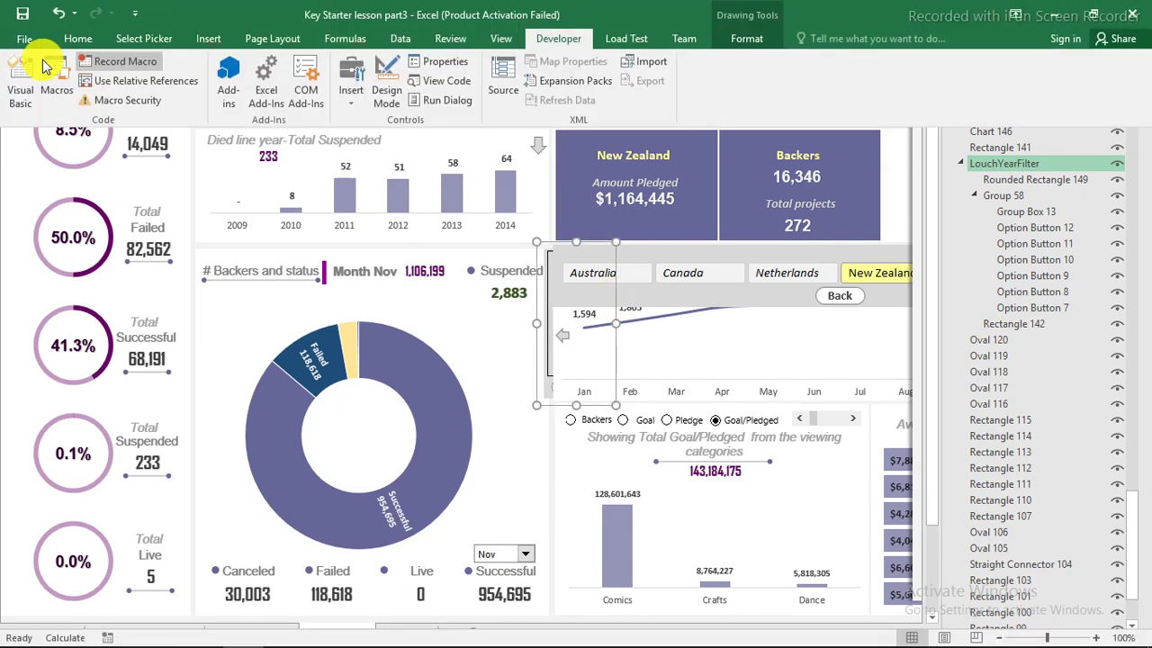
pyautogui.click(24, 74)
pyautogui.click(1062, 393)
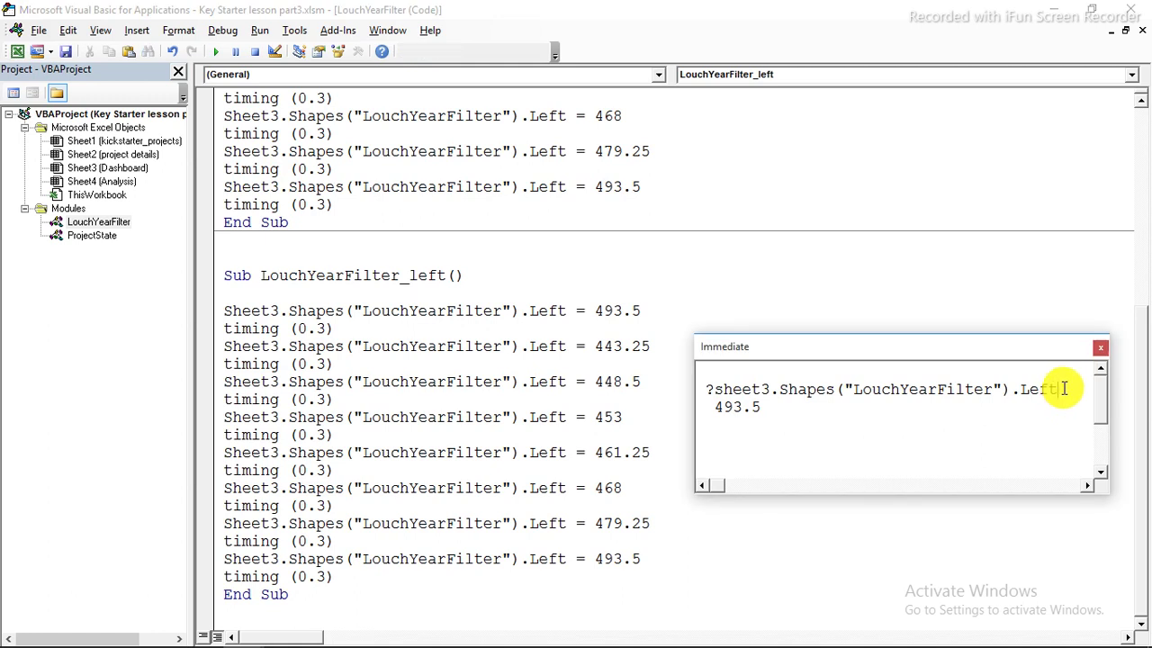
pyautogui.press('Return')
# Step: Replace the value in the second Left statement of LouchYearFilter_left with the copied position 484.5
pyautogui.moveTo(767, 406); pyautogui.dragTo(719, 406)
pyautogui.rightClick(719, 409)
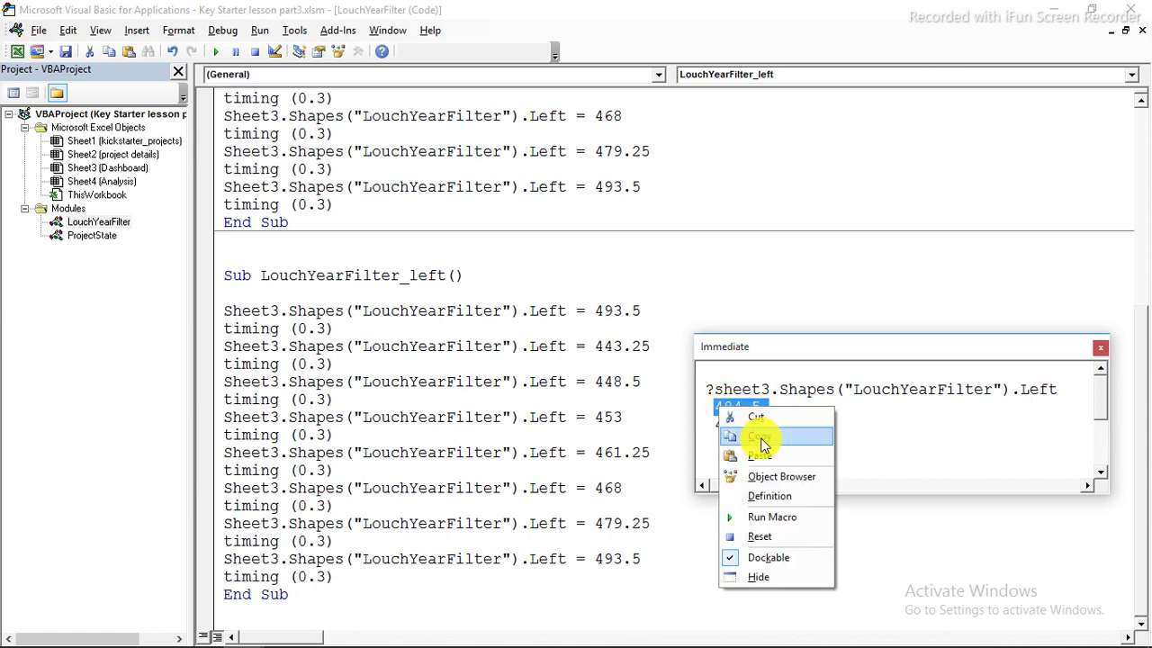
pyautogui.click(747, 437)
pyautogui.moveTo(619, 342)
pyautogui.mouseDown()
pyautogui.moveTo(655, 345)
pyautogui.moveTo(598, 346)
pyautogui.mouseUp()
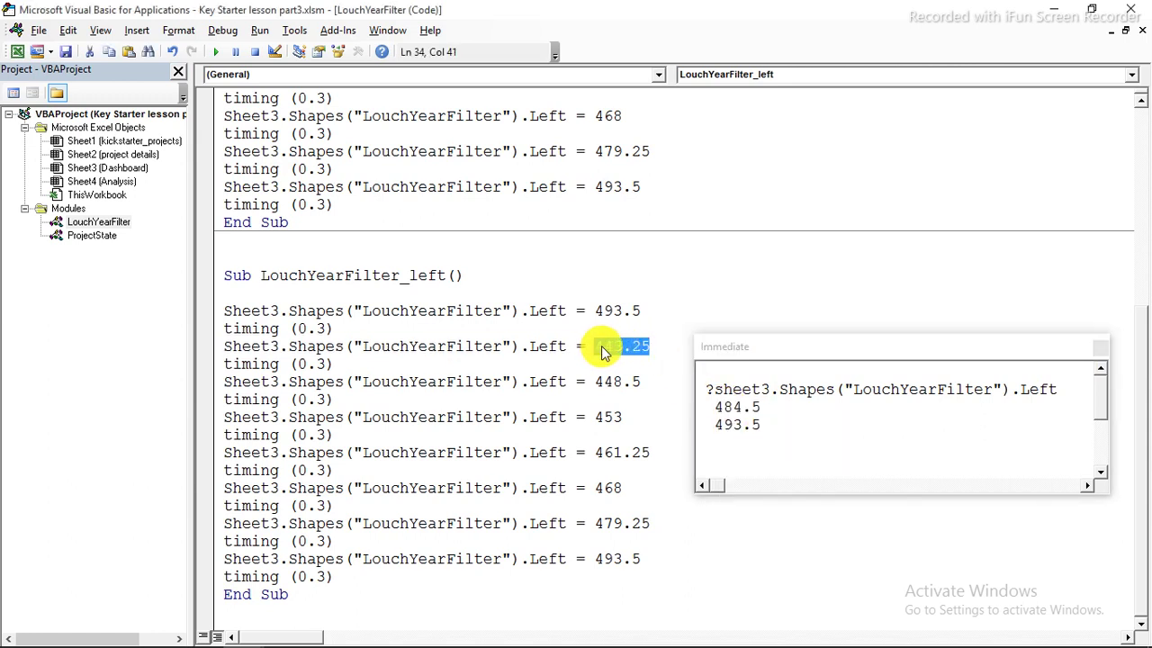
pyautogui.rightClick(603, 351)
pyautogui.click(661, 399)
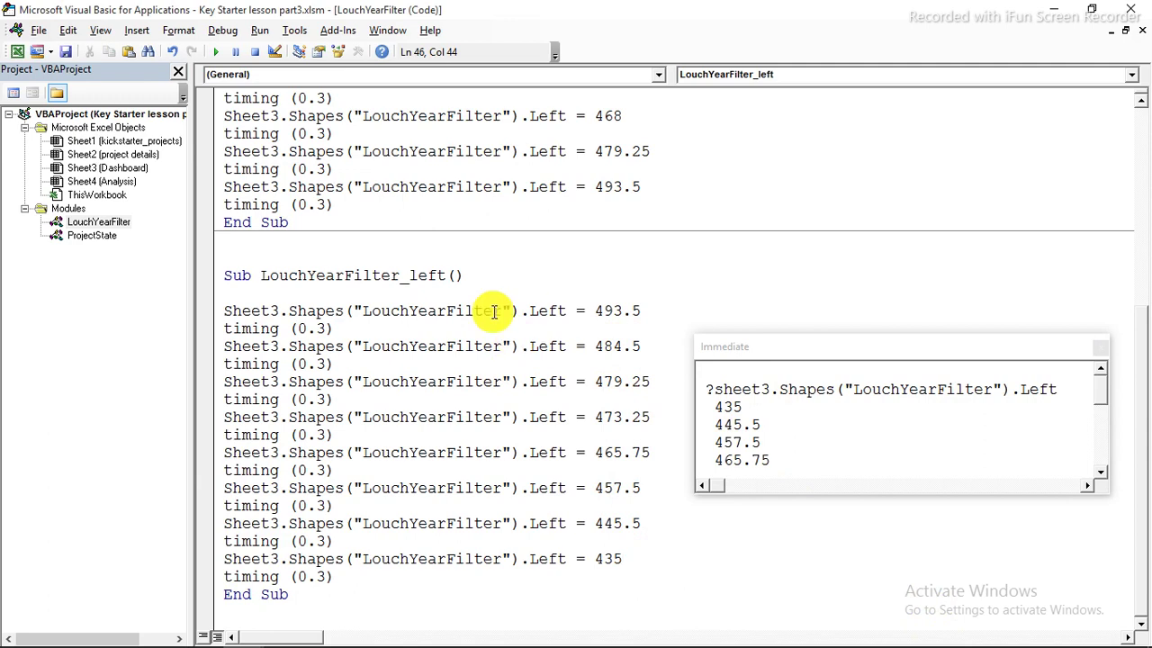
# Step: Return to the Excel dashboard and assign the LouchYearFilter_Right macro to the year filter's Back button
pyautogui.click(1048, 10)
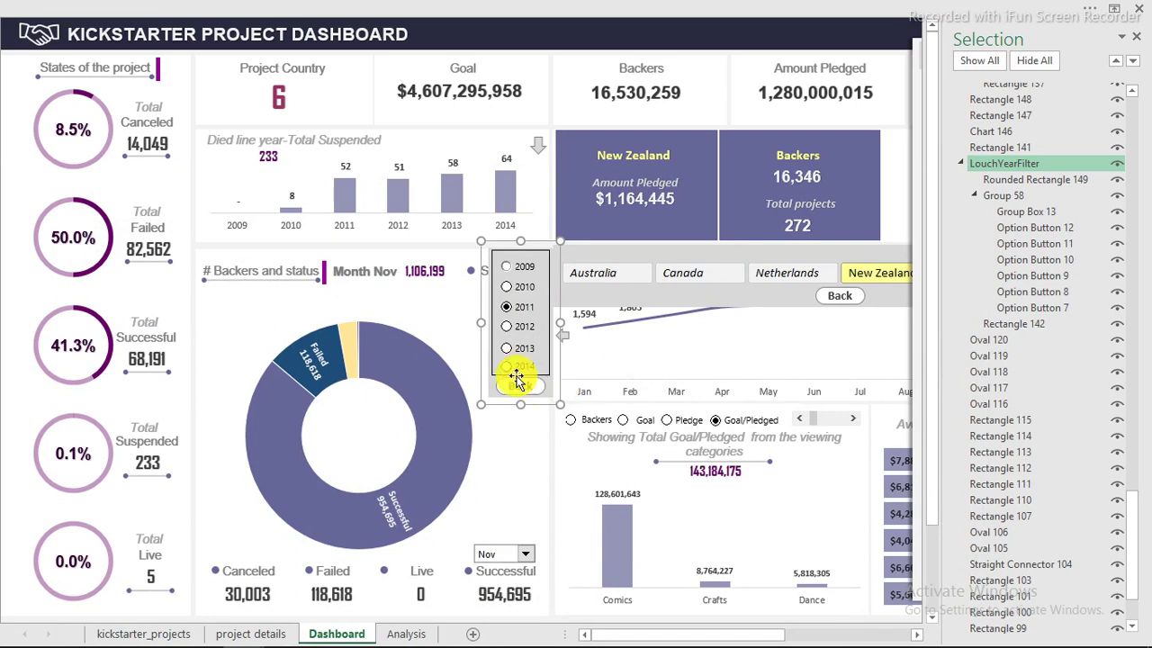
pyautogui.rightClick(525, 392)
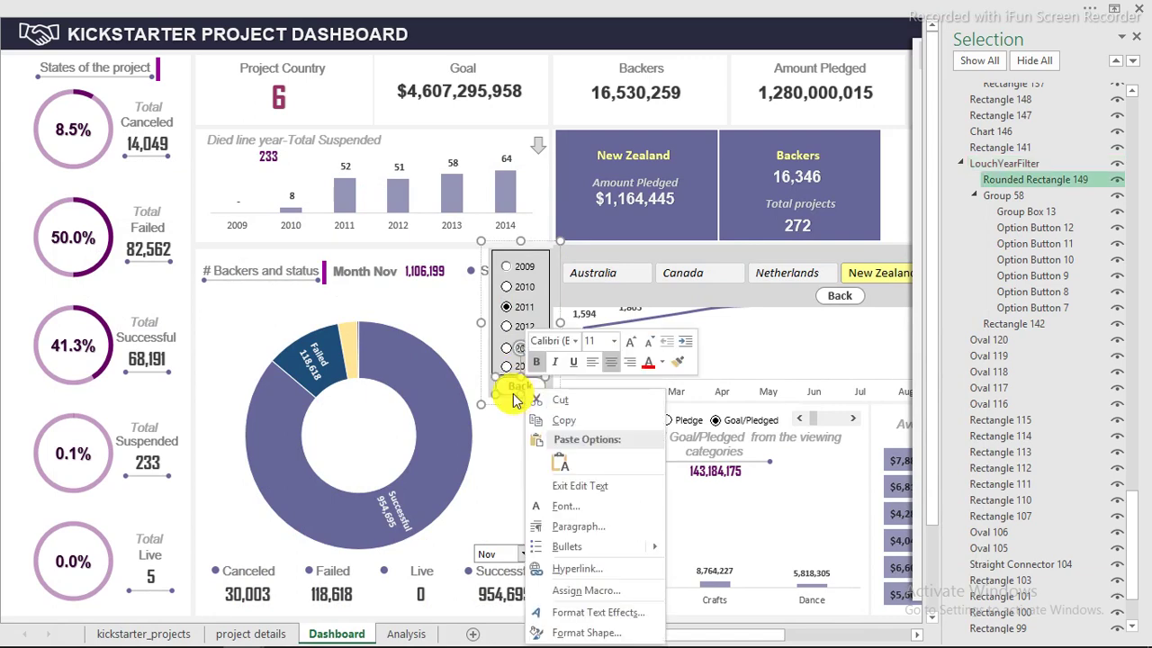
pyautogui.press('Escape')
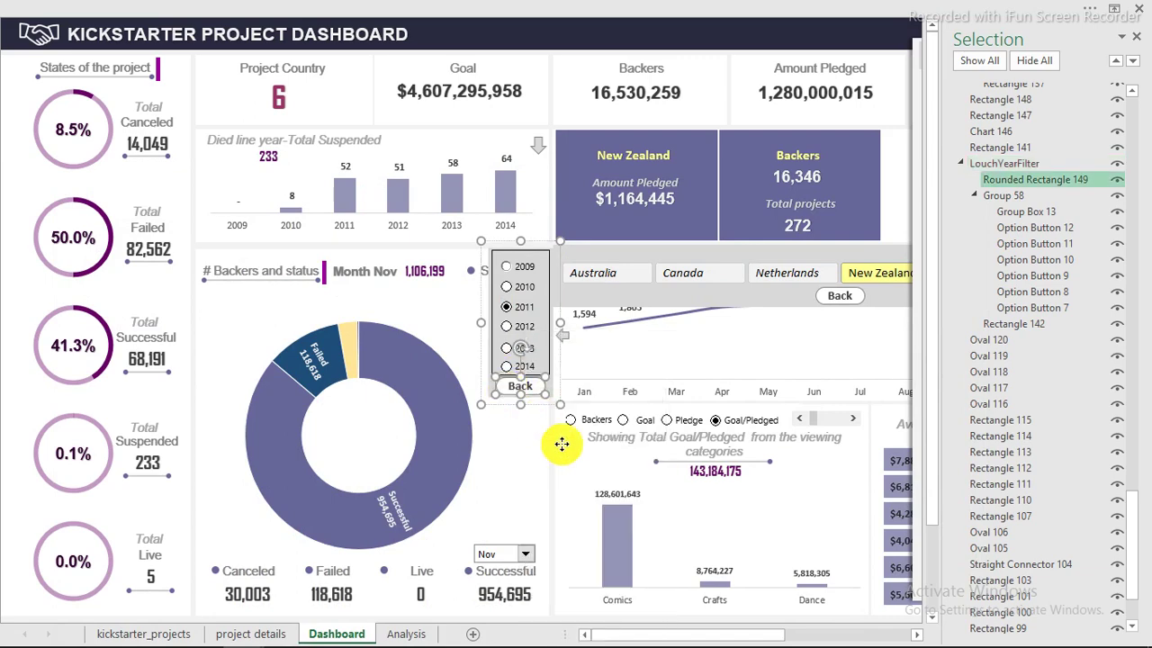
pyautogui.rightClick(513, 398)
pyautogui.click(570, 320)
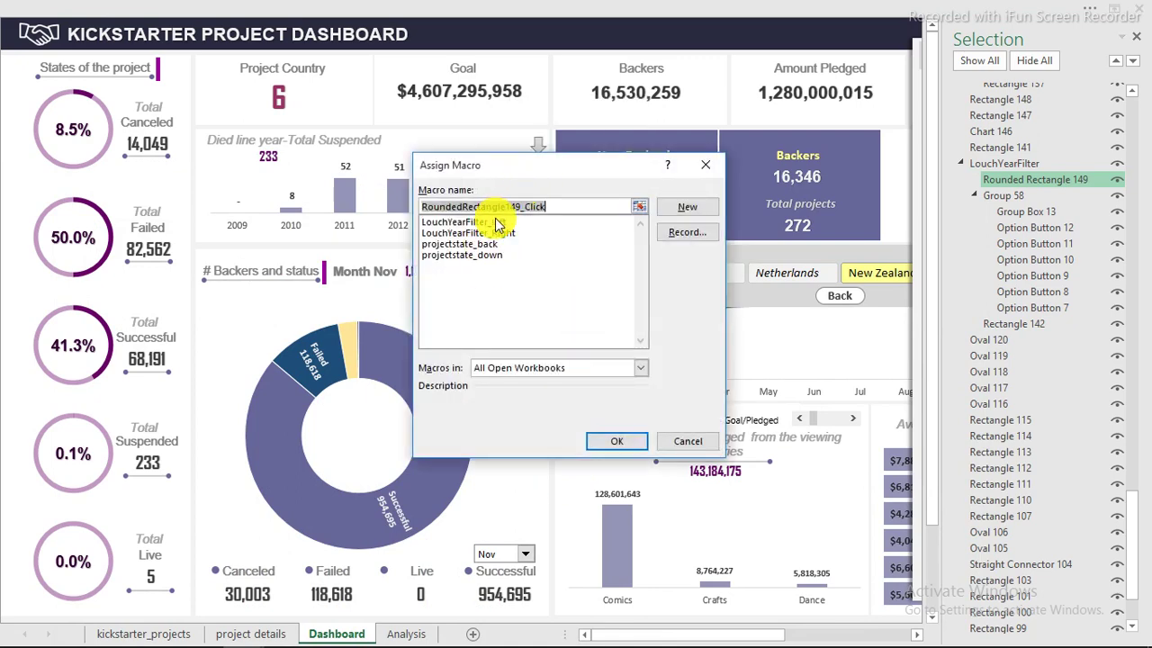
pyautogui.moveTo(590, 163); pyautogui.dragTo(844, 241)
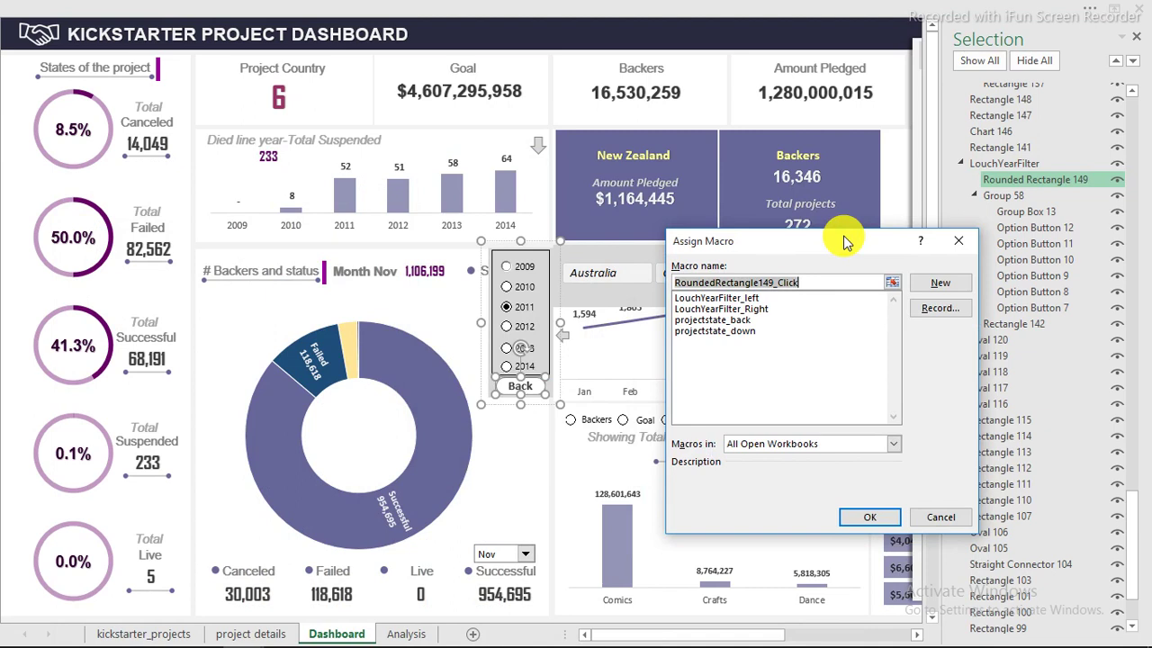
pyautogui.click(759, 308)
pyautogui.press('Return')
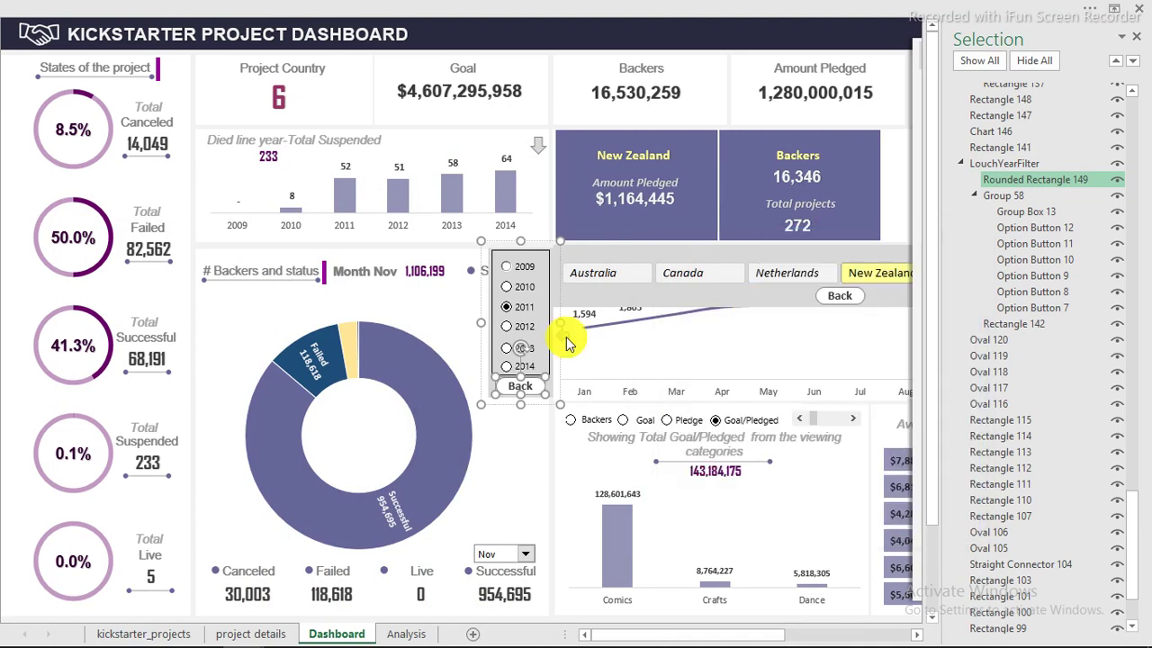
# Step: Assign the LouchYearFilter_left macro to the grey arrow beside the line chart and test the year filter's slide with it
pyautogui.rightClick(567, 336)
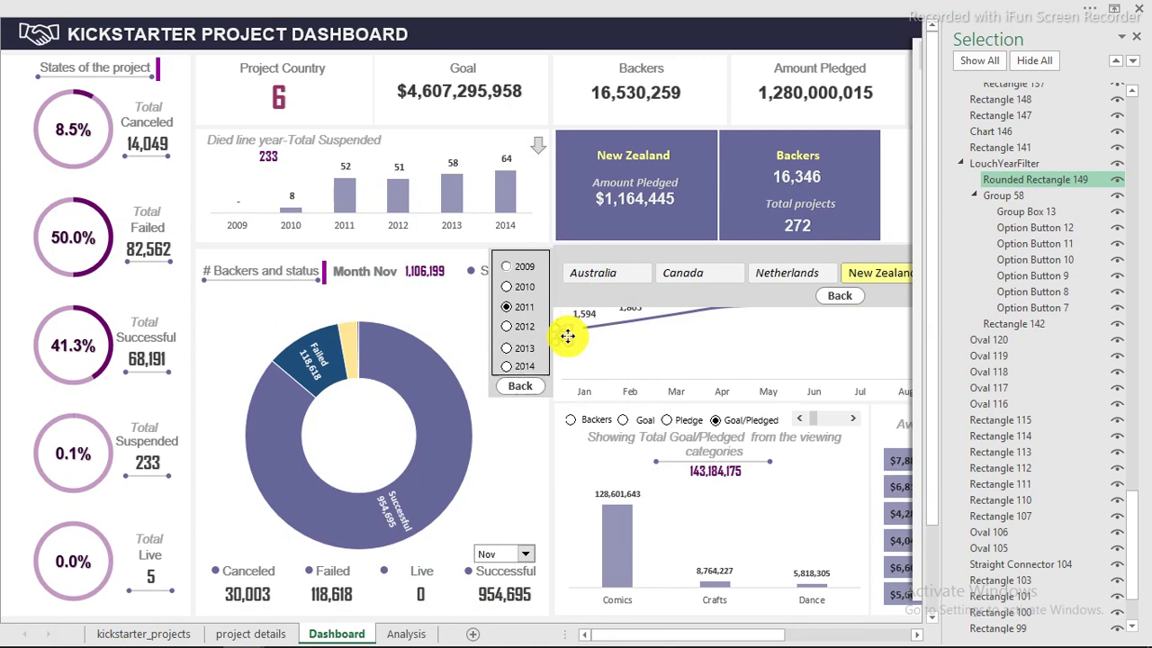
pyautogui.click(641, 561)
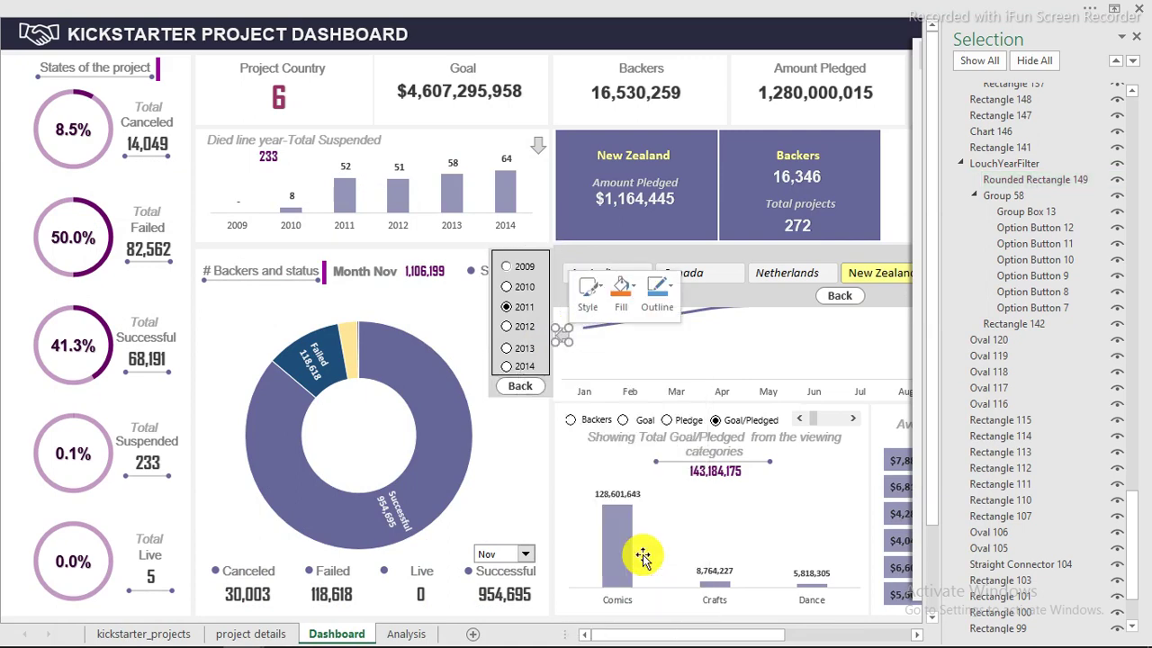
pyautogui.click(566, 406)
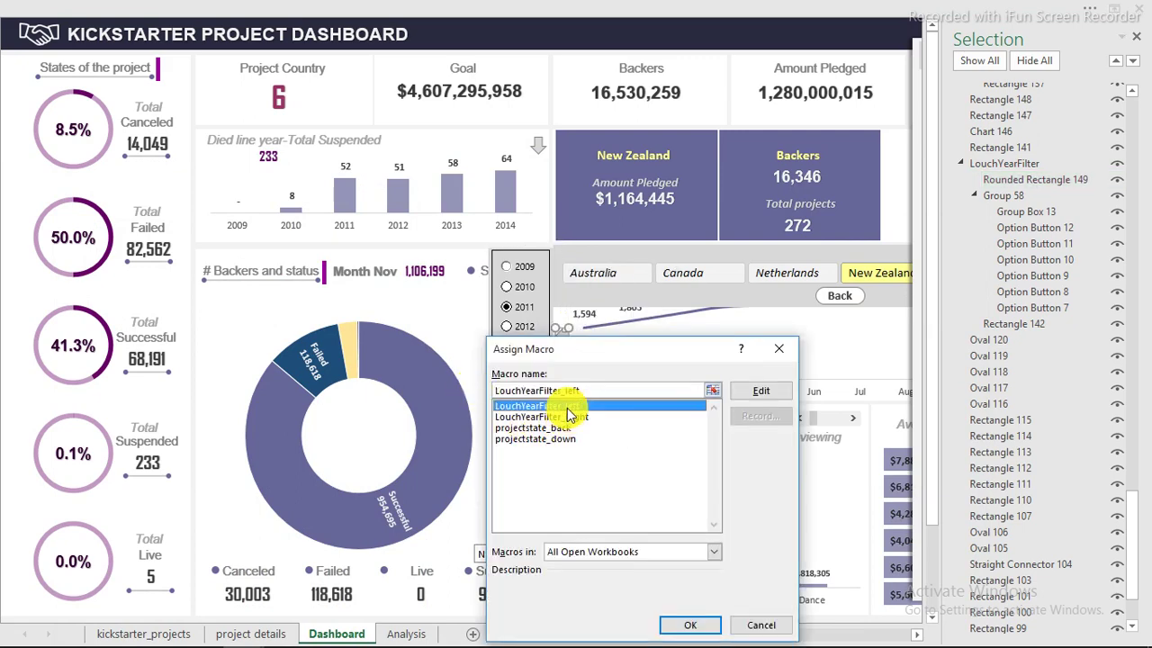
pyautogui.press('Return')
pyautogui.click(560, 37)
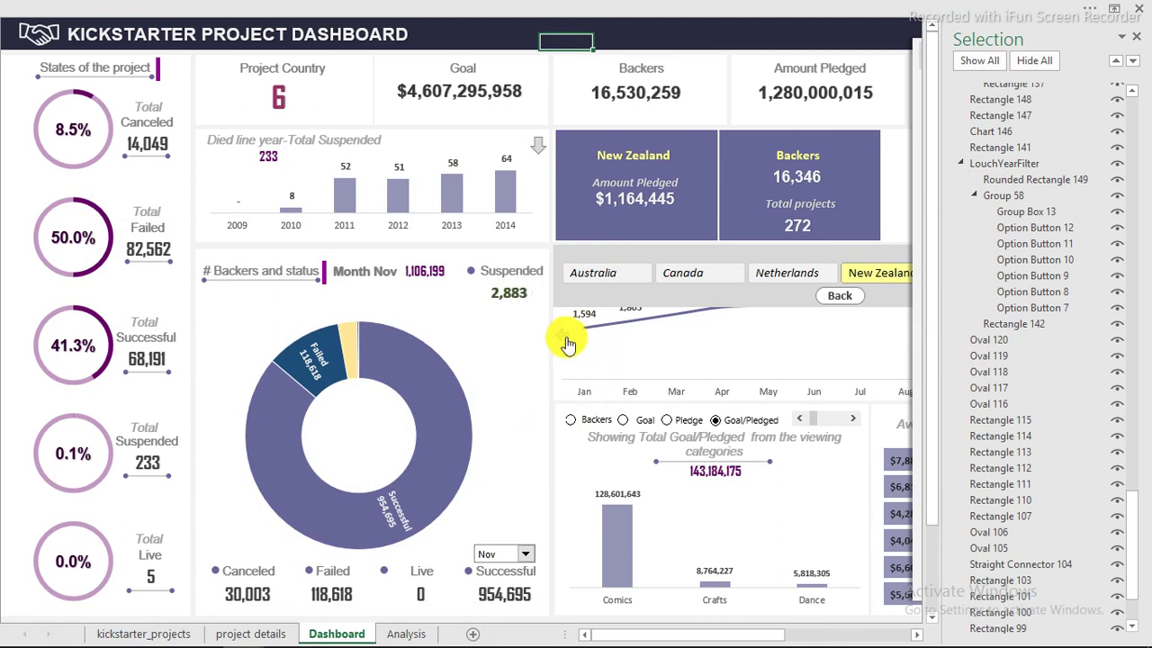
pyautogui.click(566, 339)
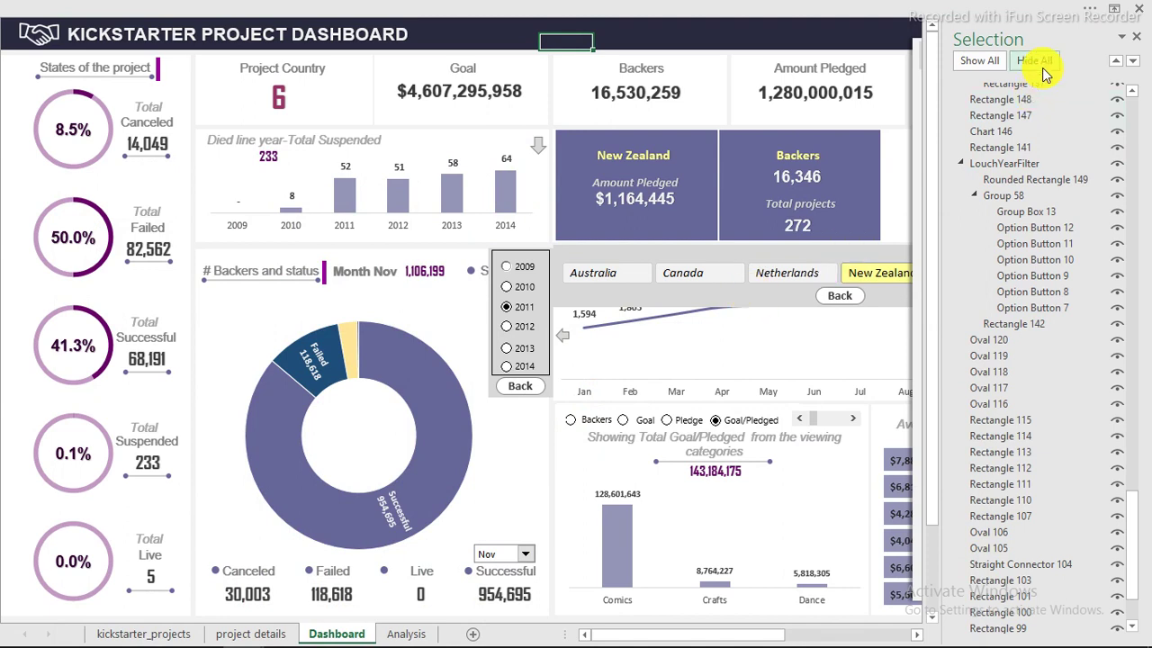
# Step: Close the Selection pane to uncover the dashboard's Category and Subcategory slicer panel
pyautogui.click(1135, 43)
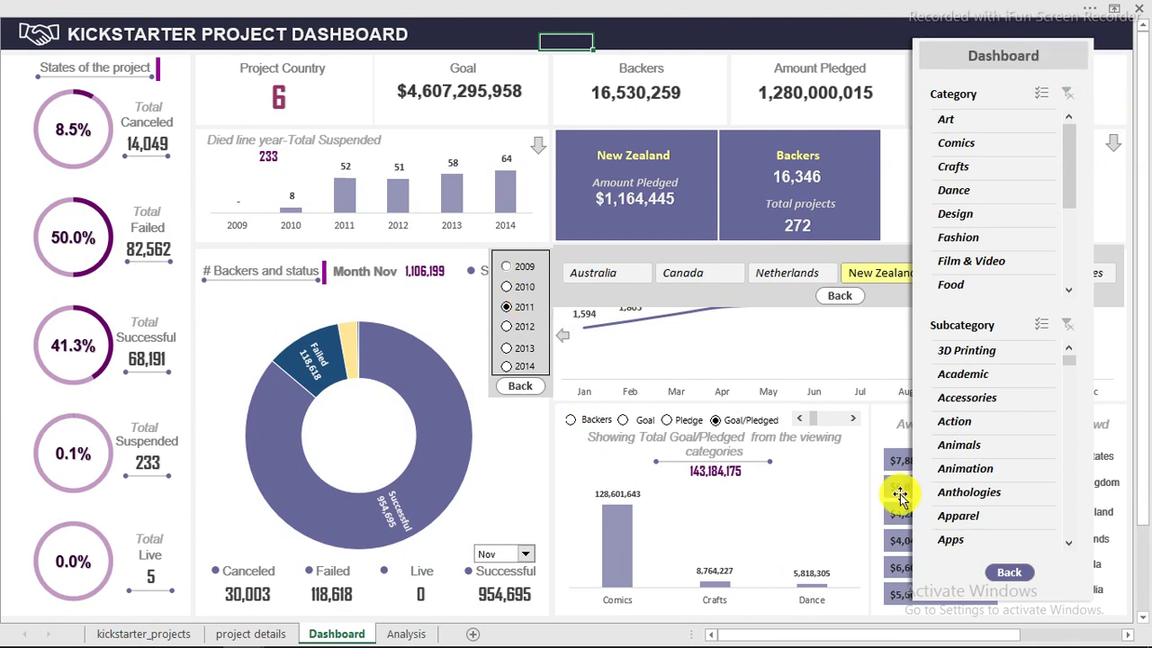
pyautogui.click(1127, 634)
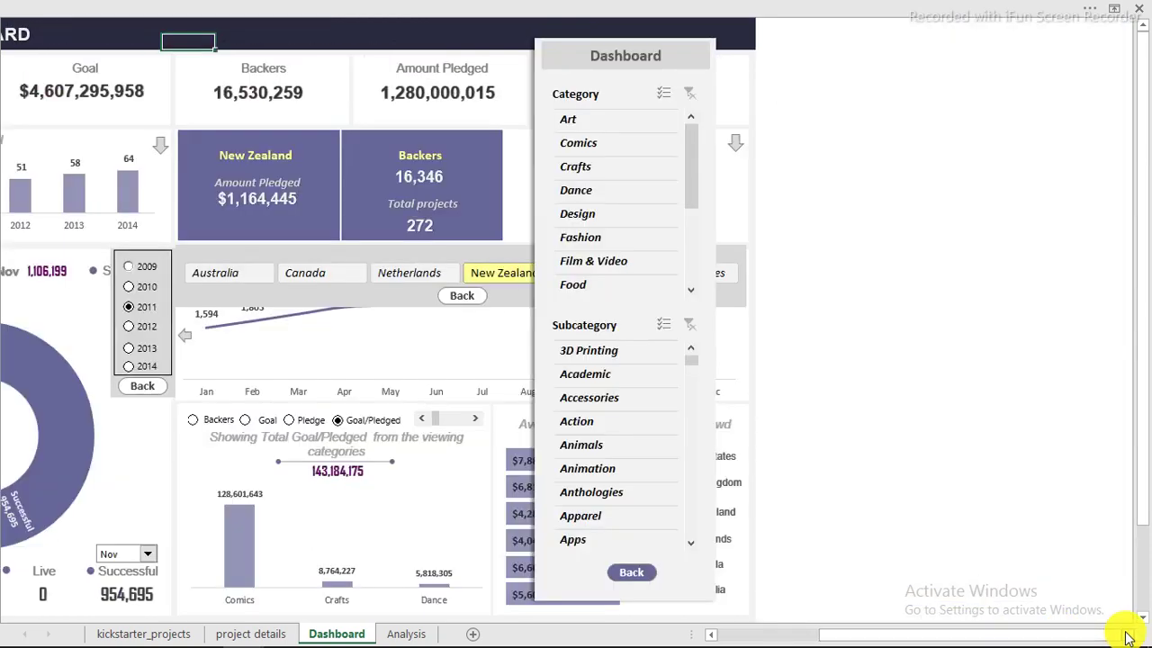
# Step: Locate the white cover rectangle in the blank area beside the dashboard by previewing an orange fill on it
pyautogui.click(1131, 637)
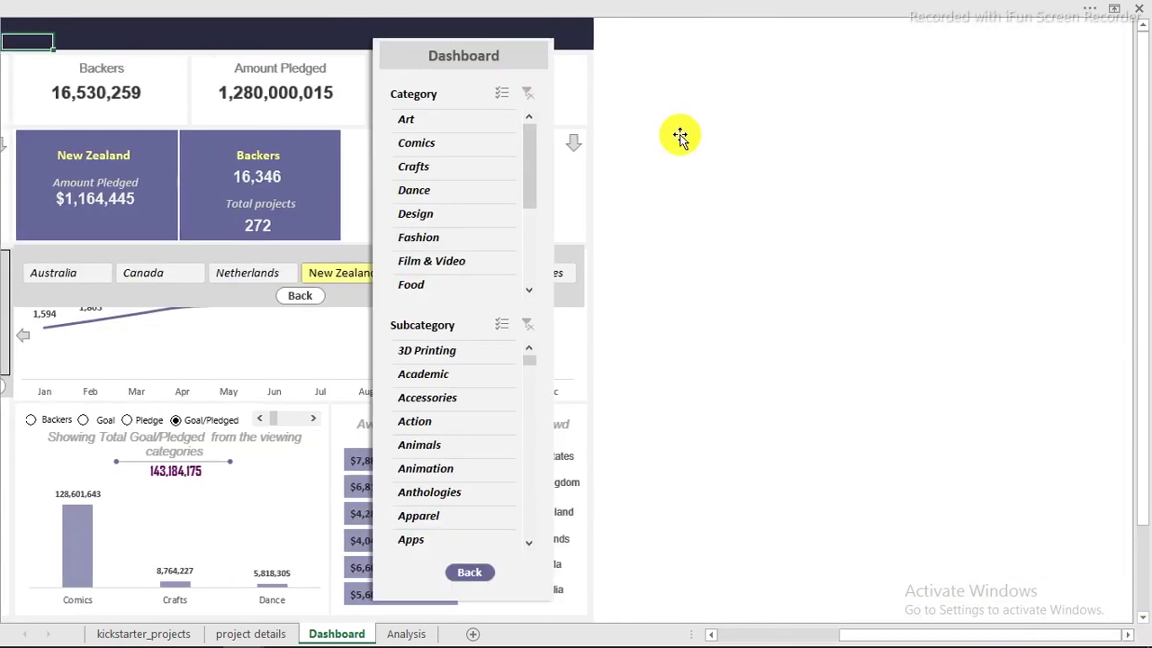
pyautogui.click(706, 167)
pyautogui.moveTo(793, 128); pyautogui.dragTo(692, 148)
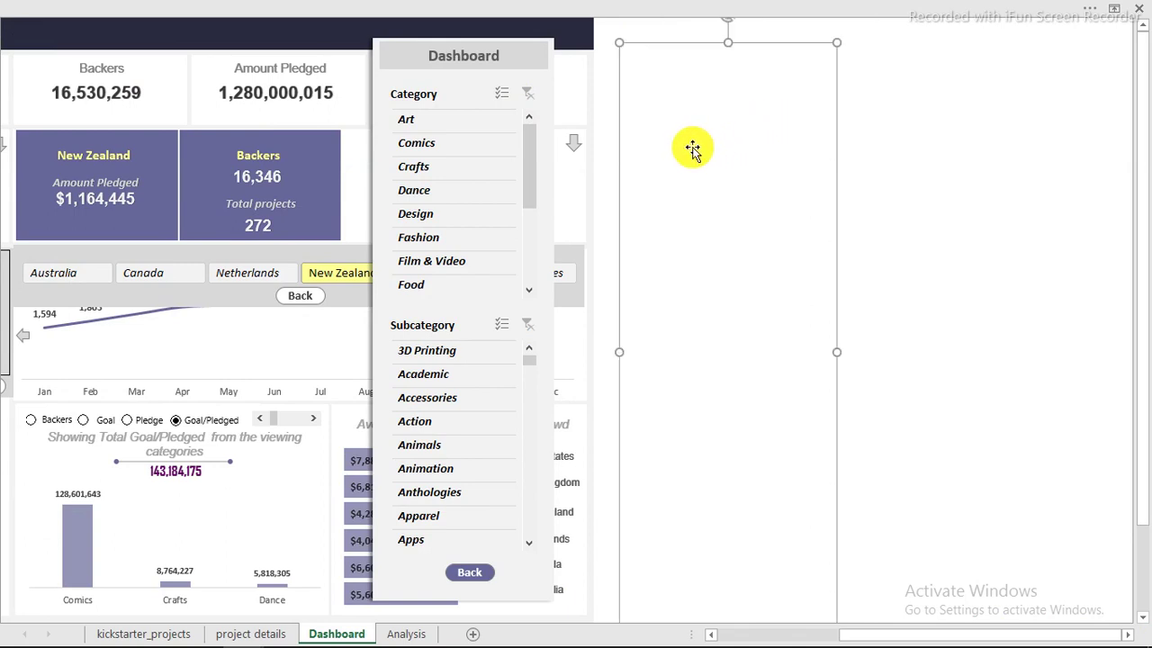
pyautogui.rightClick(692, 149)
pyautogui.click(745, 104)
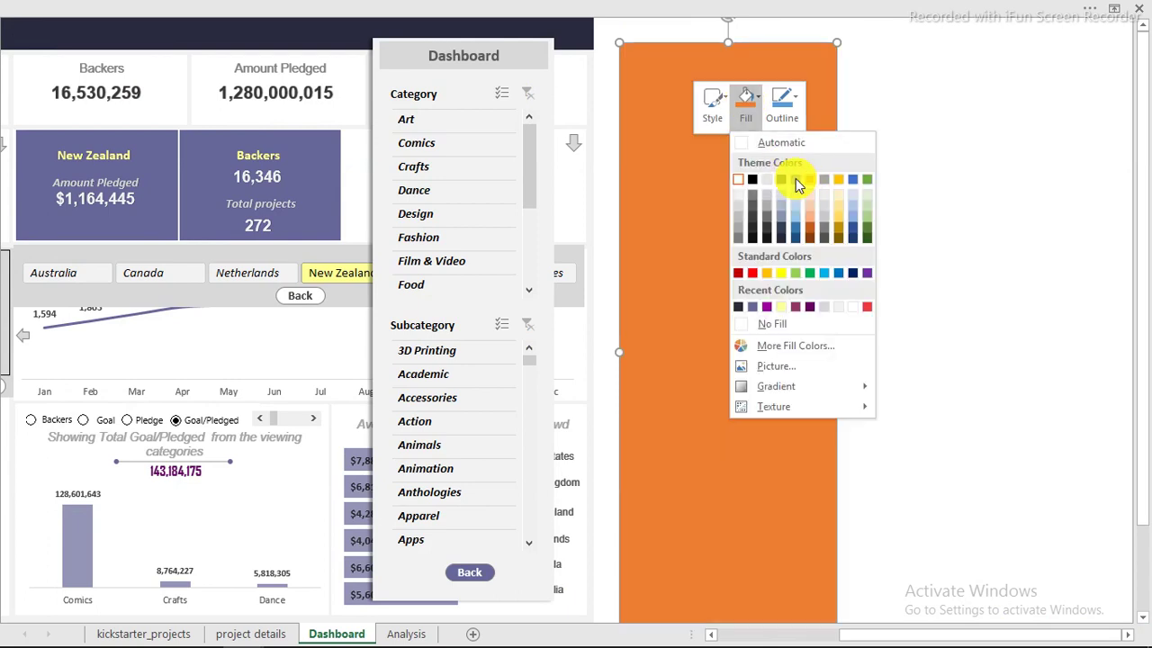
pyautogui.click(889, 128)
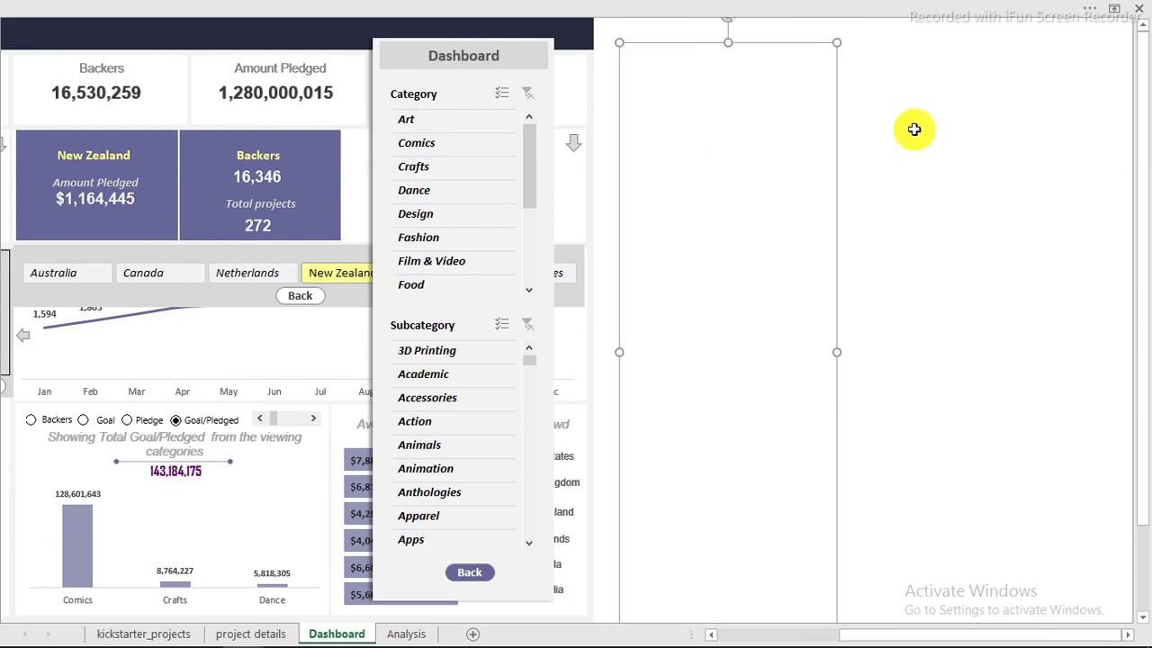
pyautogui.press('Delete')
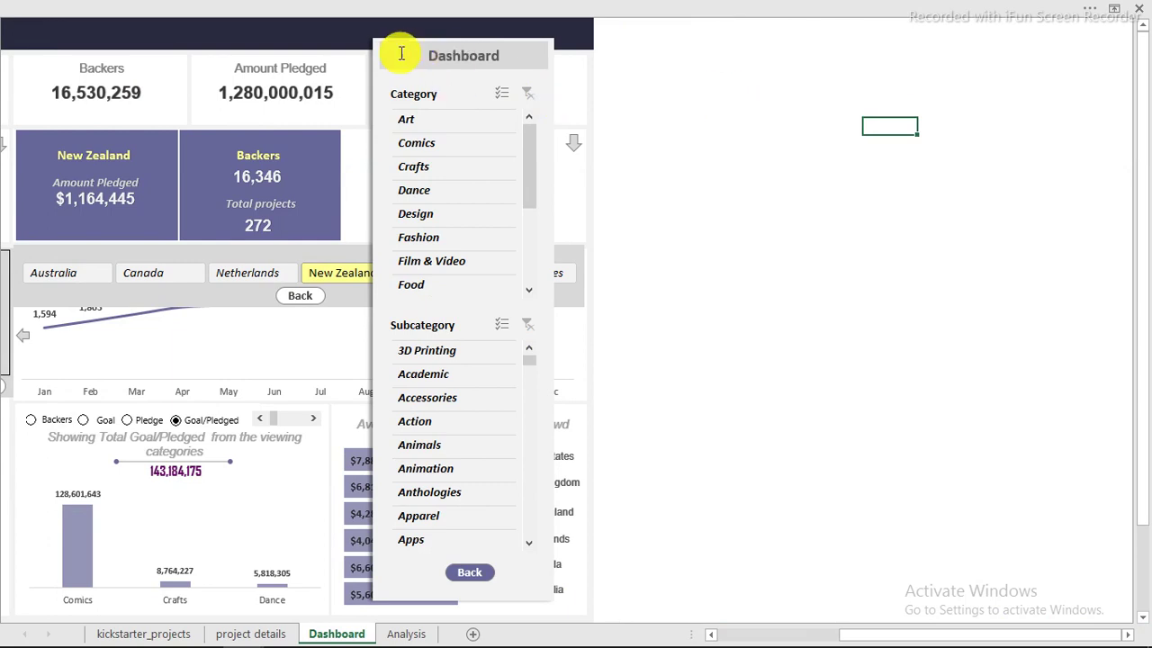
# Step: Move the Category and Subcategory slicer panel towards the blank area beside the dashboard and bring the white cover rectangle to the front
pyautogui.click(371, 90)
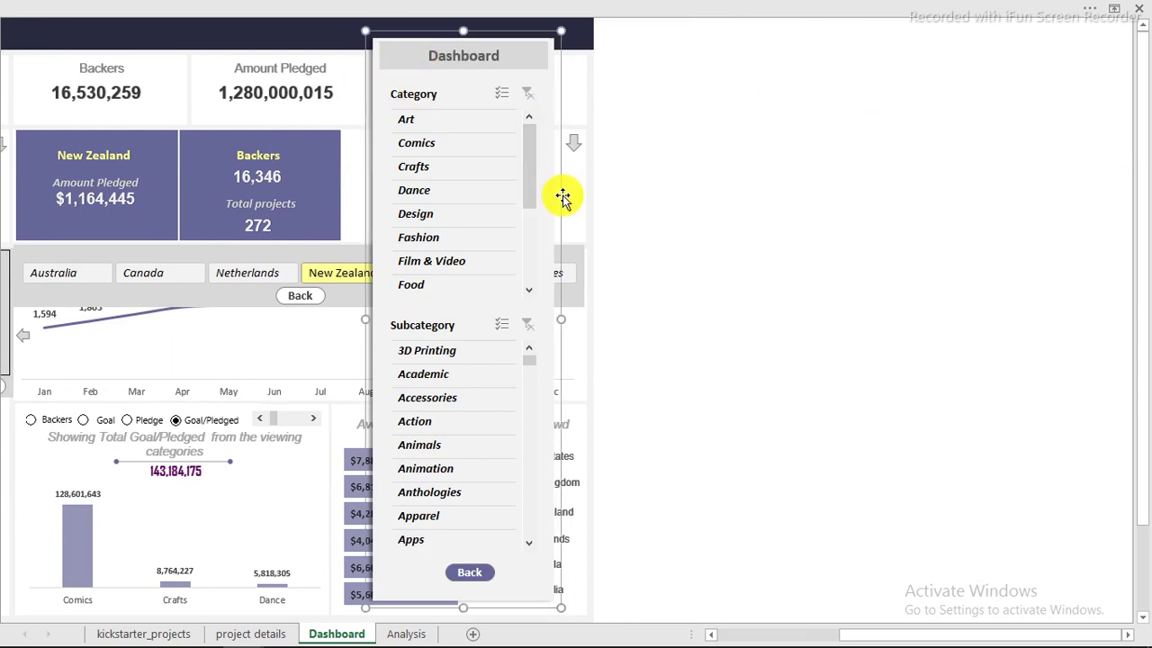
pyautogui.moveTo(562, 196); pyautogui.dragTo(775, 186)
pyautogui.rightClick(775, 186)
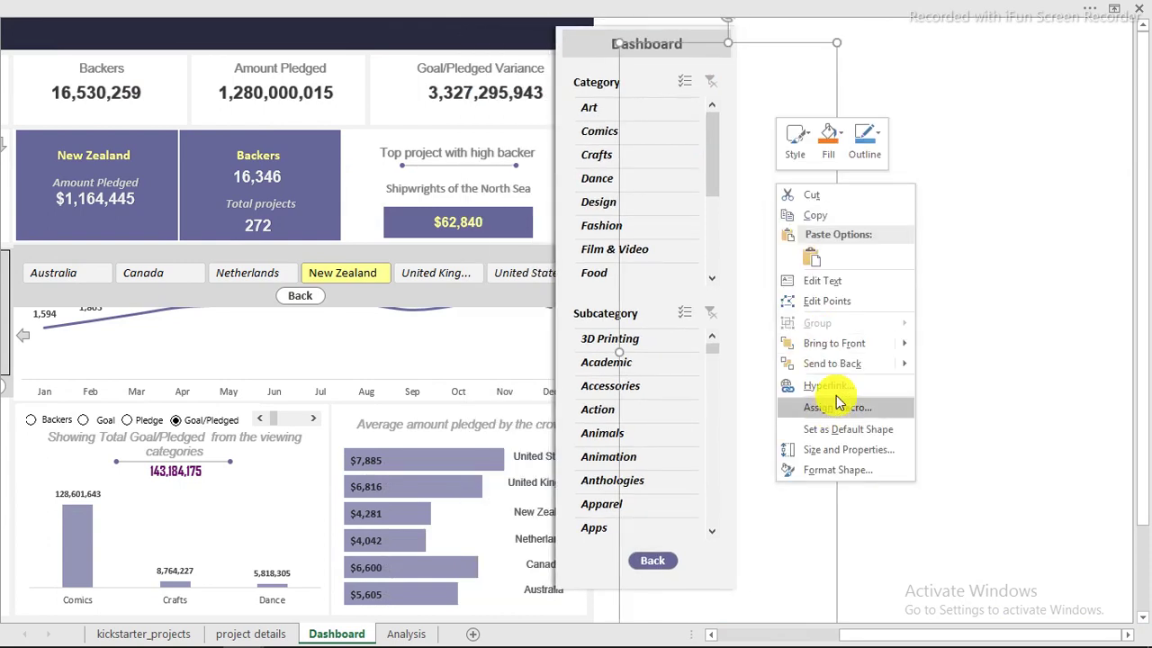
pyautogui.moveTo(859, 350)
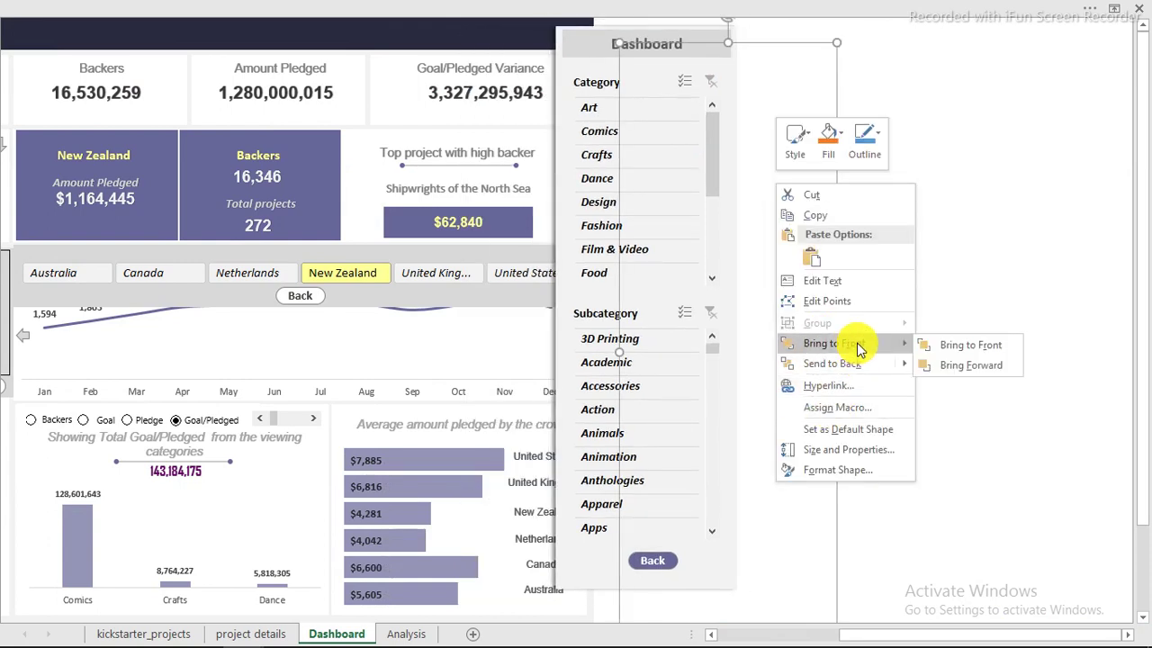
pyautogui.click(949, 345)
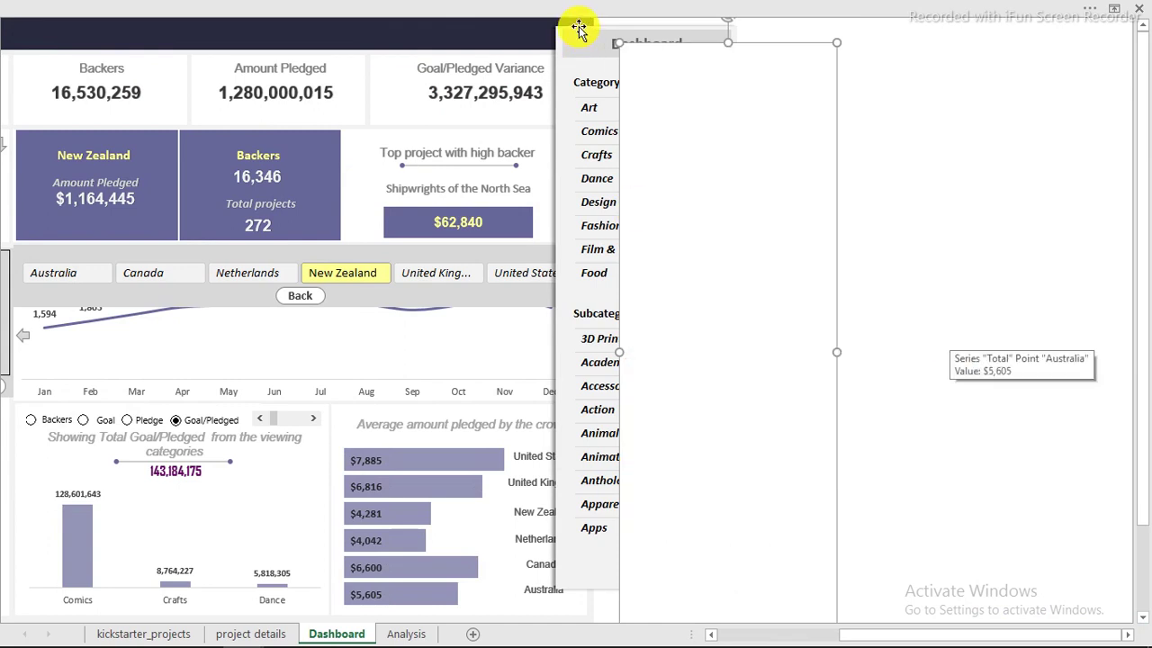
# Step: Move the slicer panel fully behind the white cover rectangle to hide it, and deselect it
pyautogui.moveTo(578, 27); pyautogui.dragTo(617, 26)
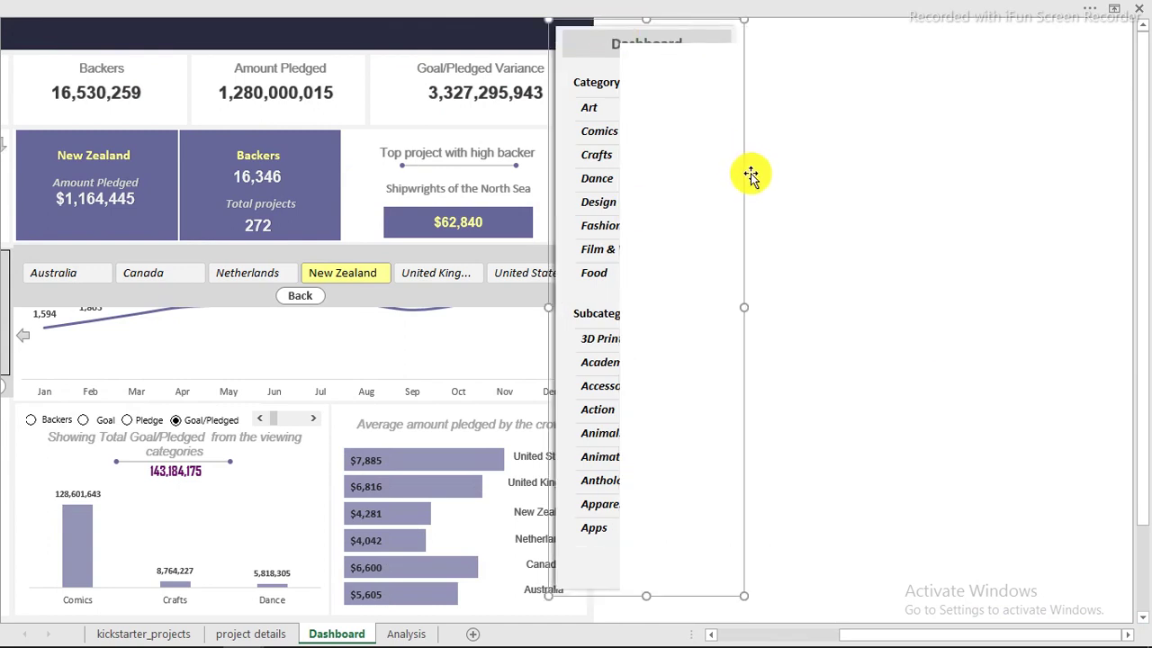
pyautogui.moveTo(740, 180); pyautogui.dragTo(812, 198)
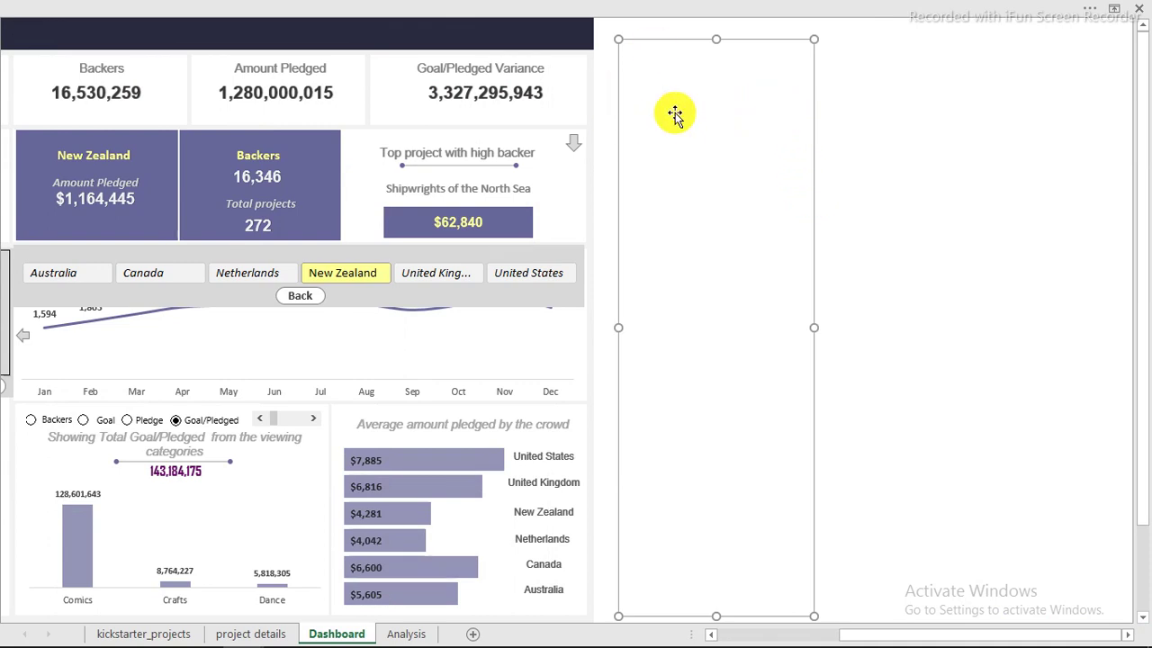
pyautogui.click(892, 109)
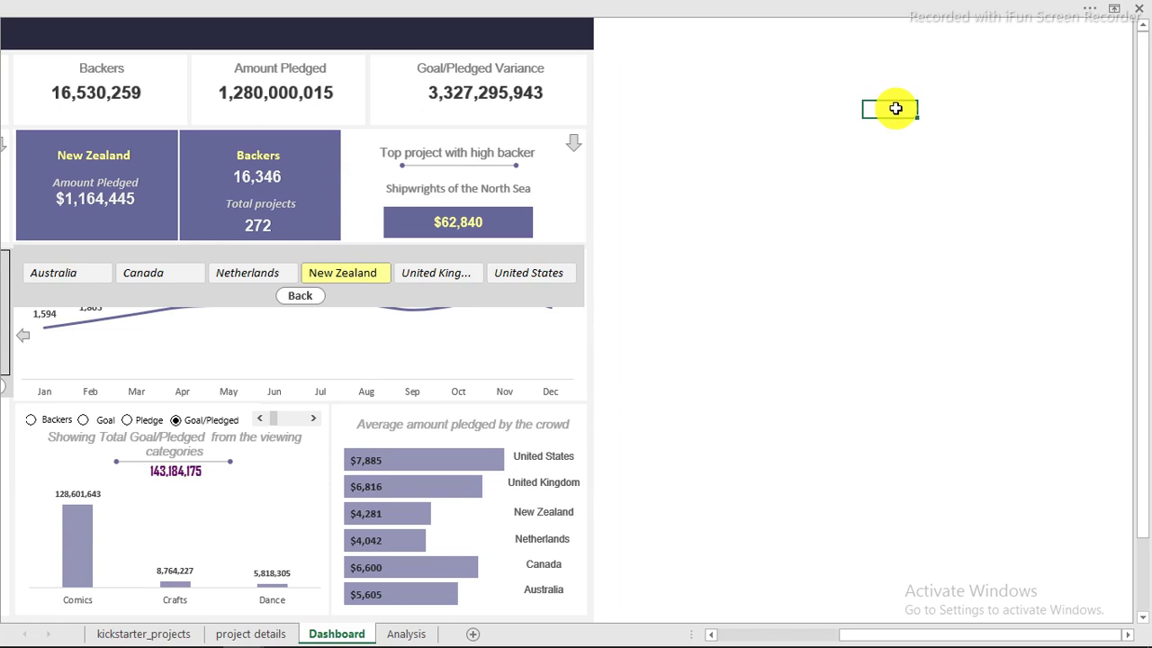
# Step: Return to the main dashboard view and test sliding the year filter away with its Back button and in with the line chart's arrow
pyautogui.moveTo(892, 634); pyautogui.dragTo(747, 623)
pyautogui.moveTo(1010, 636)
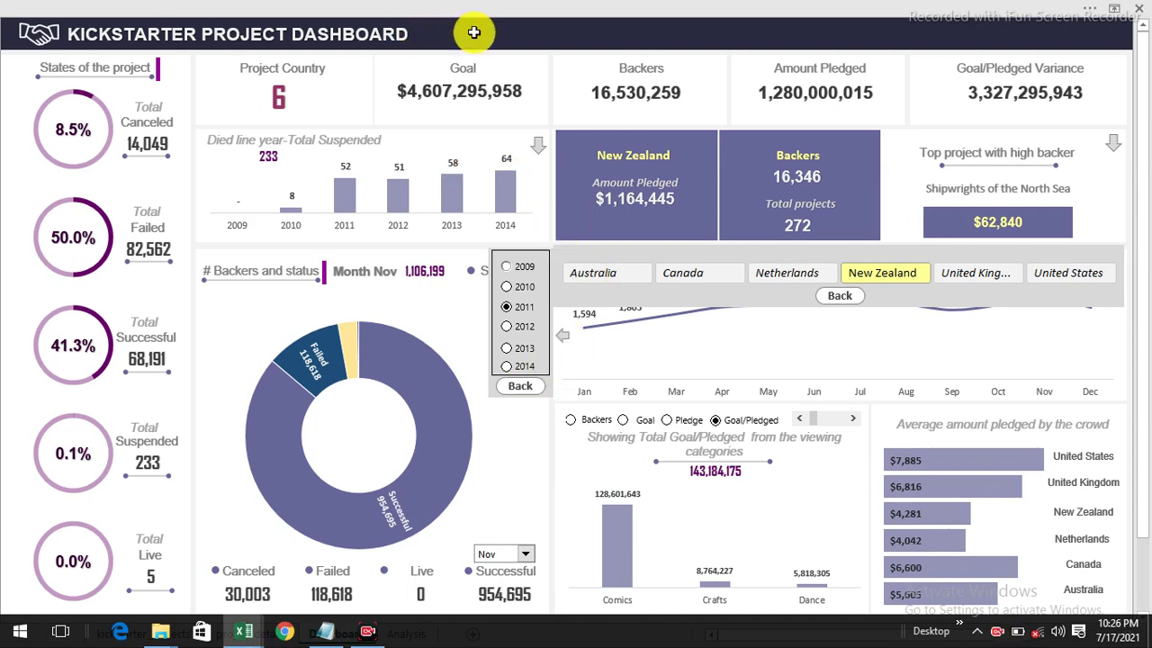
pyautogui.click(504, 27)
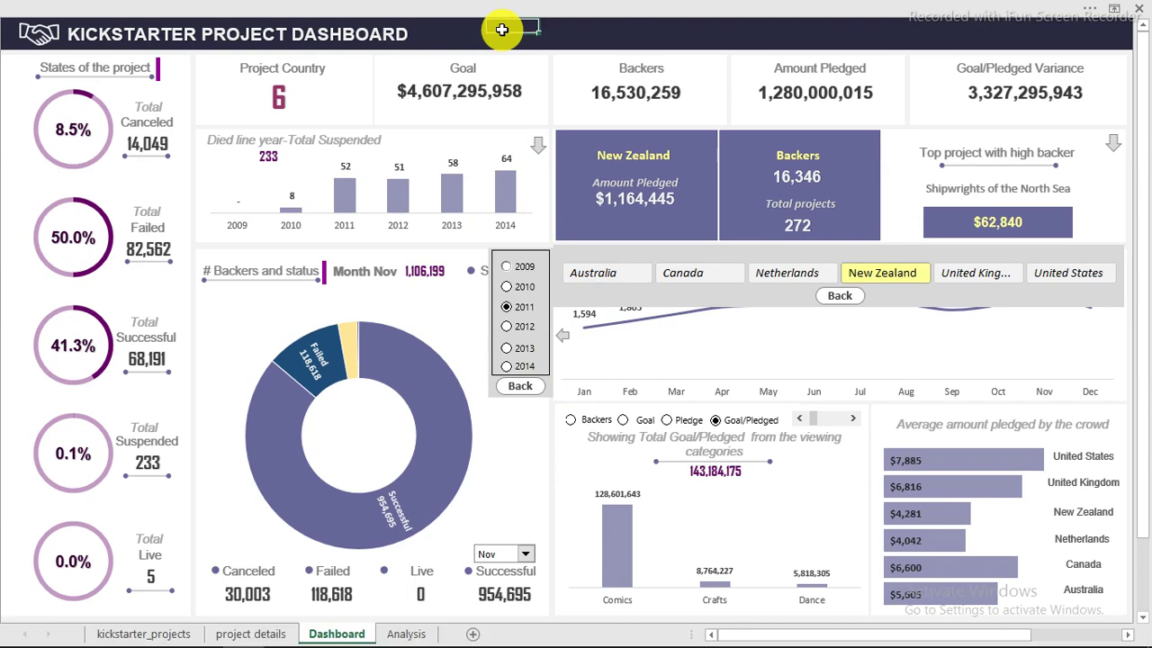
pyautogui.click(525, 391)
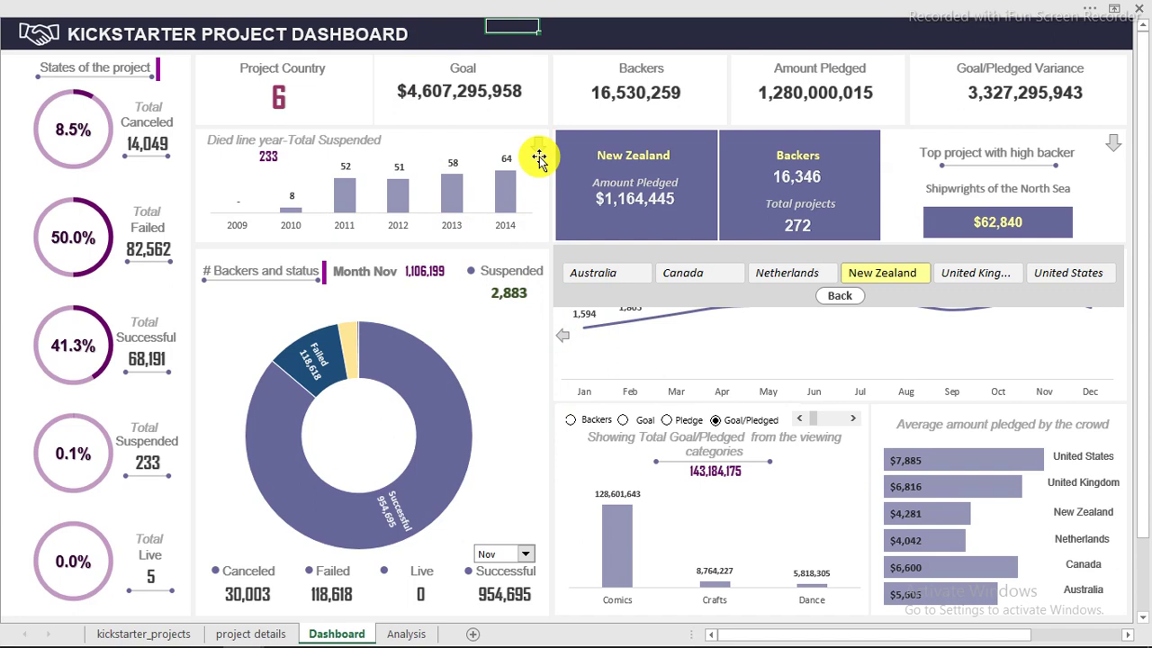
pyautogui.click(565, 339)
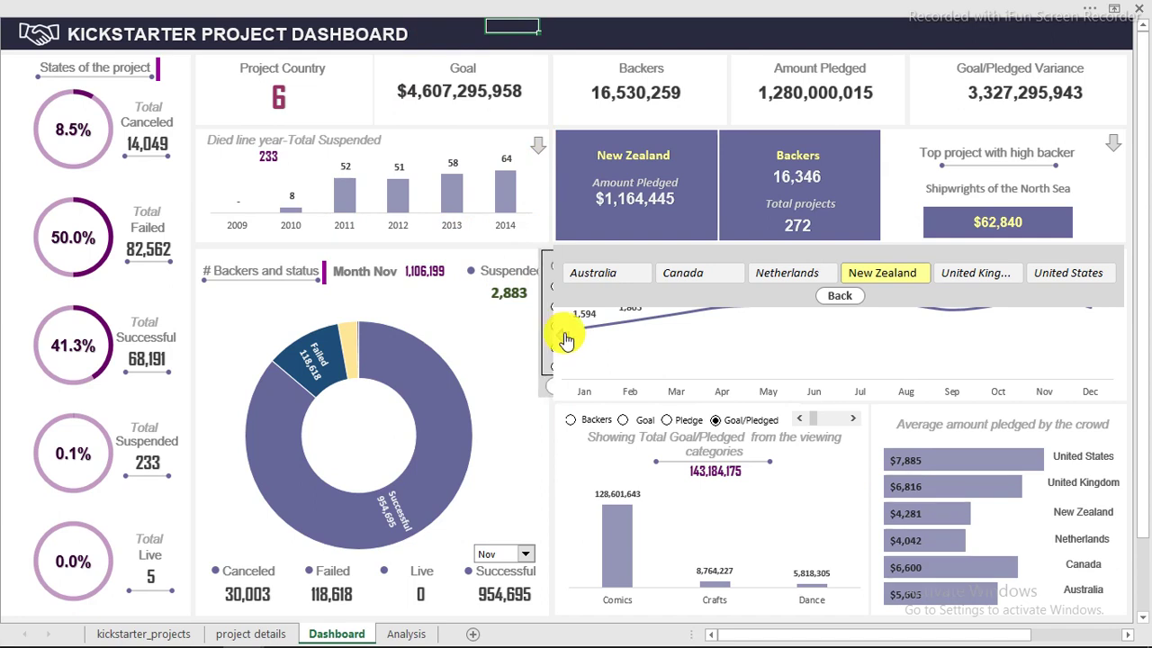